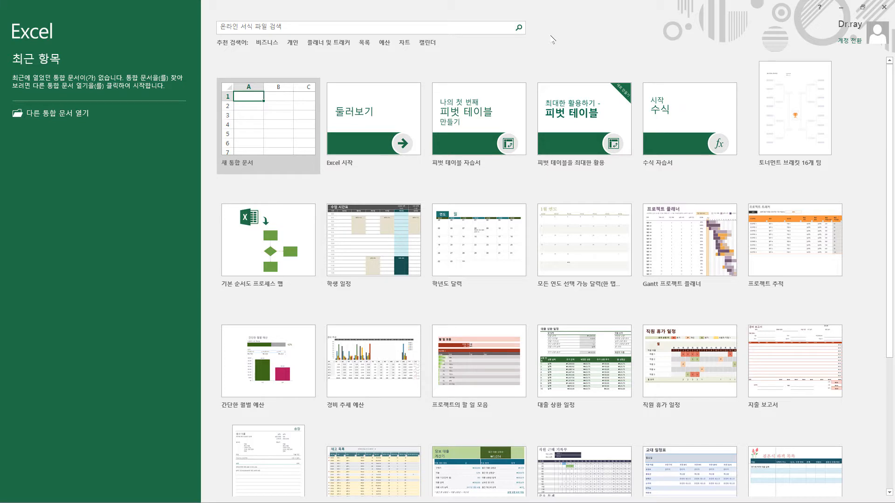
# Step: Create a blank workbook and set the entire sheet's font to 굴림 with black text
pyautogui.click(276, 120)
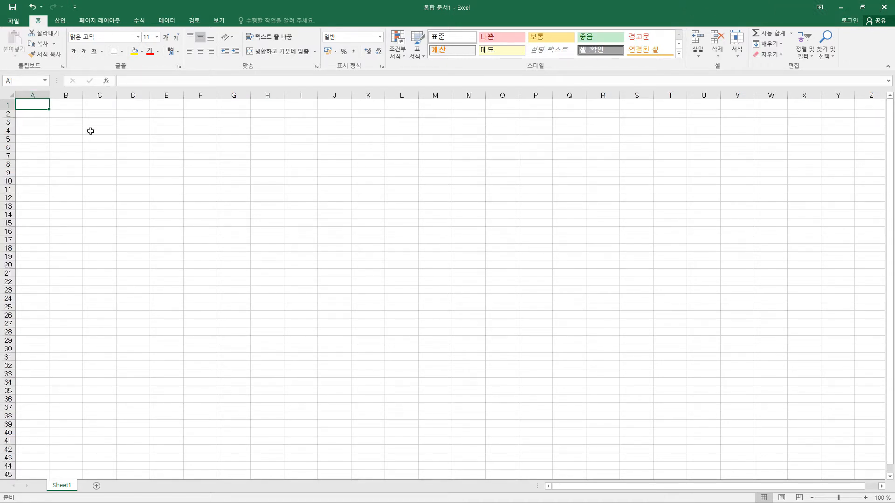
pyautogui.click(8, 94)
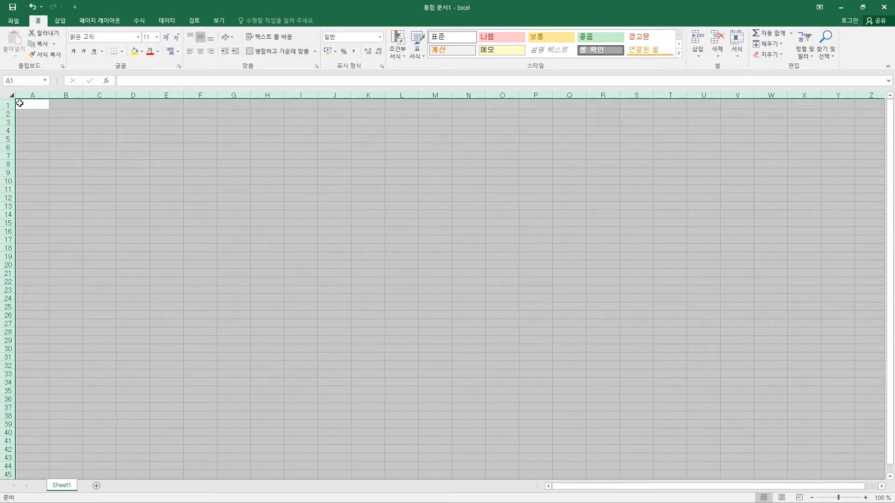
pyautogui.click(100, 38)
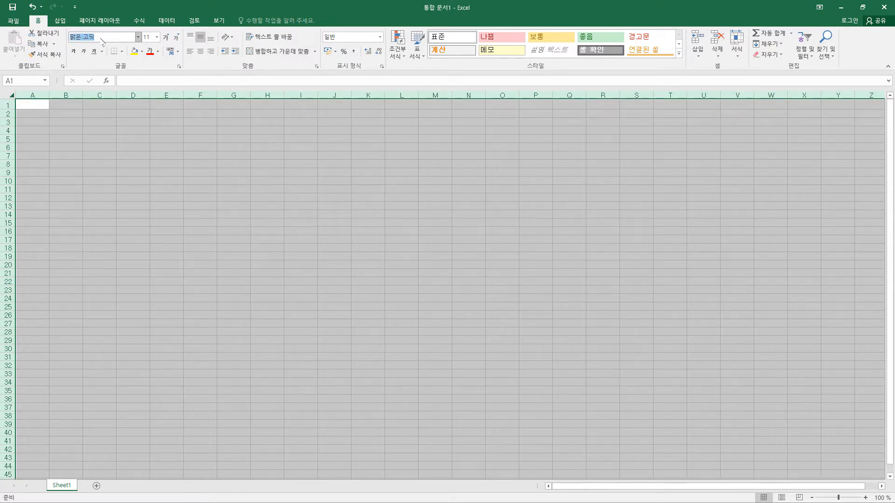
pyautogui.write('굴림')
pyautogui.press('Return')
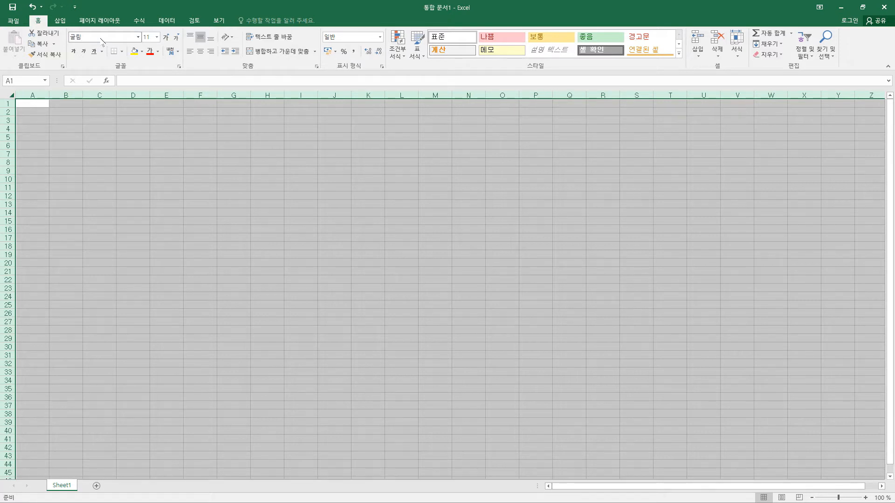
pyautogui.click(158, 52)
pyautogui.click(162, 85)
# Step: Set the width of column A to 1
pyautogui.click(36, 94)
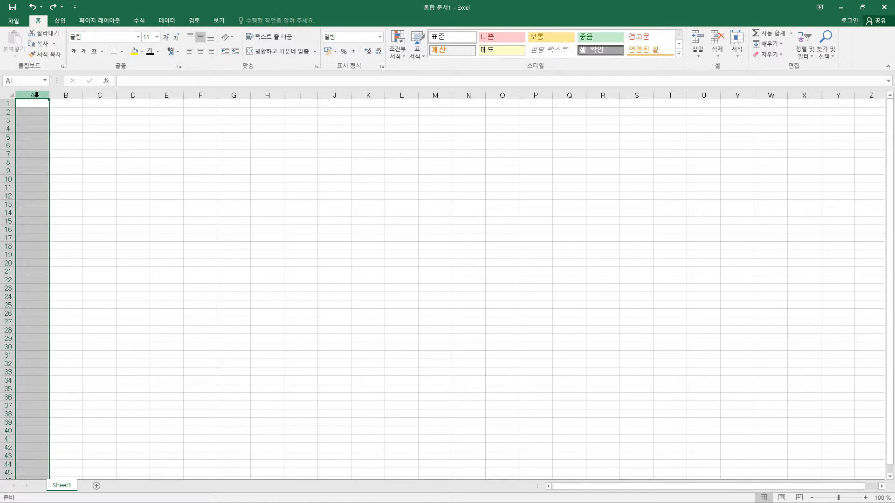
pyautogui.rightClick(36, 94)
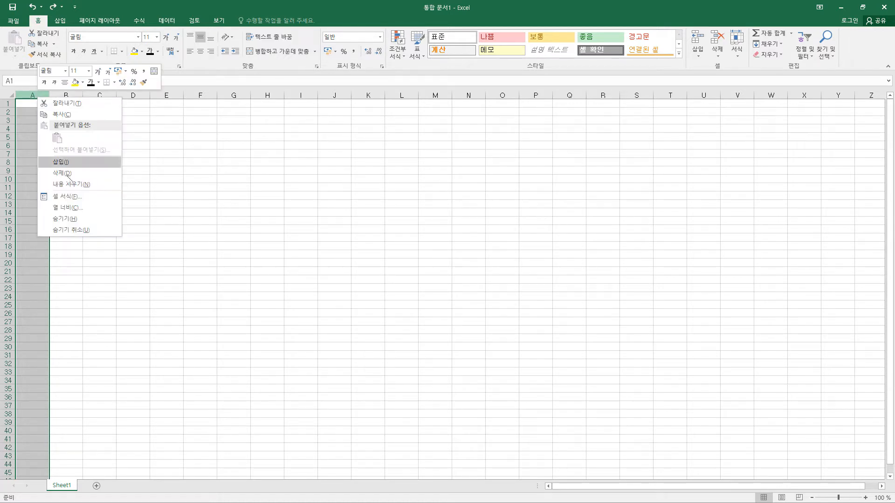
pyautogui.click(70, 206)
pyautogui.write('1')
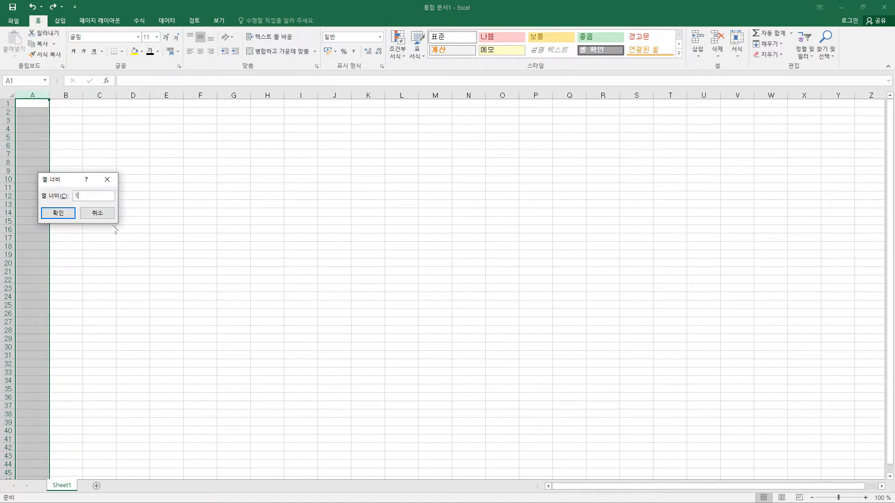
pyautogui.click(62, 214)
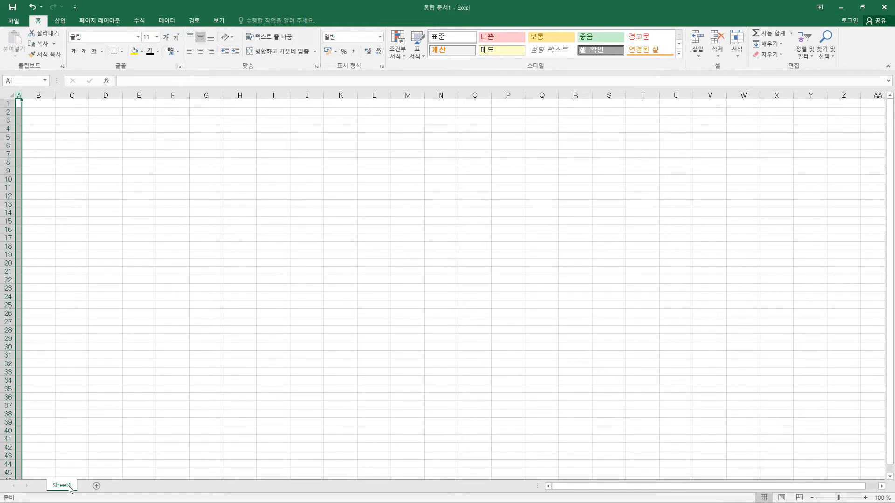
# Step: Make two copies of Sheet1 and rename the original sheet 제1작업
pyautogui.moveTo(71, 488); pyautogui.dragTo(155, 493)
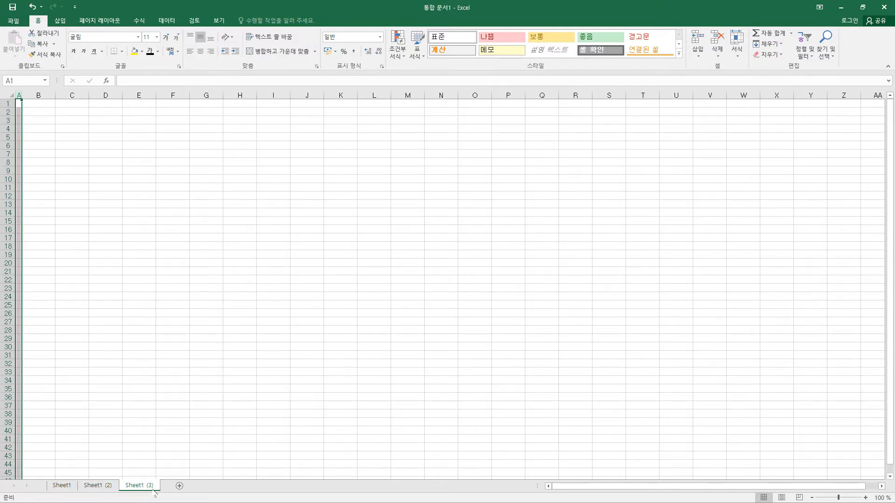
pyautogui.doubleClick(67, 487)
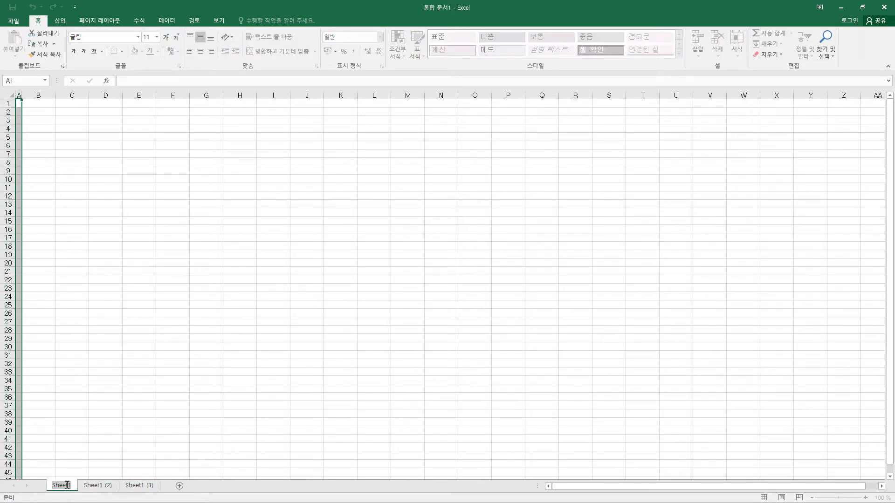
pyautogui.write('제1작업')
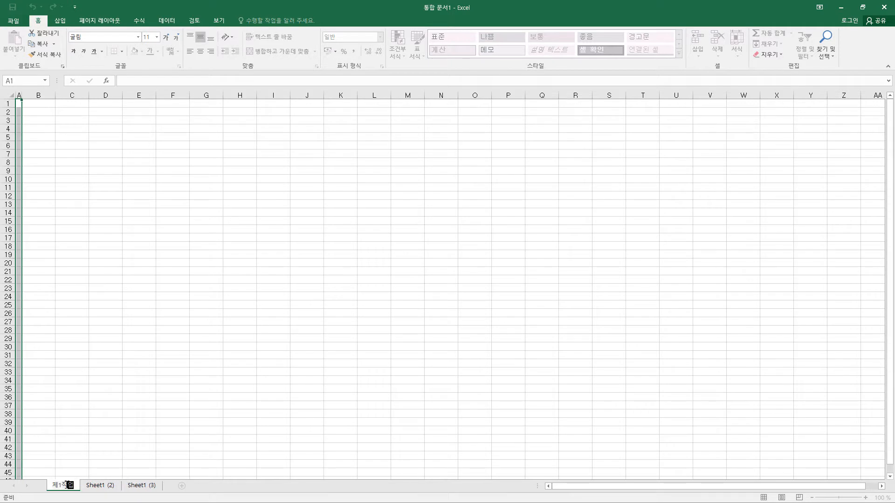
pyautogui.press('Return')
# Step: Rename the two copied sheets 제2작업 and 제3작업, and return to the 제1작업 sheet
pyautogui.doubleClick(108, 485)
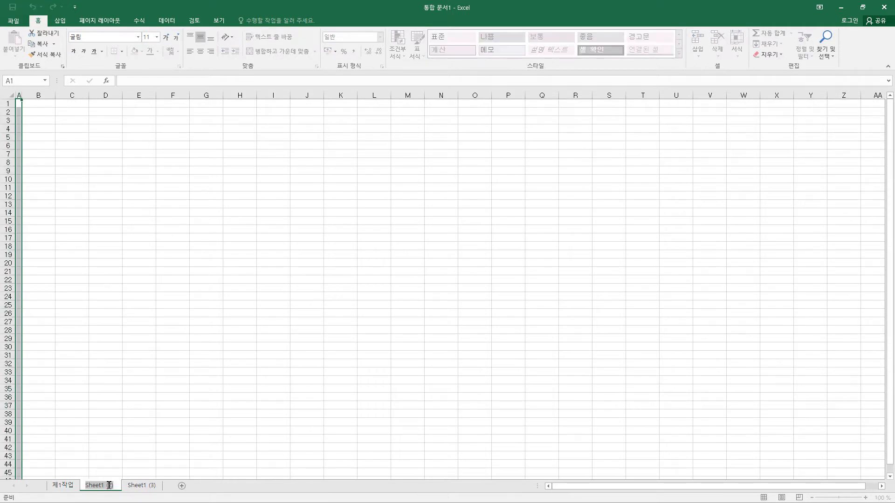
pyautogui.write('제2작업')
pyautogui.press('Return')
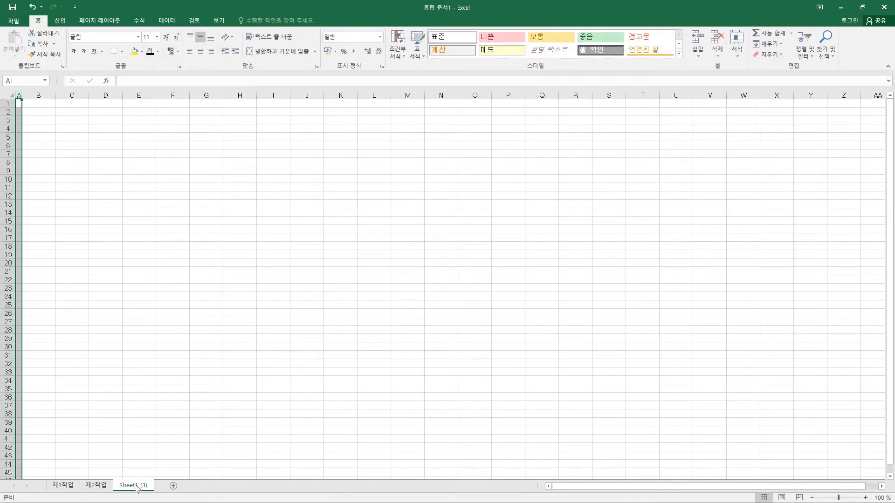
pyautogui.doubleClick(135, 486)
pyautogui.write('제3작업')
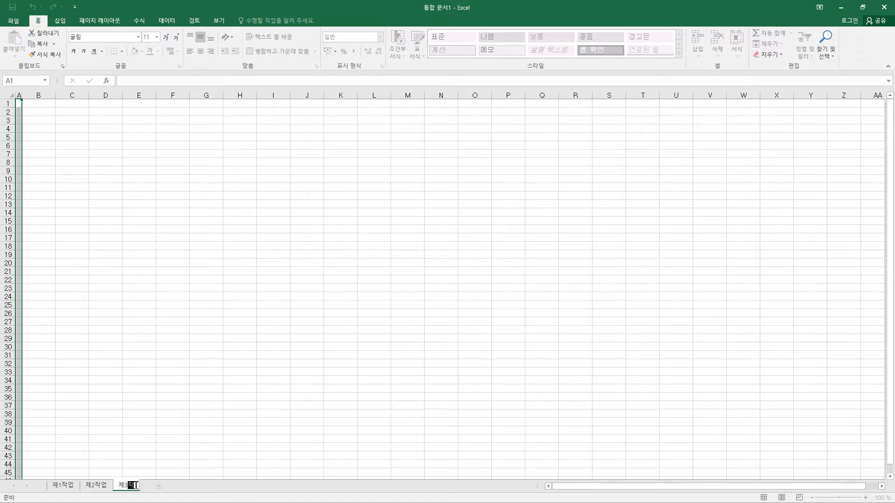
pyautogui.press('Return')
pyautogui.click(66, 487)
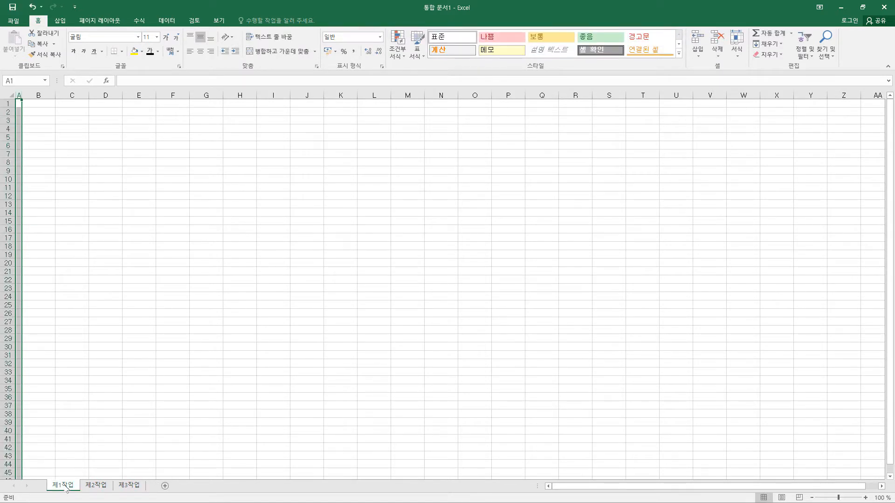
pyautogui.click(101, 488)
pyautogui.click(130, 488)
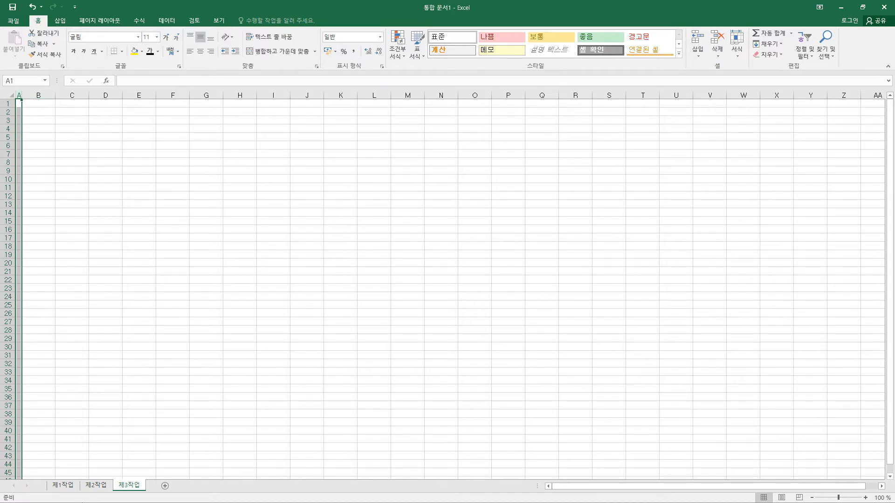
pyautogui.click(73, 488)
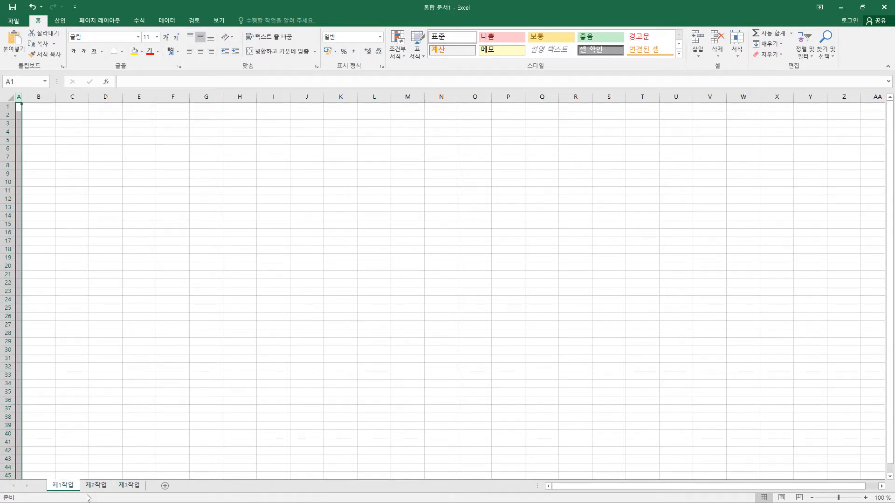
# Step: Save the workbook in the ITQ folder under 문서, named with the ID number and full name, and select cell B4
pyautogui.click(12, 7)
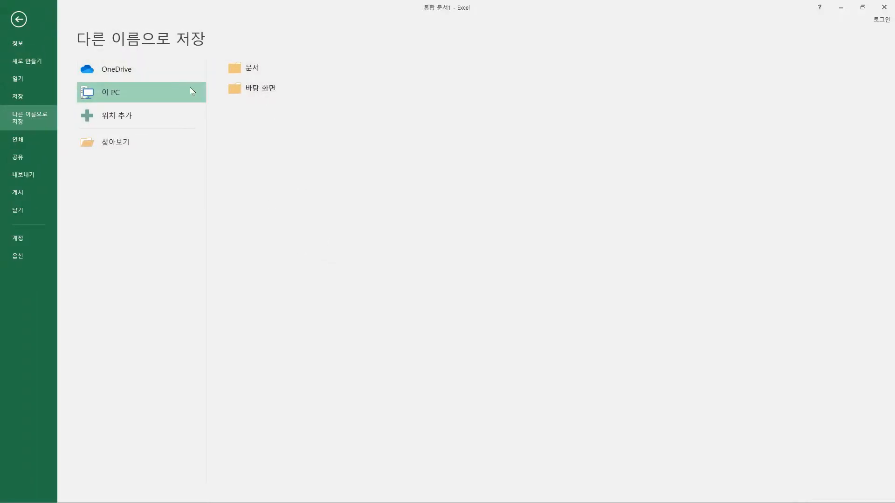
pyautogui.doubleClick(114, 96)
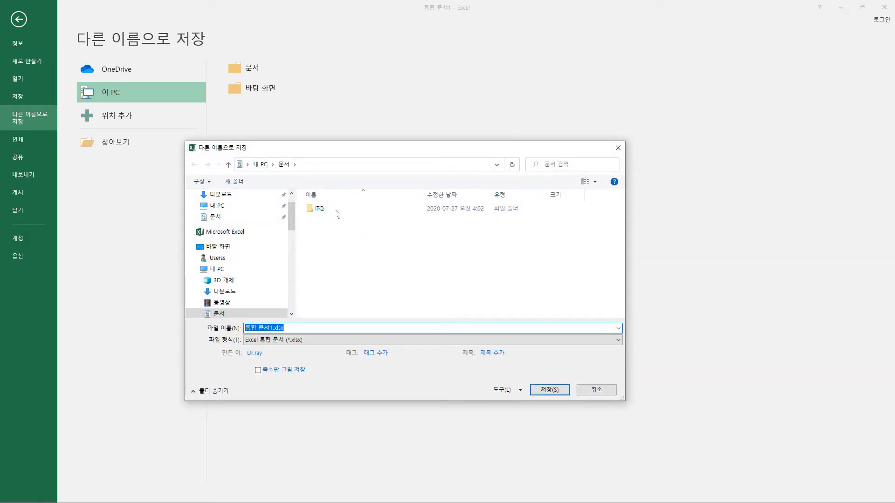
pyautogui.doubleClick(331, 208)
pyautogui.click(306, 328)
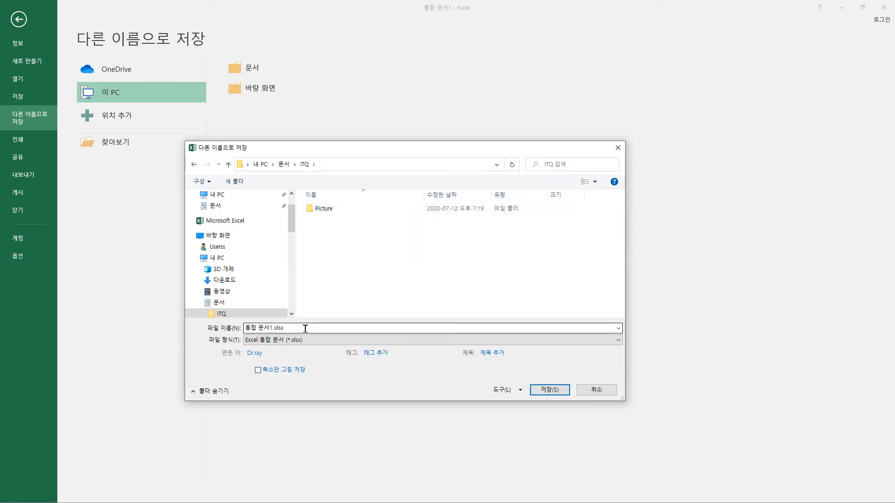
pyautogui.hotkey('ctrl', 'a')
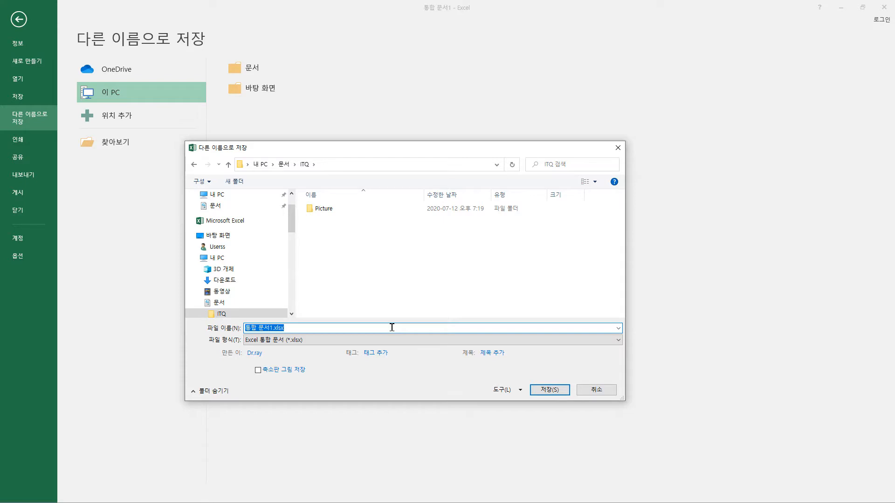
pyautogui.write('12345678-홍길동')
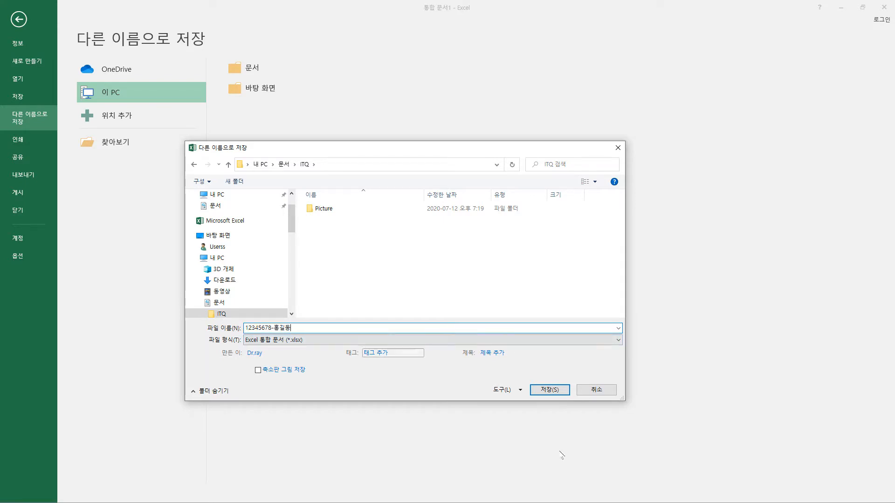
pyautogui.click(557, 394)
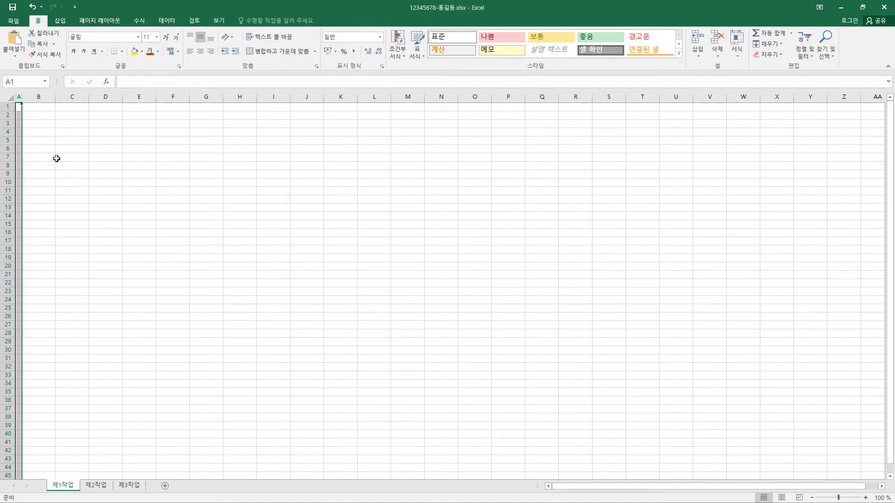
pyautogui.click(39, 132)
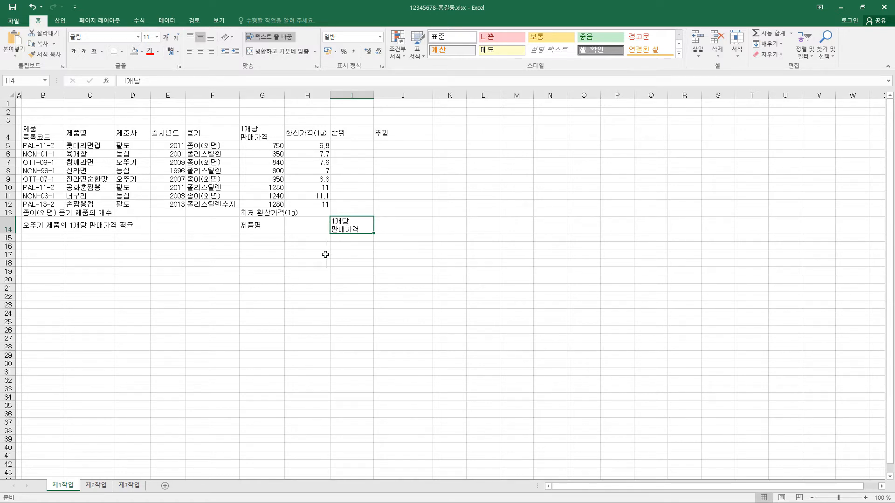
# Step: Format the prices in G5:H12 with the accounting (회계) number format and no currency symbol (없음)
pyautogui.moveTo(271, 146); pyautogui.dragTo(303, 204)
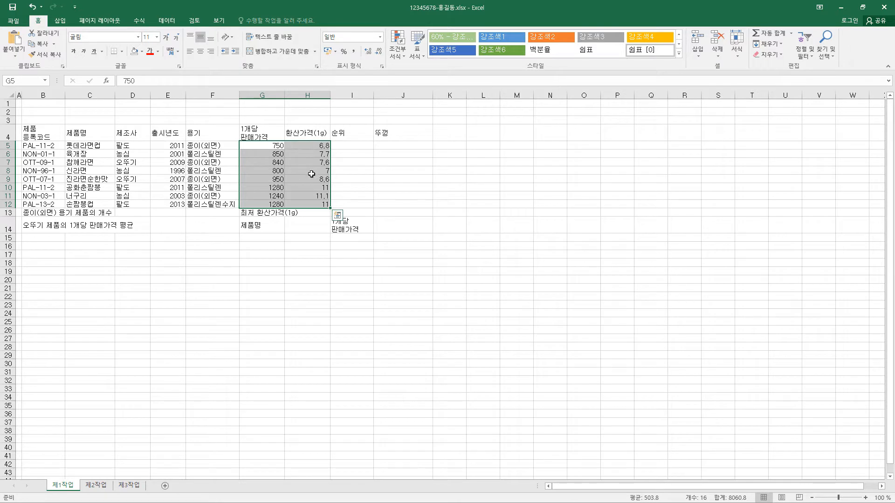
pyautogui.hotkey('ctrl', '1')
pyautogui.click(299, 151)
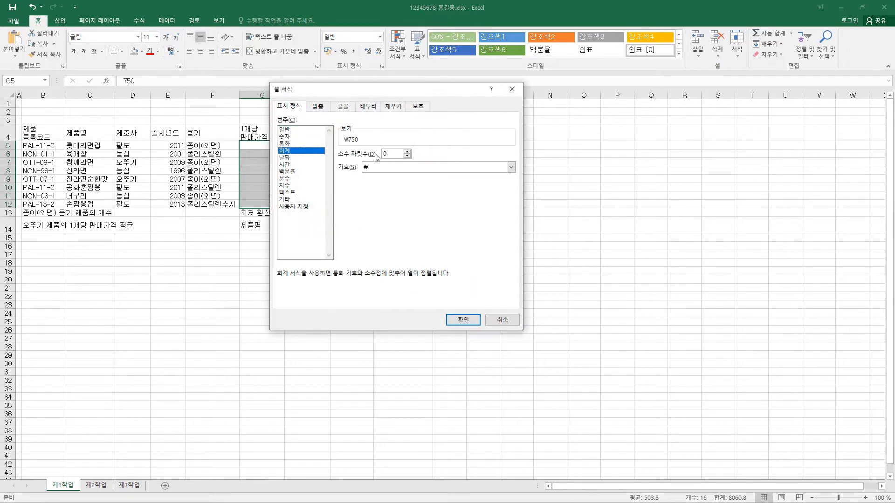
pyautogui.click(393, 168)
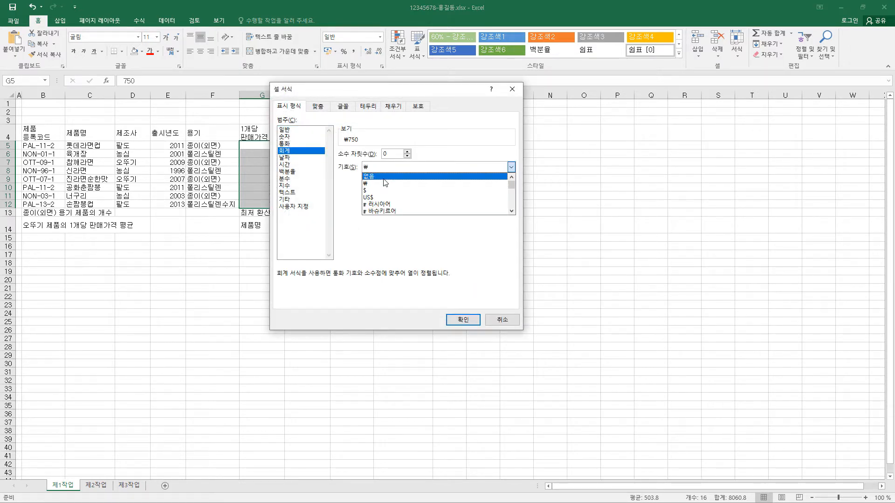
pyautogui.click(385, 183)
pyautogui.click(457, 320)
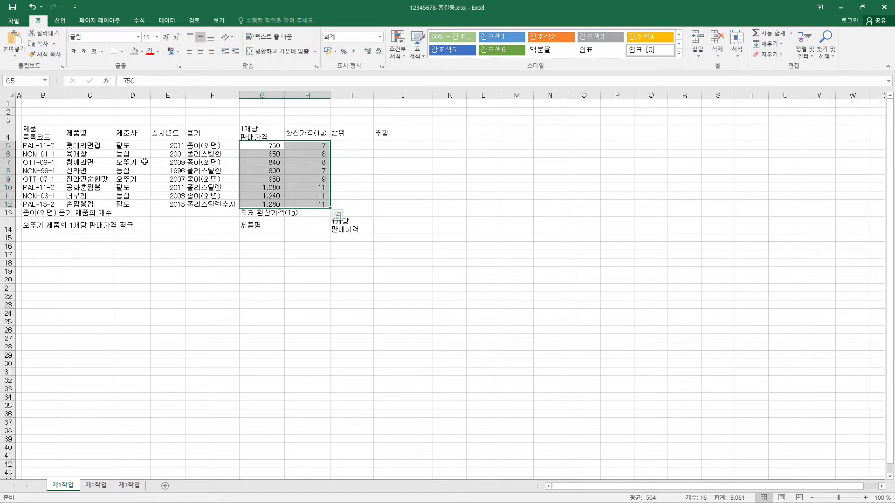
# Step: Centre-align the headings in B4:J4, the data in B5:F12, and the labels in G14 and I14
pyautogui.moveTo(41, 135); pyautogui.dragTo(383, 132)
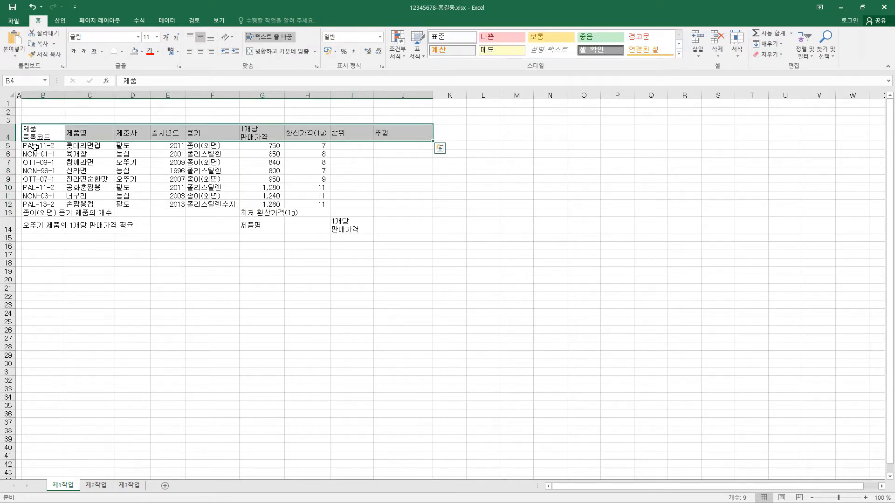
pyautogui.moveTo(35, 147); pyautogui.dragTo(216, 198)
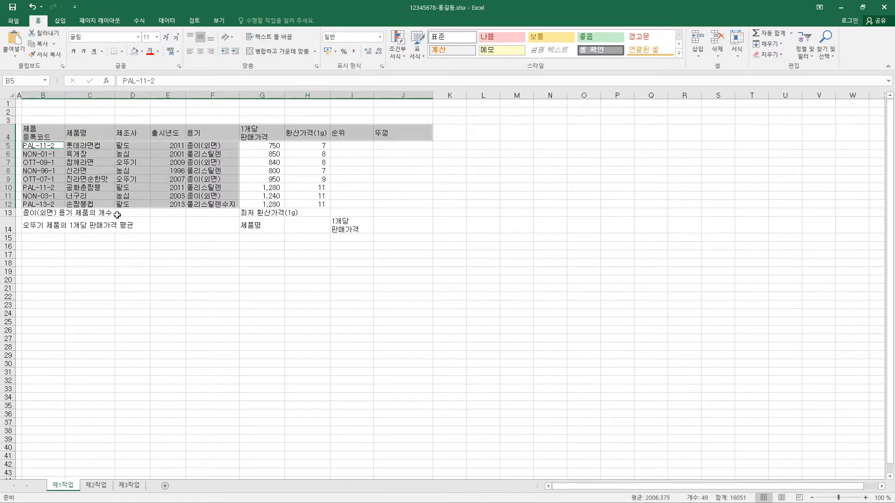
pyautogui.keyDown('ctrl'); pyautogui.click(264, 225); pyautogui.keyUp('ctrl')
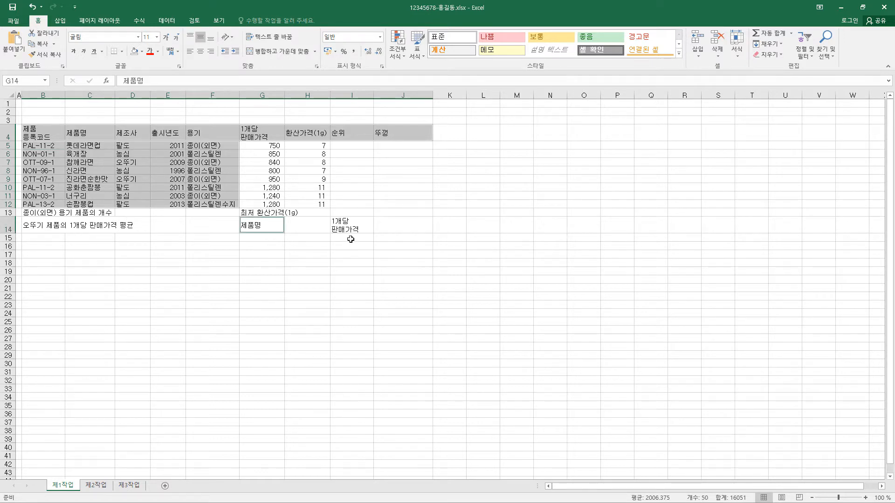
pyautogui.keyDown('ctrl'); pyautogui.click(346, 227); pyautogui.keyUp('ctrl')
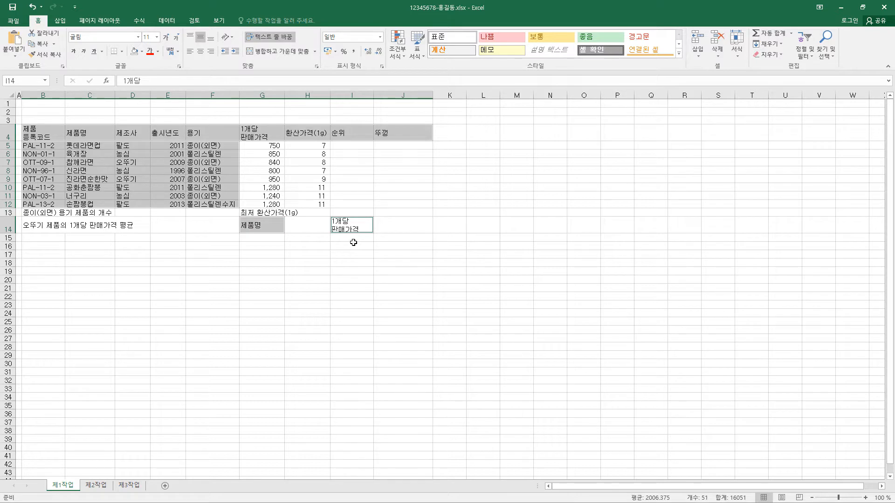
pyautogui.click(200, 52)
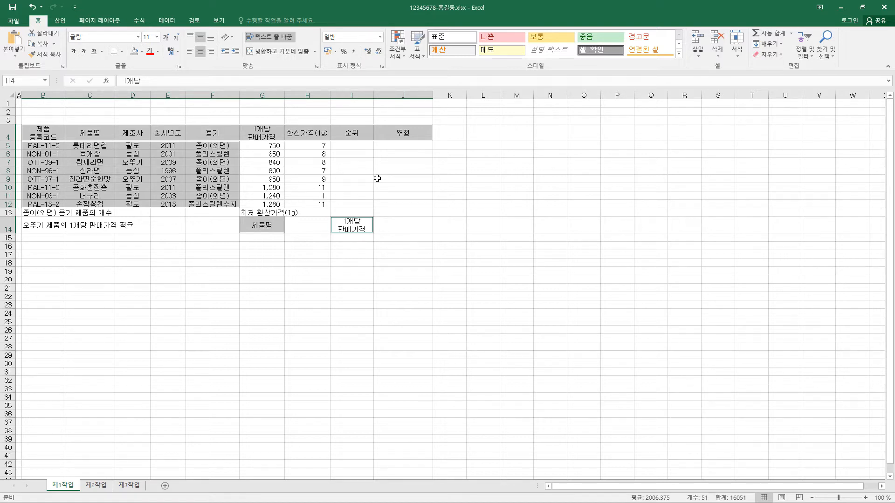
# Step: Merge and centre the ranges B13:D13, B14:D14, F13:F14 and G13:I13
pyautogui.moveTo(44, 213); pyautogui.dragTo(130, 214)
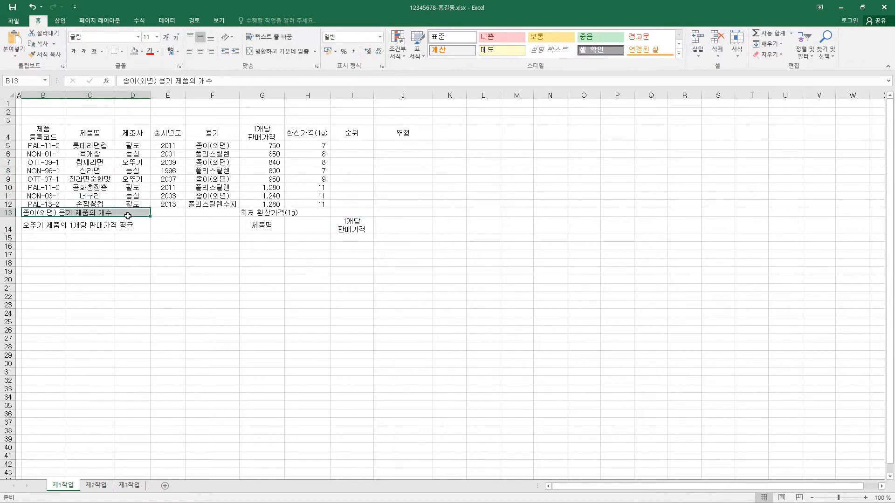
pyautogui.keyDown('ctrl'); pyautogui.moveTo(35, 227); pyautogui.dragTo(128, 226); pyautogui.keyUp('ctrl')
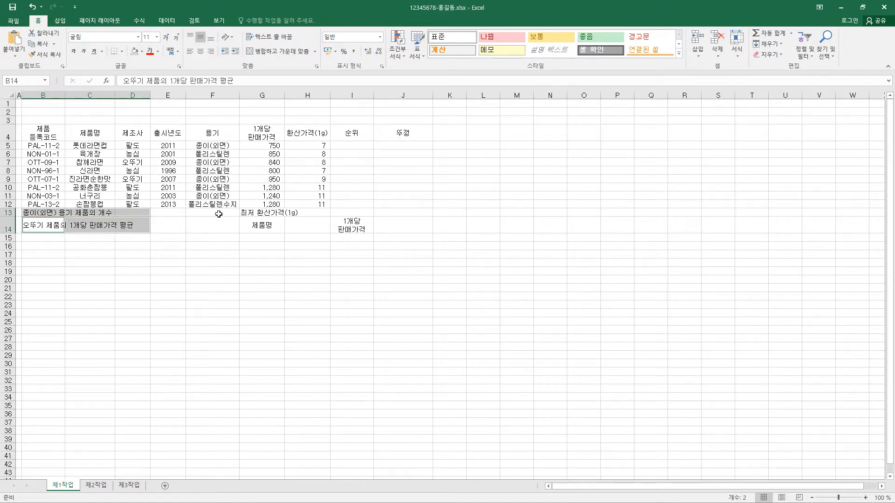
pyautogui.keyDown('ctrl'); pyautogui.moveTo(218, 214); pyautogui.dragTo(219, 227); pyautogui.keyUp('ctrl')
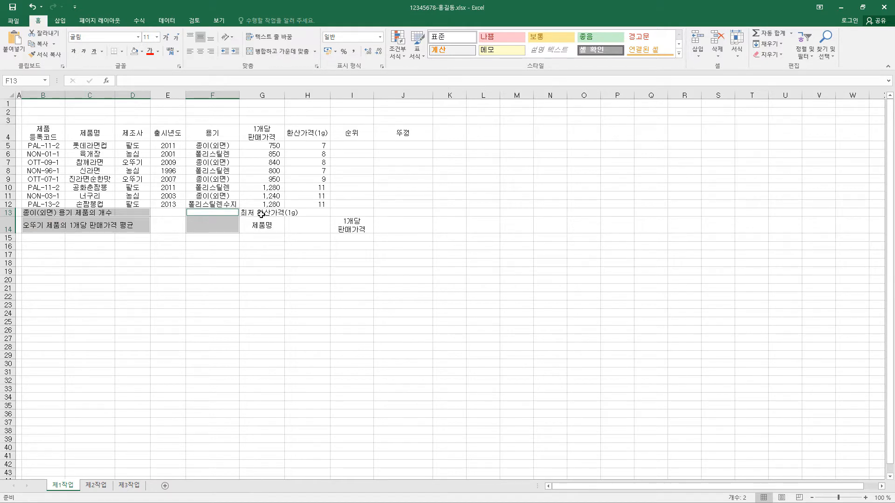
pyautogui.keyDown('ctrl'); pyautogui.moveTo(261, 214); pyautogui.dragTo(357, 214); pyautogui.keyUp('ctrl')
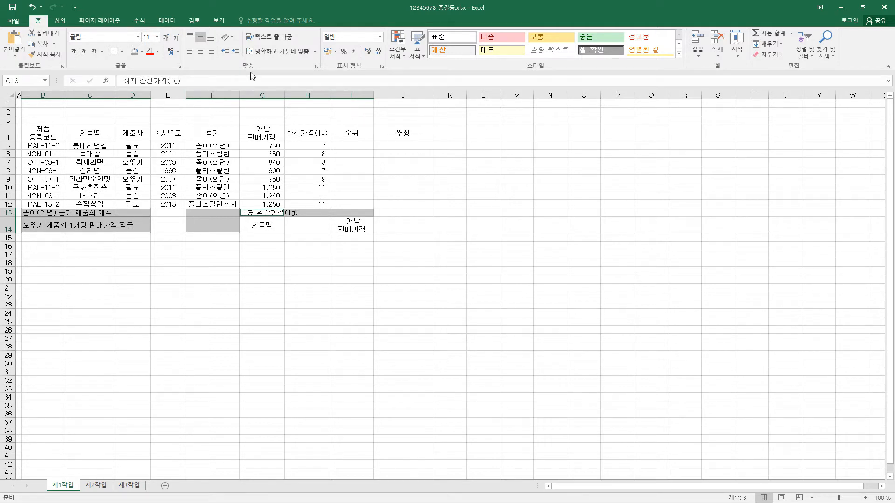
pyautogui.click(281, 52)
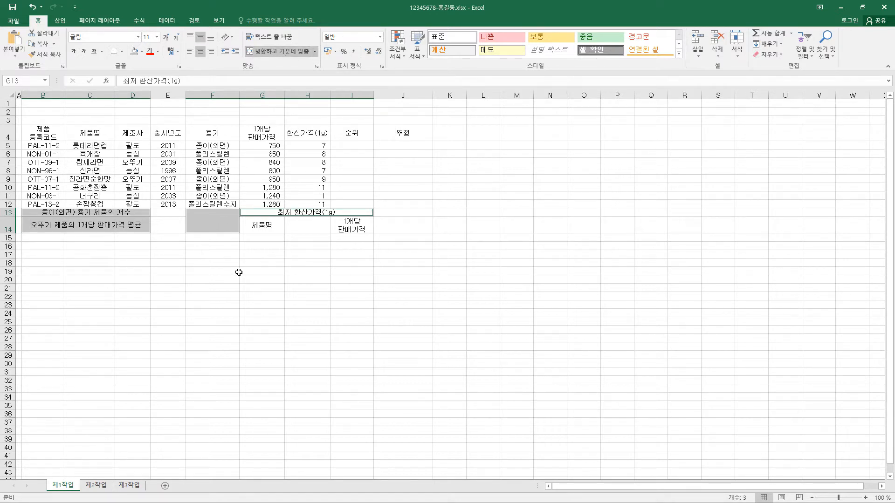
pyautogui.click(43, 95)
pyautogui.click(90, 95)
pyautogui.click(132, 95)
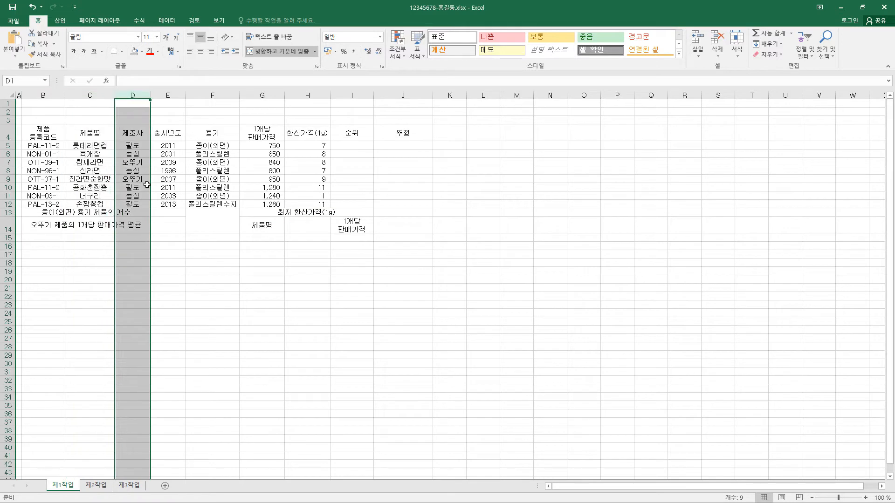
pyautogui.click(168, 95)
pyautogui.click(212, 95)
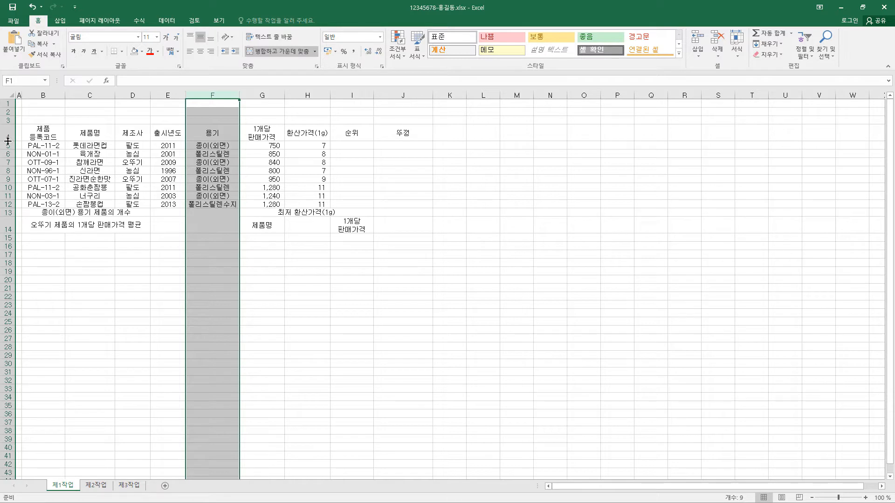
# Step: Give rows 4 to 14 a uniform, slightly larger height, and make rows 4 and 14 taller to fit their two-line labels
pyautogui.moveTo(8, 140); pyautogui.dragTo(2, 223)
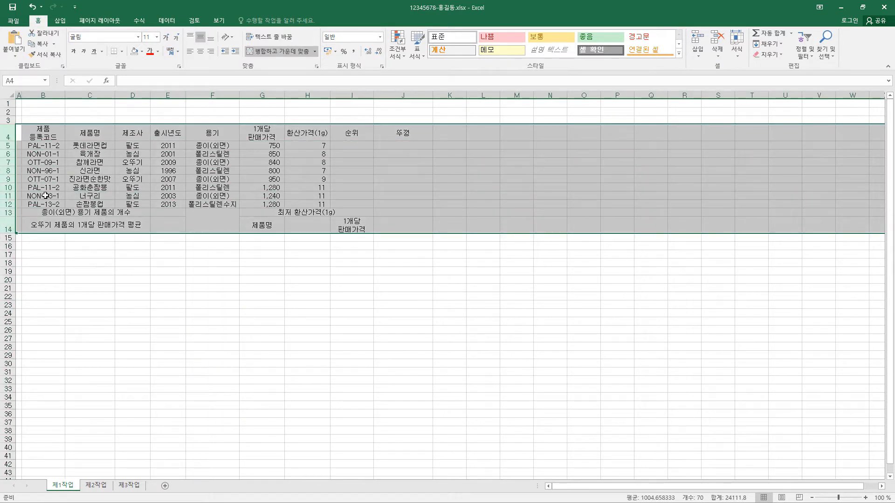
pyautogui.moveTo(5, 183); pyautogui.dragTo(5, 185)
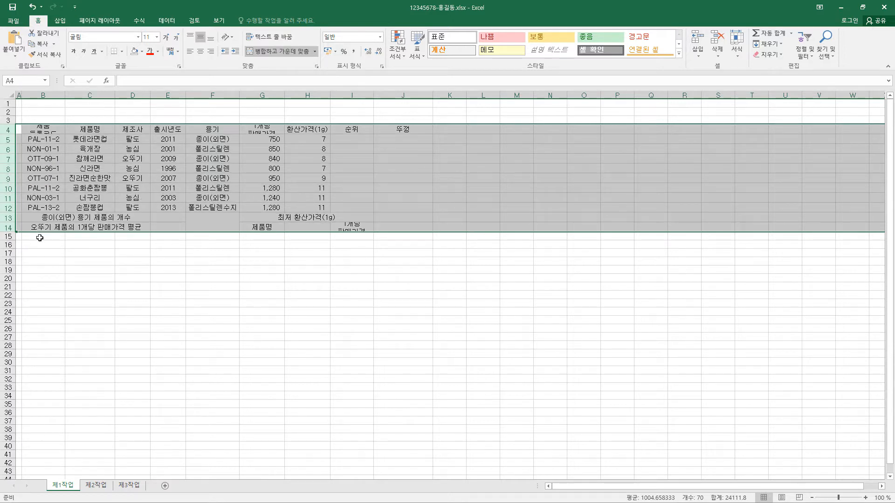
pyautogui.click(353, 227)
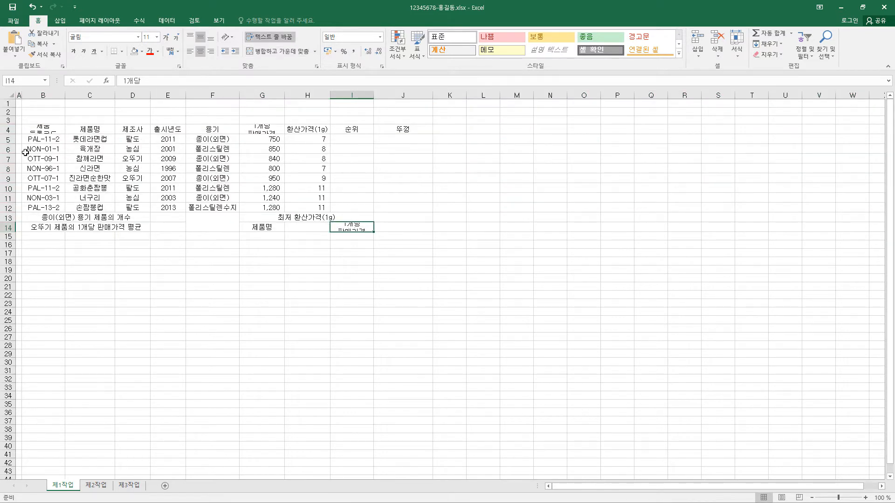
pyautogui.moveTo(12, 134); pyautogui.dragTo(13, 137)
pyautogui.moveTo(13, 236); pyautogui.dragTo(13, 243)
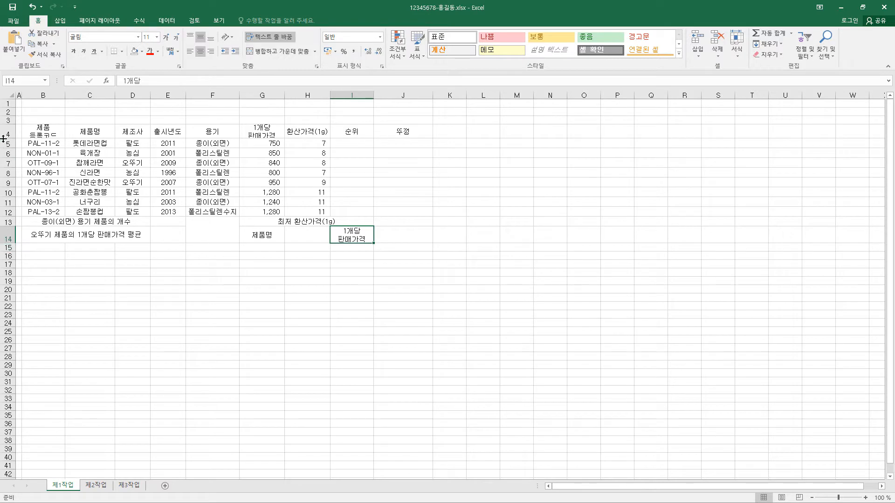
# Step: Apply all borders (모든 테두리) and a thick outside border (굵은 바깥쪽 테두리) to the table B4:J14
pyautogui.moveTo(3, 138); pyautogui.dragTo(417, 242)
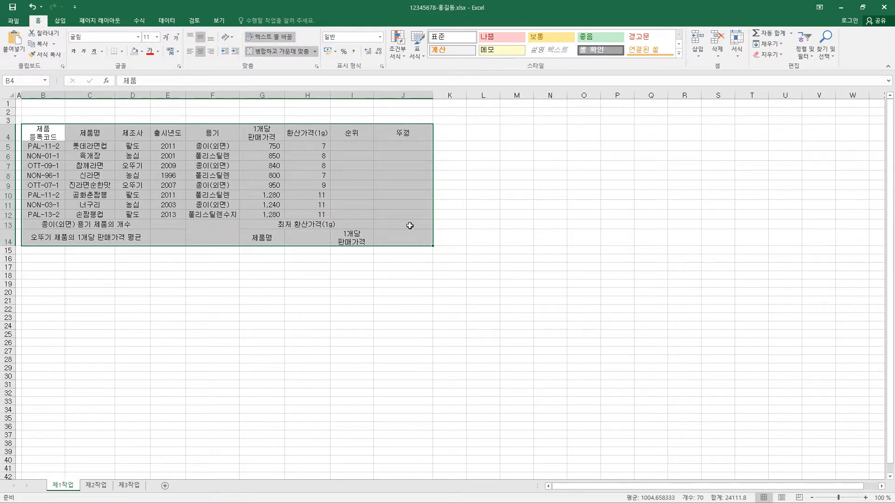
pyautogui.click(121, 54)
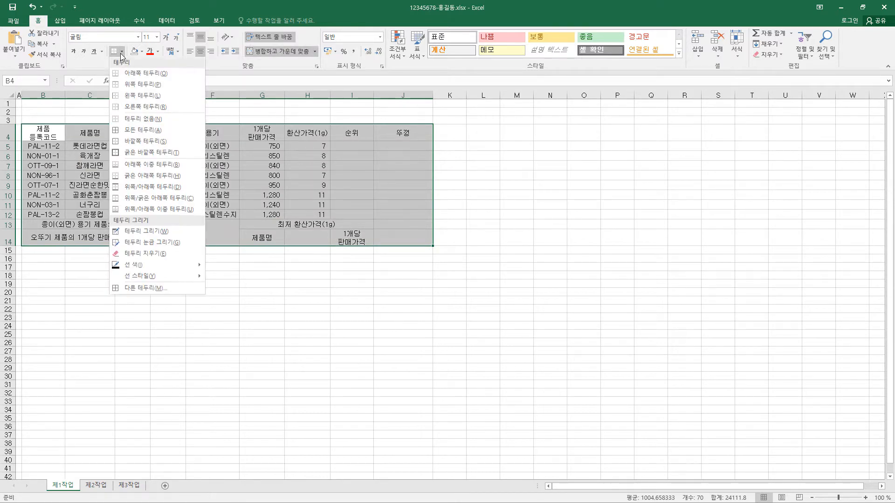
pyautogui.click(139, 132)
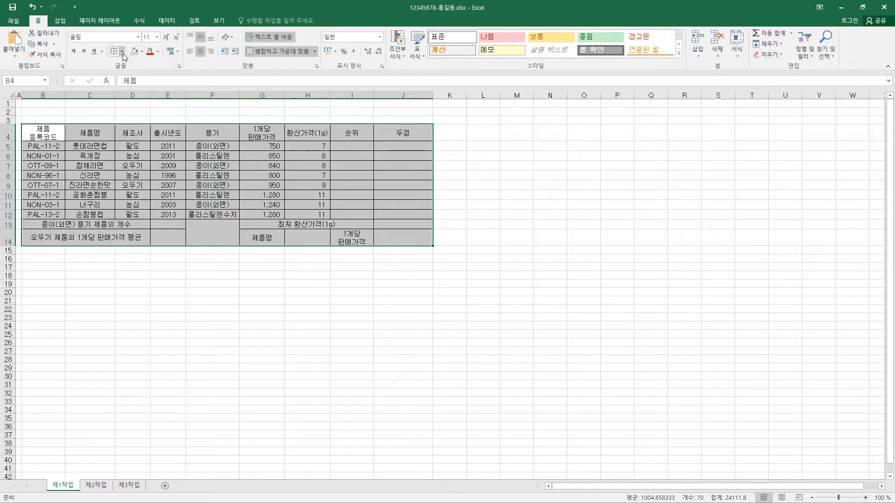
pyautogui.click(123, 52)
pyautogui.click(138, 154)
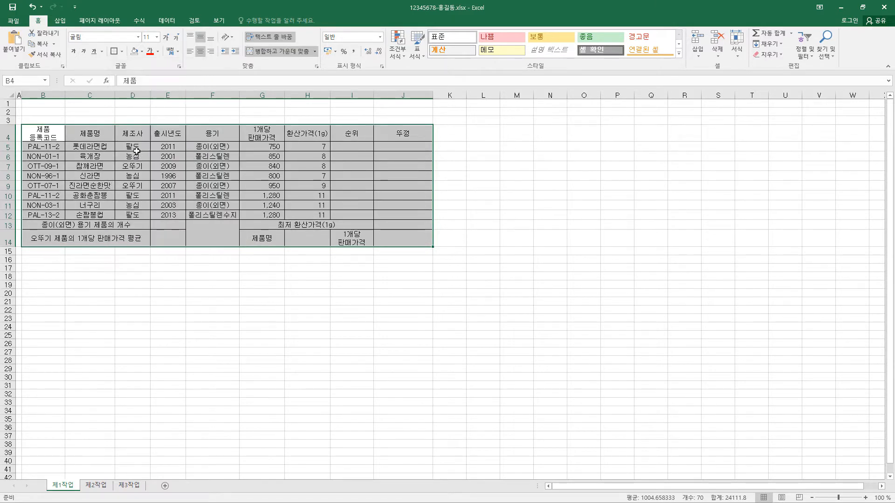
# Step: Add a thick outside border around the heading row B4:J4 and around the summary rows B13:J14
pyautogui.moveTo(48, 136); pyautogui.dragTo(398, 133)
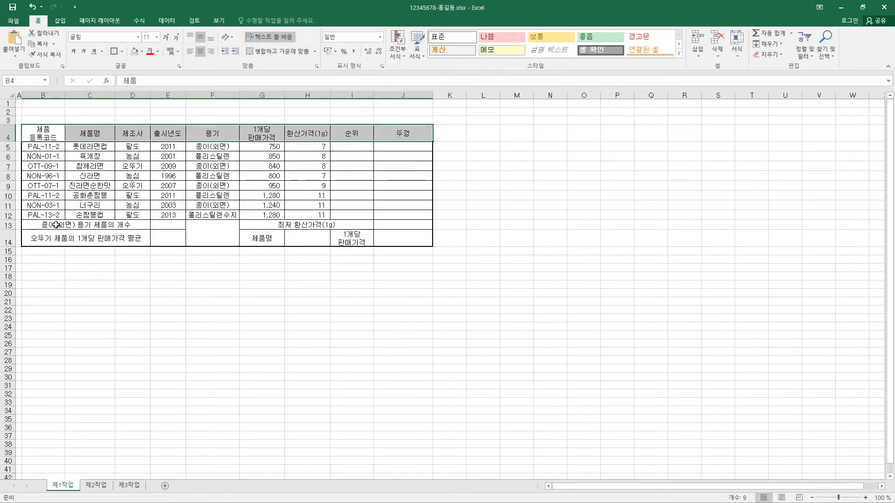
pyautogui.moveTo(56, 225); pyautogui.dragTo(406, 227)
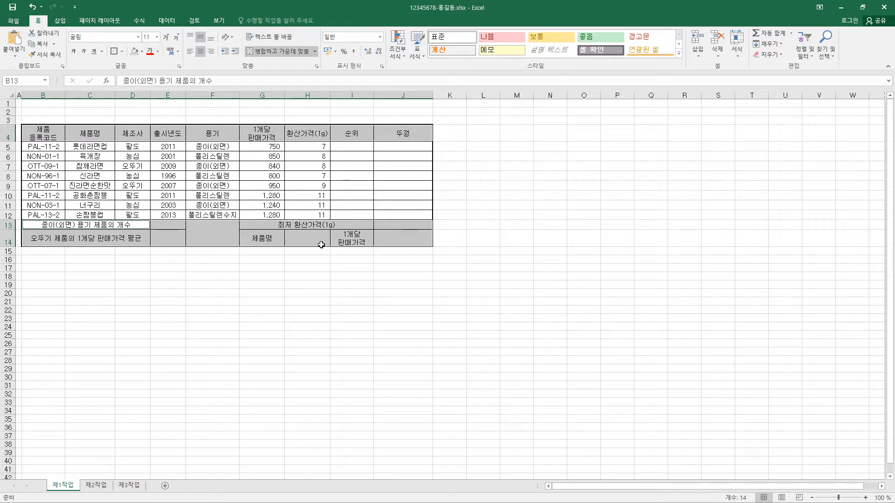
pyautogui.click(114, 52)
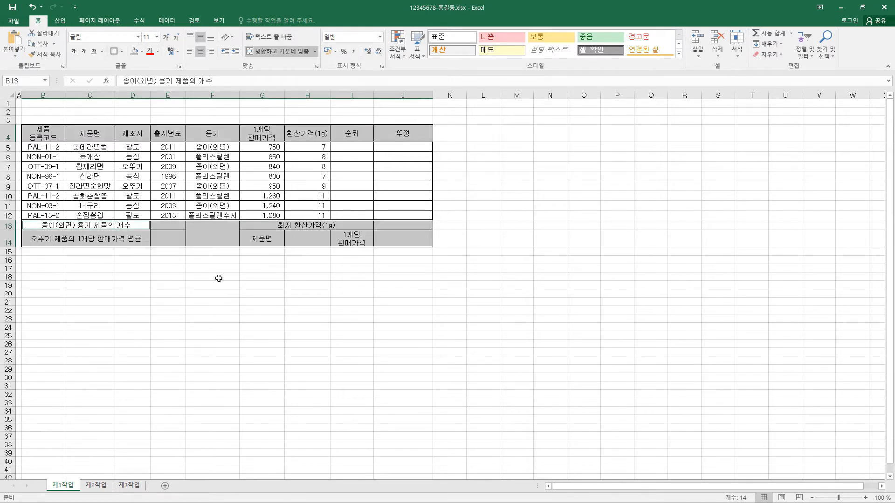
# Step: Add both diagonal borders to the merged cell F13:F14 so that they form an X
pyautogui.click(216, 233)
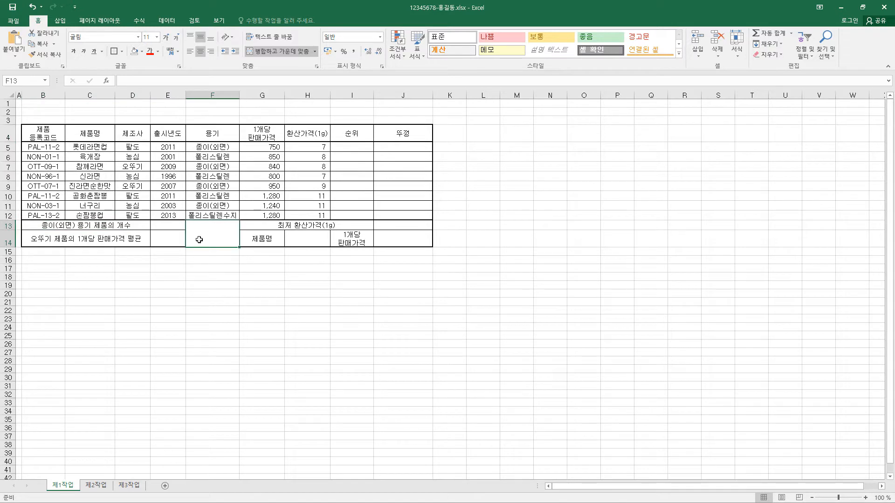
pyautogui.hotkey('ctrl', '1')
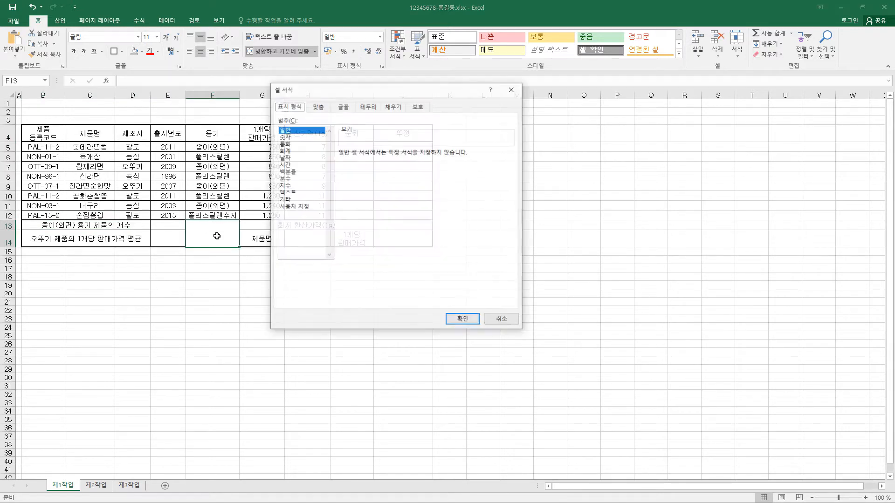
pyautogui.click(368, 107)
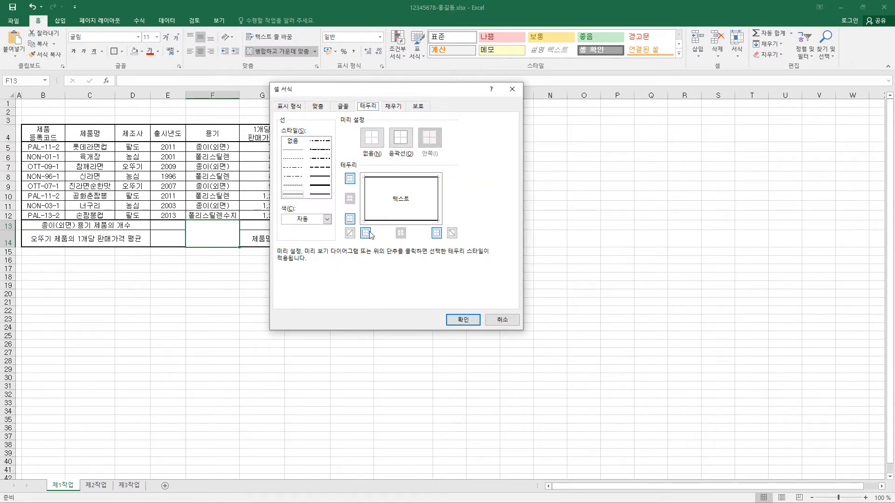
pyautogui.click(452, 233)
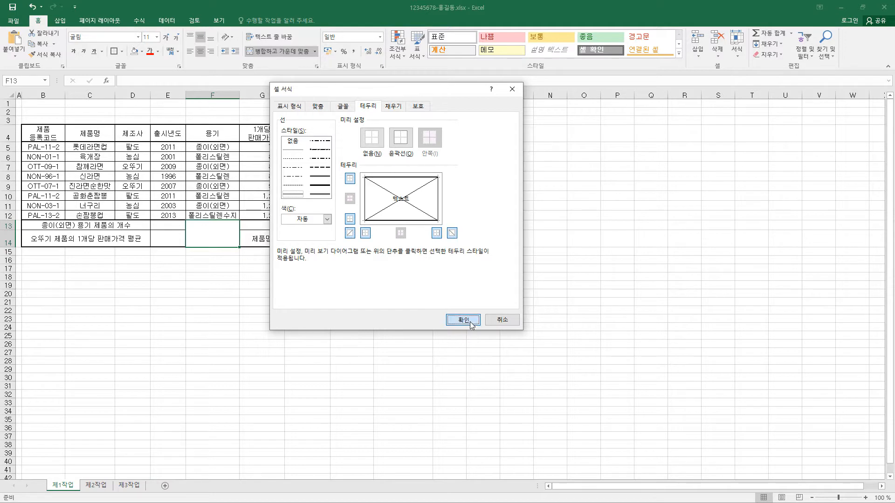
pyautogui.click(463, 320)
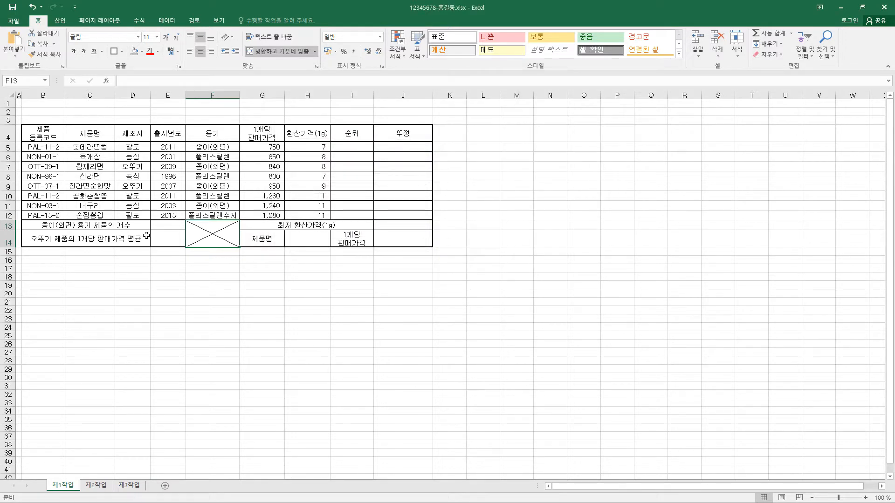
# Step: Set the height of rows 1 to 3 to 23
pyautogui.moveTo(5, 107); pyautogui.dragTo(4, 121)
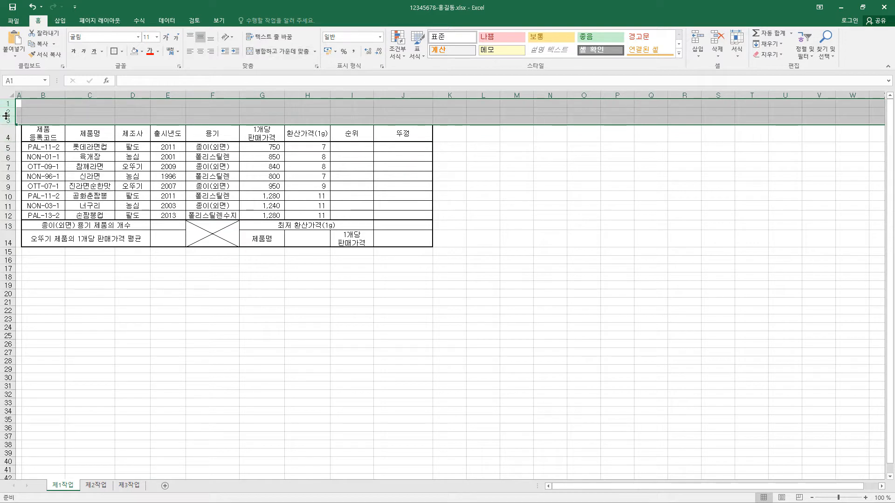
pyautogui.rightClick(6, 116)
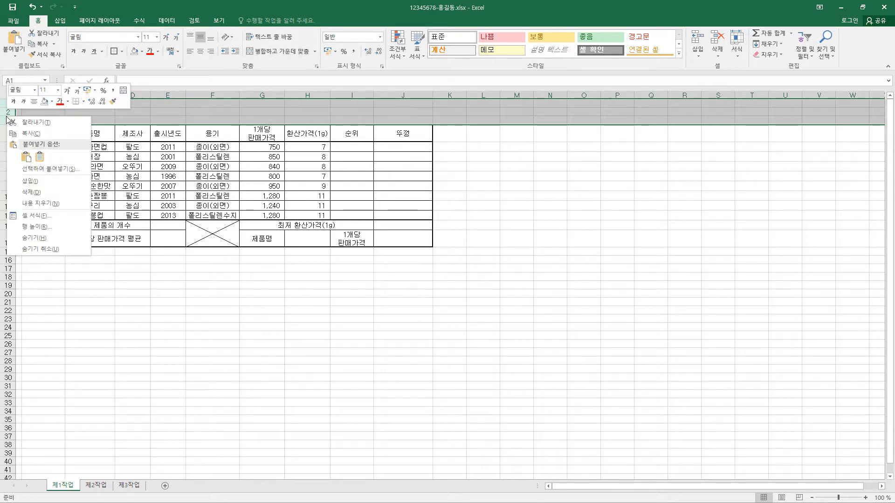
pyautogui.click(49, 225)
pyautogui.write('23')
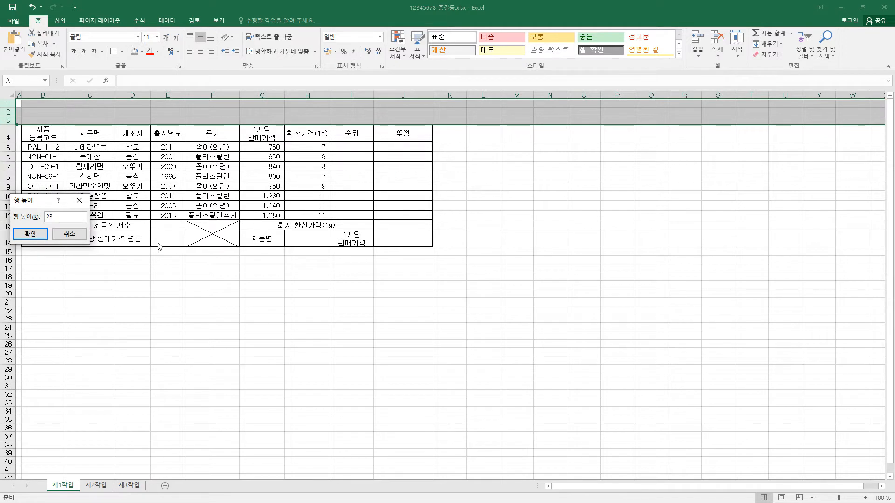
pyautogui.click(29, 234)
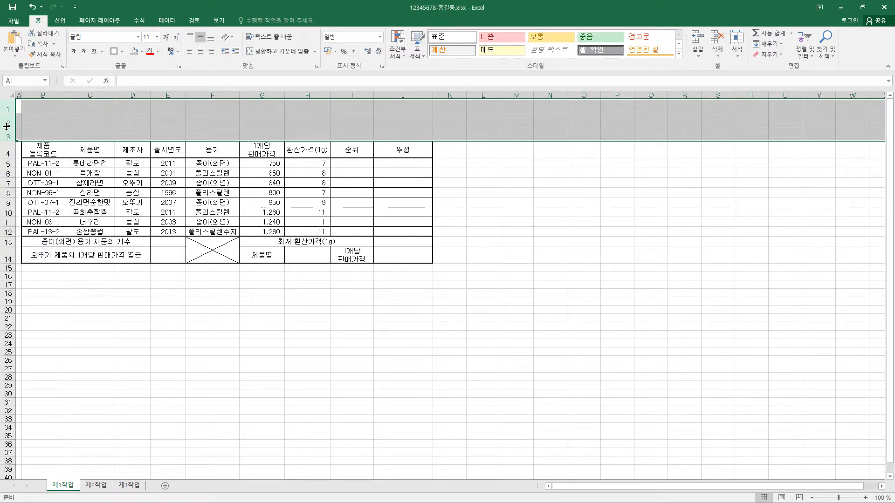
pyautogui.moveTo(7, 126); pyautogui.dragTo(6, 126)
# Step: Insert a cross shape (십자형) about 1.67 by 13.84 cm above the table across B1:G3, containing the title "컵라면 가격 및 품질 비교 조사"
pyautogui.click(60, 20)
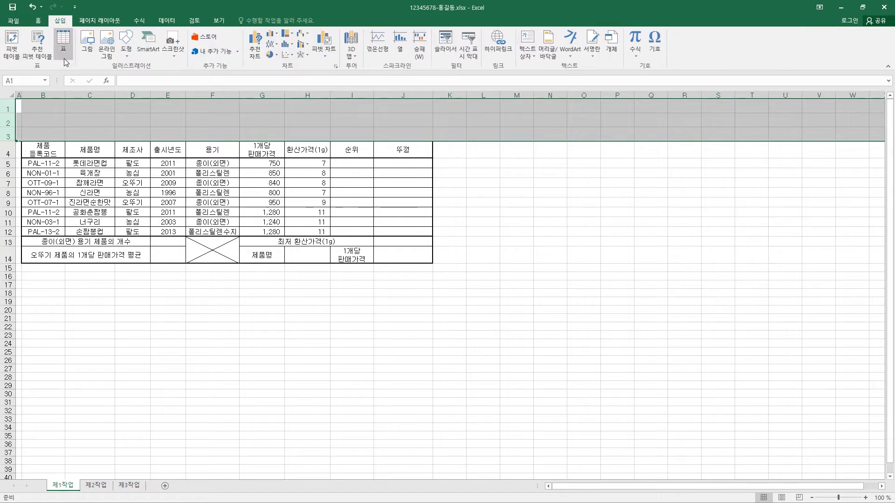
pyautogui.click(129, 47)
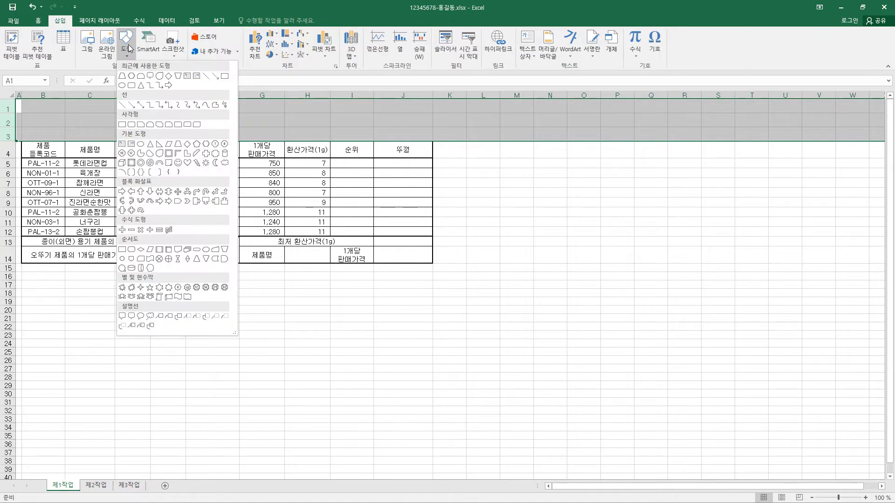
pyautogui.click(206, 154)
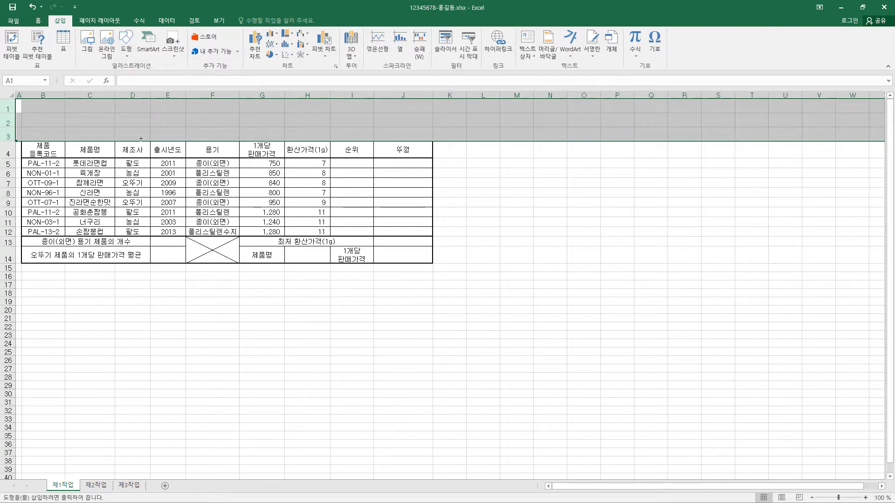
pyautogui.moveTo(23, 105); pyautogui.dragTo(266, 134)
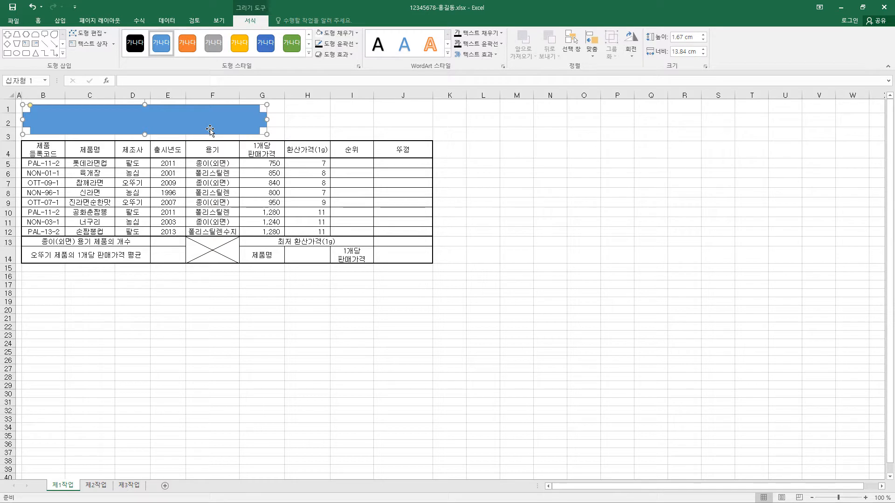
pyautogui.write('컵라면 가격 및 품질 비교 조사')
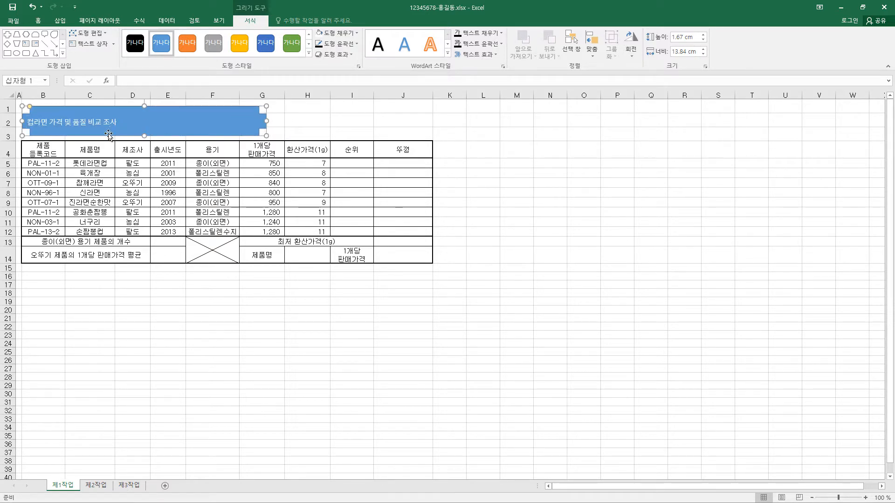
# Step: Format the title shape's text as 굴림, 24 pt, bold and black, and center it both horizontally and vertically
pyautogui.click(39, 21)
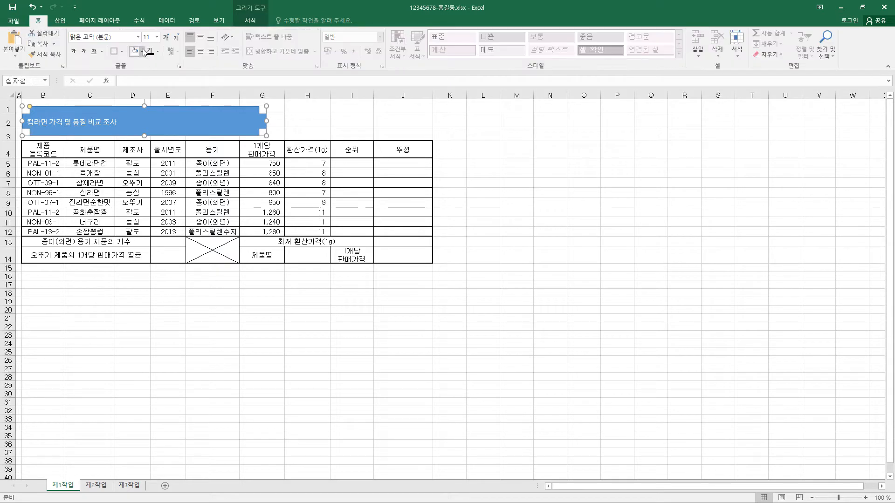
pyautogui.click(138, 37)
pyautogui.click(119, 115)
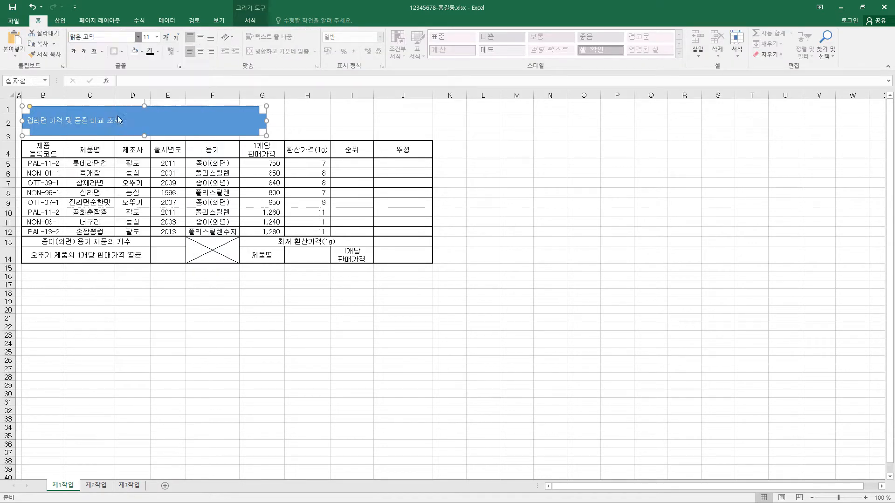
pyautogui.click(156, 37)
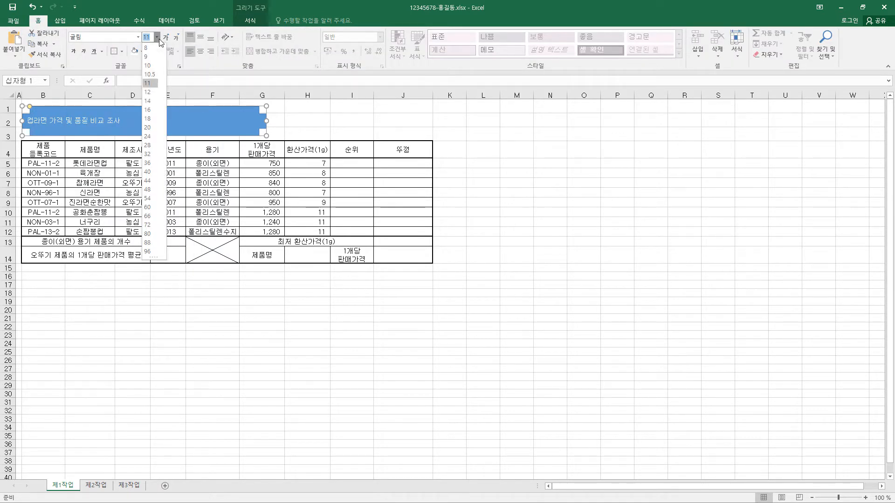
pyautogui.click(151, 136)
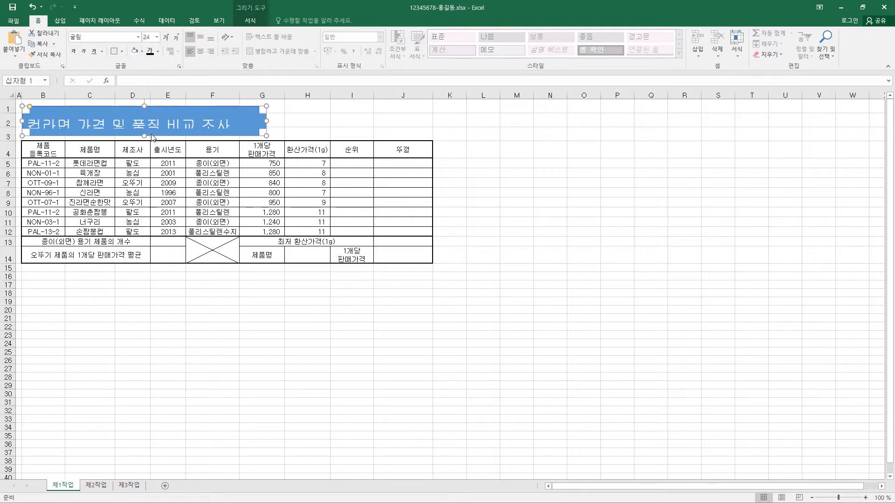
pyautogui.click(158, 52)
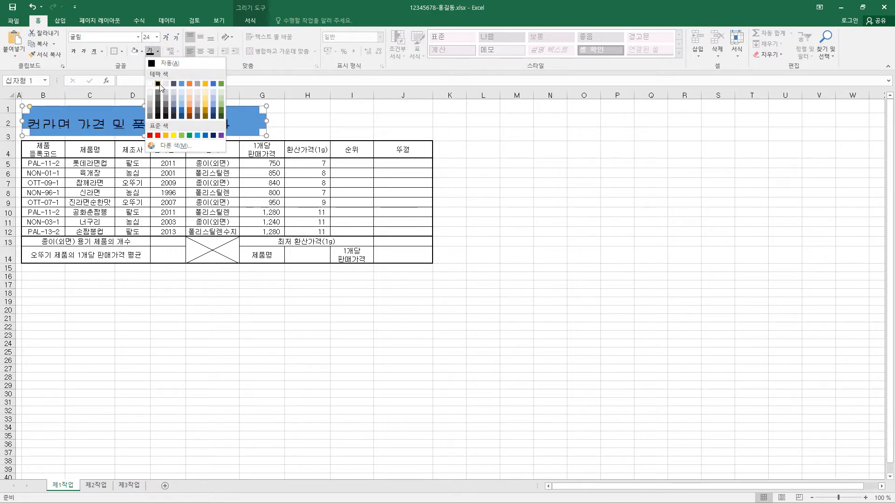
pyautogui.click(158, 84)
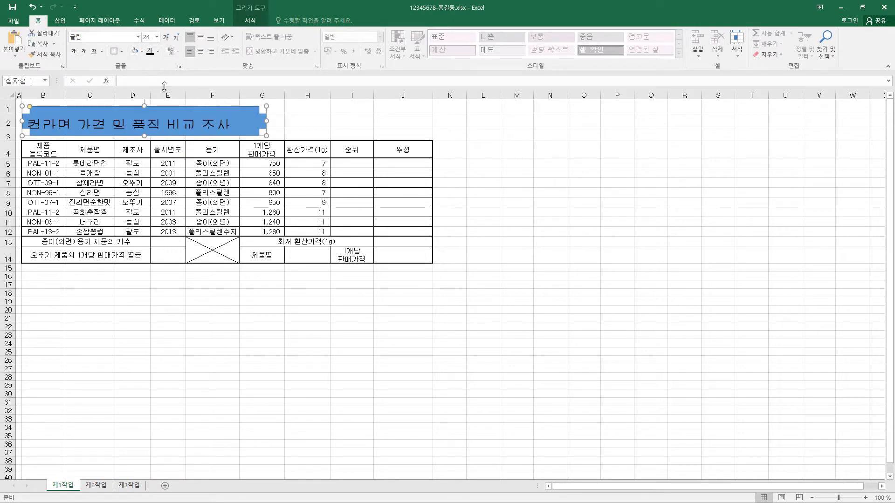
pyautogui.click(73, 53)
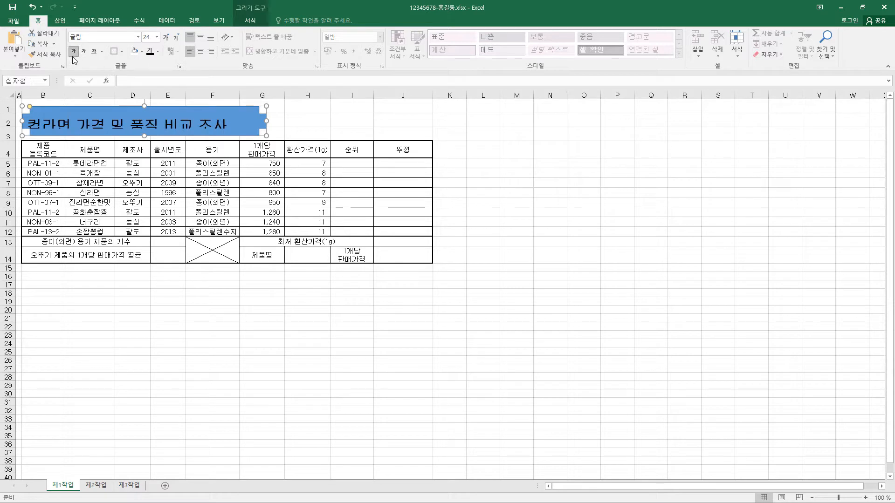
pyautogui.click(201, 37)
pyautogui.click(200, 51)
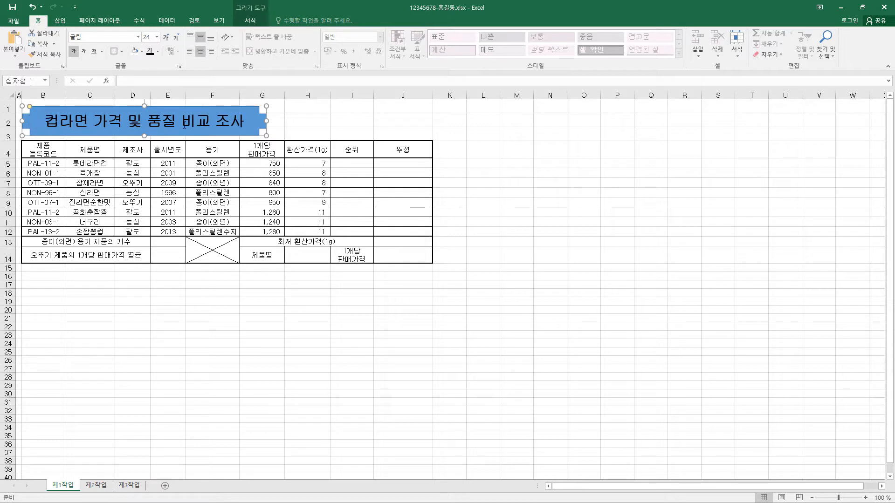
# Step: Fill the title shape with standard yellow and give it a black ¾ pt outline
pyautogui.click(253, 24)
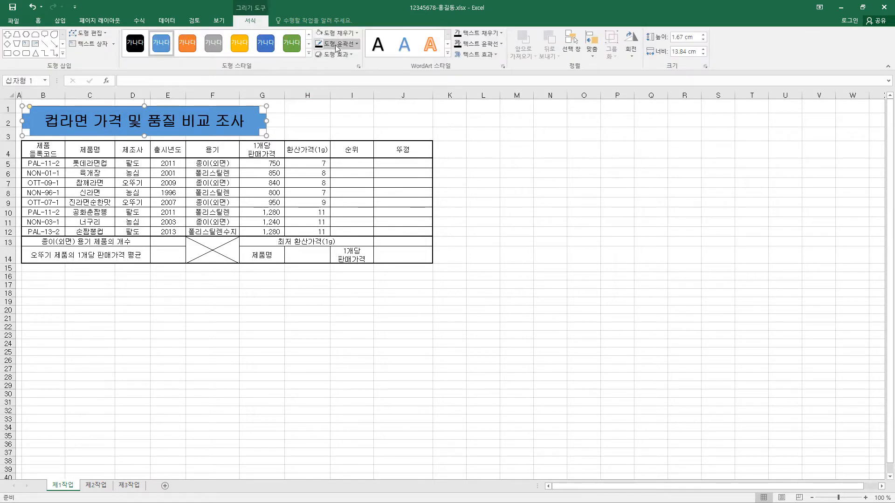
pyautogui.click(357, 34)
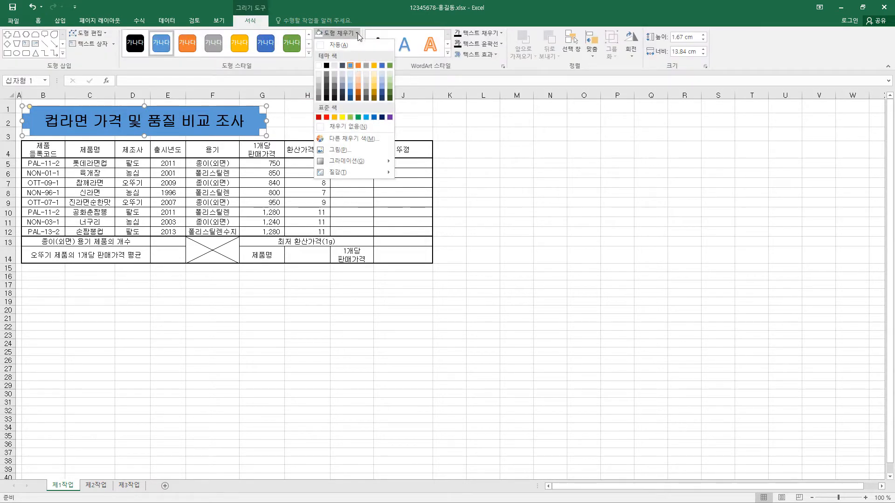
pyautogui.click(342, 117)
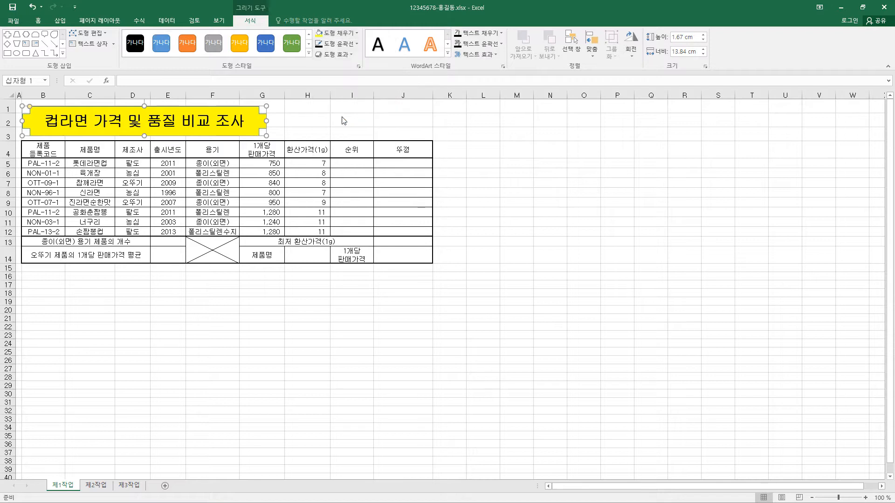
pyautogui.click(357, 45)
pyautogui.click(326, 77)
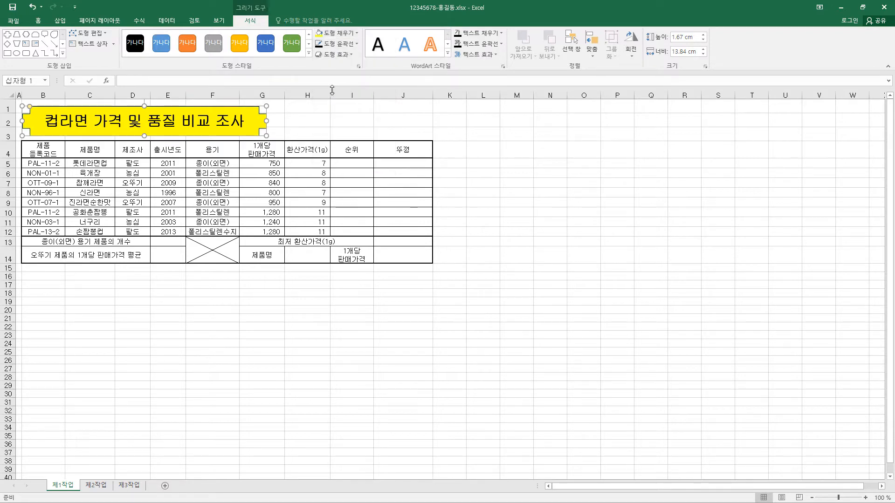
pyautogui.click(357, 45)
pyautogui.moveTo(355, 160)
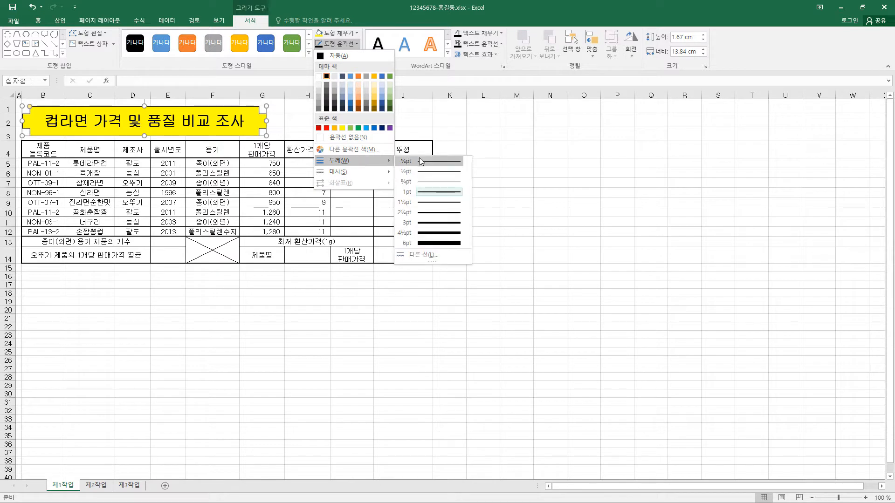
pyautogui.click(447, 180)
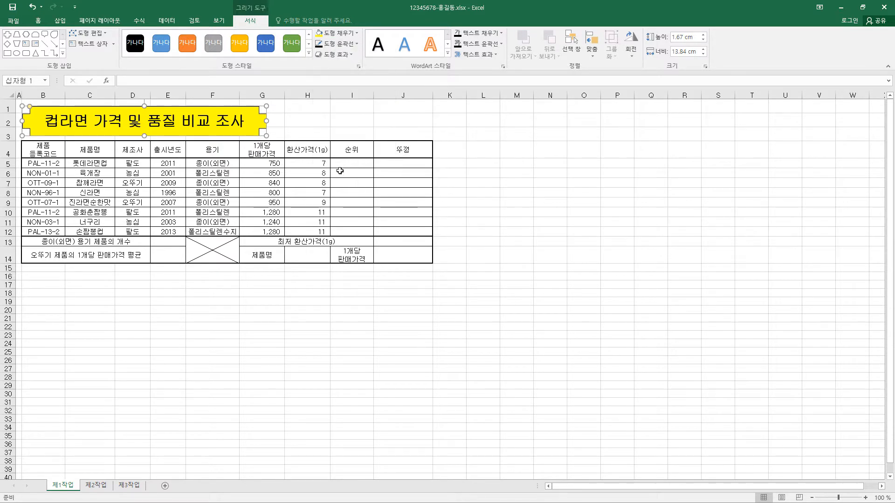
# Step: Apply the outer shadow 오프셋 오른쪽 (offset right) to the title shape
pyautogui.click(335, 54)
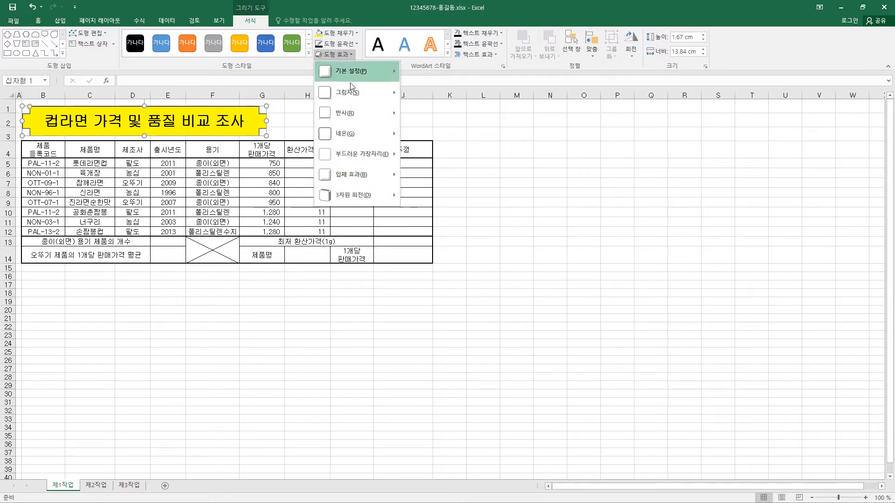
pyautogui.moveTo(349, 92)
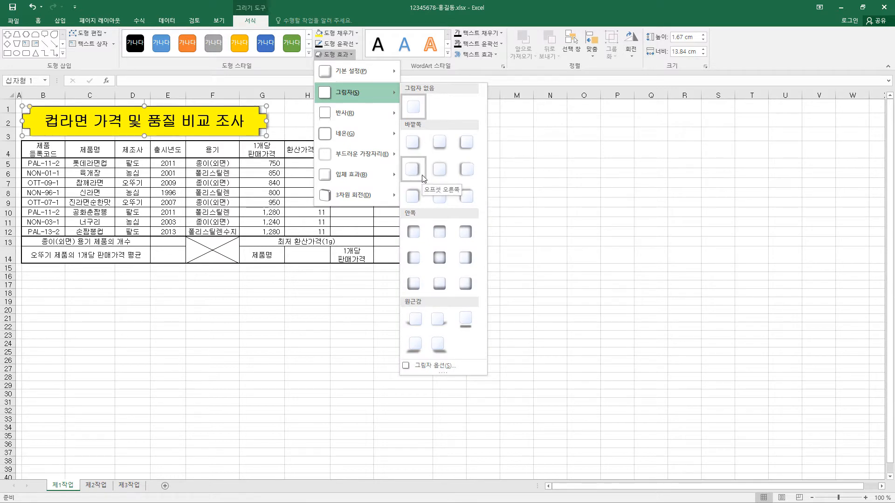
pyautogui.click(423, 177)
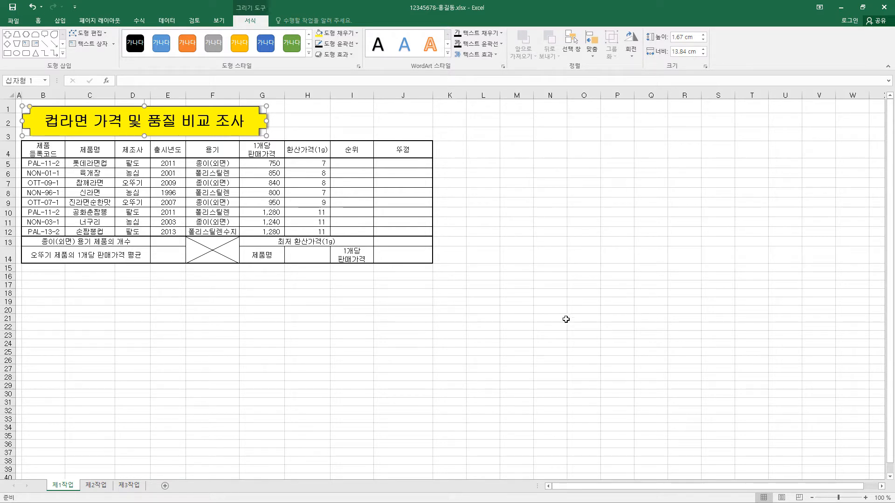
# Step: Enter 결재 in cell L18 and merge and center it over L18:L19
pyautogui.click(492, 293)
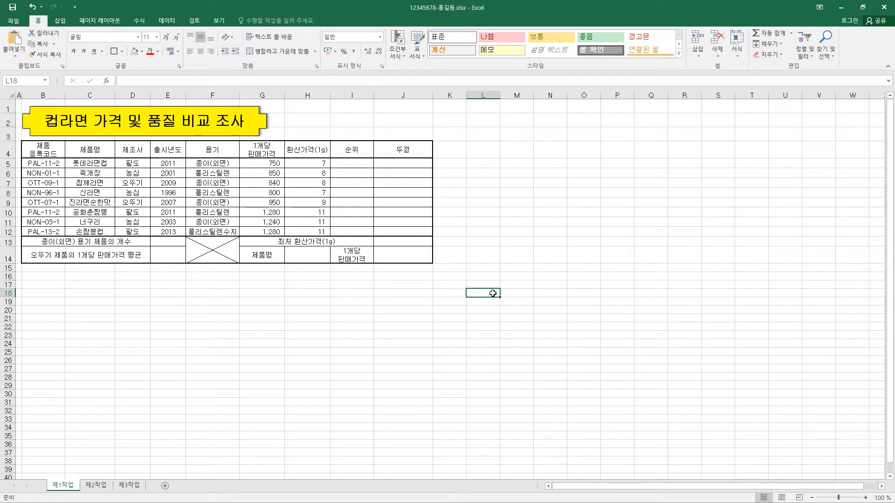
pyautogui.write('결재')
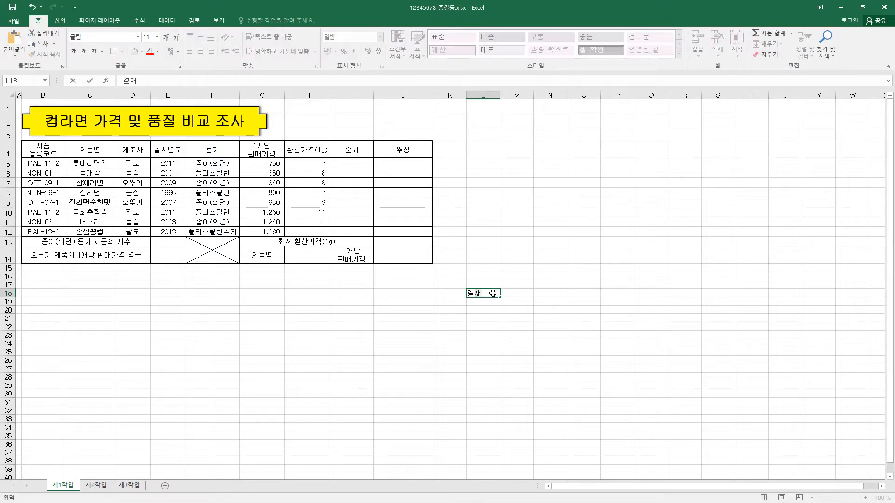
pyautogui.press('Return')
pyautogui.moveTo(494, 292); pyautogui.dragTo(487, 298)
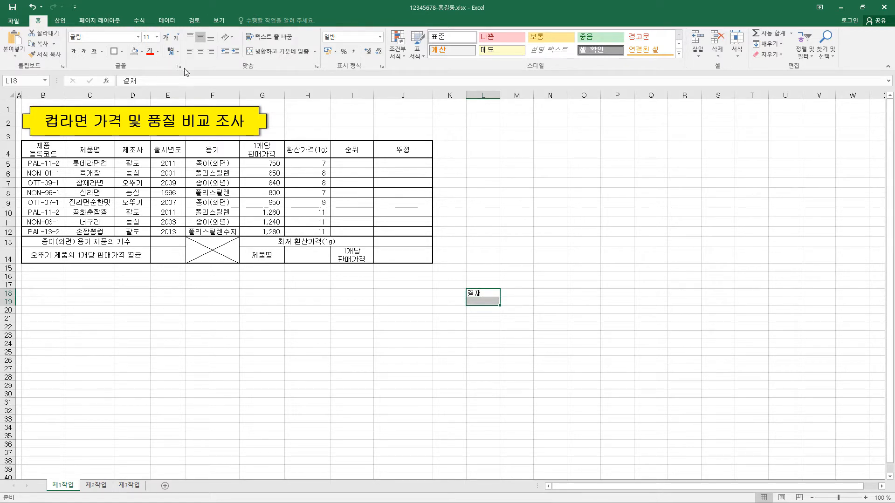
pyautogui.click(275, 53)
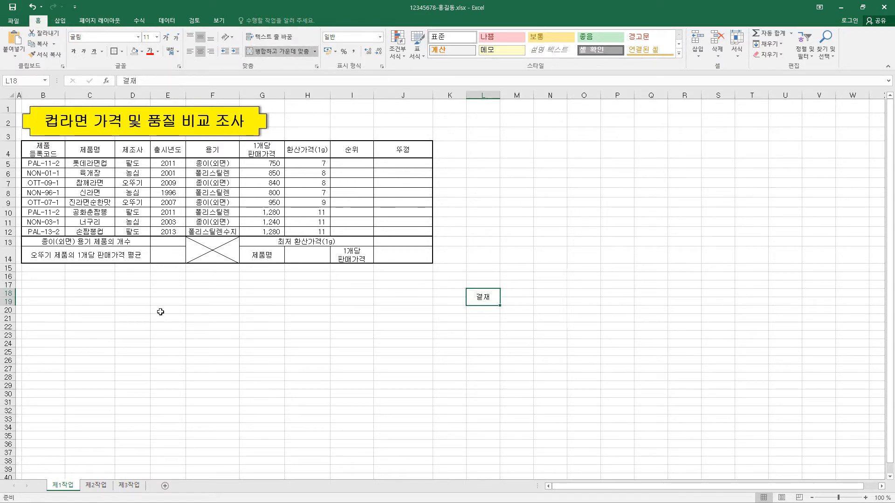
# Step: Make row 19 taller and fill M18:O18 with the centered labels 담당, 과장 and 차장
pyautogui.moveTo(8, 305); pyautogui.dragTo(8, 319)
pyautogui.moveTo(512, 293); pyautogui.dragTo(583, 292)
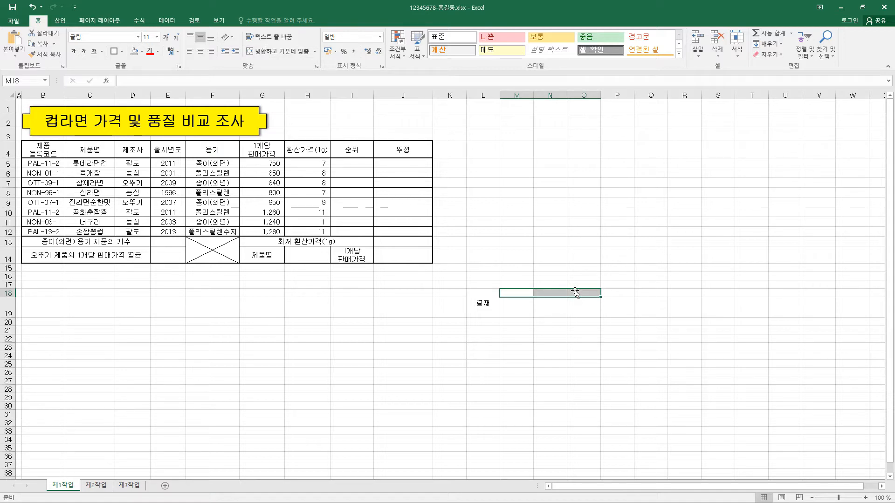
pyautogui.write('담당\t과장\t차장')
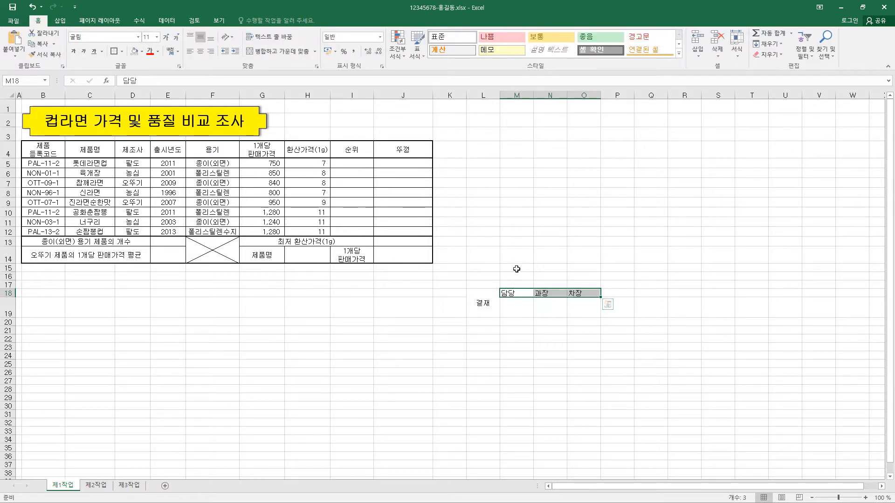
pyautogui.click(201, 52)
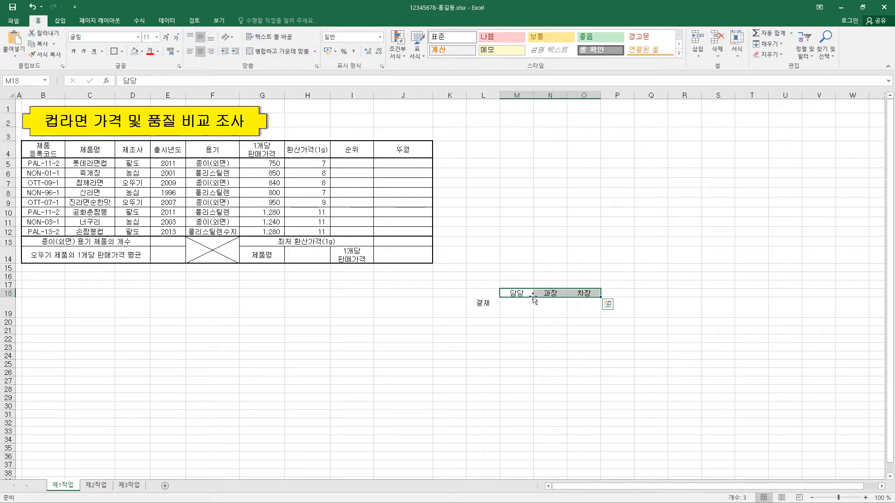
# Step: Apply all borders to the approval box L18:O19
pyautogui.moveTo(486, 297); pyautogui.dragTo(579, 298)
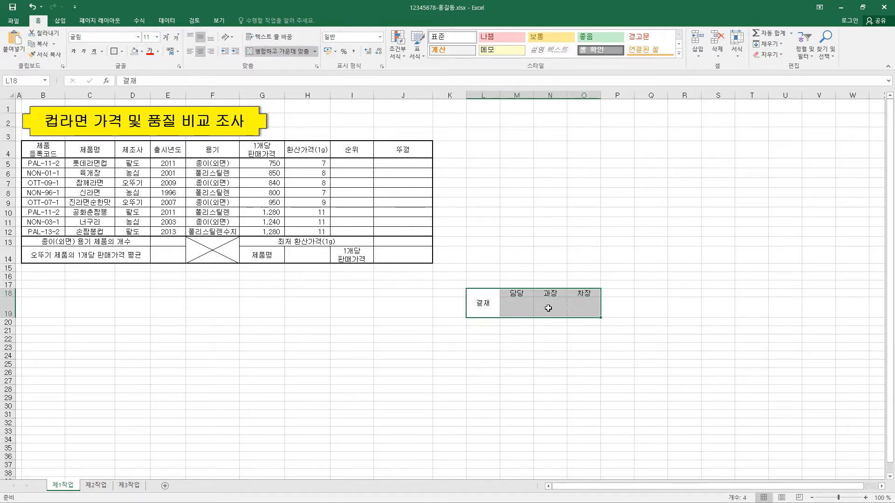
pyautogui.click(121, 52)
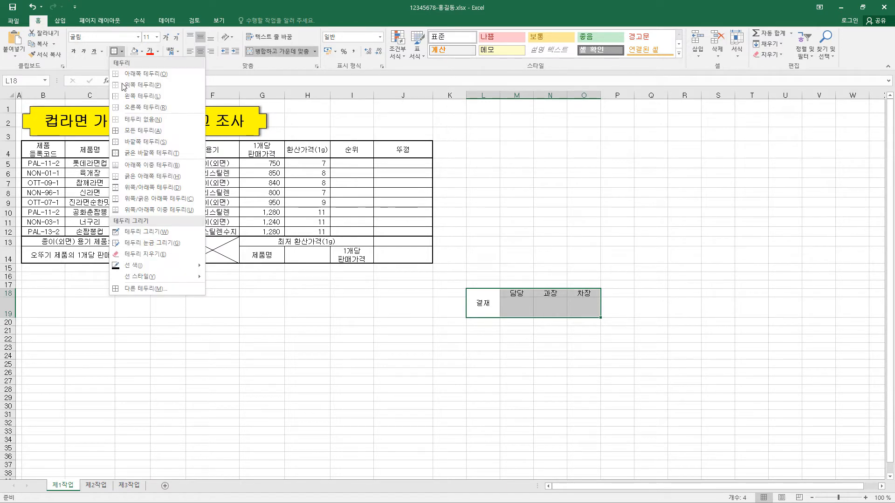
pyautogui.click(138, 132)
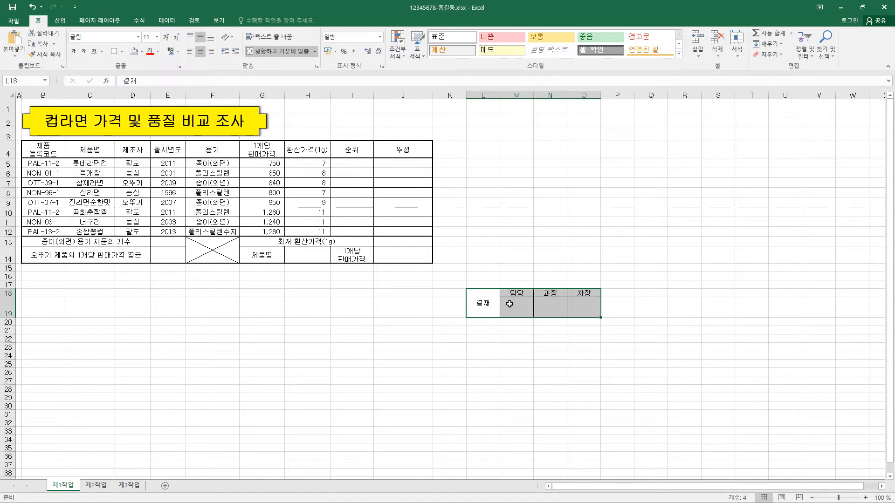
# Step: Copy the approval box L18:O19 as a picture as shown on screen and fit the pasted picture over H1:J3 beside the title shape
pyautogui.click(55, 43)
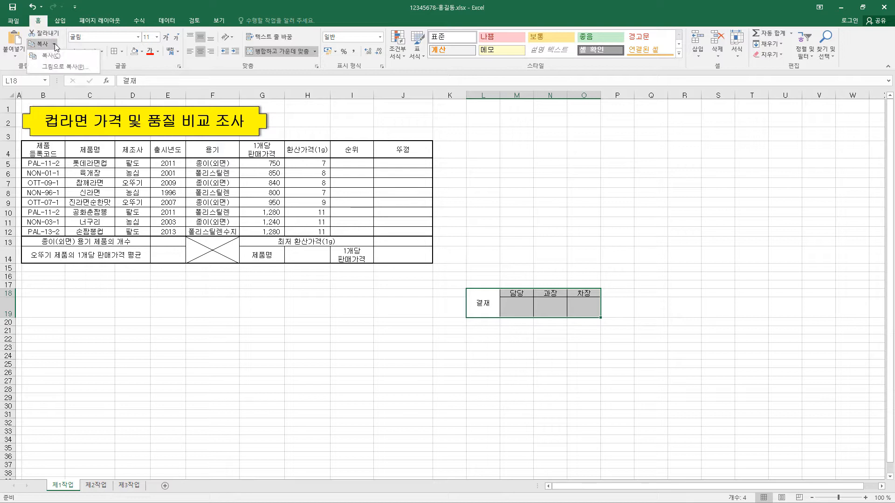
pyautogui.click(56, 68)
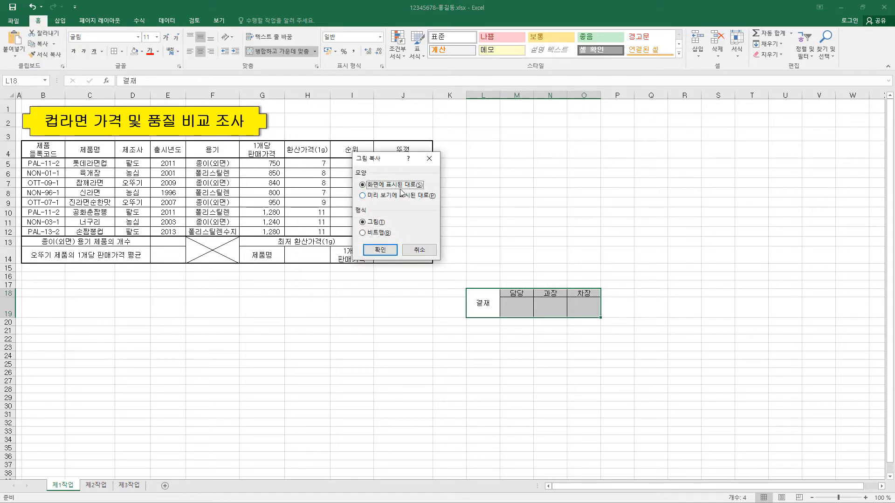
pyautogui.click(381, 250)
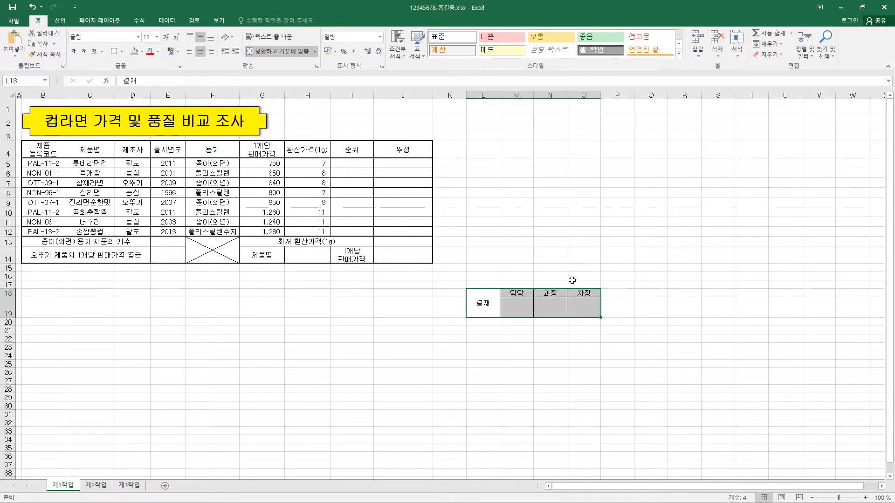
pyautogui.hotkey('ctrl', 'v')
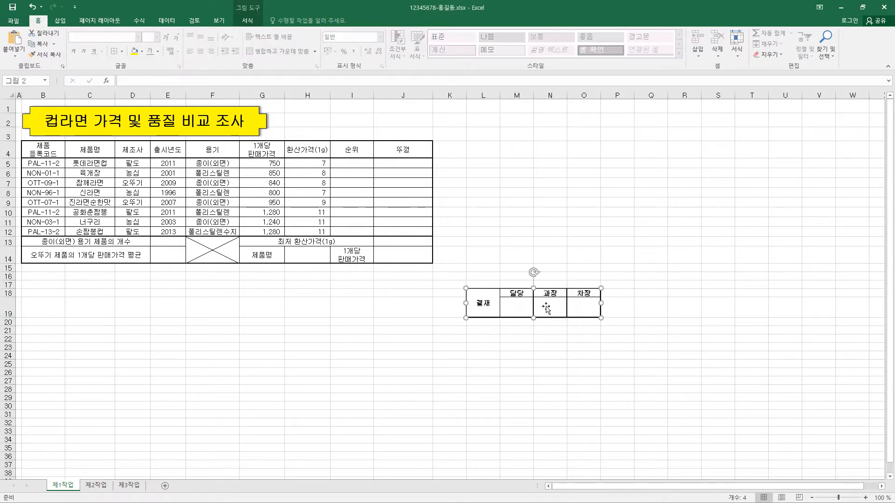
pyautogui.moveTo(543, 303); pyautogui.dragTo(356, 119)
pyautogui.moveTo(413, 119); pyautogui.dragTo(433, 119)
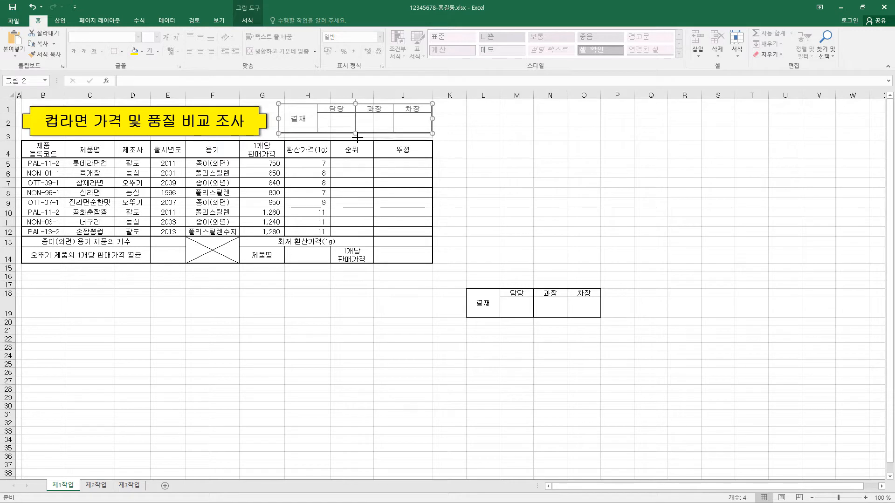
# Step: Delete columns L to O containing the original approval box
pyautogui.moveTo(480, 95); pyautogui.dragTo(582, 96)
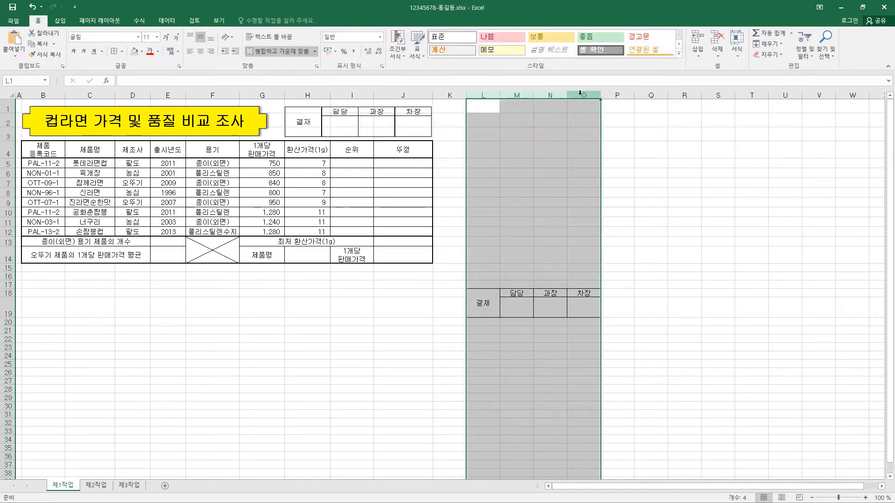
pyautogui.rightClick(583, 95)
pyautogui.click(606, 181)
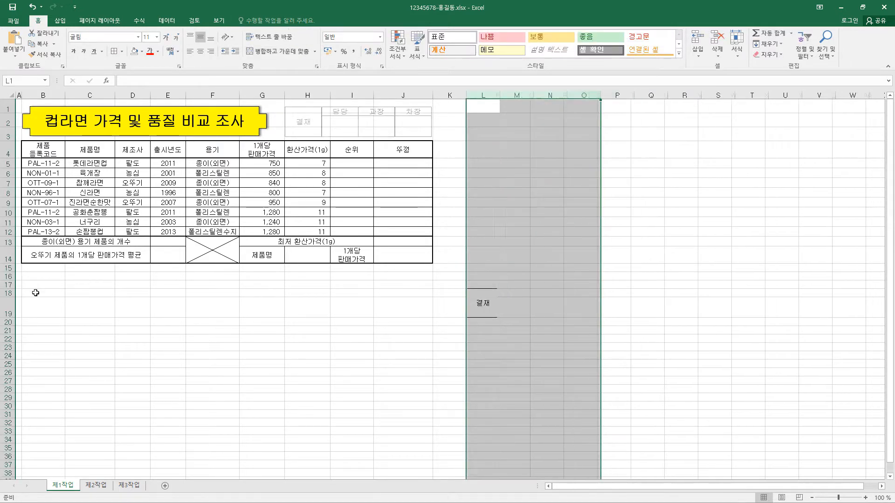
# Step: Delete rows 18 to 20 beneath the product table
pyautogui.moveTo(9, 289); pyautogui.dragTo(9, 317)
pyautogui.rightClick(9, 310)
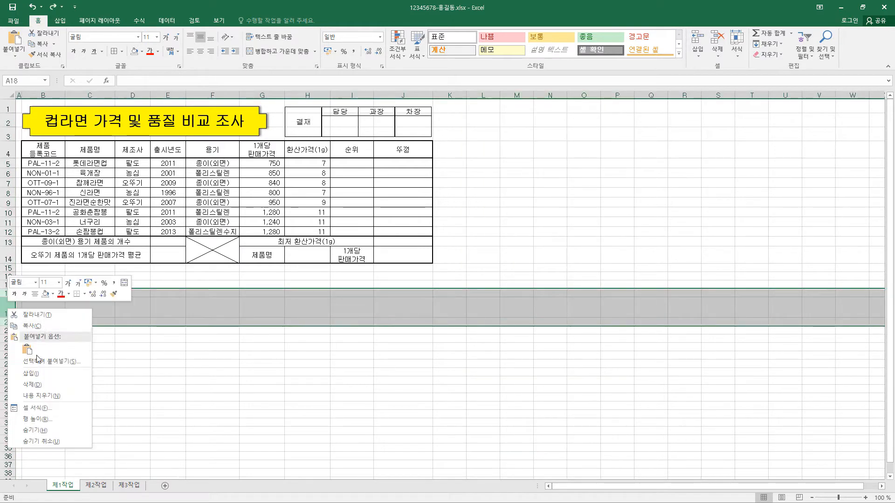
pyautogui.click(32, 384)
# Step: Fill the header row B4:J4 and the label cells G14 and I14 with the standard orange color
pyautogui.moveTo(43, 149); pyautogui.dragTo(410, 150)
pyautogui.keyDown('ctrl'); pyautogui.click(261, 254); pyautogui.keyUp('ctrl')
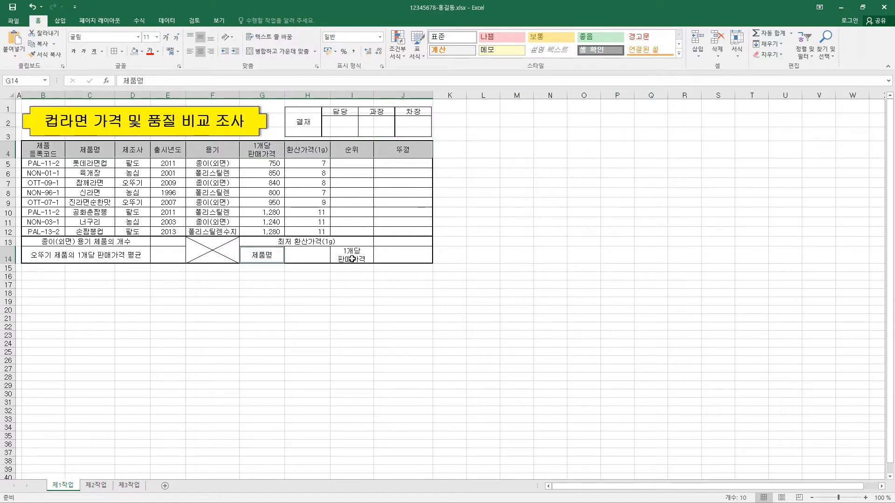
pyautogui.keyDown('ctrl'); pyautogui.click(356, 259); pyautogui.keyUp('ctrl')
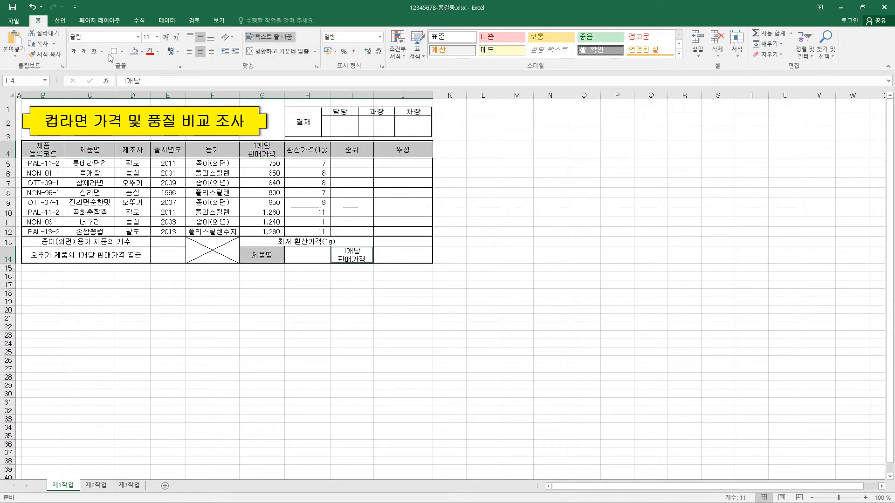
pyautogui.click(142, 51)
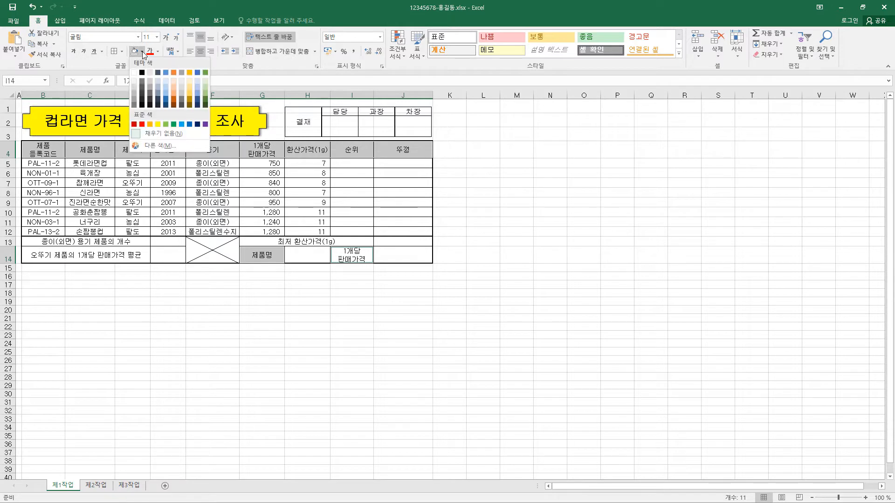
pyautogui.click(151, 125)
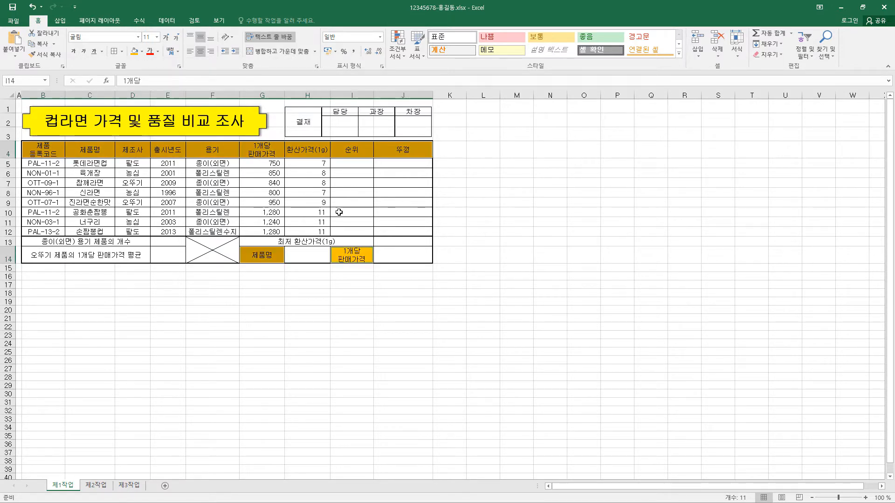
# Step: Restrict H14 to a validation list with the source =$C$5:$C$12 and choose 진라면순한맛 from it
pyautogui.click(315, 257)
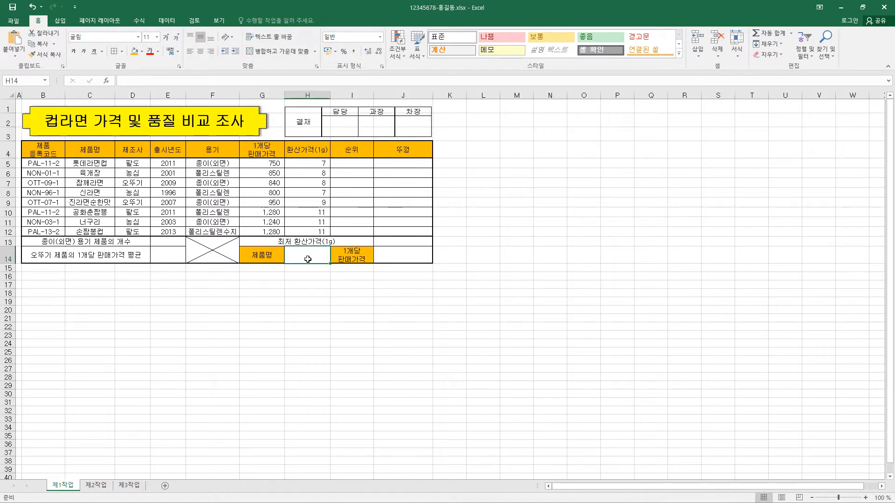
pyautogui.click(166, 21)
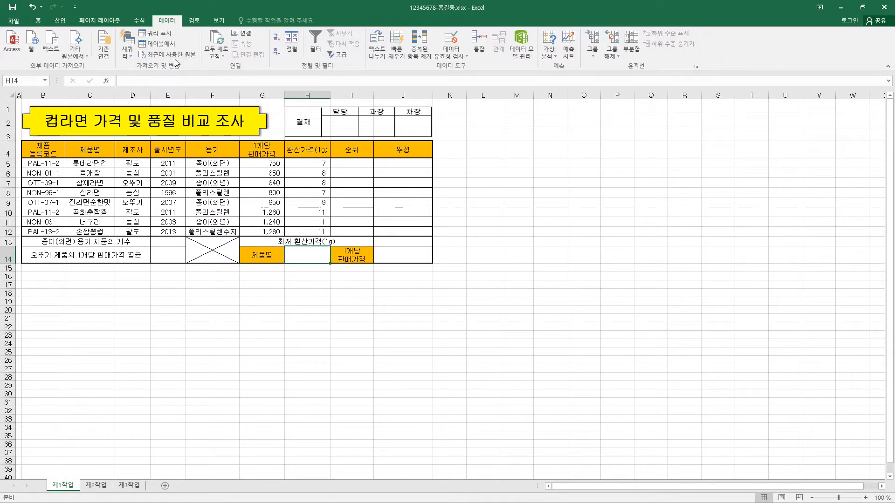
pyautogui.click(465, 56)
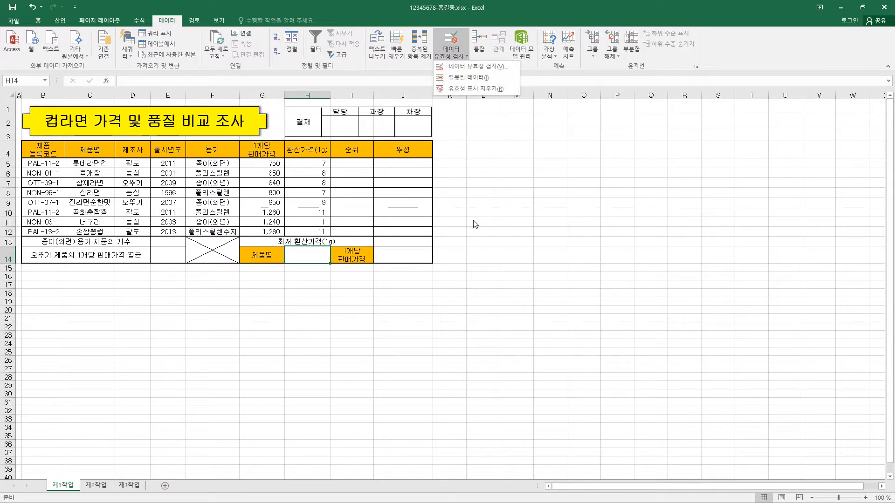
pyautogui.click(493, 71)
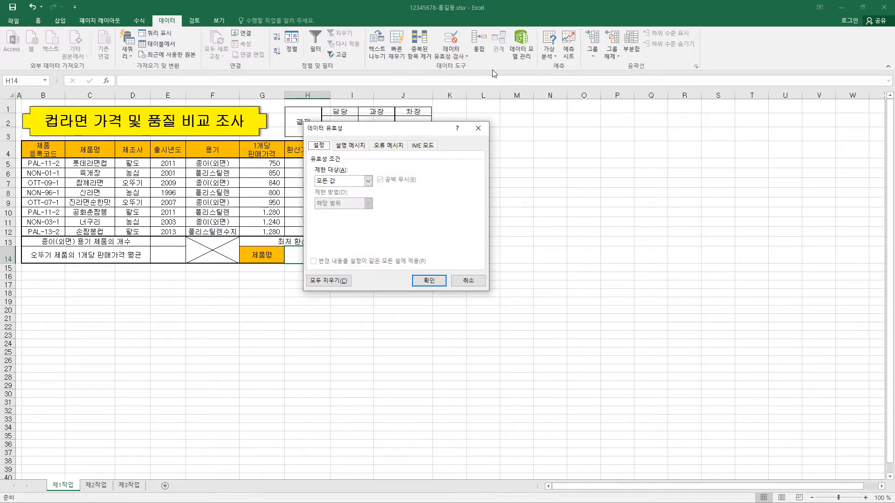
pyautogui.moveTo(426, 127); pyautogui.dragTo(497, 127)
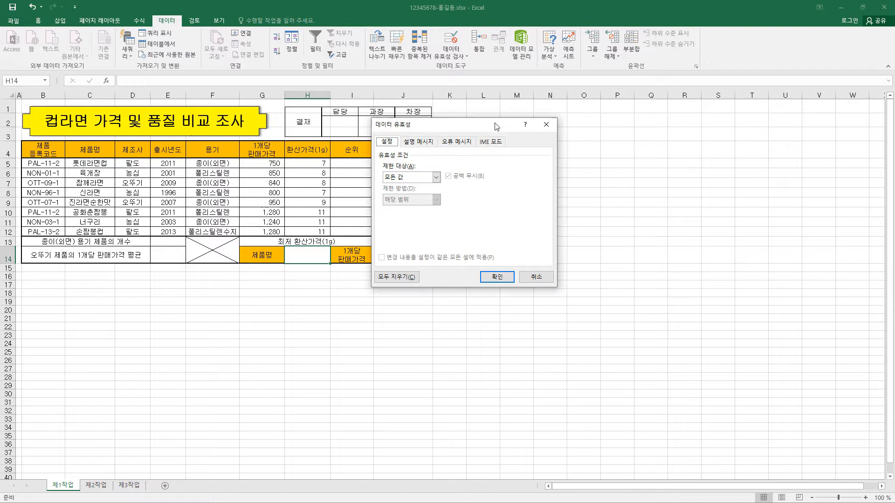
pyautogui.click(408, 177)
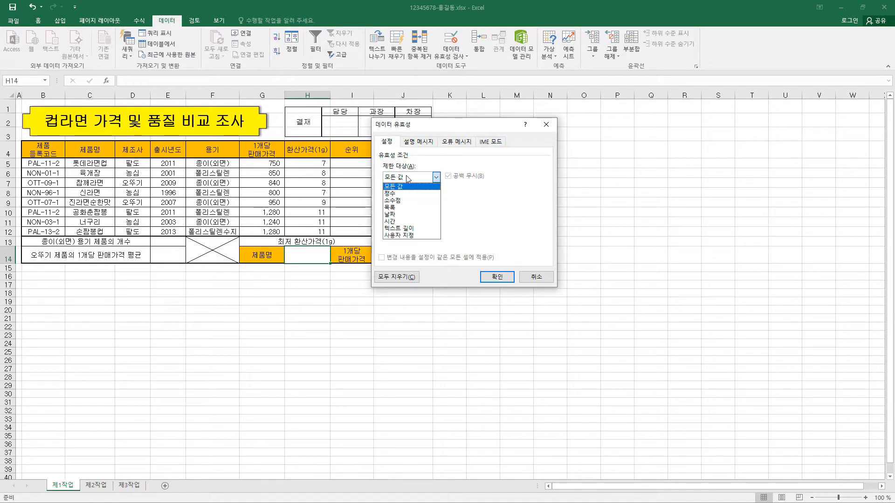
pyautogui.click(404, 207)
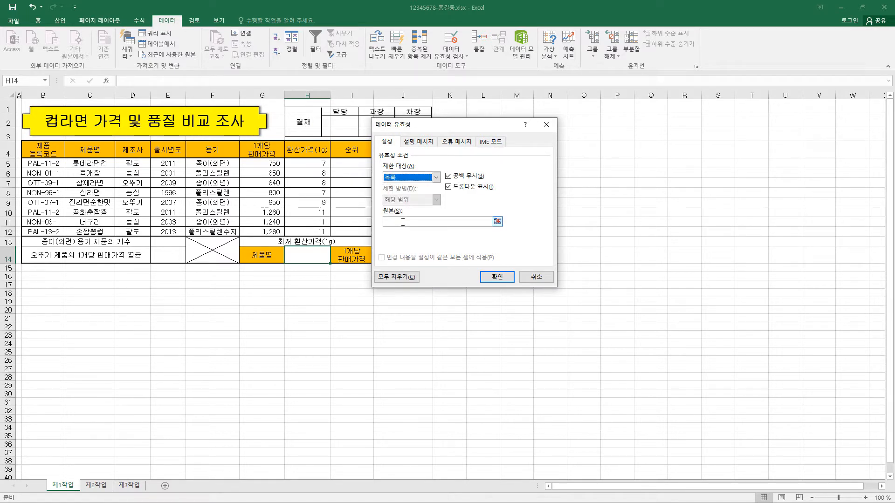
pyautogui.click(403, 222)
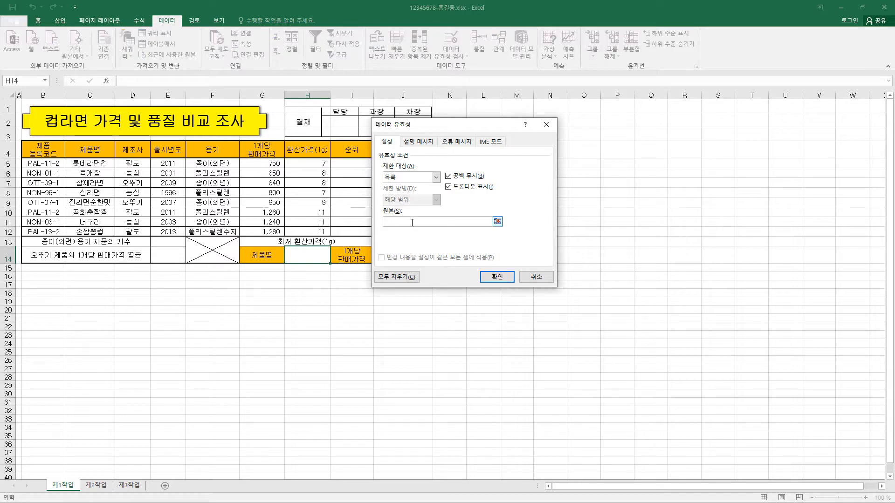
pyautogui.moveTo(103, 163); pyautogui.dragTo(111, 234)
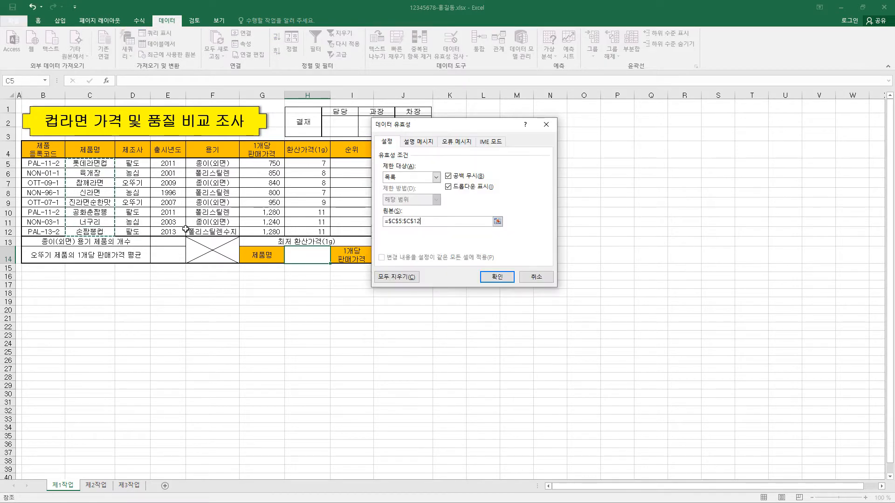
pyautogui.click(497, 277)
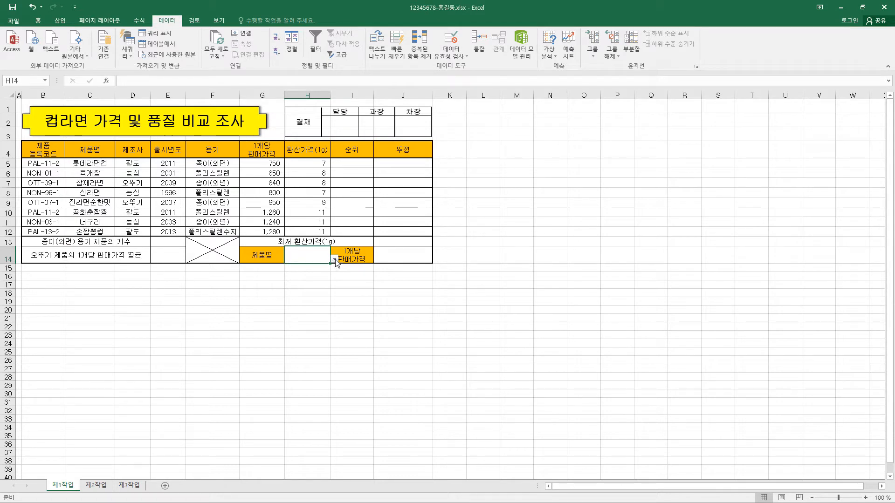
pyautogui.click(335, 260)
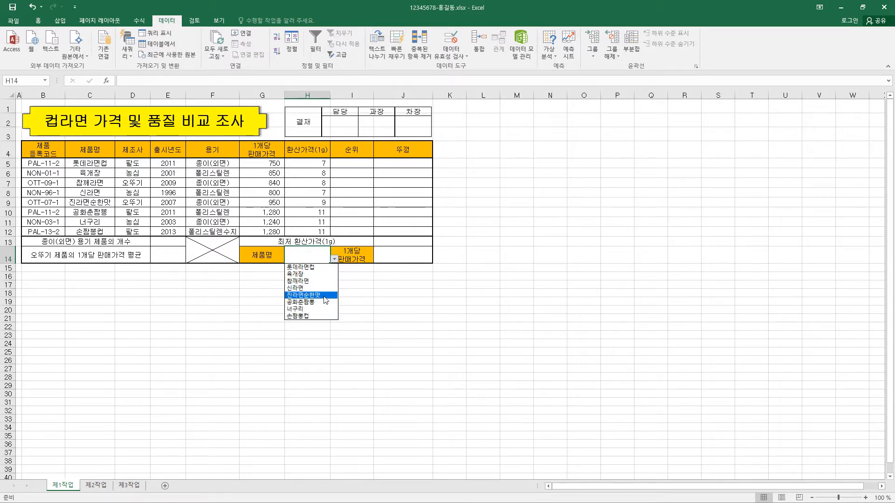
pyautogui.click(325, 299)
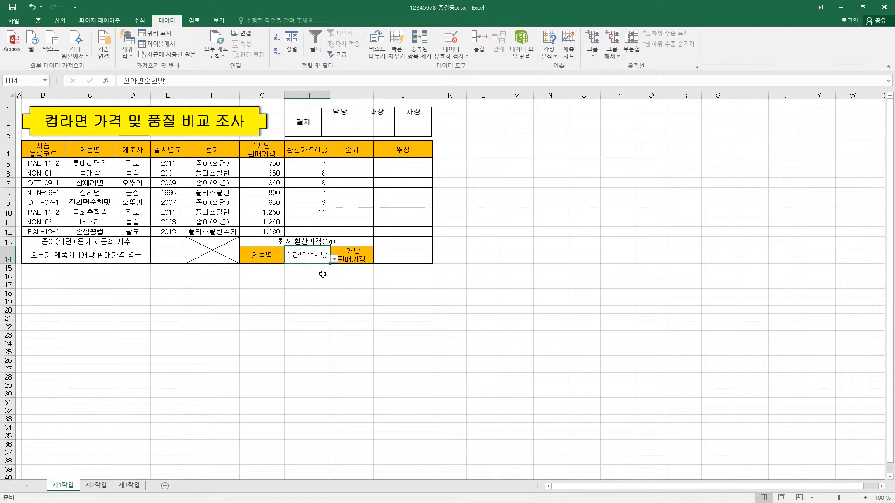
# Step: Widen column H slightly and stretch the approval box picture to the outer edge of column J
pyautogui.click(38, 21)
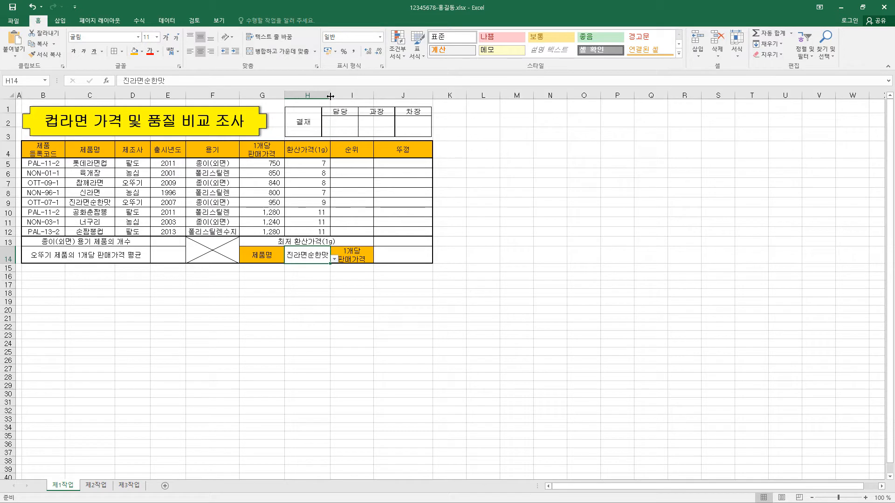
pyautogui.moveTo(330, 97); pyautogui.dragTo(334, 97)
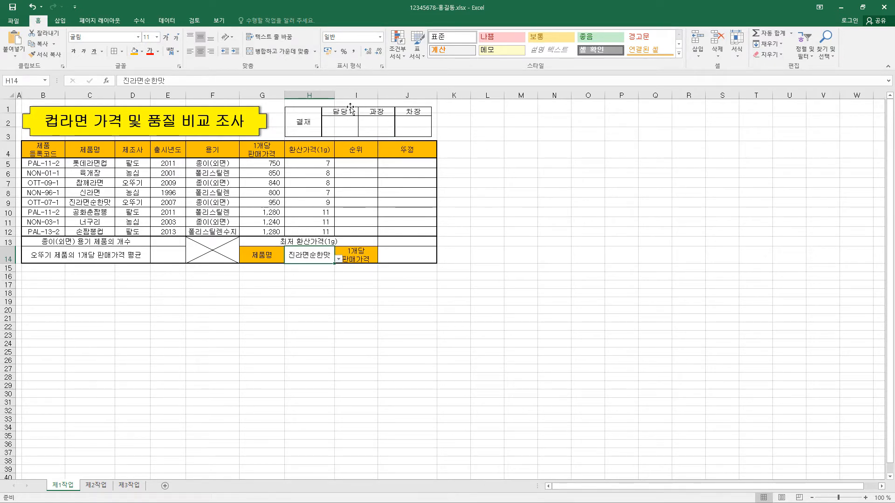
pyautogui.click(401, 129)
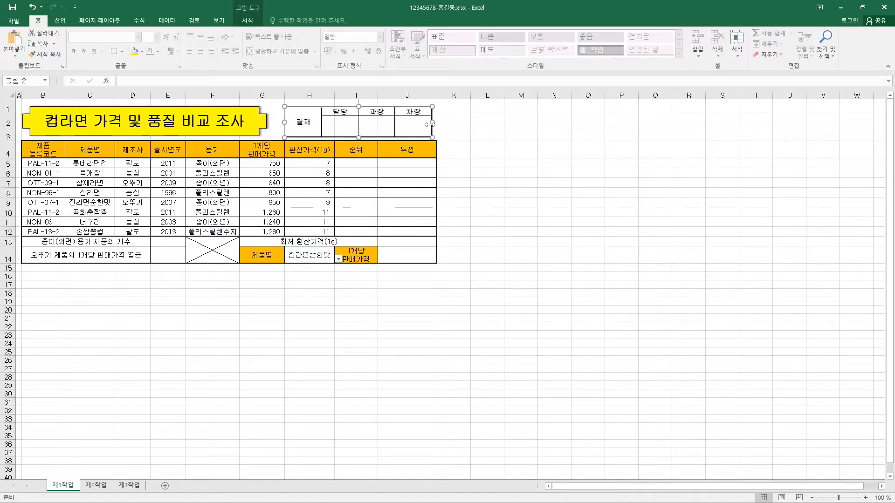
pyautogui.moveTo(434, 121); pyautogui.dragTo(436, 122)
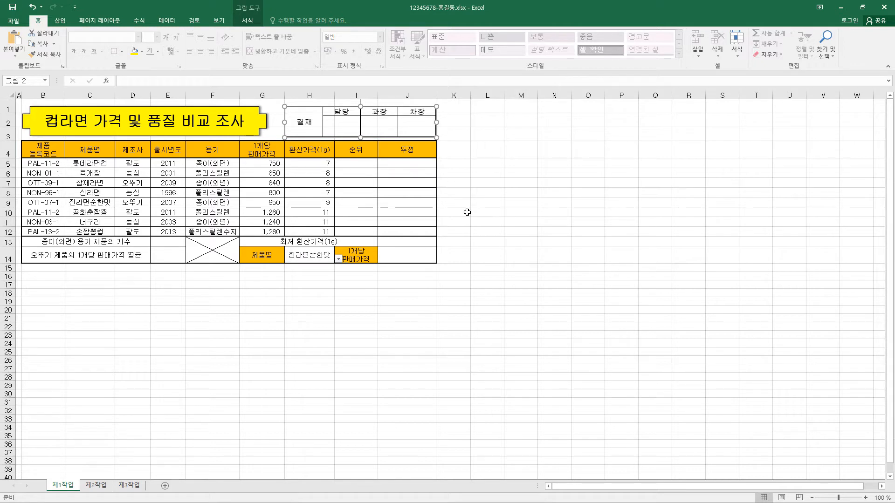
# Step: Apply the custom number format #,##0"원" to the unit prices in G5:G12
pyautogui.moveTo(267, 164); pyautogui.dragTo(268, 229)
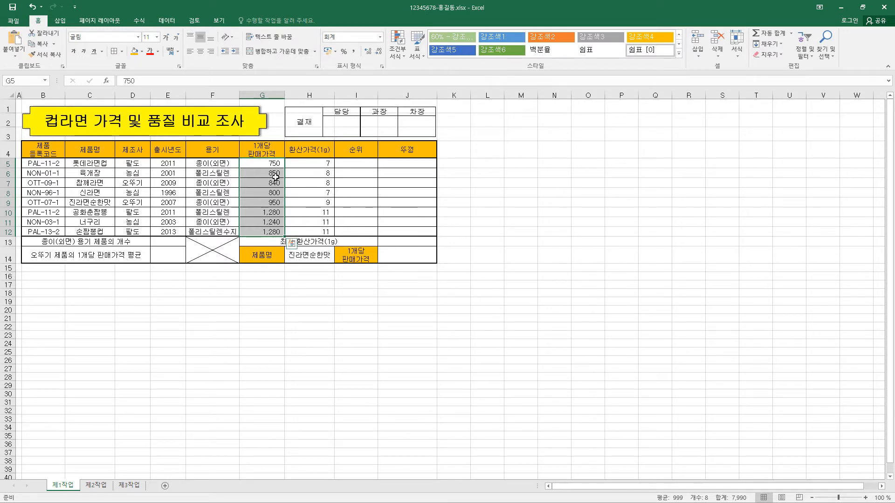
pyautogui.hotkey('ctrl', '1')
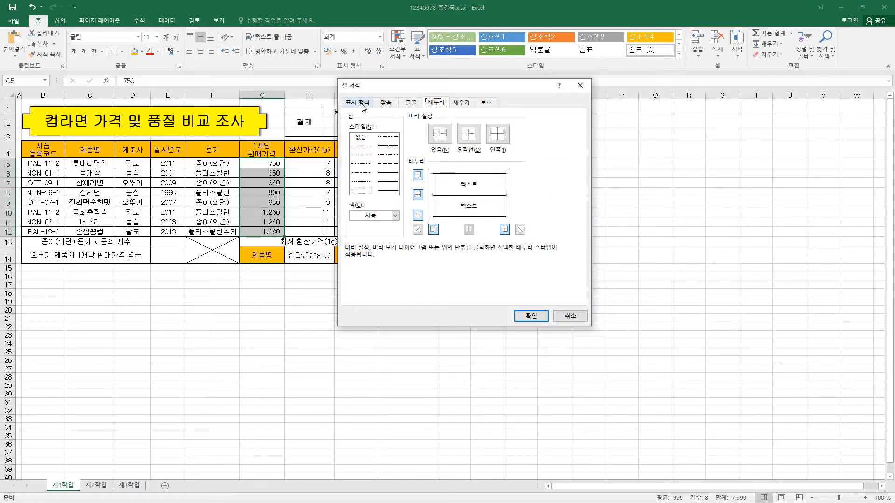
pyautogui.click(362, 103)
pyautogui.click(362, 203)
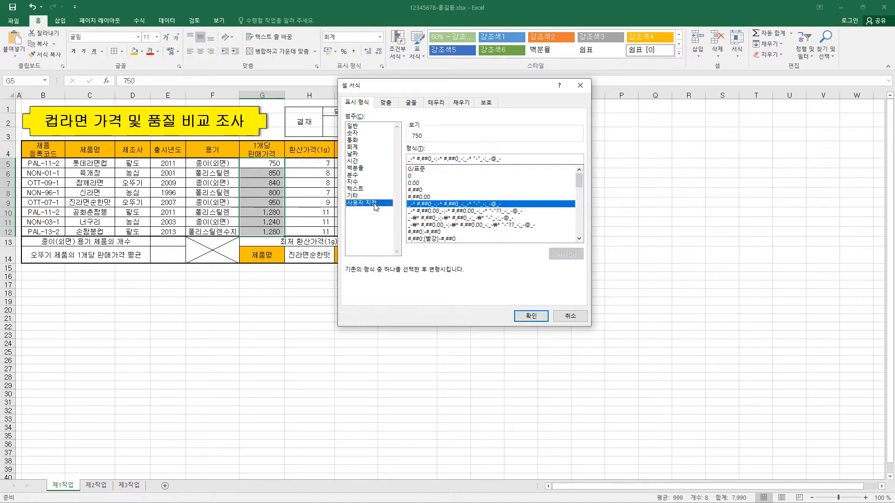
pyautogui.click(448, 170)
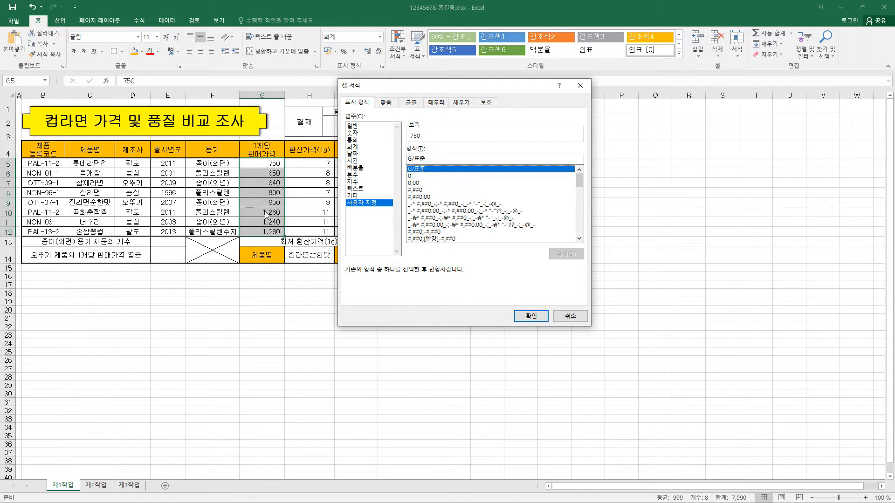
pyautogui.click(426, 177)
pyautogui.click(425, 184)
pyautogui.click(422, 190)
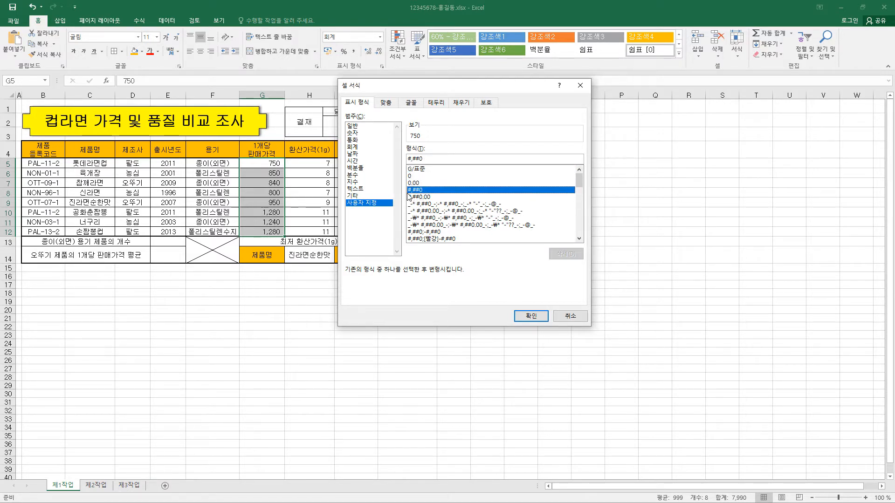
pyautogui.click(432, 159)
pyautogui.write('"원"')
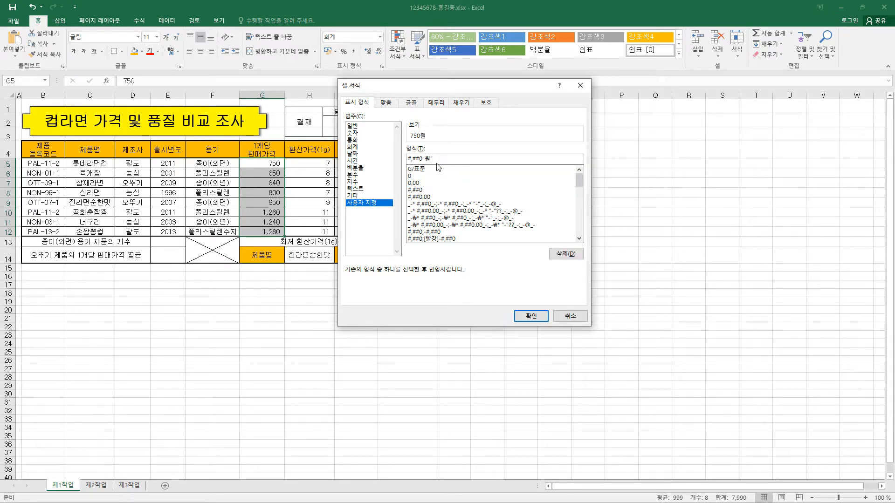
pyautogui.click(533, 317)
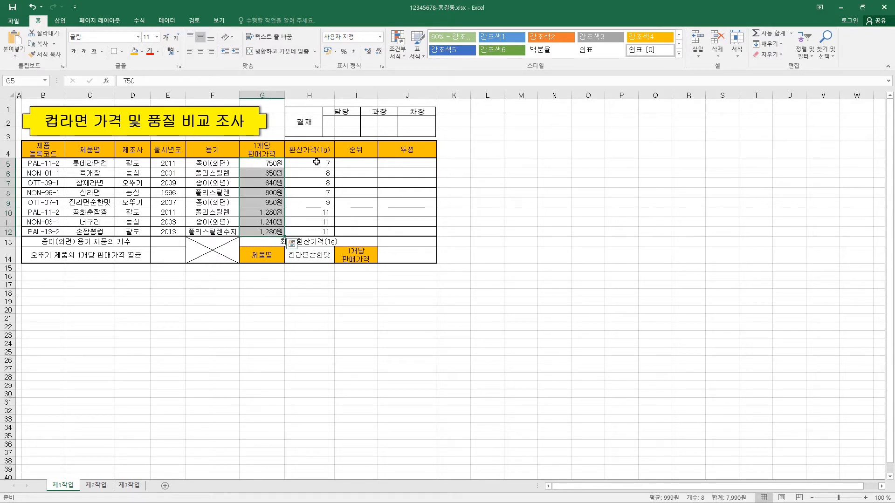
# Step: Define the workbook-level name 환산가격 for the range H5:H12
pyautogui.moveTo(318, 162); pyautogui.dragTo(321, 232)
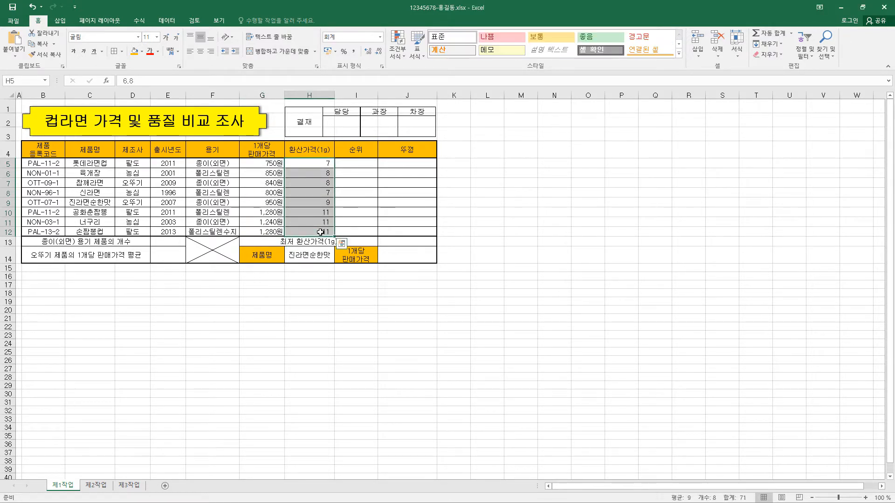
pyautogui.rightClick(318, 183)
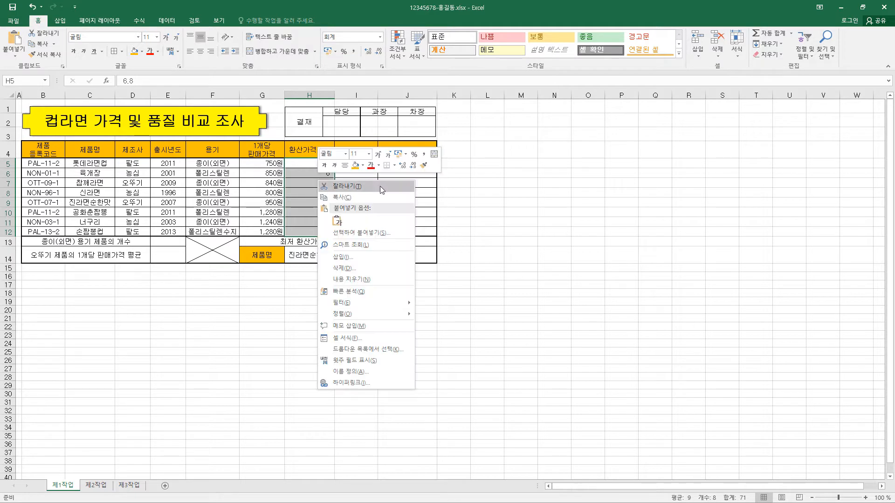
pyautogui.click(378, 372)
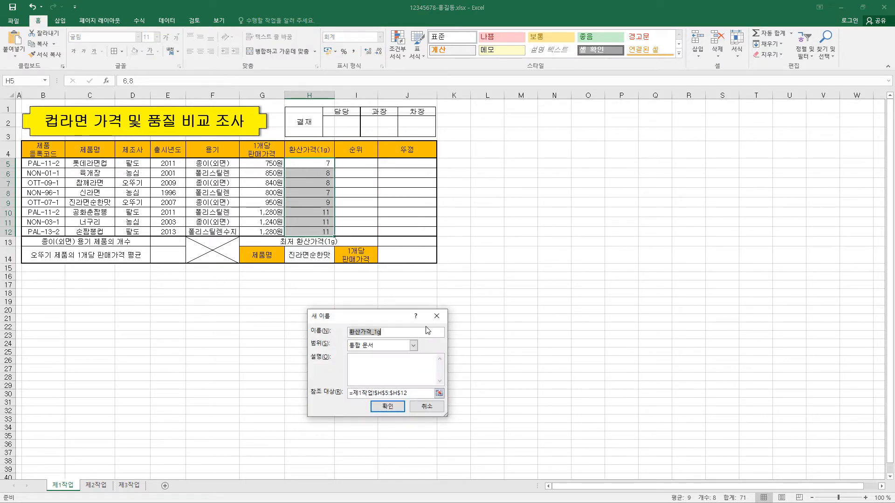
pyautogui.write('환산가격')
pyautogui.click(390, 408)
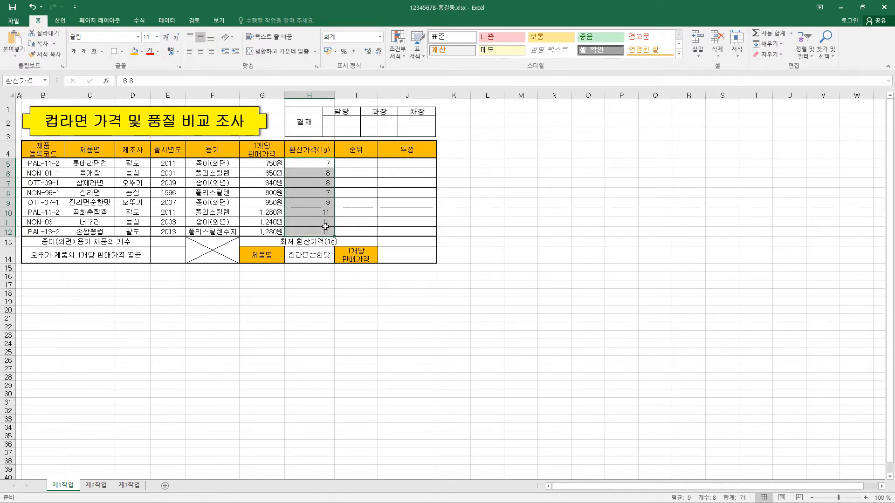
# Step: Set the accounting format of H5:H12 to one decimal place and increase it by one more decimal
pyautogui.hotkey('ctrl', '1')
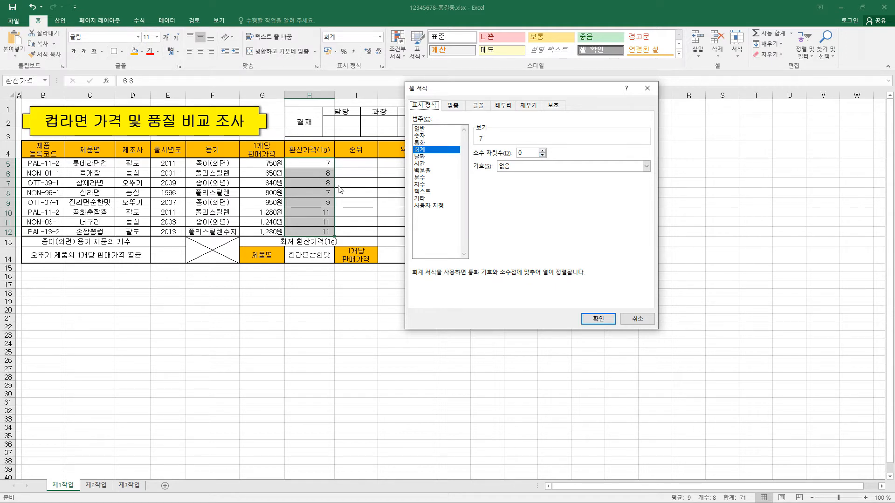
pyautogui.click(542, 151)
pyautogui.click(599, 321)
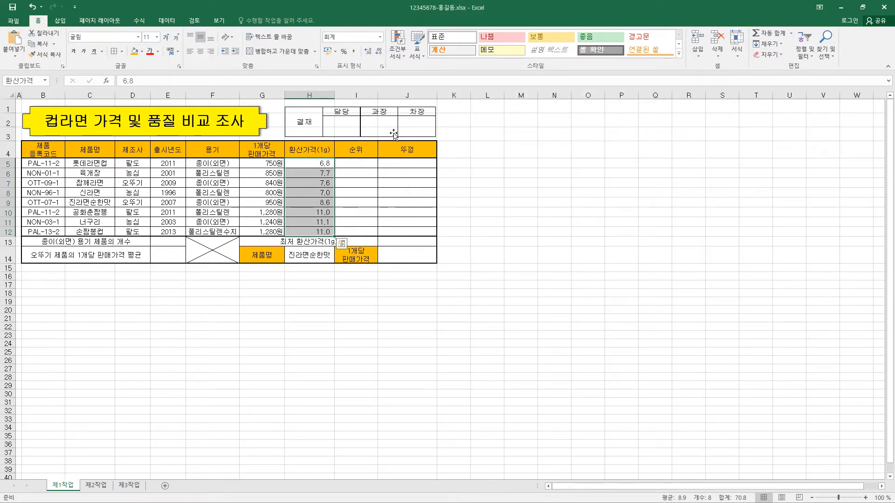
pyautogui.click(368, 51)
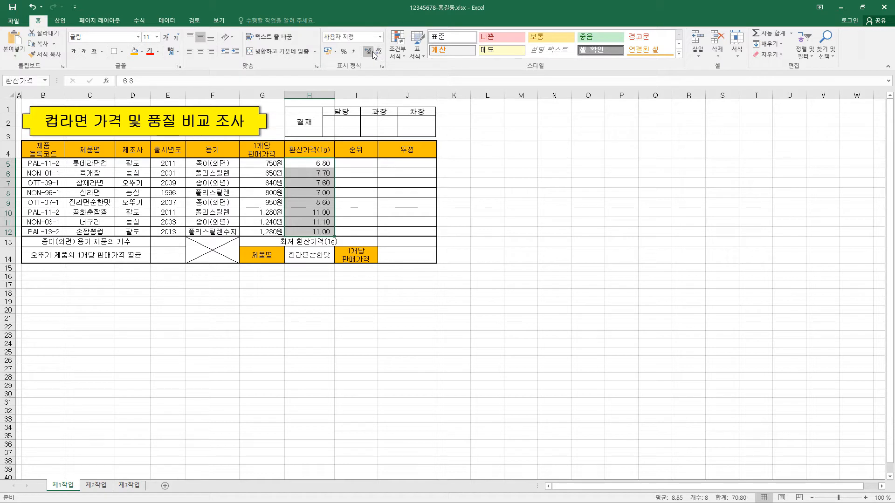
# Step: Reduce the decimals of the converted prices in H5:H12 and settle on one decimal place
pyautogui.click(378, 52)
pyautogui.click(378, 51)
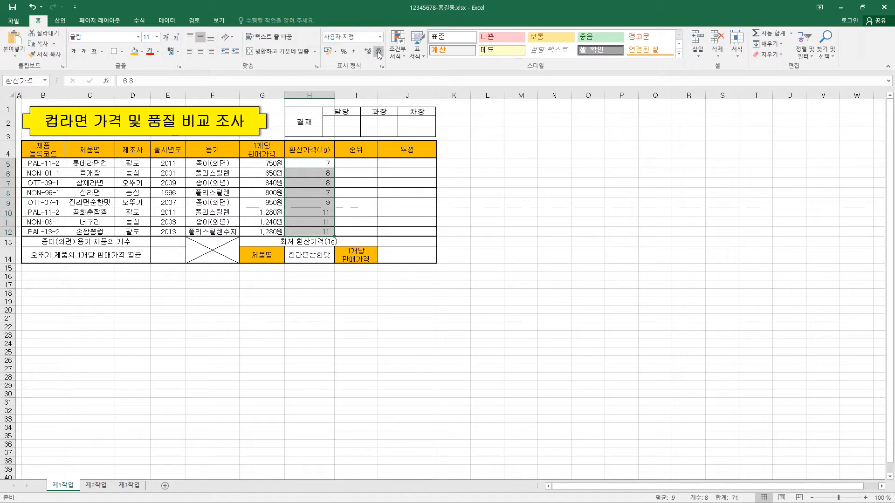
pyautogui.click(368, 51)
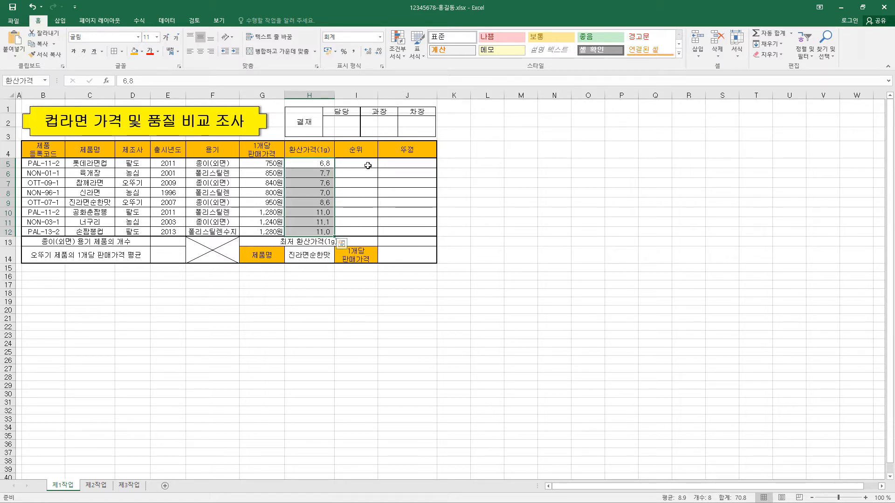
# Step: Fill the rank cells I5:I12 with =RANK.EQ(H5,$H$5:$H$12,1) and centre them horizontally
pyautogui.moveTo(366, 165); pyautogui.dragTo(365, 234)
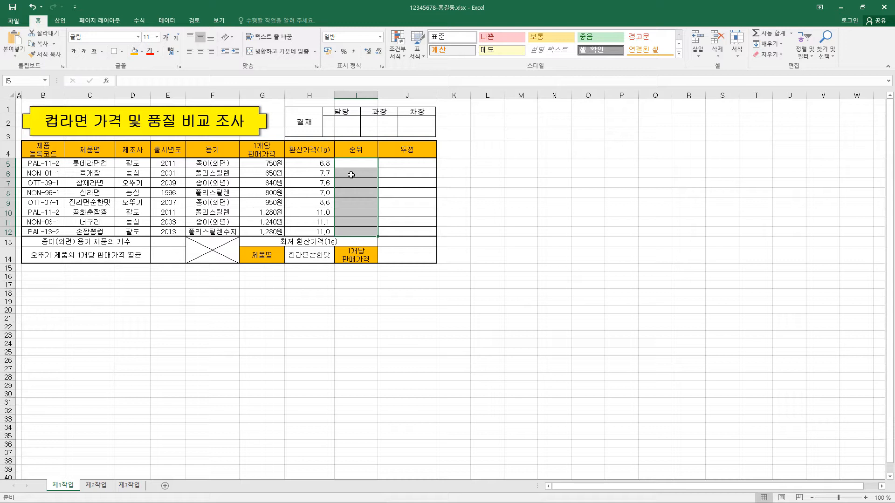
pyautogui.write('=')
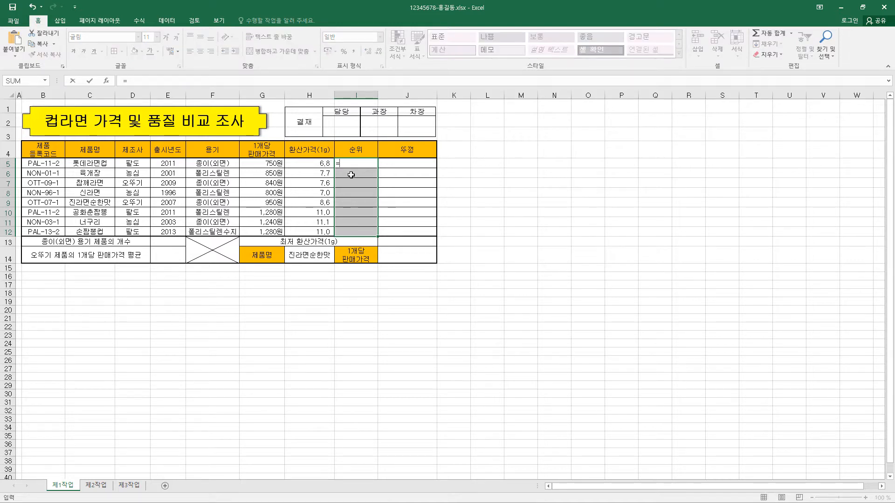
pyautogui.write('RANK.EQ(H5,$H$5:$H$12,1)')
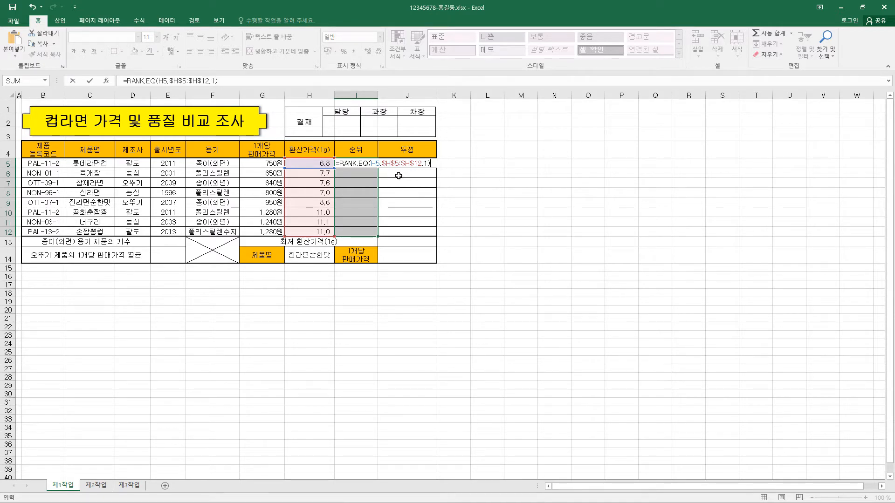
pyautogui.hotkey('ctrl', 'Return')
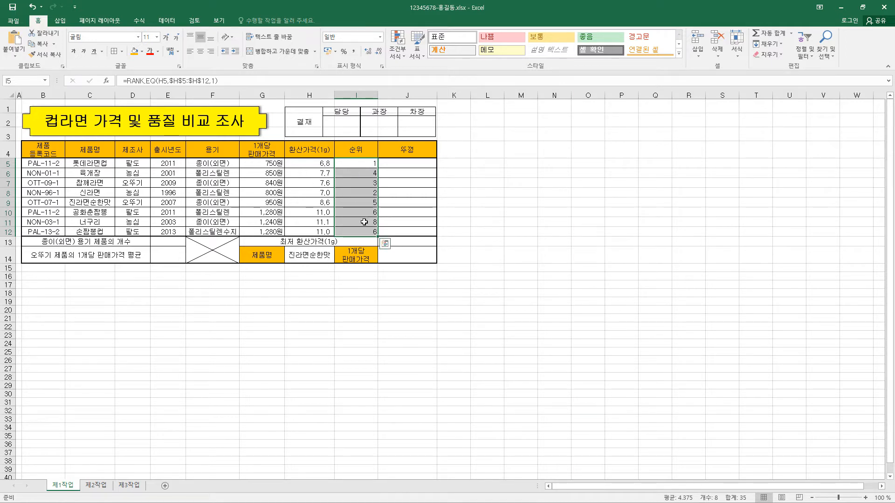
pyautogui.click(200, 52)
# Step: Examine the RANK.EQ formula in I5 and its Number, Ref and Order arguments, leaving the formula as it is
pyautogui.click(142, 82)
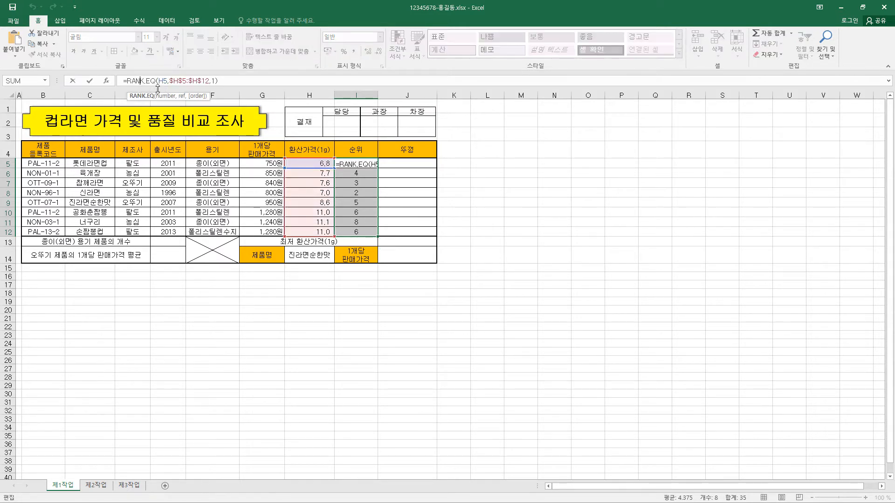
pyautogui.click(191, 82)
pyautogui.click(159, 82)
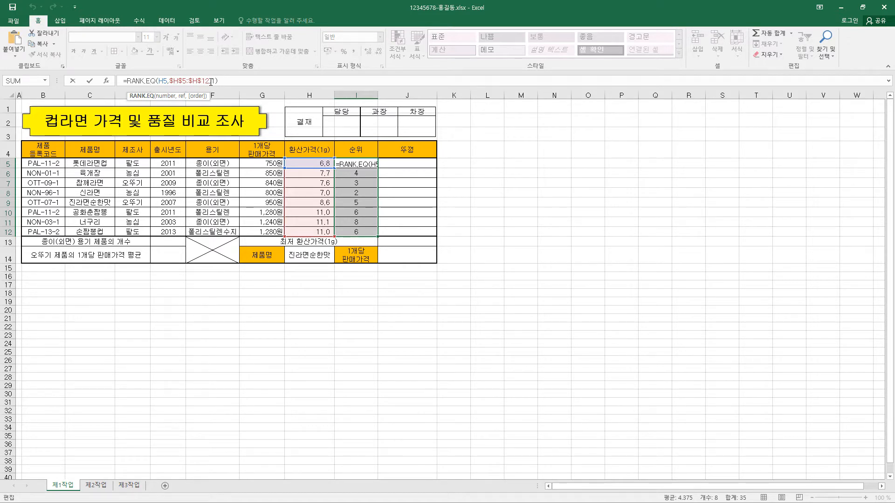
pyautogui.write(',1')
pyautogui.click(107, 81)
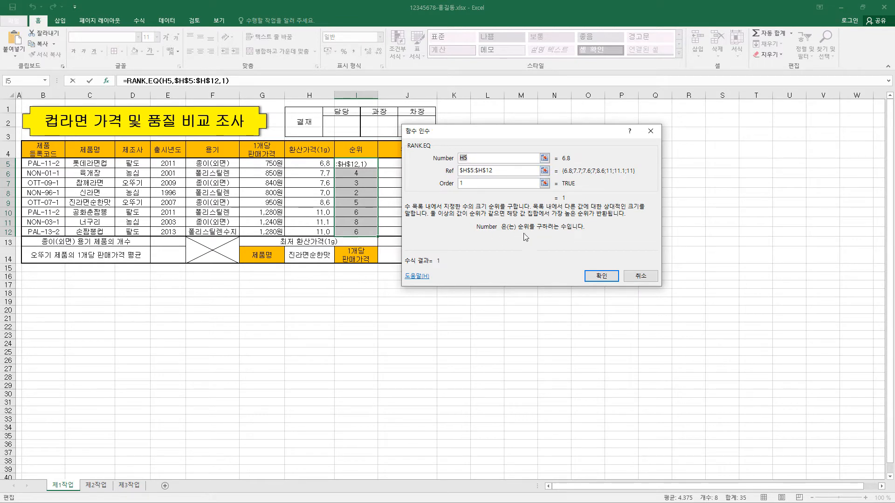
pyautogui.click(498, 172)
pyautogui.click(497, 186)
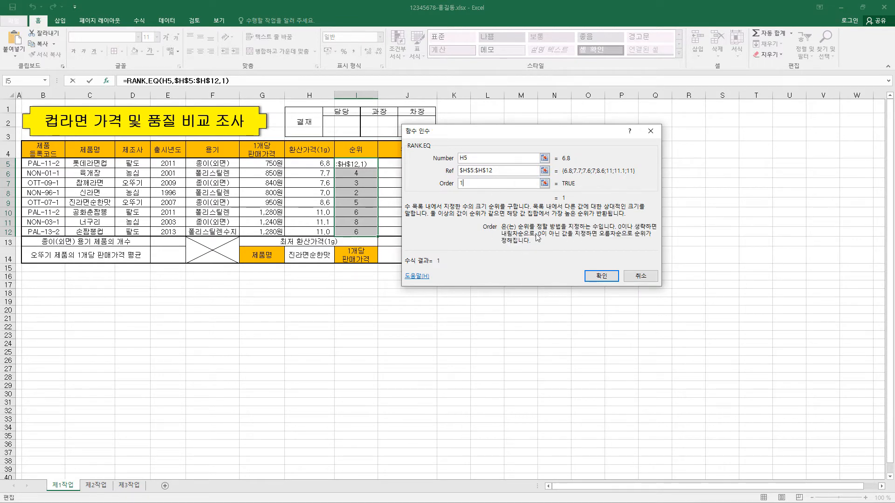
pyautogui.click(632, 274)
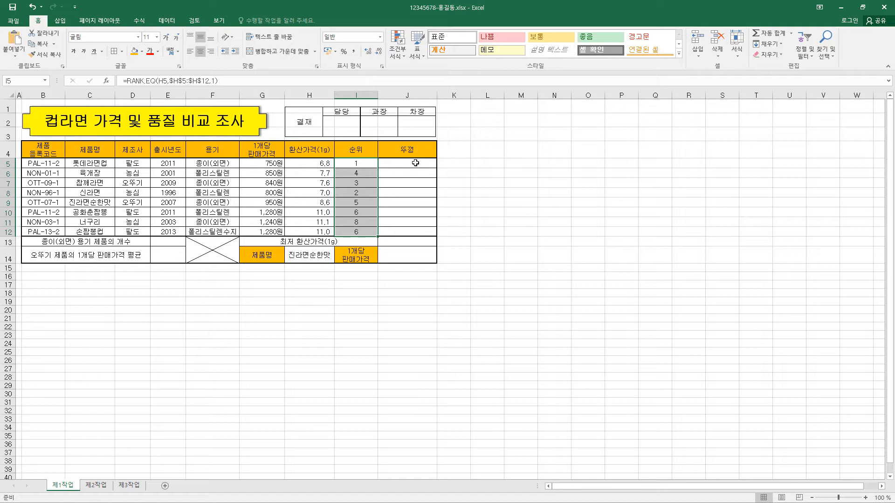
# Step: Fill the lid cells J5:J12 with =IF(RIGHT(B5,1)="1","폴리에틸렌","에틸렌초산비닐") and centre them horizontally
pyautogui.moveTo(415, 163); pyautogui.dragTo(412, 230)
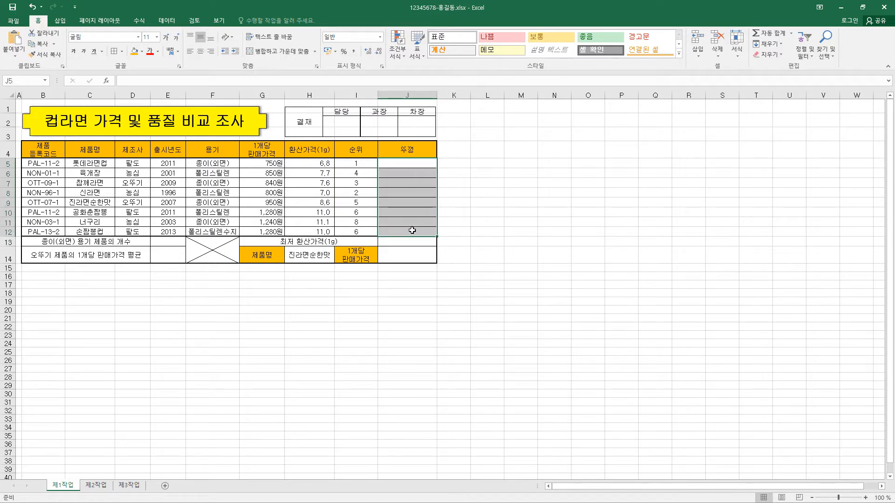
pyautogui.write('=')
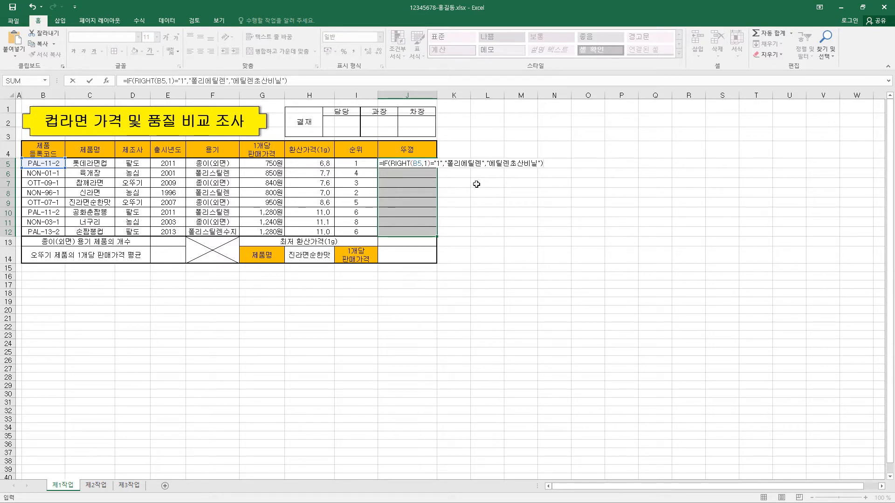
pyautogui.hotkey('ctrl', 'Return')
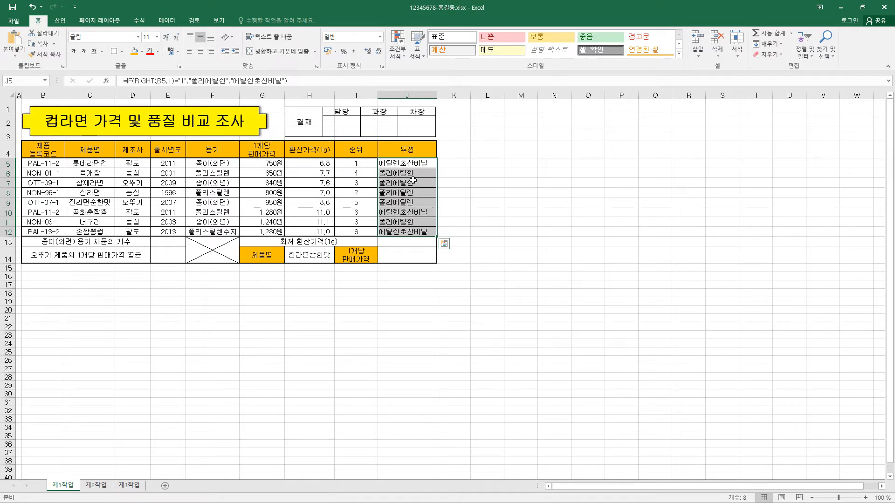
pyautogui.click(203, 54)
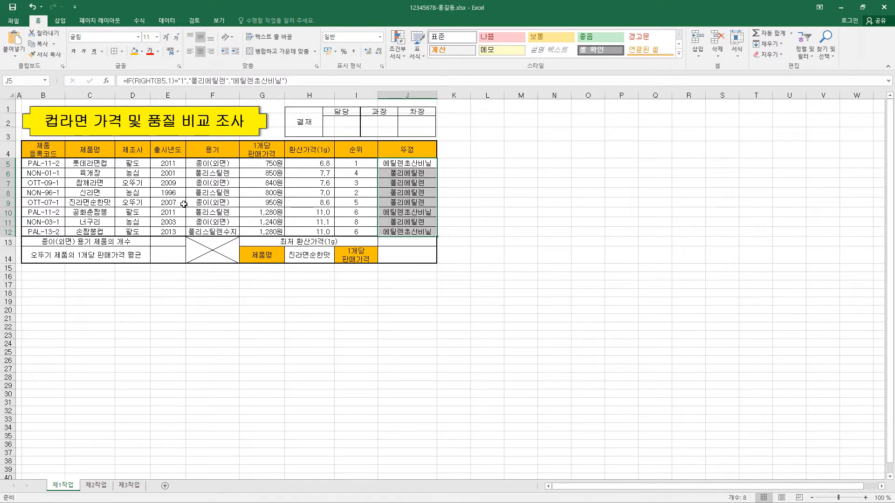
# Step: Examine the logical test of the IF formula in J5, including the RIGHT function's text and character-count arguments
pyautogui.moveTo(127, 80); pyautogui.dragTo(186, 82)
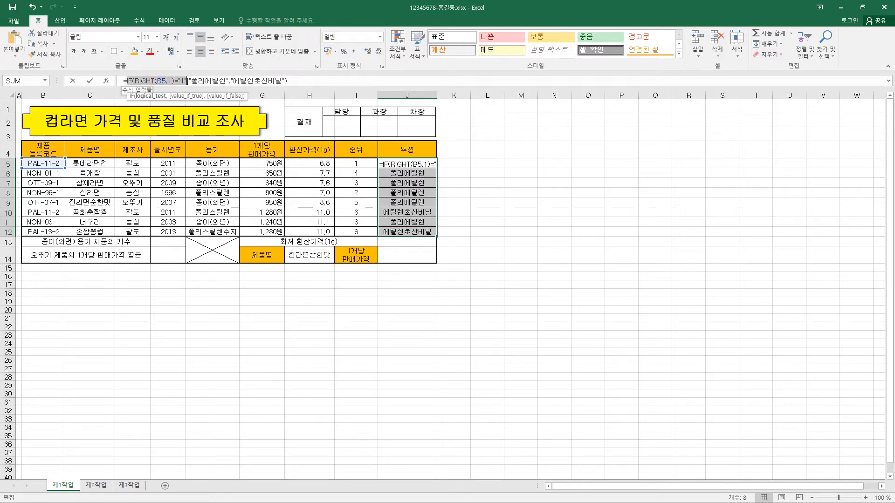
pyautogui.click(134, 82)
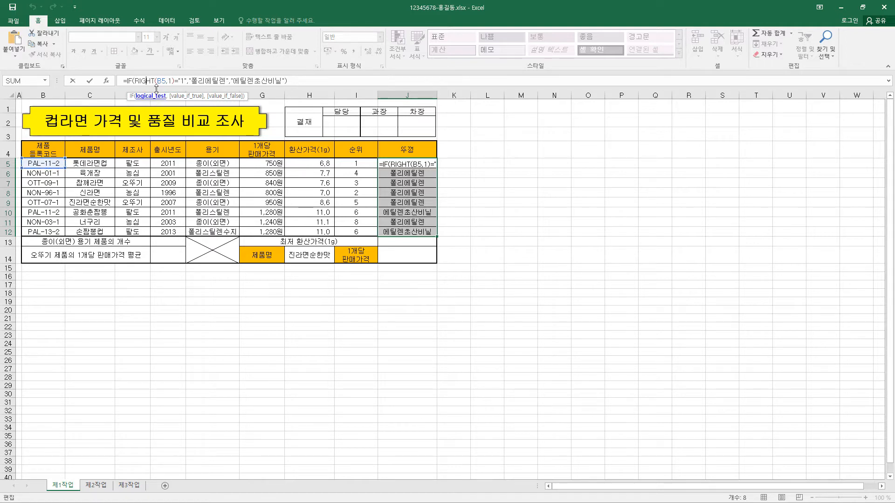
pyautogui.doubleClick(171, 80)
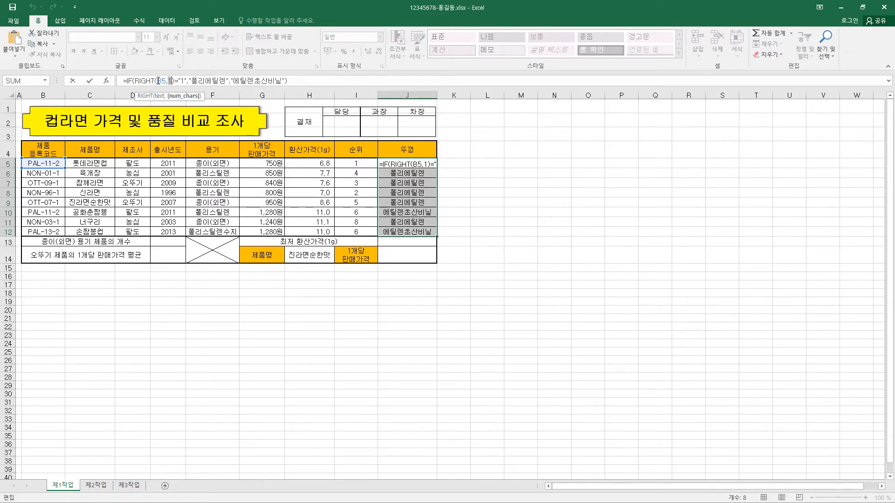
pyautogui.click(158, 80)
pyautogui.hotkey('ctrl', 'Return')
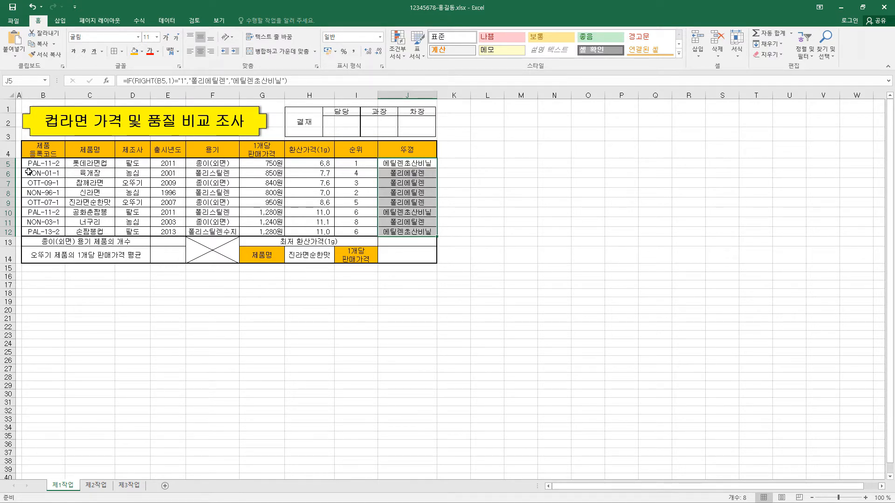
# Step: Check the IF formulas and their results cell by cell down the lid column from J5 to J12
pyautogui.click(426, 164)
pyautogui.click(416, 163)
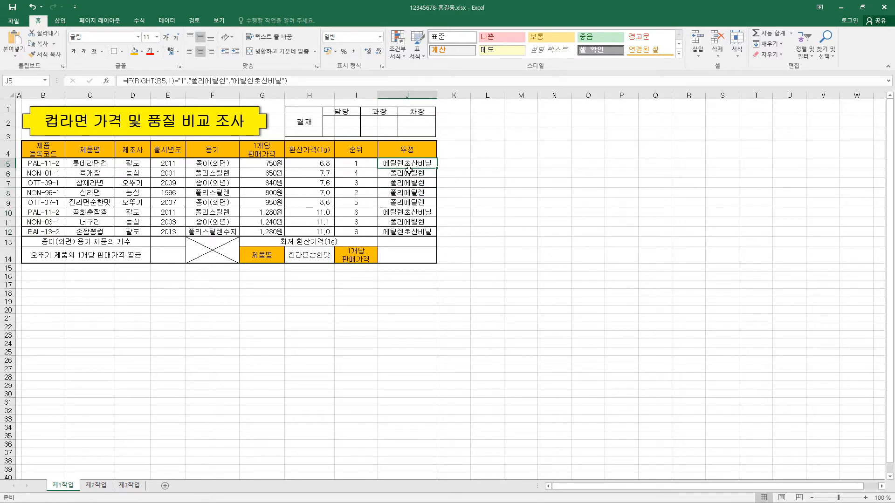
pyautogui.click(411, 173)
pyautogui.click(413, 182)
pyautogui.click(416, 192)
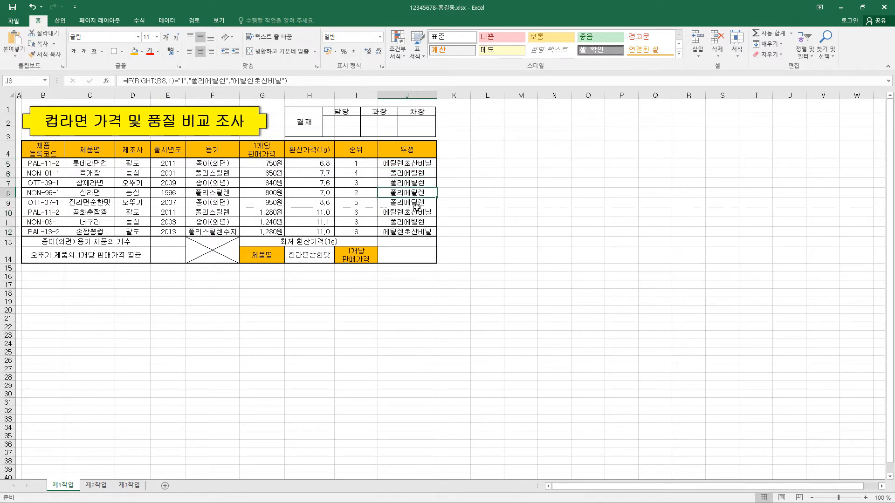
pyautogui.click(416, 212)
pyautogui.click(417, 222)
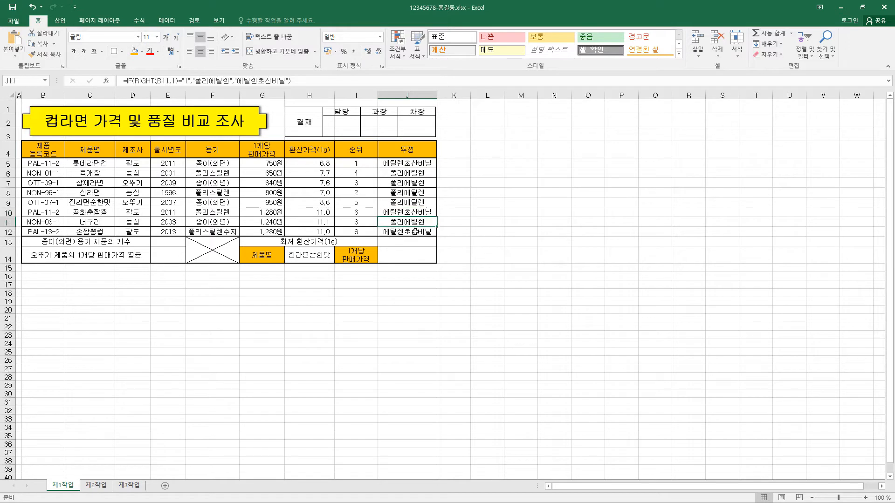
pyautogui.click(415, 232)
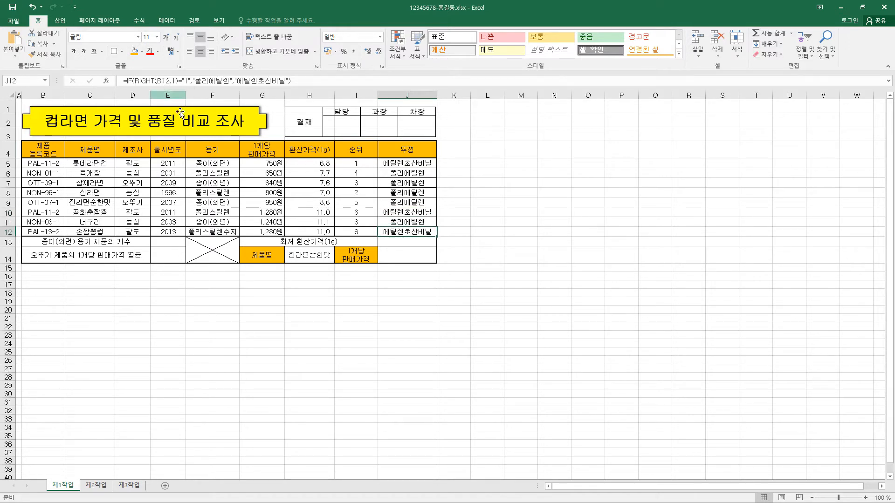
# Step: Enter =DCOUNTA(B4:H12,2,F4:F5)&"개" in E13 and right-align the cell
pyautogui.click(176, 242)
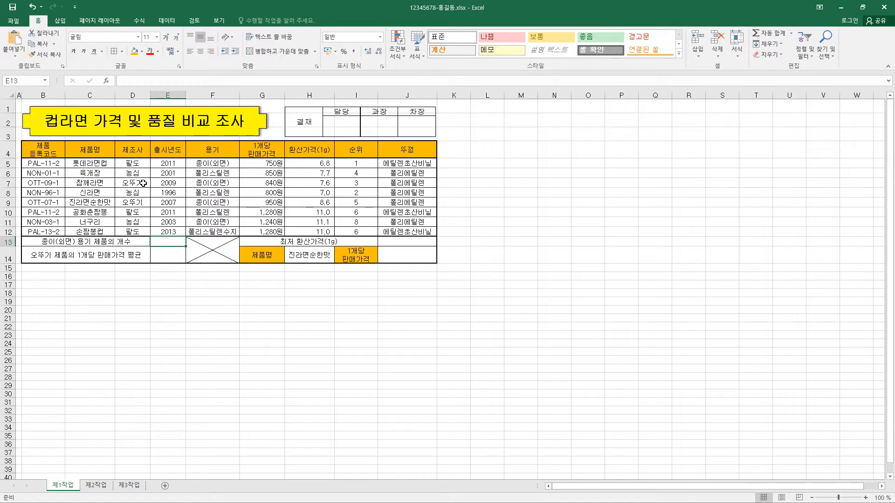
pyautogui.write('=')
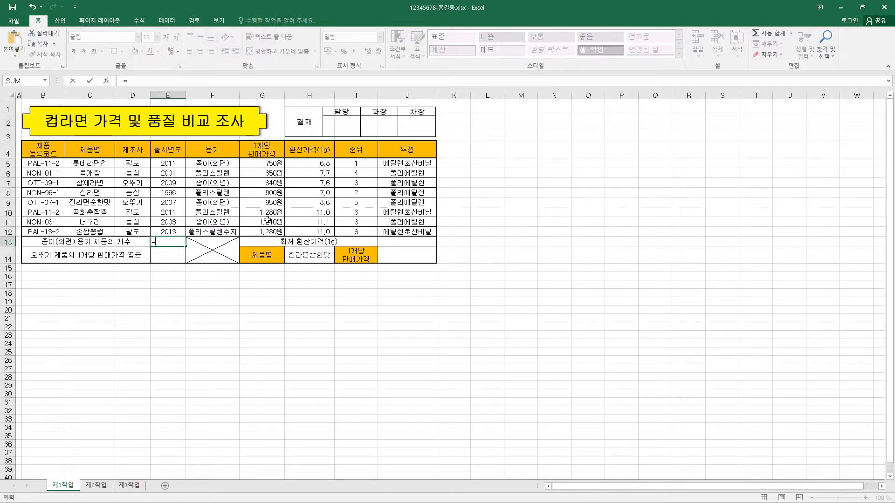
pyautogui.write('DCOUNTA(B4:H12,2,F4:F5)&"개"')
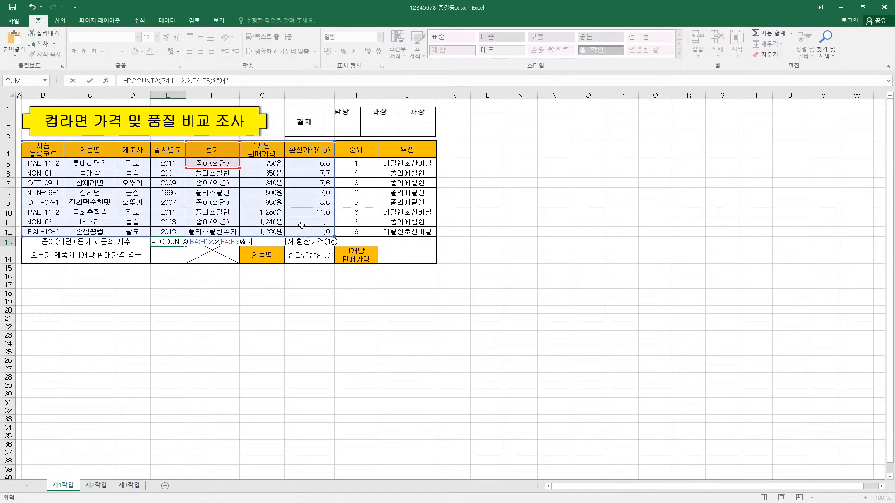
pyautogui.press('Return')
pyautogui.click(169, 240)
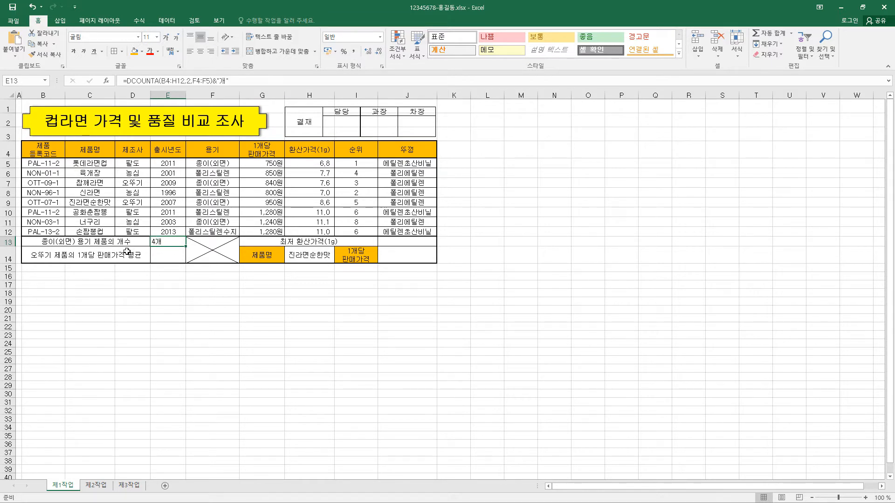
pyautogui.click(211, 51)
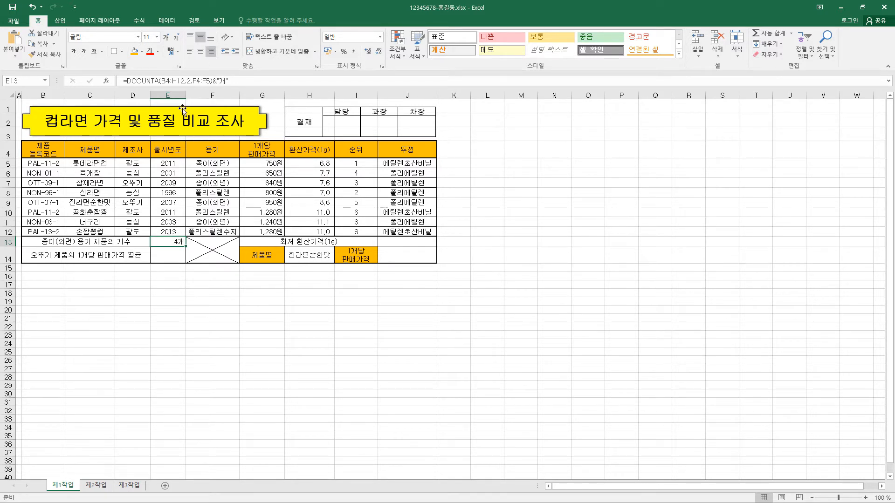
# Step: Examine the DCOUNTA formula in E13: its Database, Field and Criteria arguments and the appended "개" text
pyautogui.click(146, 80)
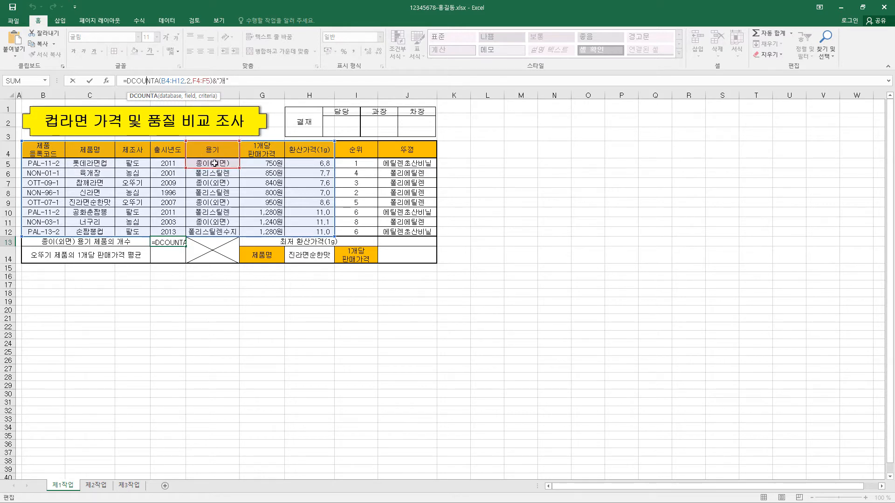
pyautogui.click(107, 85)
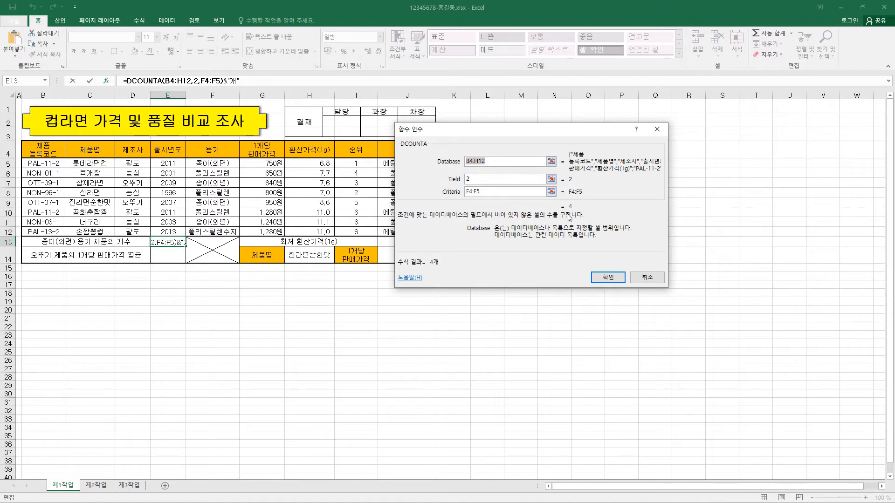
pyautogui.click(640, 277)
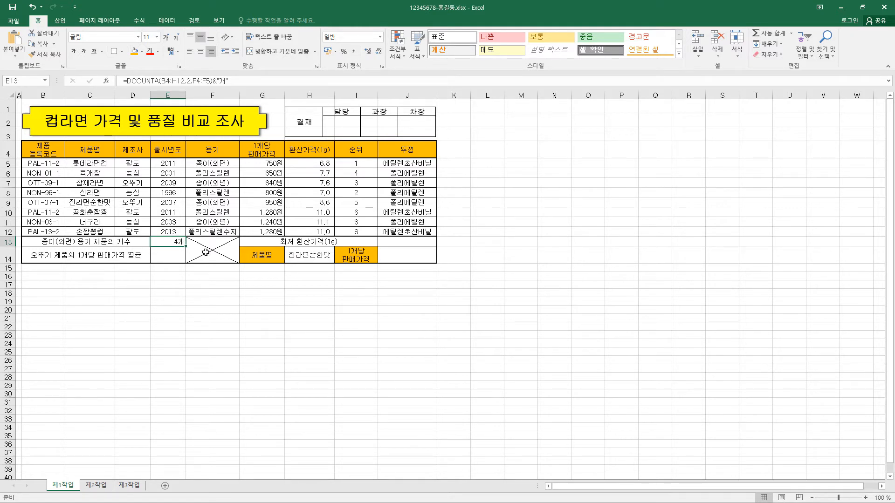
pyautogui.moveTo(127, 81); pyautogui.dragTo(211, 81)
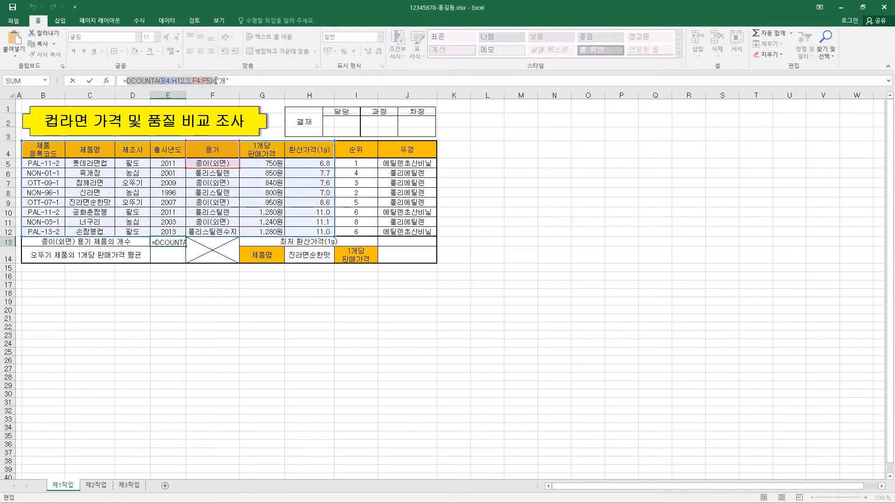
pyautogui.click(214, 80)
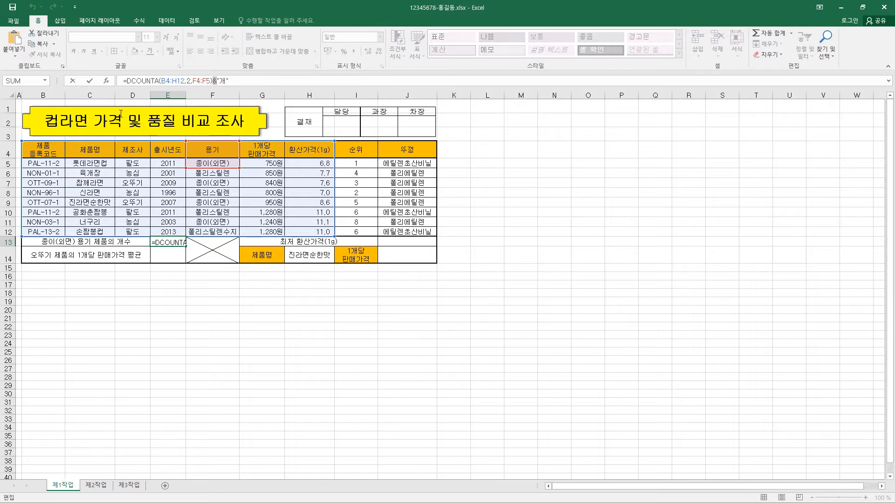
pyautogui.click(90, 81)
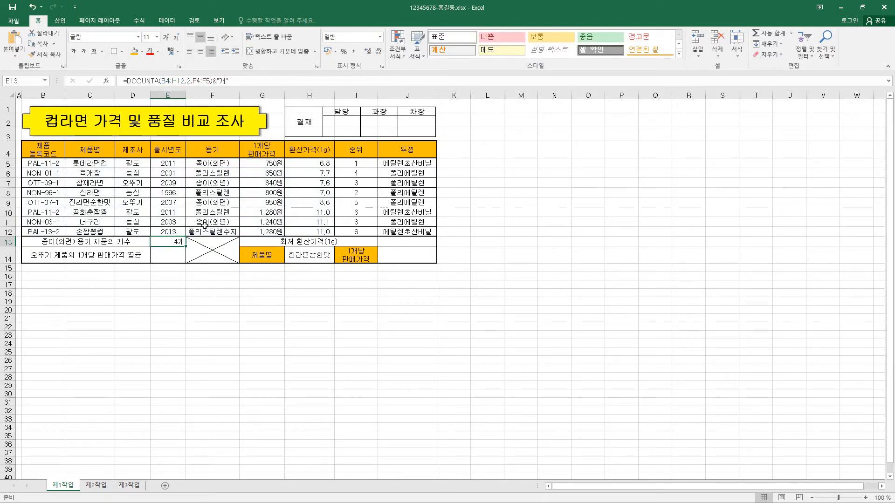
# Step: Enter =SUMIF(D5:D12,"오뚜기",G5:G12)/COUNTIF(D5:D12,"오뚜기") in E14 for the average selling price of 오뚜기 products
pyautogui.click(174, 258)
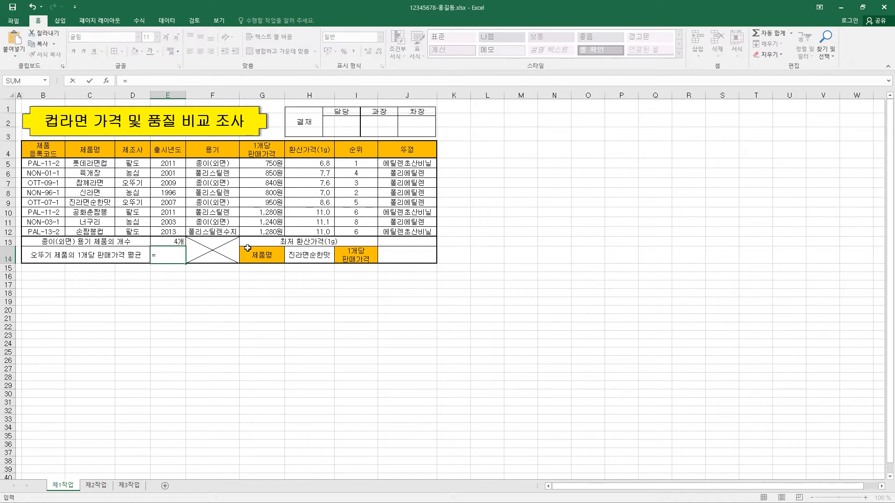
pyautogui.write('=SUMIF(D5:D12,"오뚜기",G5:G12)/COUNTIF(D5:D12,"오뚜기")')
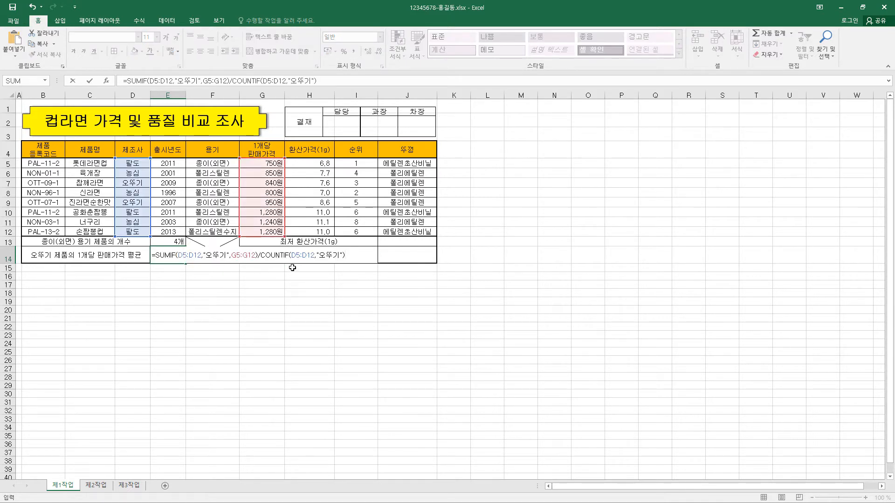
pyautogui.press('Return')
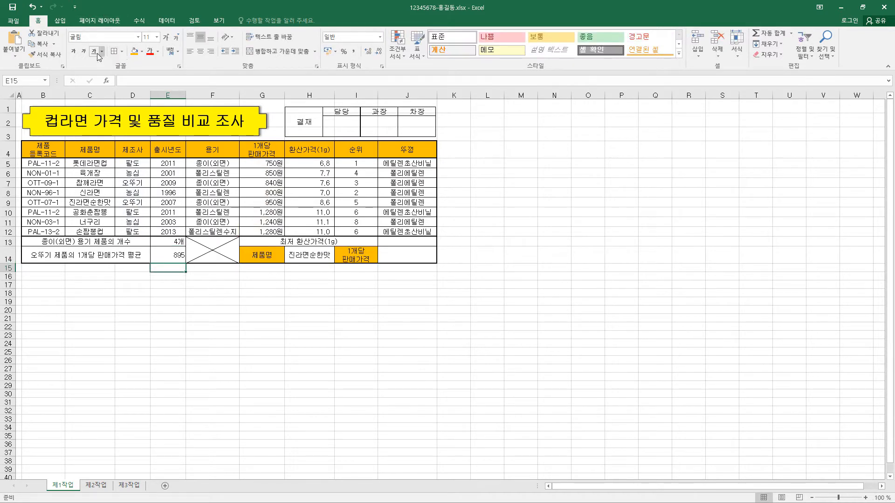
# Step: Format E14 with the accounting (회계) number format, 0 decimal places and no currency symbol (없음)
pyautogui.click(180, 257)
pyautogui.hotkey('ctrl', '1')
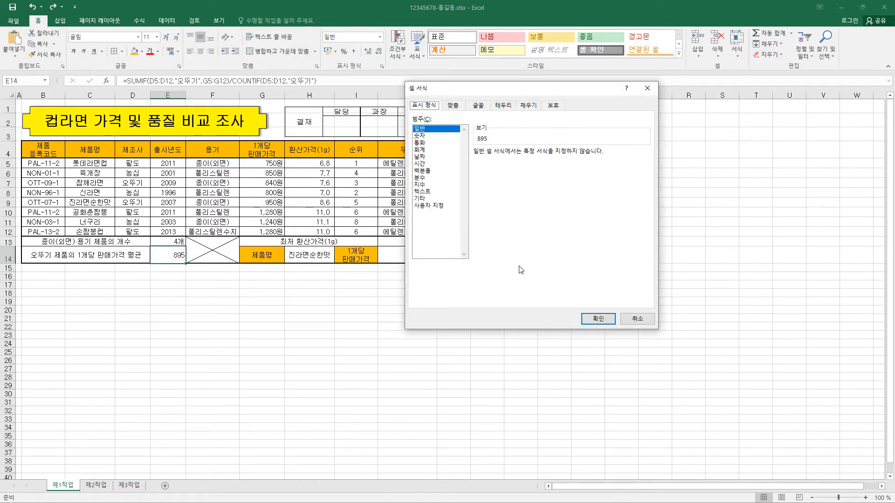
pyautogui.click(419, 149)
pyautogui.click(537, 167)
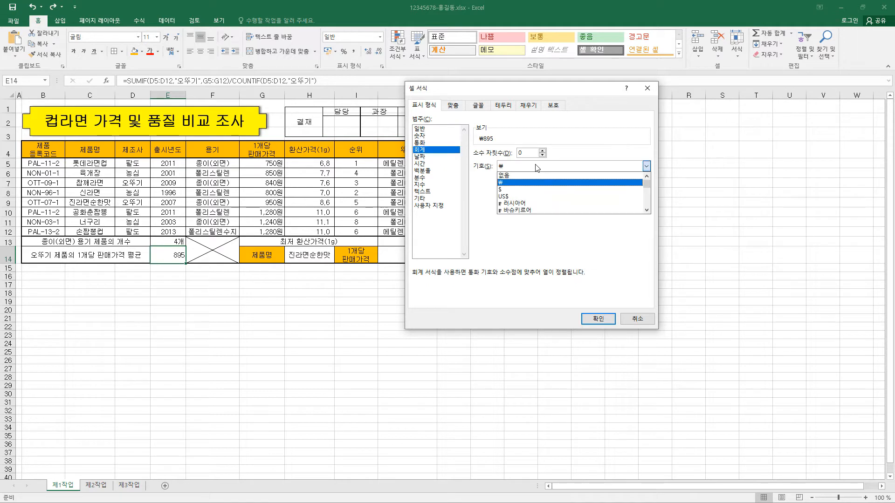
pyautogui.click(504, 175)
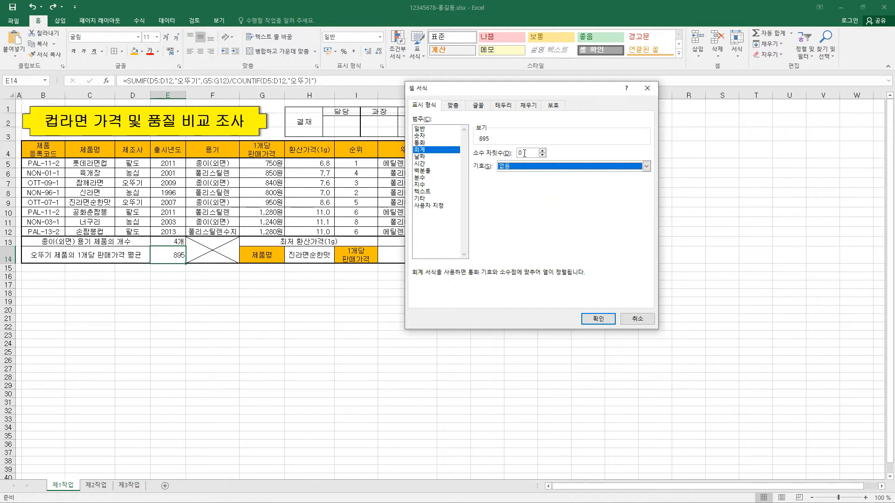
pyautogui.click(601, 319)
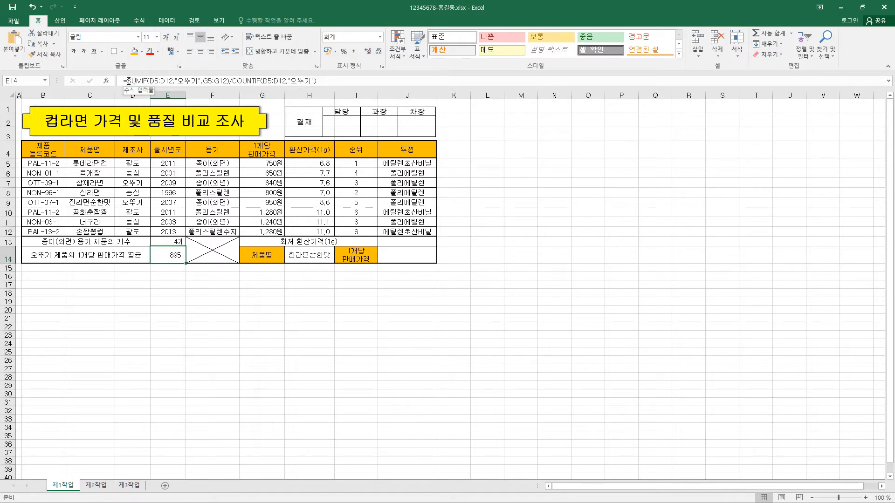
# Step: Examine the SUMIF part of the formula in E14, including its range, criteria and sum_range arguments
pyautogui.moveTo(130, 82); pyautogui.dragTo(230, 78)
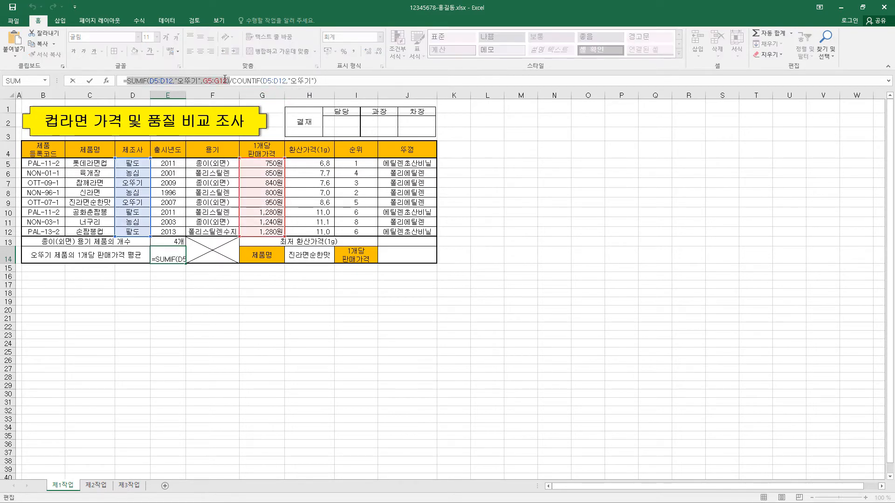
pyautogui.click(163, 82)
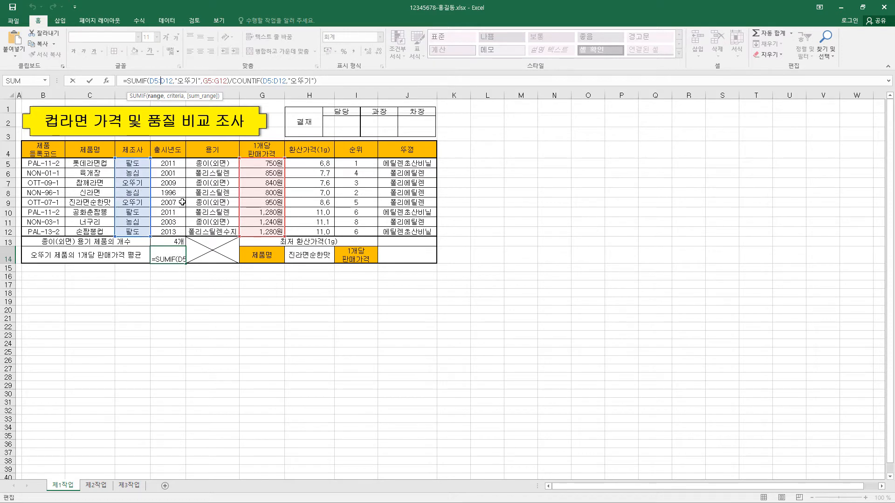
pyautogui.click(217, 80)
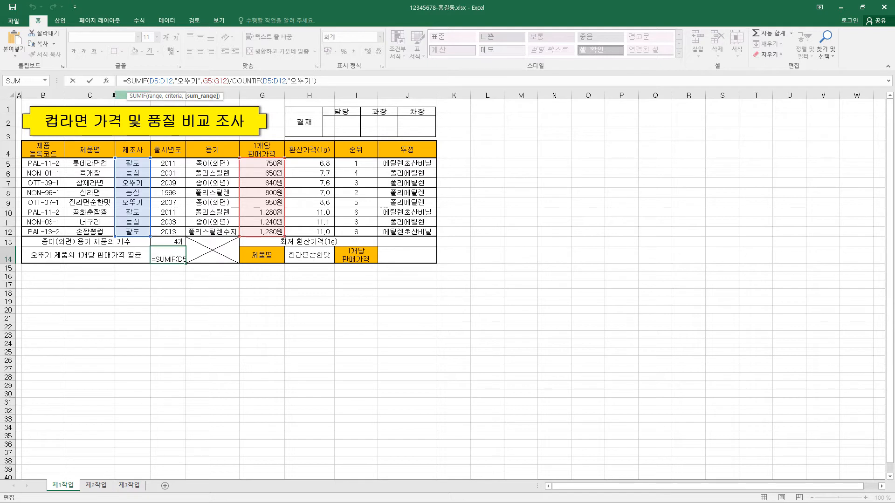
pyautogui.hotkey('ctrl', 'Return')
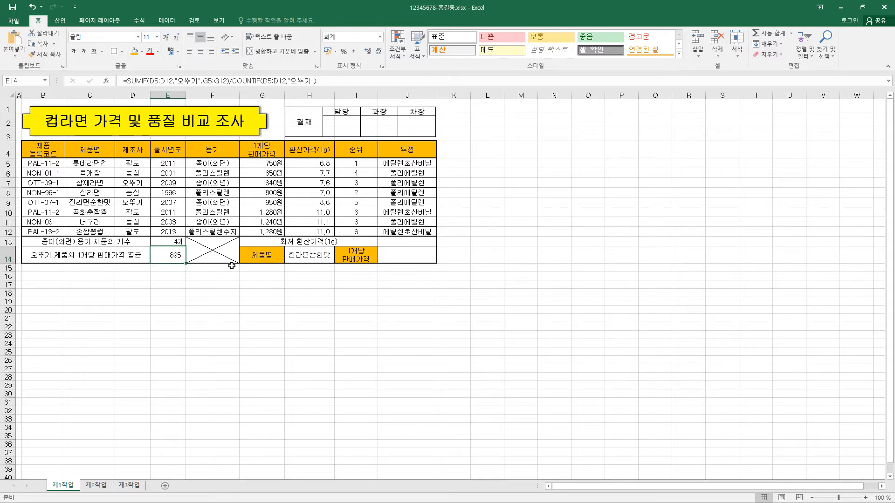
# Step: Enter =MIN(환산가격) in J13 to return the lowest converted price
pyautogui.click(408, 243)
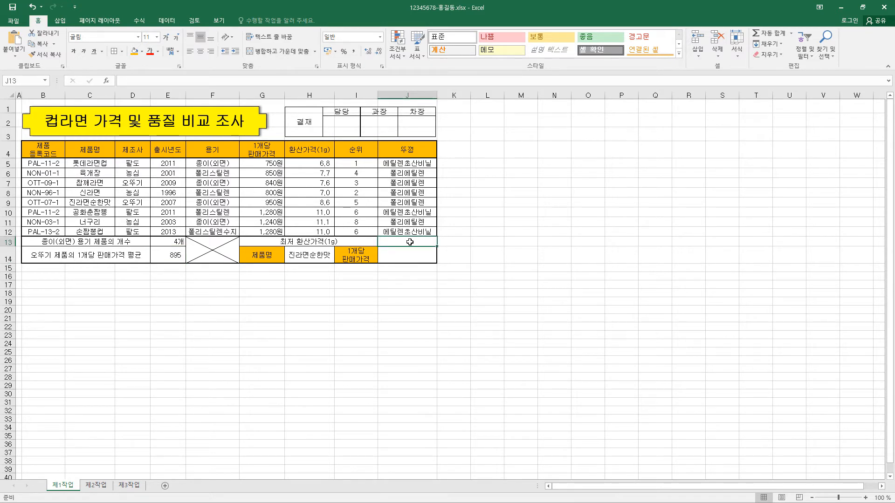
pyautogui.write('=MIN(환산가격)')
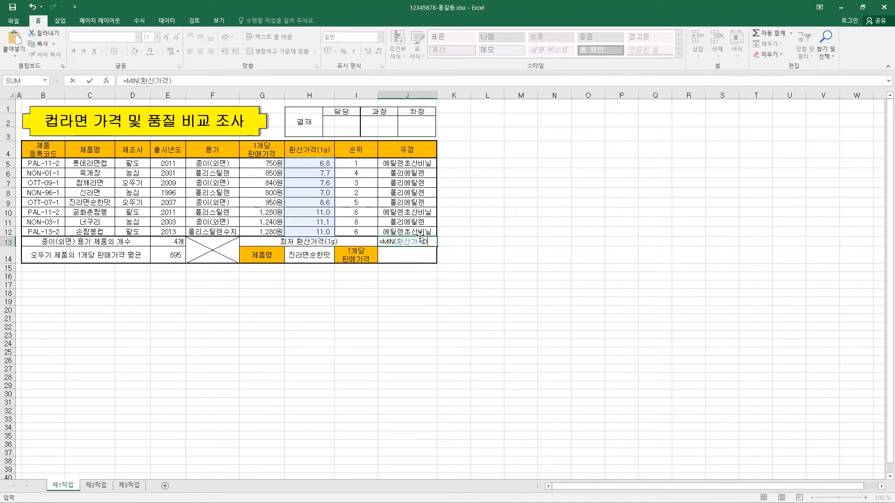
pyautogui.hotkey('ctrl', 'Return')
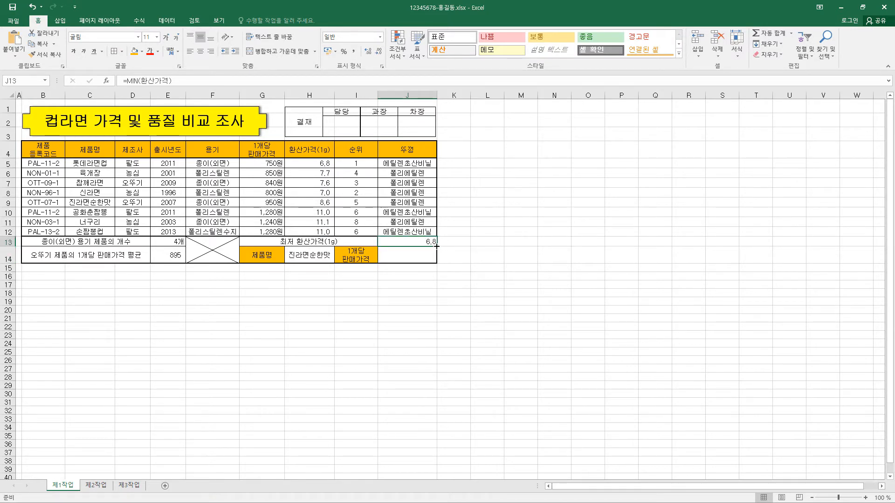
# Step: Format J13 with the accounting (회계) number format, 1 decimal place and no currency symbol (없음)
pyautogui.hotkey('ctrl', '1')
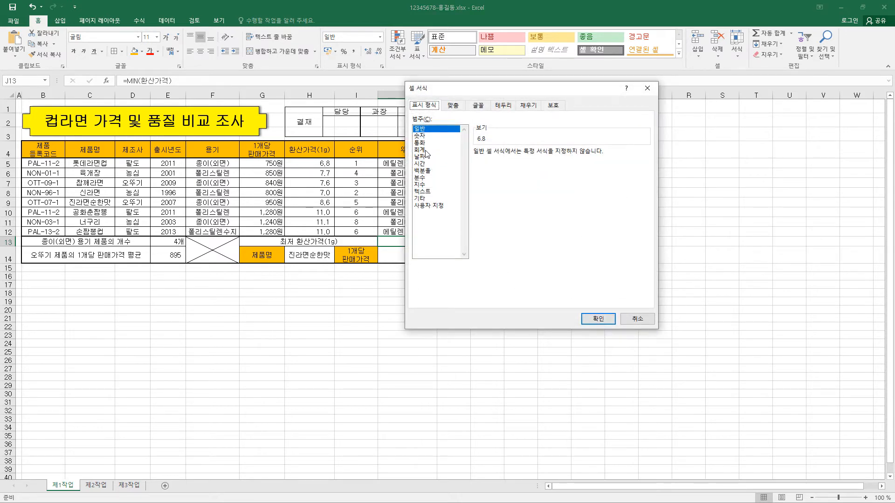
pyautogui.click(425, 151)
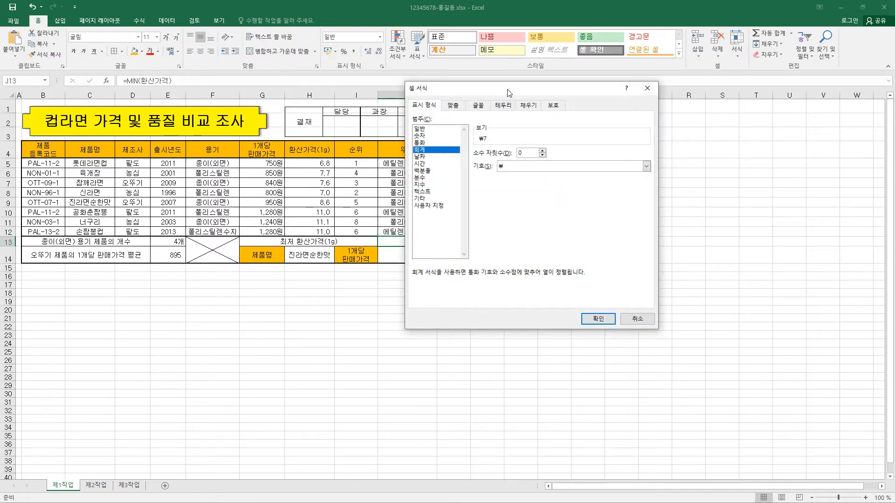
pyautogui.moveTo(509, 93); pyautogui.dragTo(552, 96)
pyautogui.click(585, 154)
pyautogui.click(555, 169)
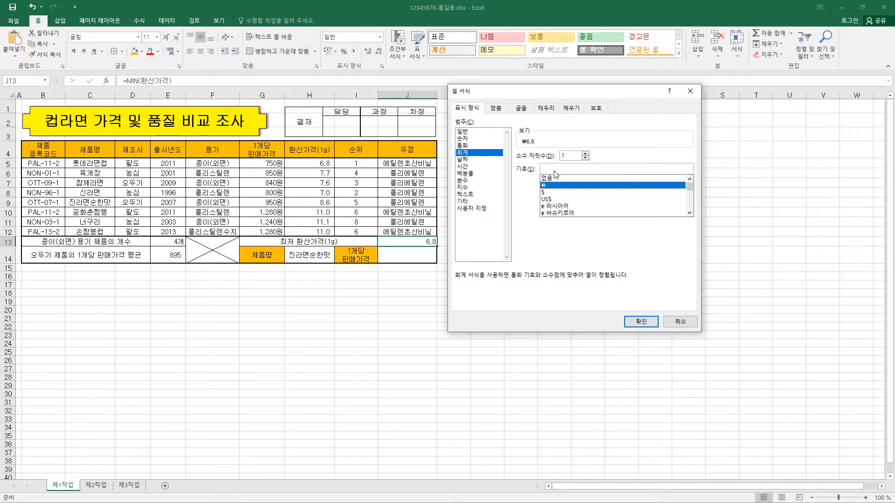
pyautogui.click(555, 178)
pyautogui.click(640, 322)
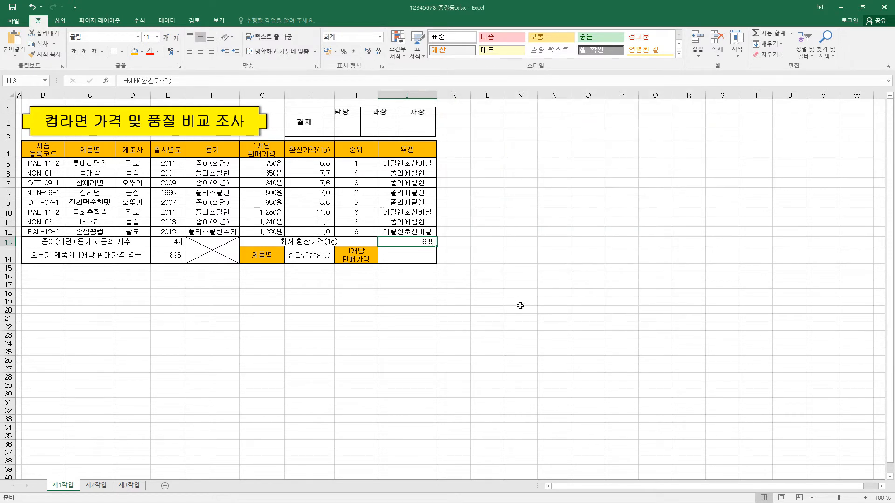
# Step: Enter =VLOOKUP(H14,C5:G12,5,0) in J14 to look up the selling price of the product chosen in H14
pyautogui.click(412, 255)
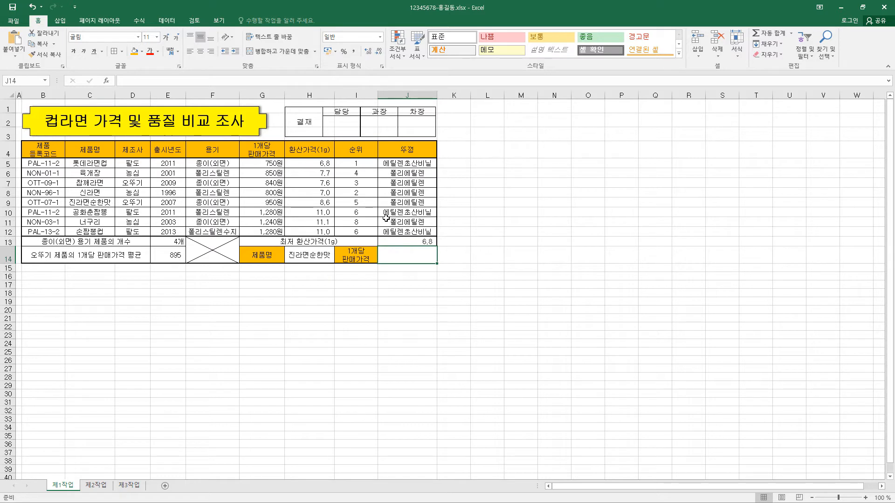
pyautogui.write('=VLOOKUP(H14,C5:G12,5,0)')
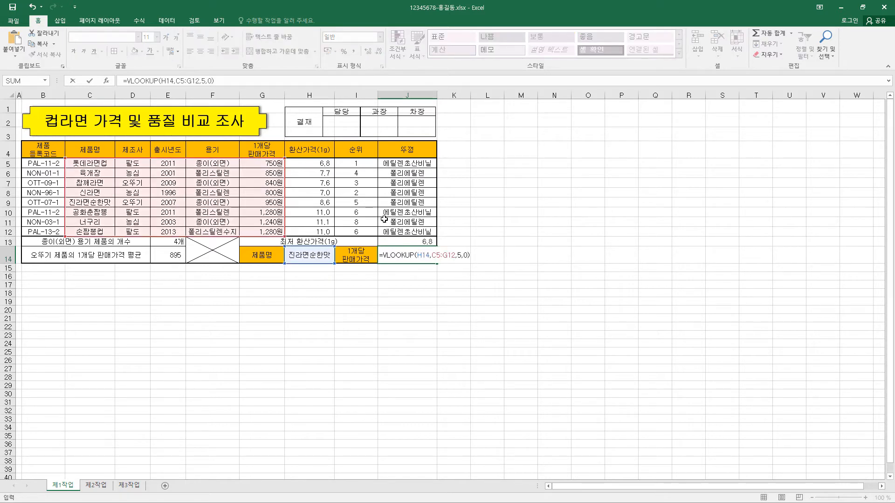
pyautogui.hotkey('ctrl', 'Return')
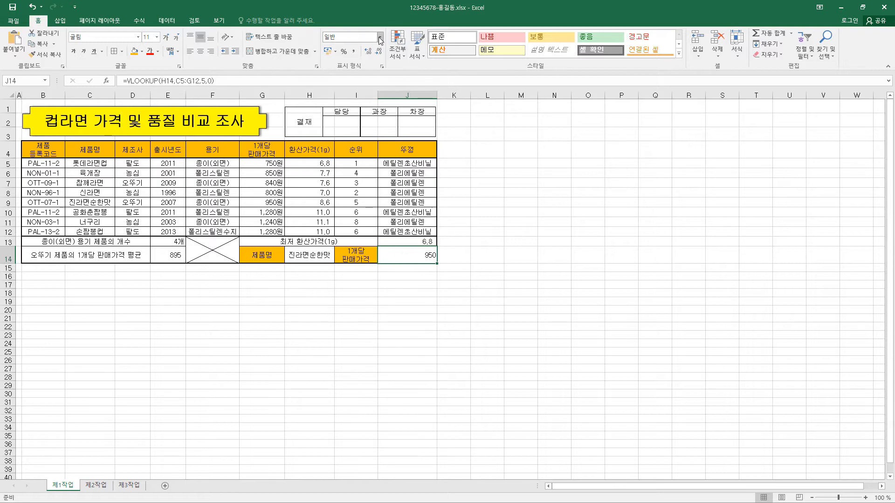
# Step: Apply the accounting (회계) number format to J14 with 0 decimal places and the symbol set to 없음
pyautogui.click(398, 47)
pyautogui.press('Escape')
pyautogui.hotkey('ctrl', '1')
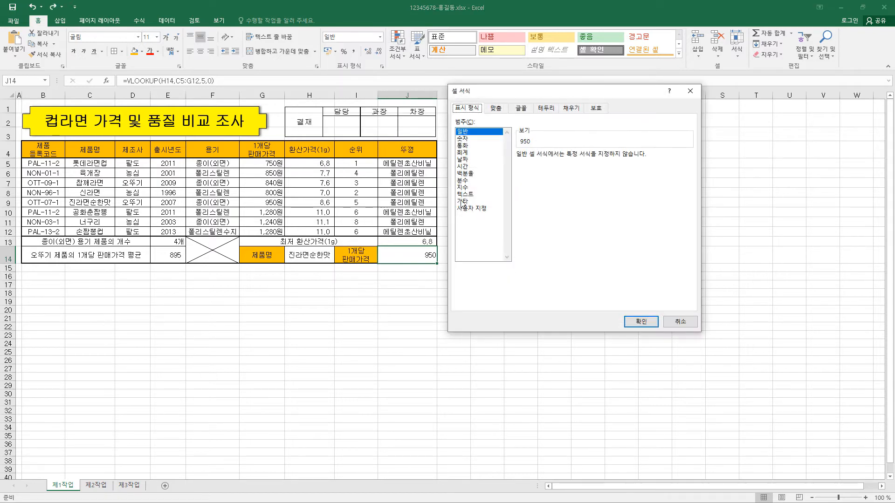
pyautogui.click(479, 153)
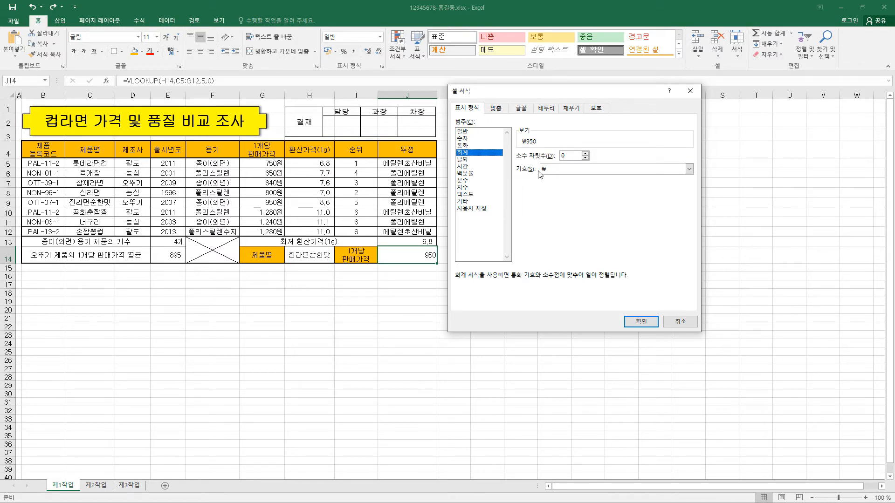
pyautogui.click(543, 170)
pyautogui.click(548, 178)
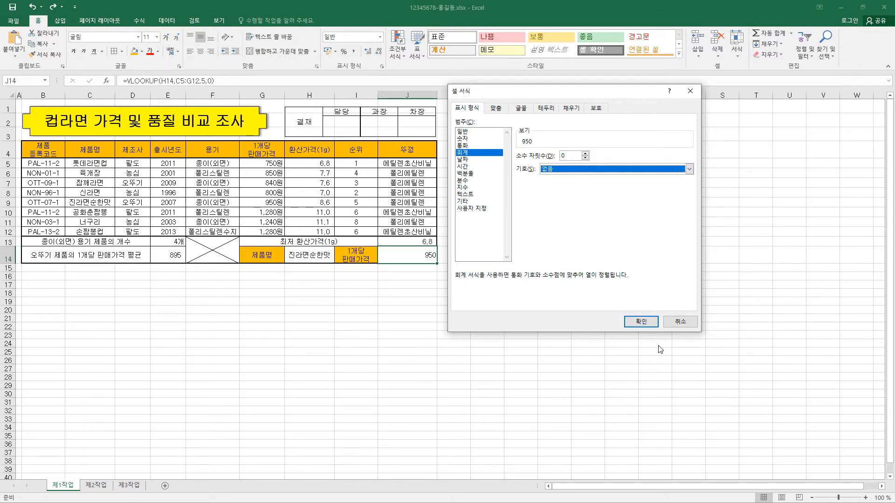
pyautogui.click(641, 321)
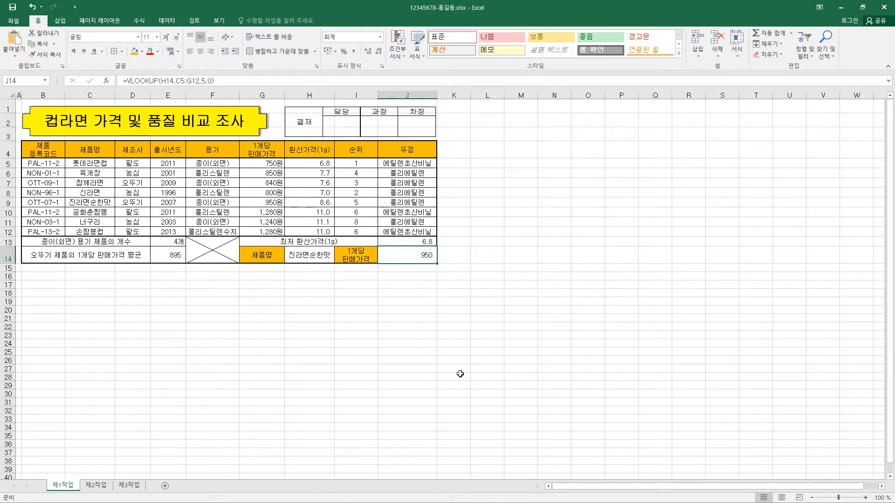
# Step: Examine the VLOOKUP arguments in J14: Lookup_value, Table_array, Col_index_num and Range_lookup, using the function arguments dialog
pyautogui.click(171, 84)
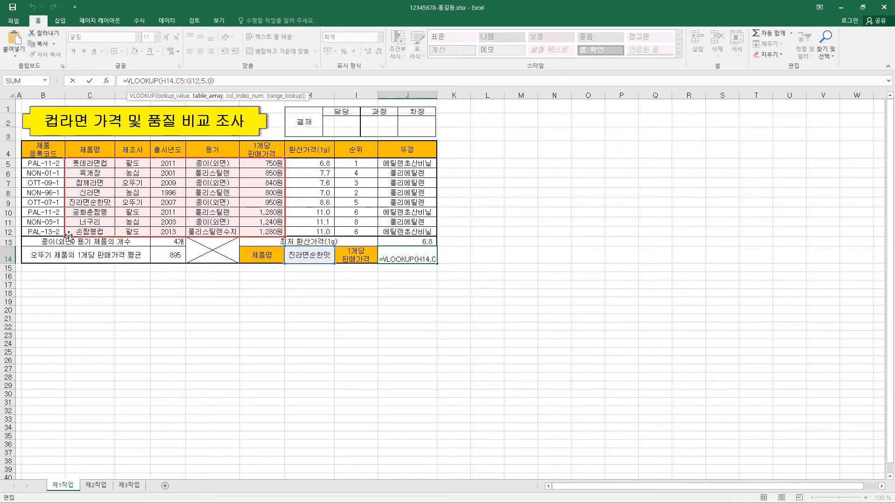
pyautogui.click(202, 82)
pyautogui.click(211, 82)
pyautogui.write(')')
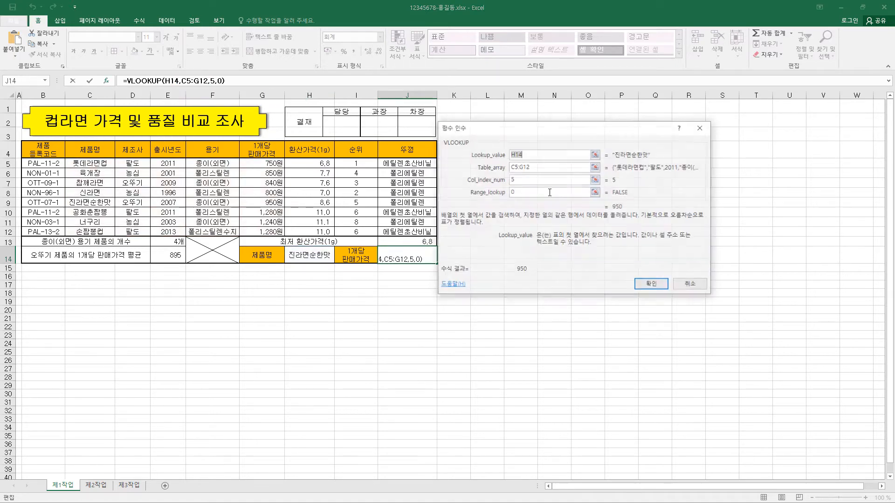
pyautogui.click(106, 81)
pyautogui.moveTo(533, 138); pyautogui.dragTo(541, 138)
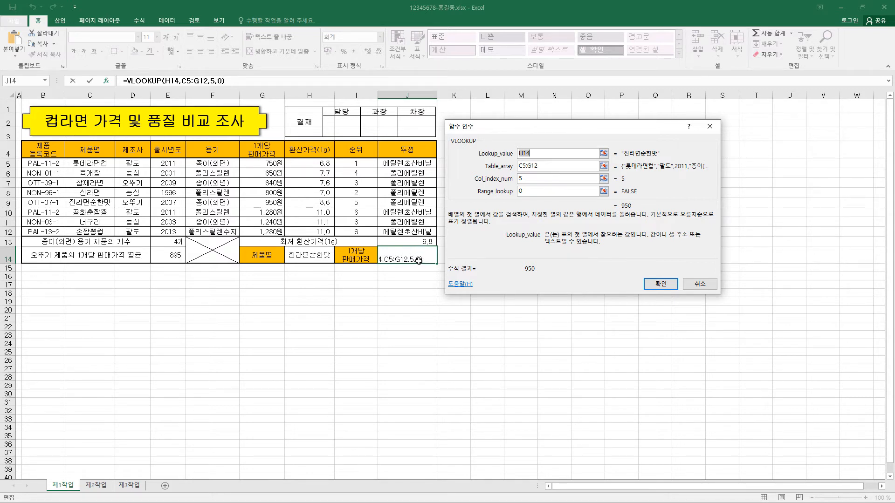
pyautogui.click(534, 191)
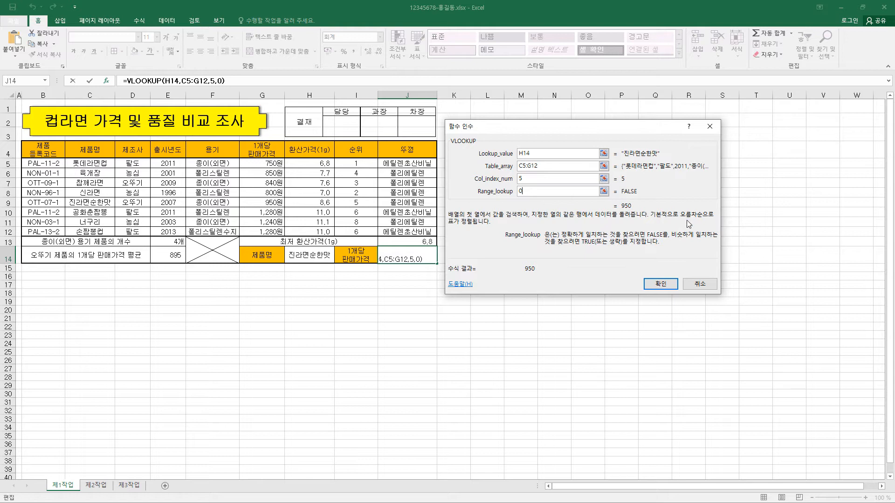
pyautogui.click(658, 286)
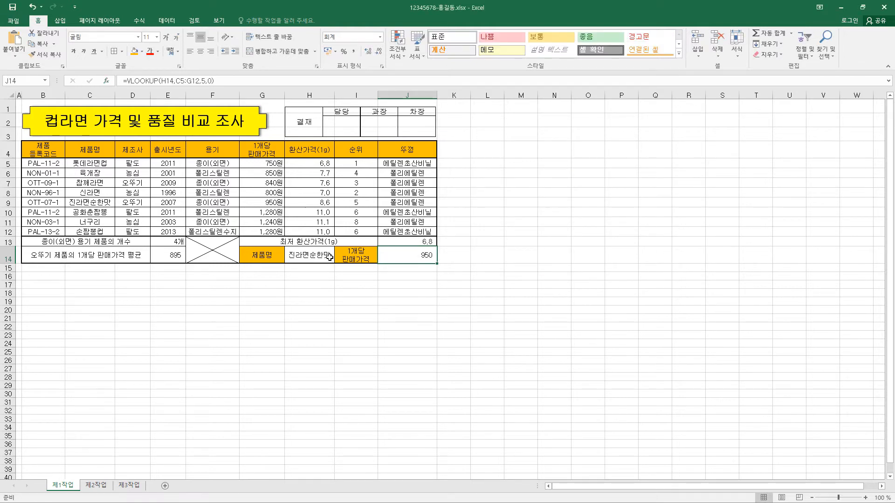
# Step: Test the price lookup by choosing 육개장 and finally 롯데라면컵 as the product name in H14
pyautogui.click(329, 256)
pyautogui.click(338, 259)
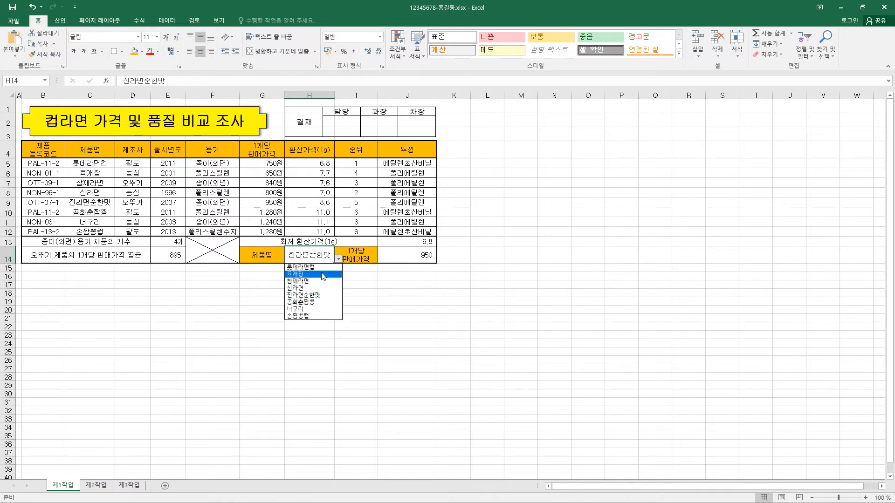
pyautogui.click(322, 277)
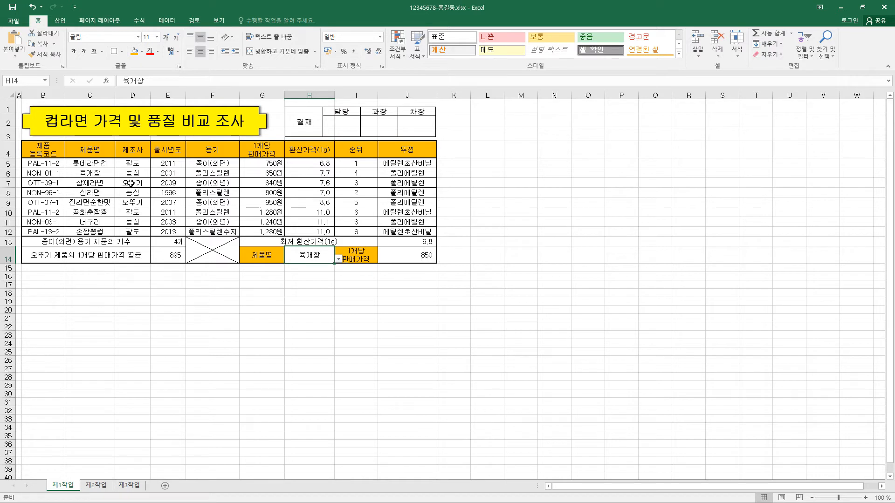
pyautogui.click(337, 260)
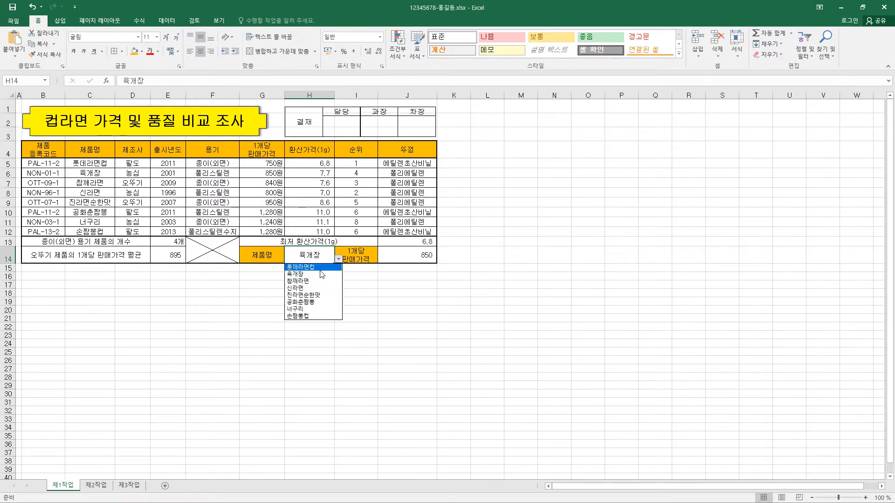
pyautogui.click(301, 267)
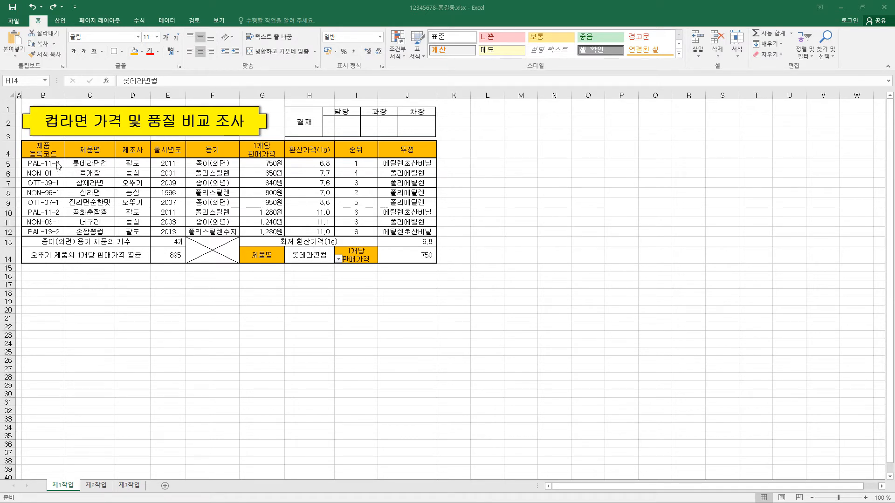
# Step: Start a new conditional formatting rule for B5:J12 that uses a formula to determine which cells to format
pyautogui.moveTo(45, 164); pyautogui.dragTo(428, 228)
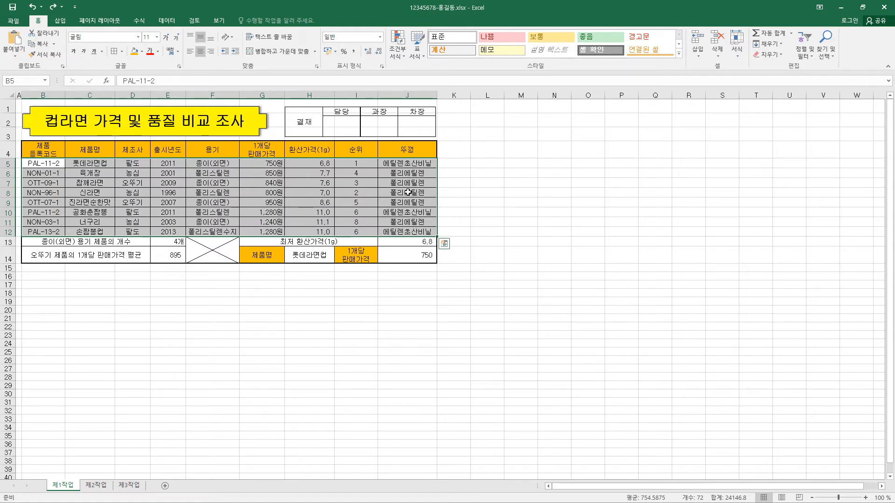
pyautogui.click(402, 57)
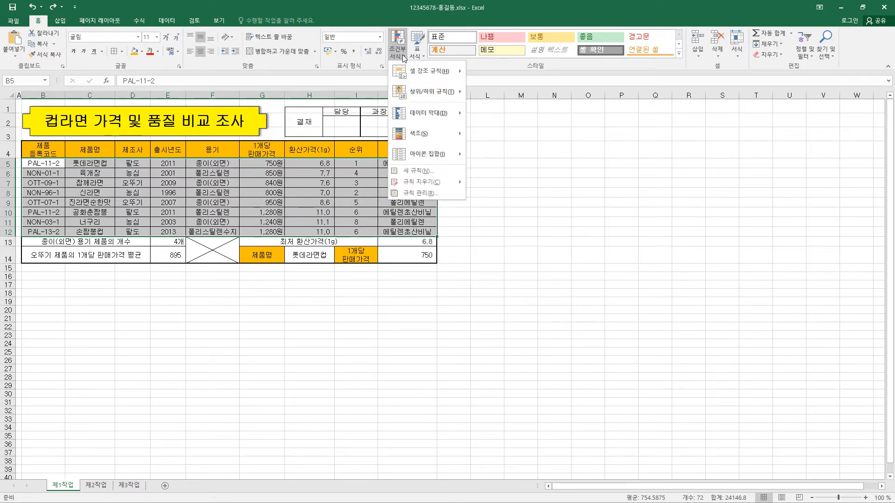
pyautogui.click(414, 171)
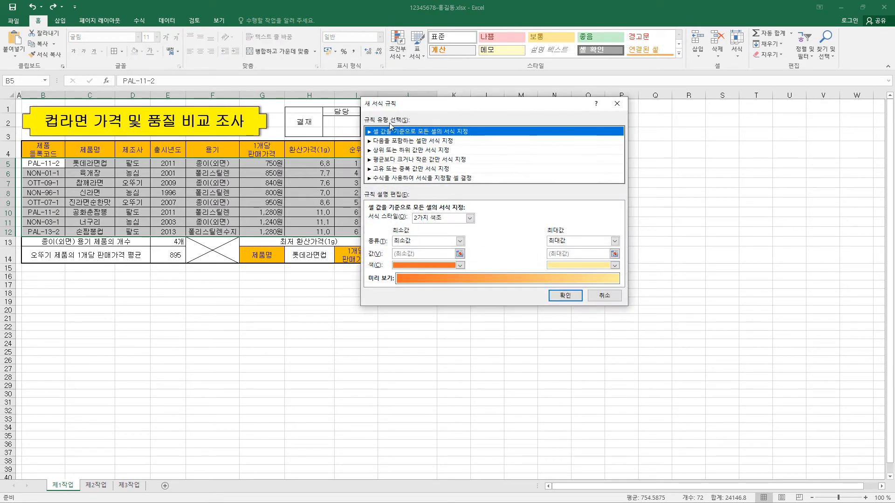
pyautogui.click(458, 179)
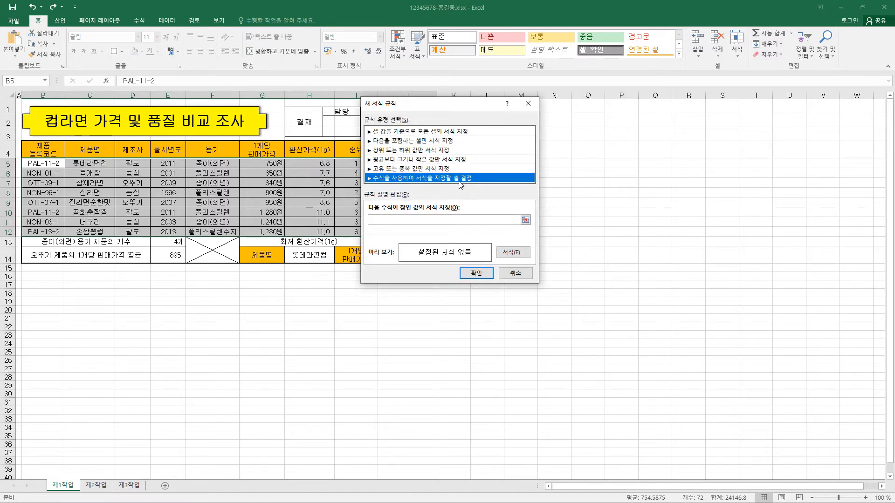
pyautogui.click(394, 220)
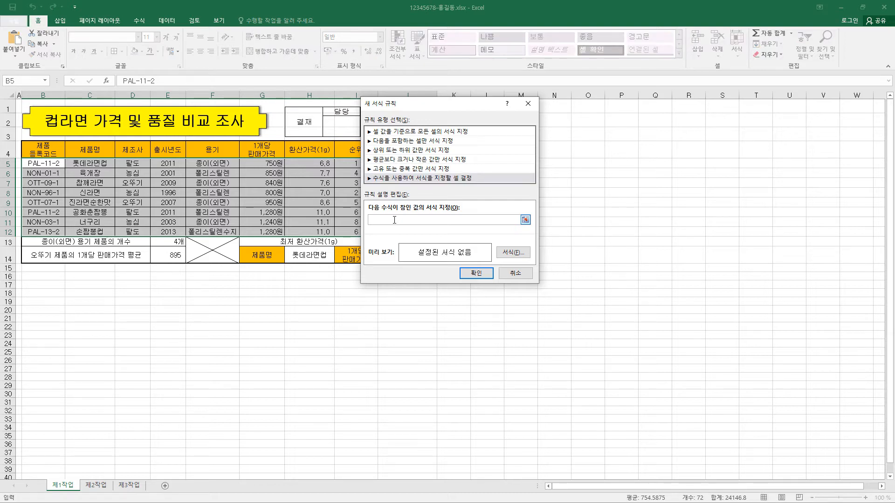
# Step: Enter =$H5<=7 as the rule's formula, with only the column reference of the 환산가격(1g) cell kept absolute
pyautogui.moveTo(443, 106); pyautogui.dragTo(478, 111)
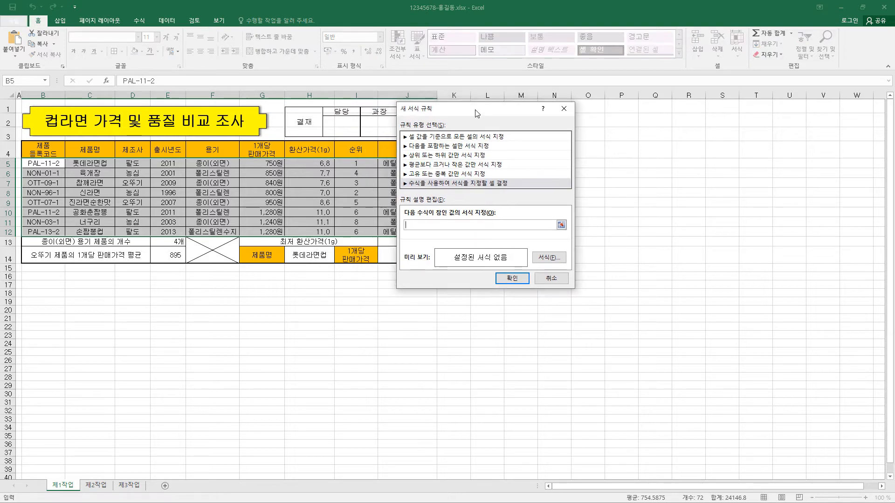
pyautogui.click(320, 164)
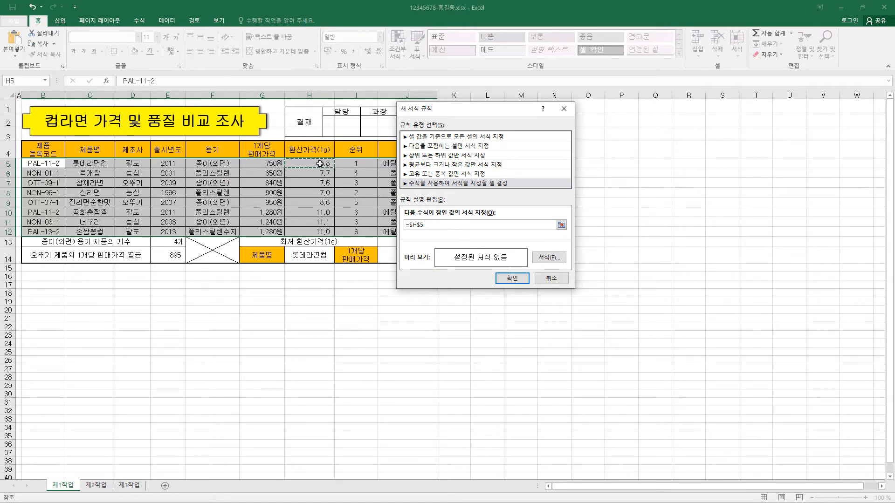
pyautogui.click(412, 225)
pyautogui.moveTo(409, 225); pyautogui.dragTo(424, 226)
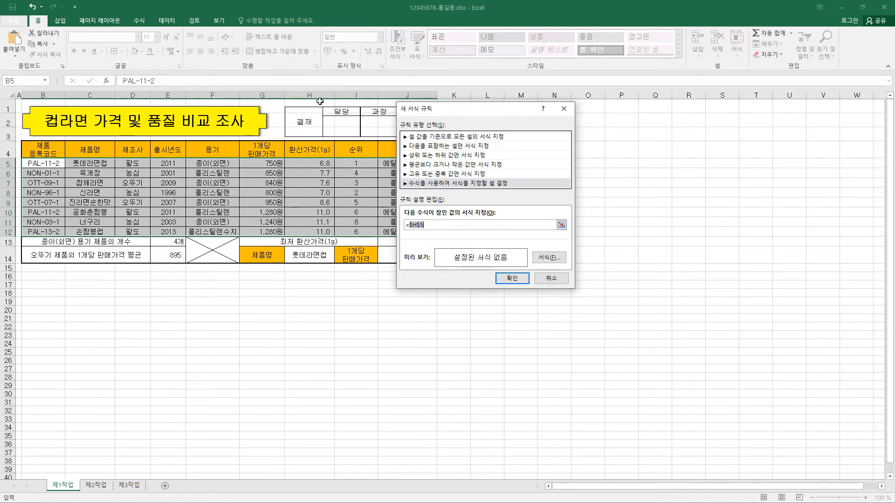
pyautogui.click(425, 225)
pyautogui.press('F4')
pyautogui.click(418, 226)
pyautogui.write('=7')
# Step: Give the rule a bold (굵게) font in standard blue and apply it to the table rows
pyautogui.click(549, 258)
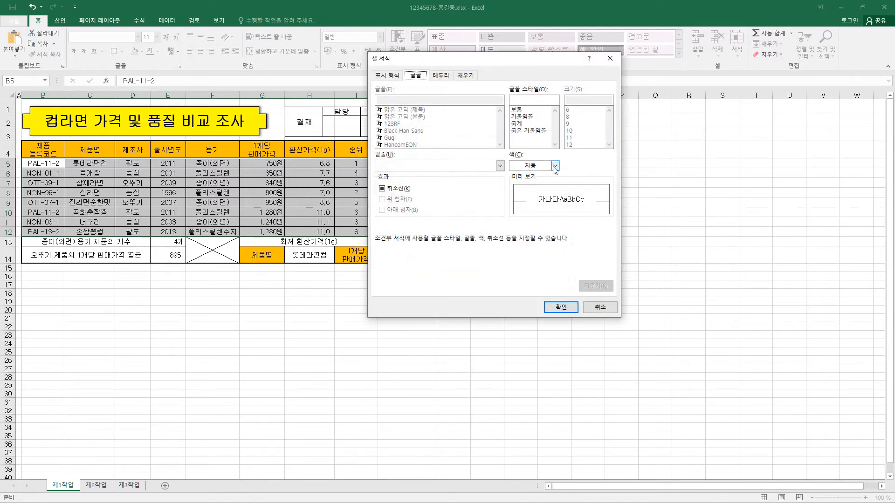
pyautogui.click(554, 166)
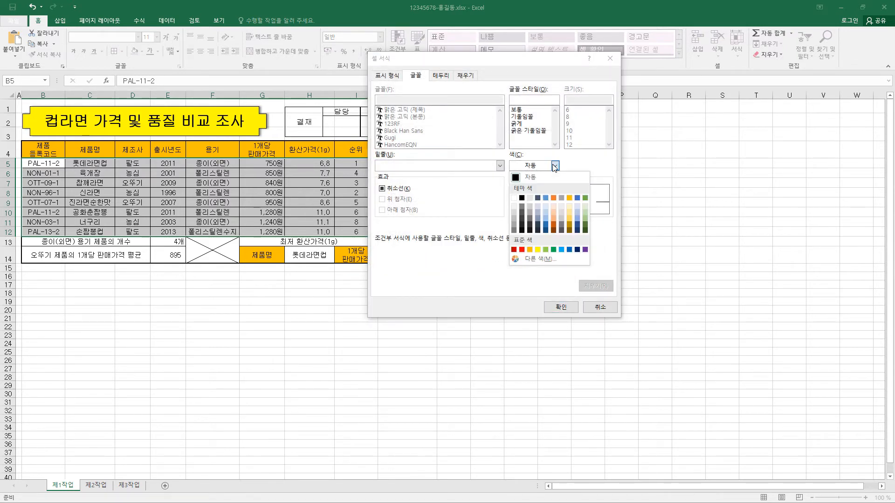
pyautogui.click(569, 249)
pyautogui.click(524, 124)
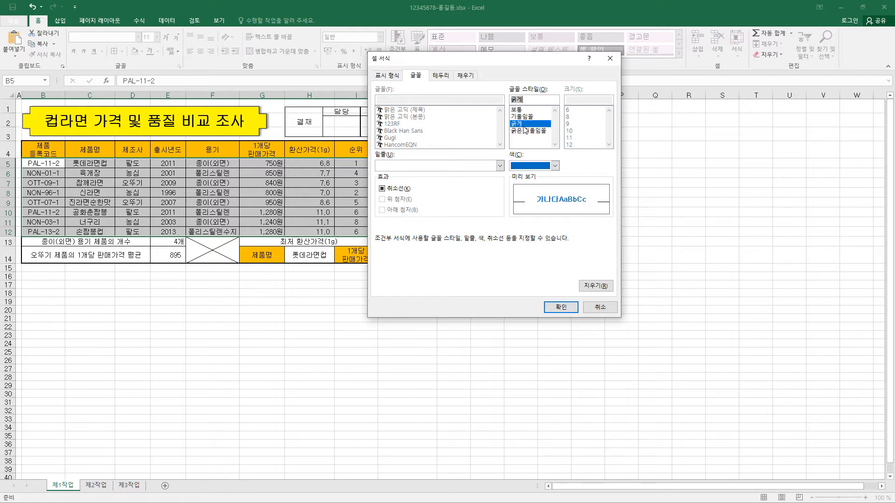
pyautogui.click(560, 307)
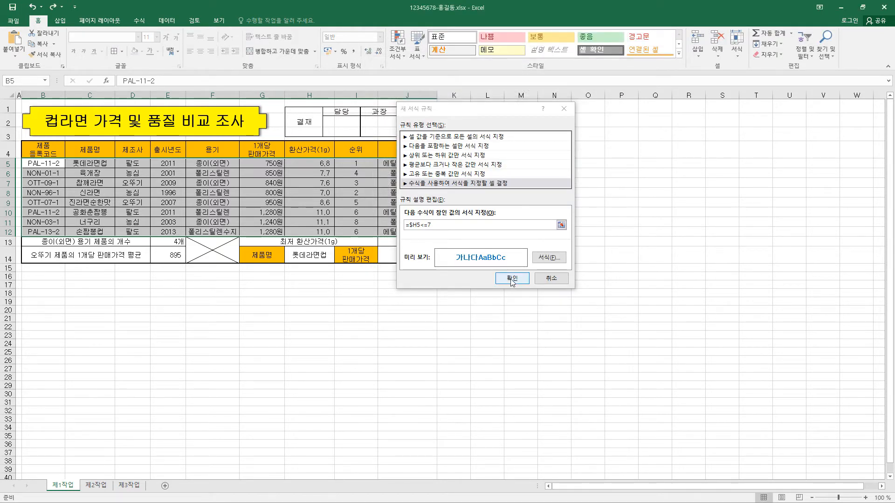
pyautogui.click(512, 279)
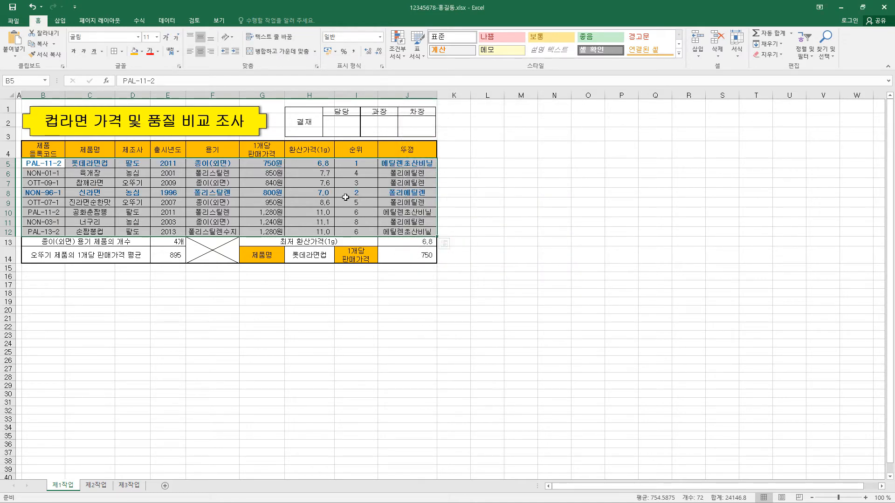
pyautogui.click(447, 167)
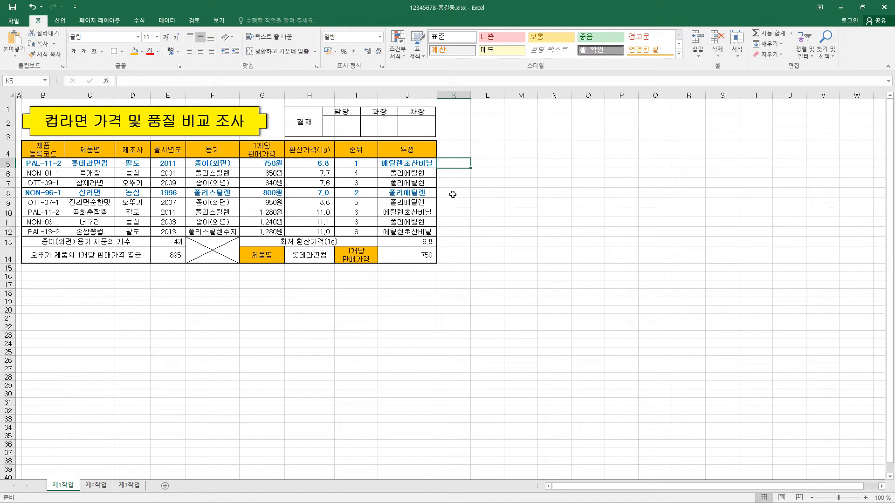
pyautogui.click(452, 194)
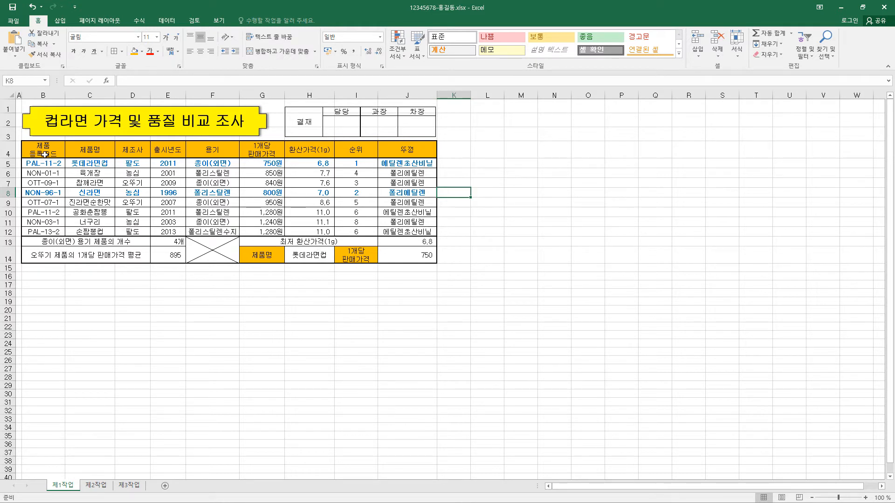
# Step: Copy B4:H12 from 제1작업 and paste it at B2 of 제2작업, keeping the source column widths
pyautogui.moveTo(43, 154); pyautogui.dragTo(320, 232)
pyautogui.hotkey('ctrl', 'c')
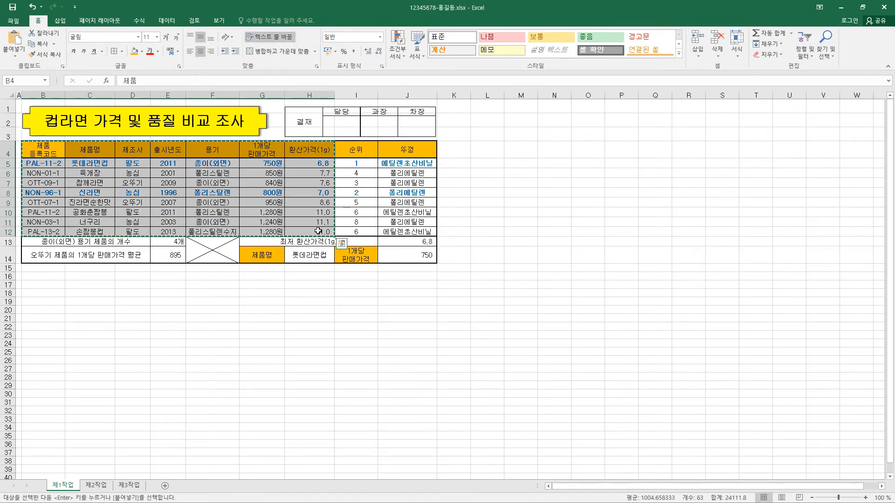
pyautogui.click(102, 486)
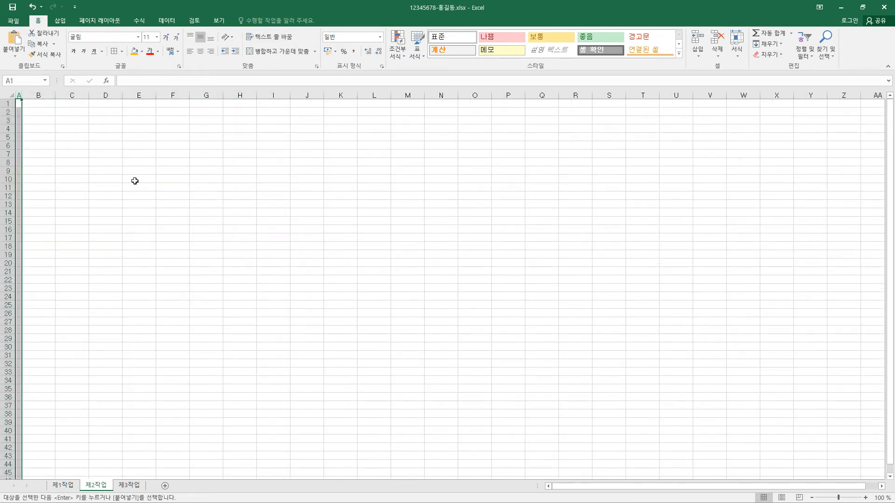
pyautogui.click(42, 111)
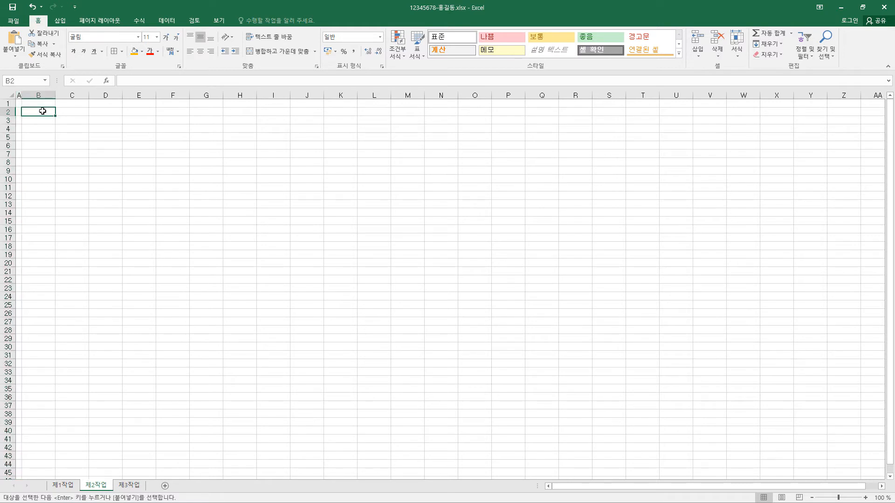
pyautogui.click(19, 61)
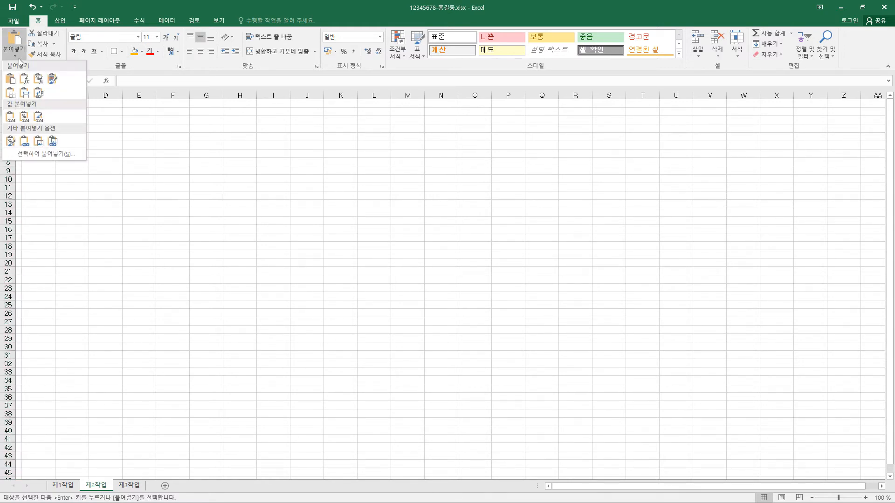
pyautogui.click(27, 96)
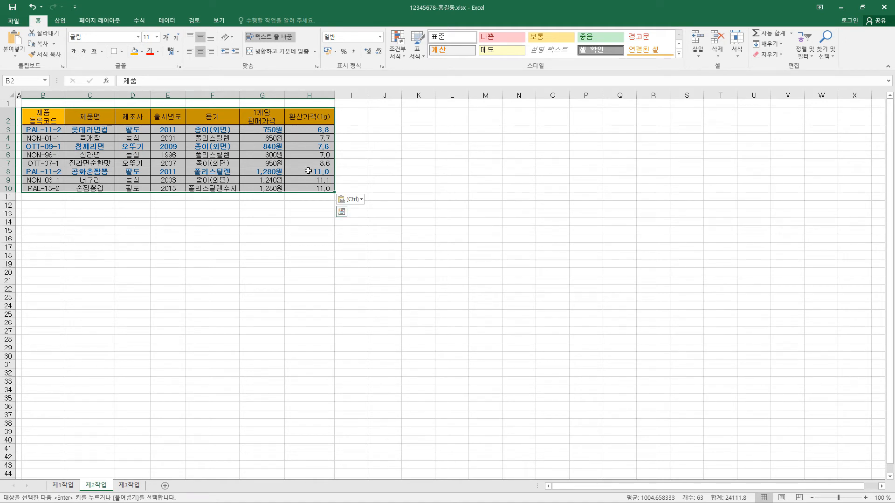
pyautogui.press('Escape')
# Step: Merge and center B11:G11 and enter the label 팔도 제조사의 1개당 판매가격 평균
pyautogui.moveTo(44, 197); pyautogui.dragTo(255, 194)
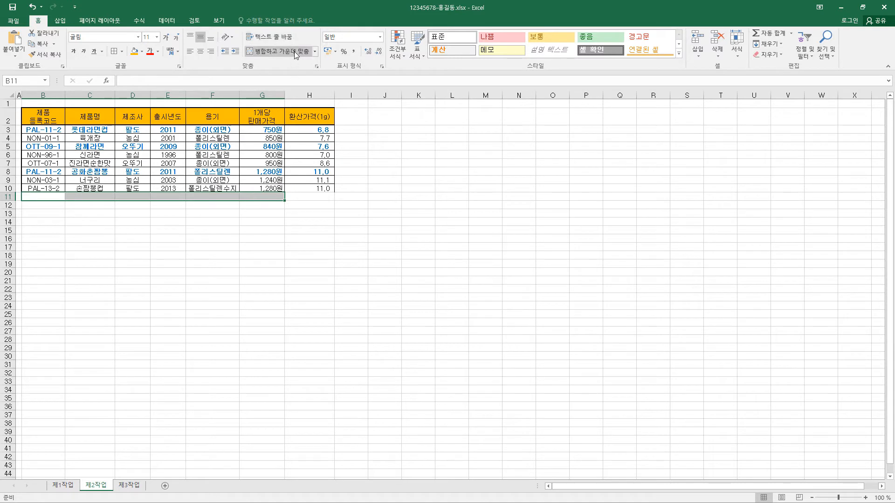
pyautogui.click(277, 51)
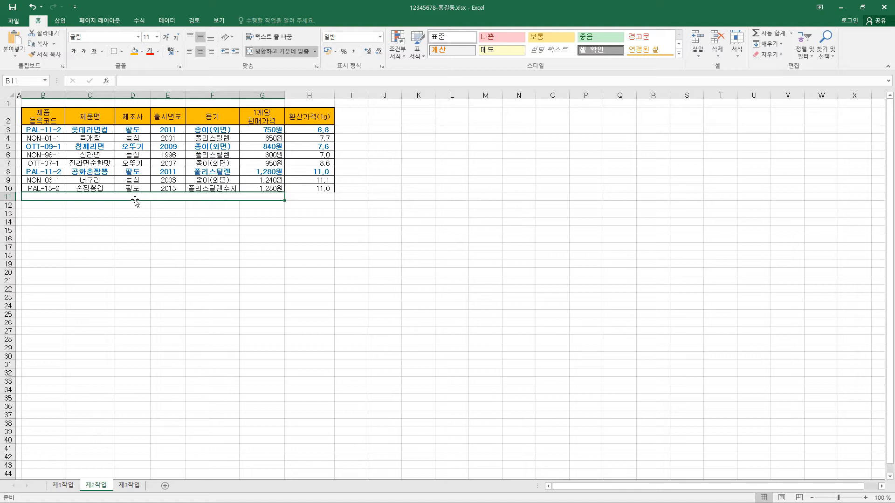
pyautogui.write('팔도 제조사의 1개당 판매가격 평균')
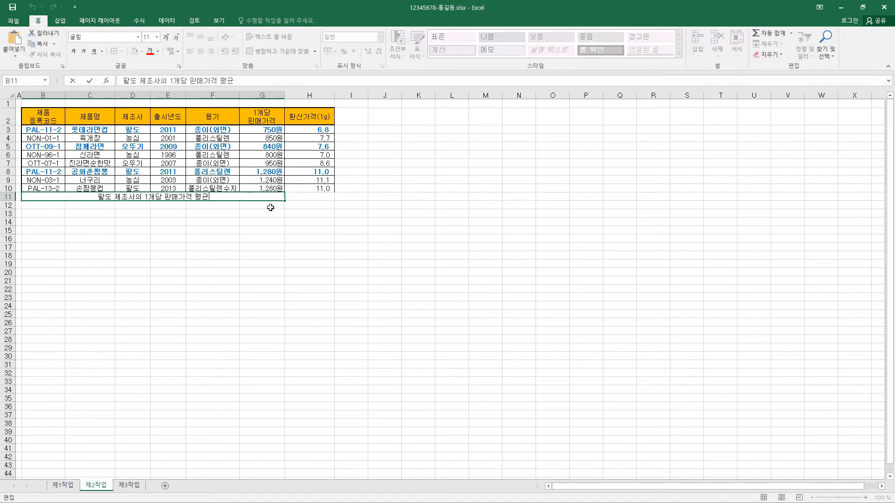
# Step: Enter =DAVERAGE(B2:H10,6,D2:D3) in H11 to average the unit selling price of 팔도 products
pyautogui.click(296, 199)
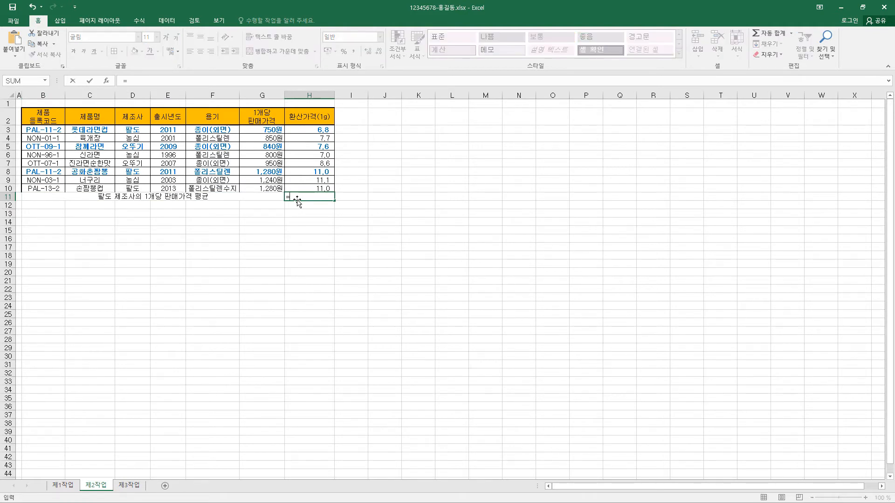
pyautogui.write('=DAVERAGE(B2:H10,6,D2:D3)')
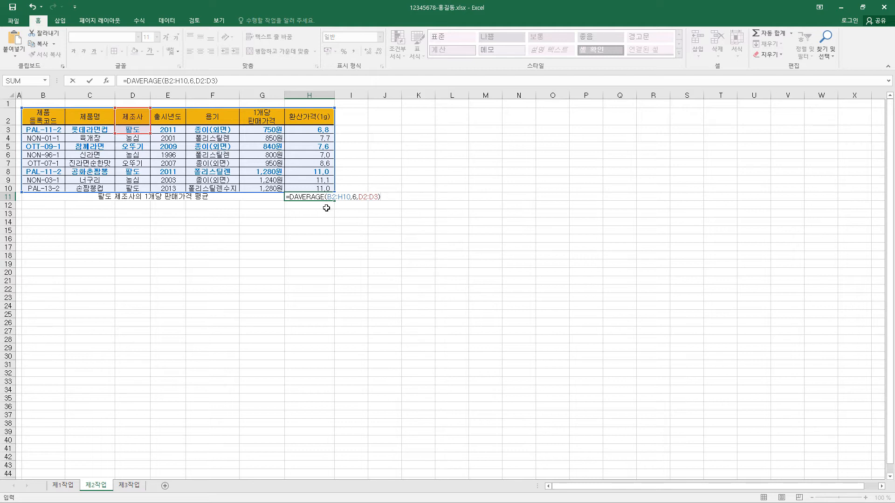
pyautogui.click(90, 83)
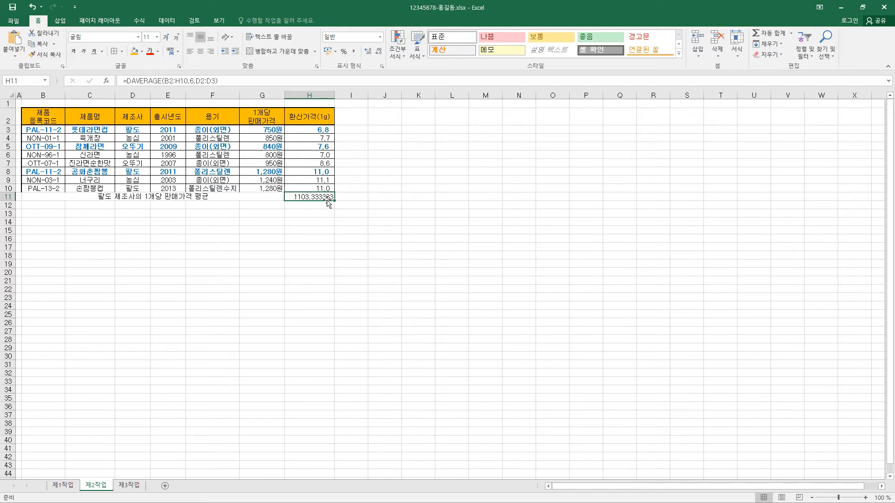
# Step: Apply the custom number format #,##0"원" to the average in H11
pyautogui.hotkey('ctrl', '1')
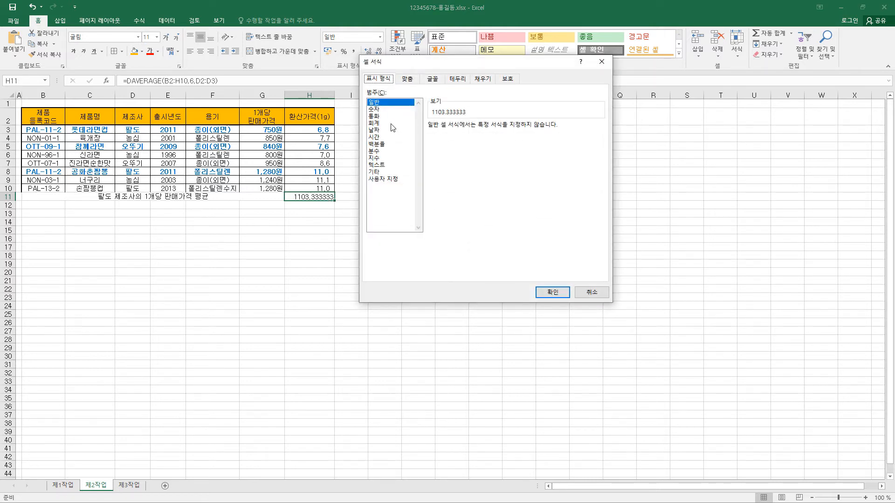
pyautogui.click(391, 124)
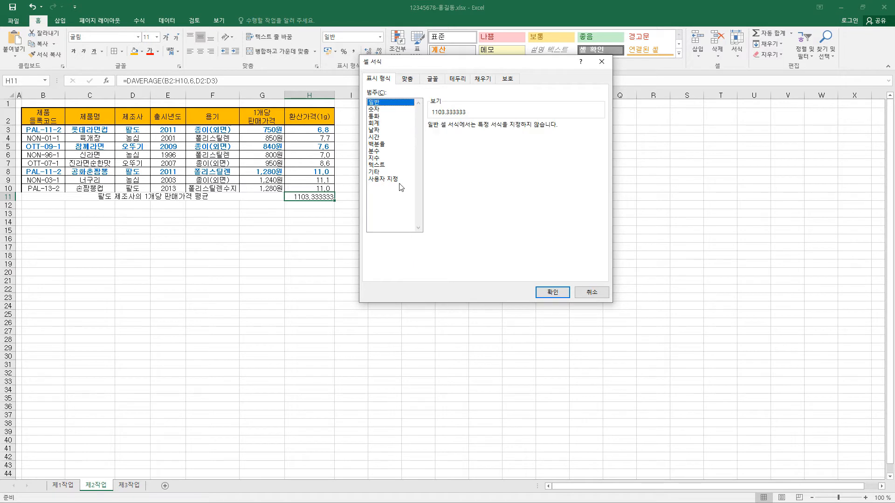
pyautogui.click(399, 181)
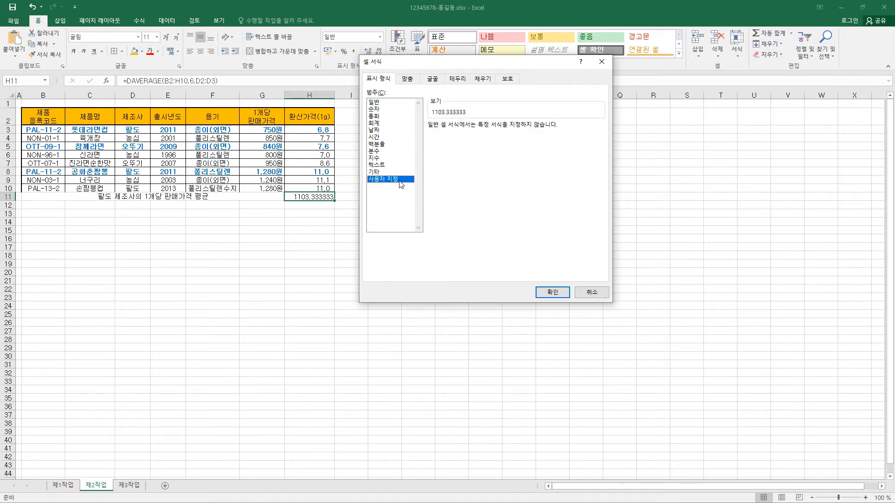
pyautogui.moveTo(603, 157); pyautogui.dragTo(601, 205)
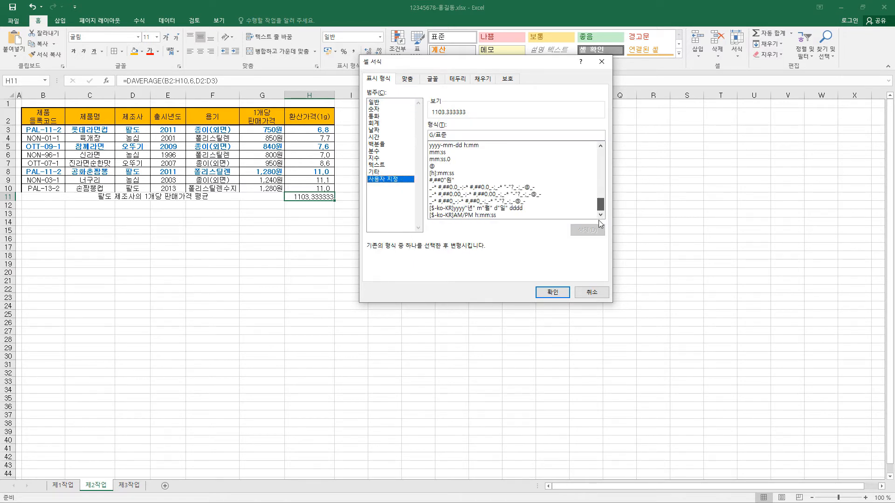
pyautogui.click(447, 181)
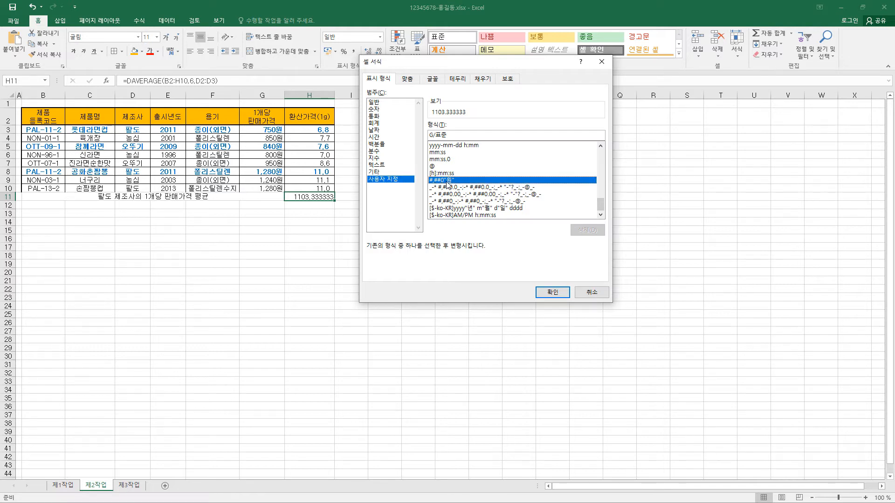
pyautogui.click(558, 291)
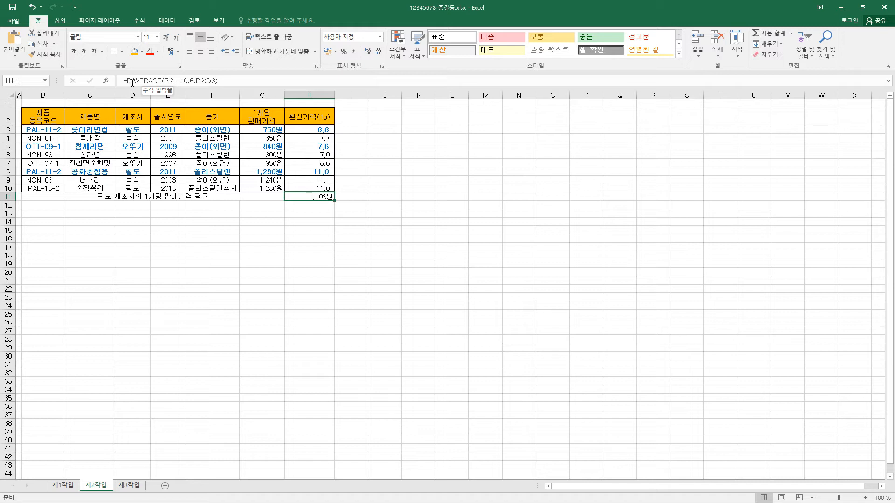
# Step: Open the DAVERAGE formula in H11 to examine its database argument
pyautogui.click(173, 82)
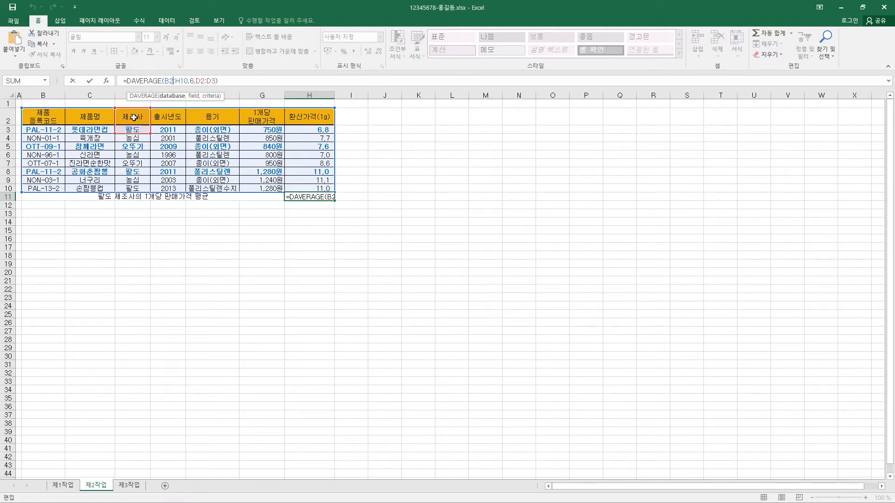
# Step: Close the H11 formula, then add borders to the average row B11:H11 and center its contents
pyautogui.click(89, 81)
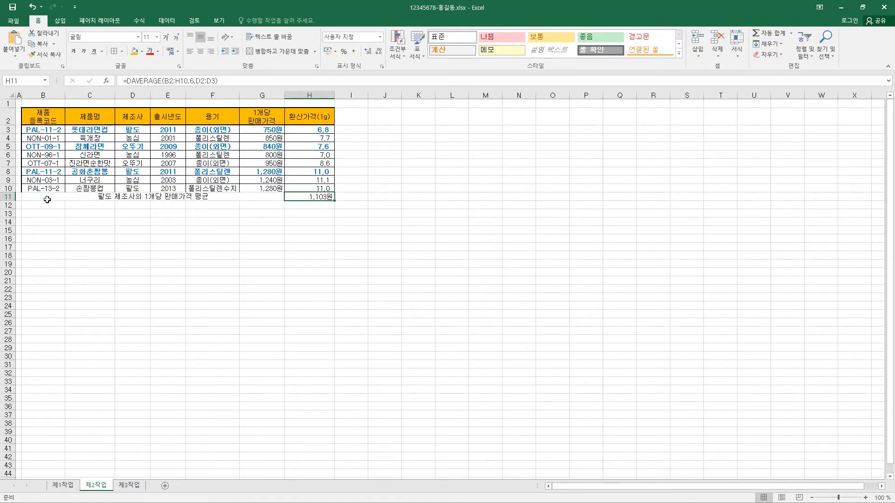
pyautogui.moveTo(48, 198); pyautogui.dragTo(303, 197)
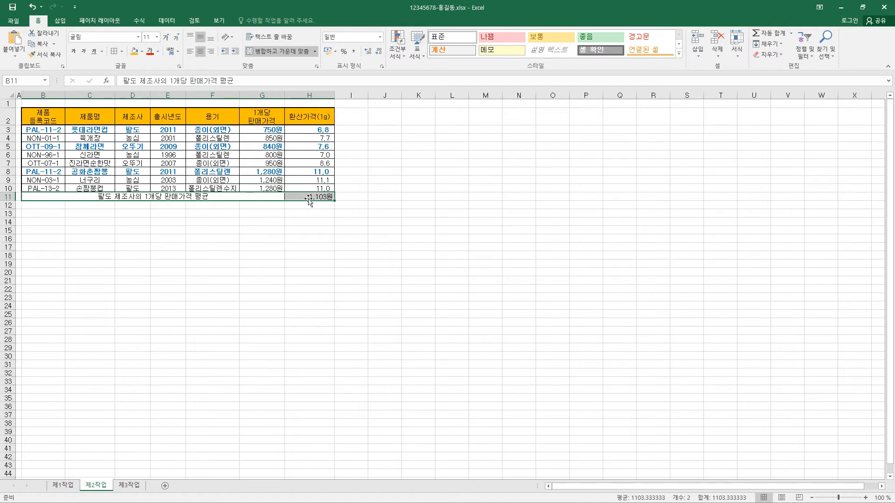
pyautogui.click(200, 55)
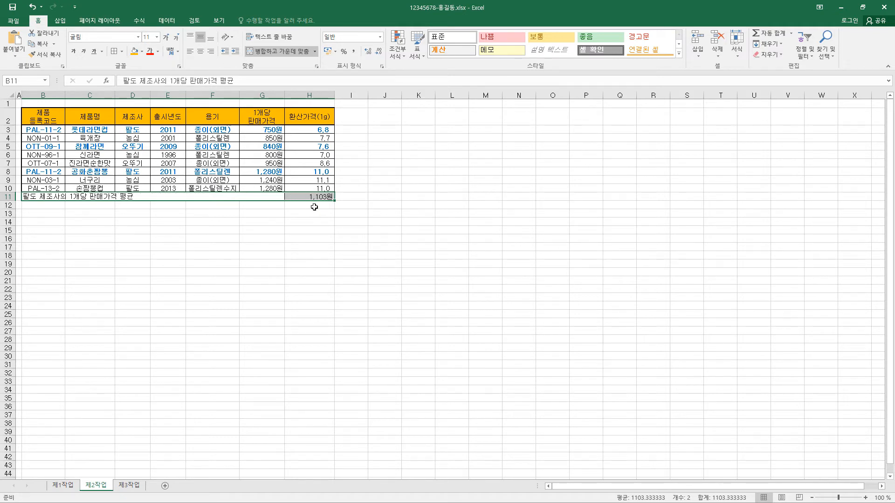
pyautogui.click(199, 55)
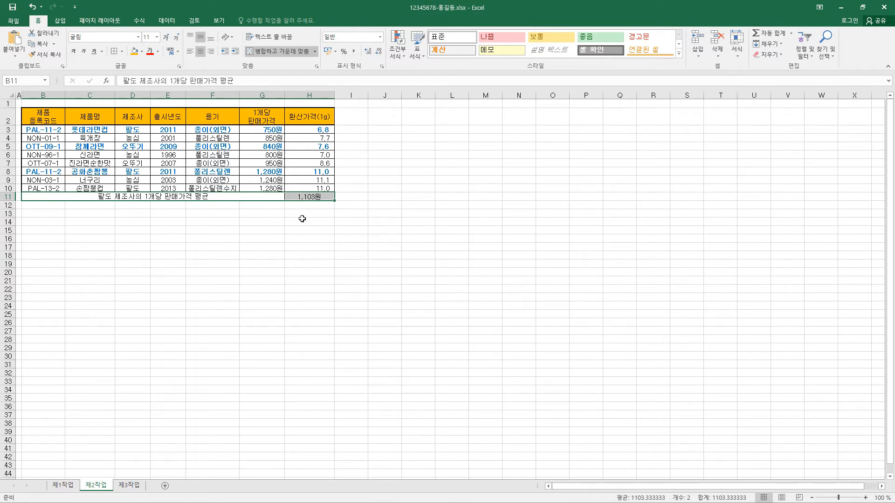
# Step: Run Goal Seek so the average in H11 reaches 1110 by changing the 롯데라면컵 price in G3
pyautogui.press('Right')
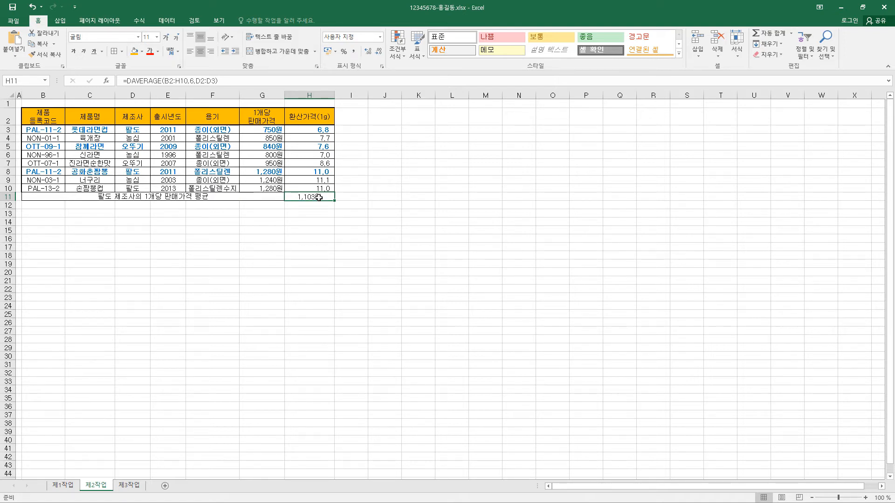
pyautogui.click(167, 21)
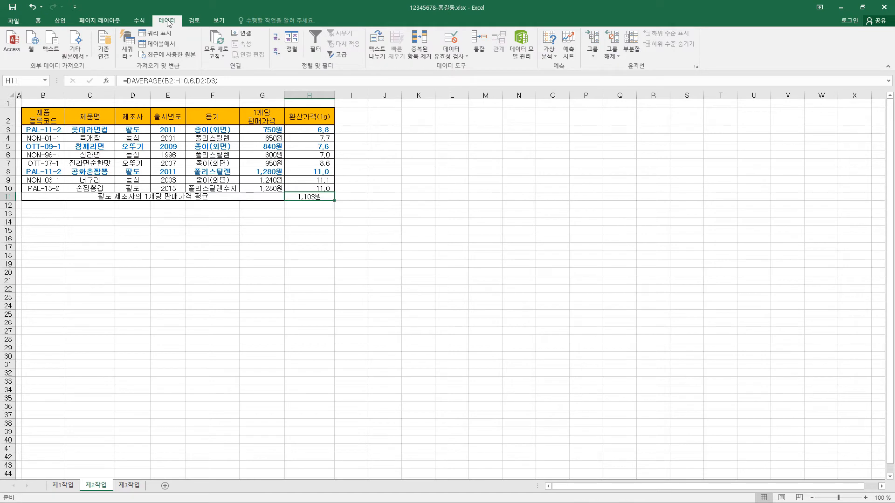
pyautogui.click(553, 57)
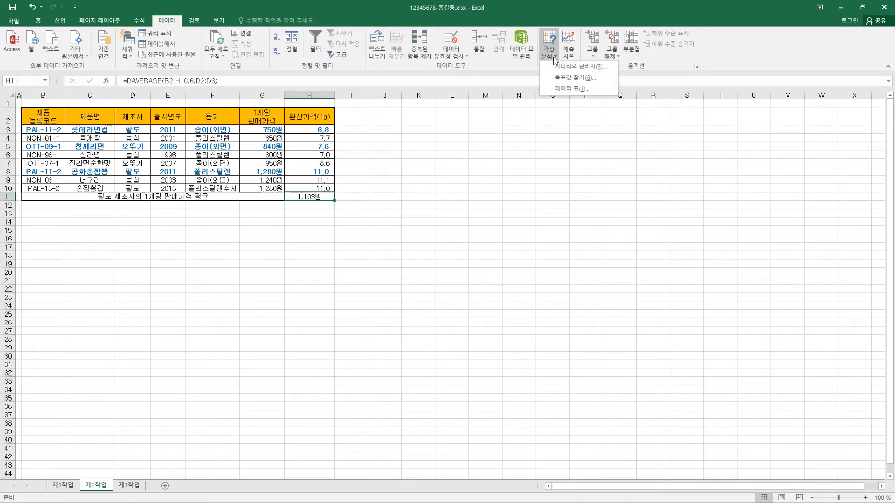
pyautogui.click(575, 78)
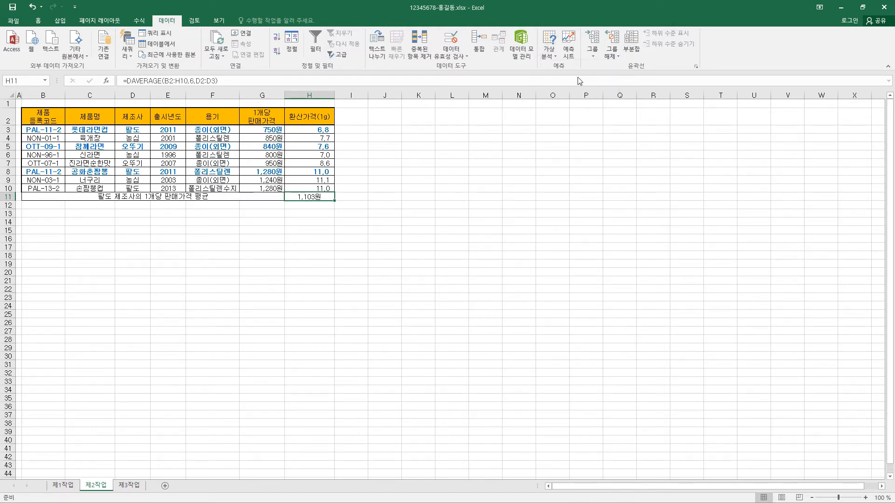
pyautogui.moveTo(468, 148); pyautogui.dragTo(438, 132)
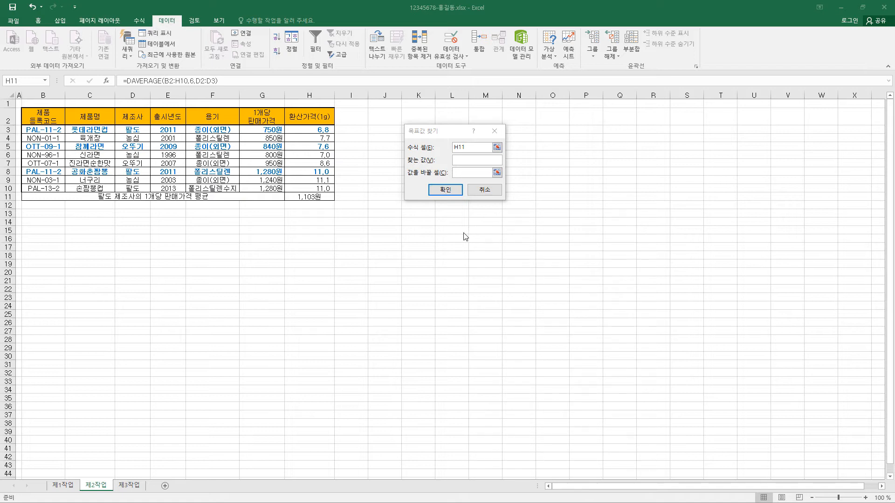
pyautogui.click(464, 163)
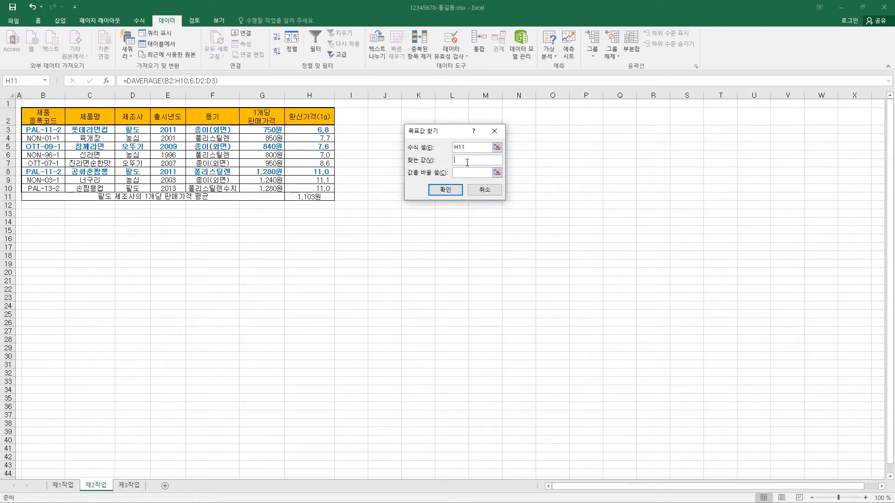
pyautogui.write('111')
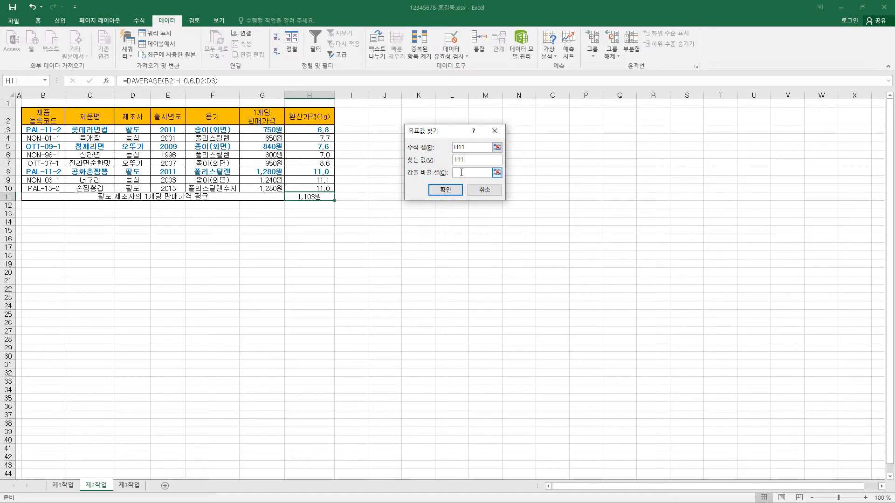
pyautogui.write('0')
pyautogui.click(463, 173)
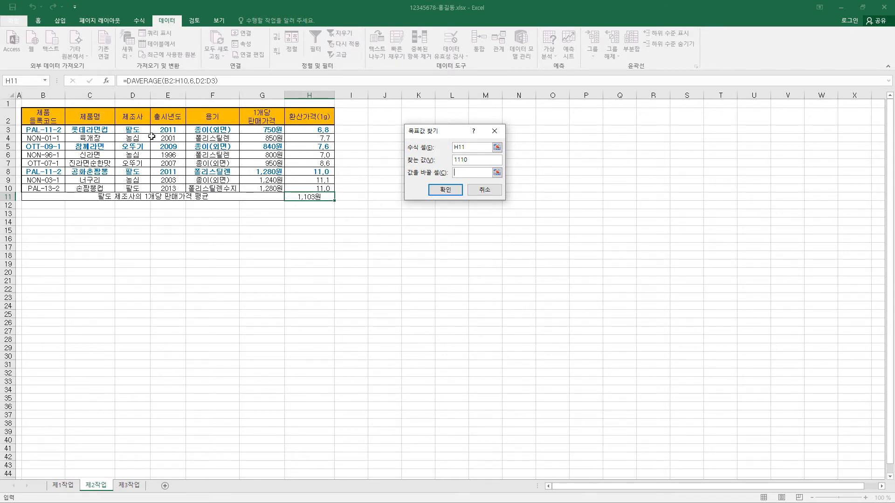
pyautogui.click(272, 129)
pyautogui.click(455, 191)
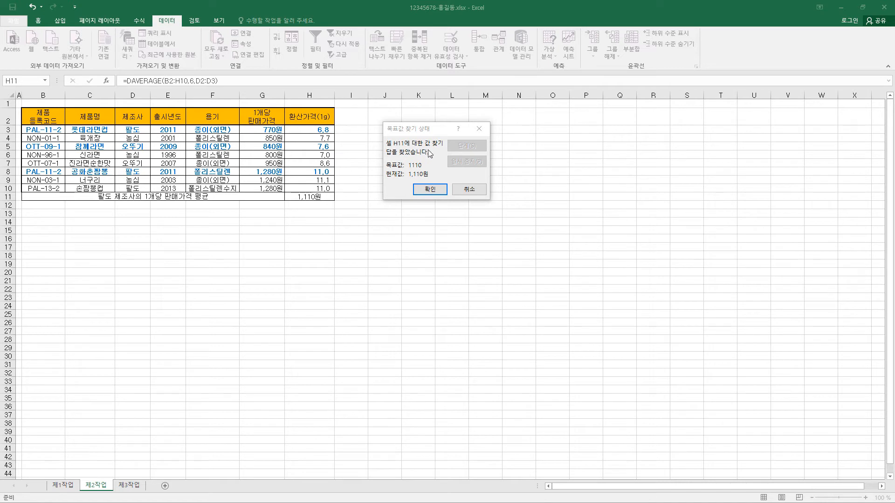
pyautogui.click(438, 192)
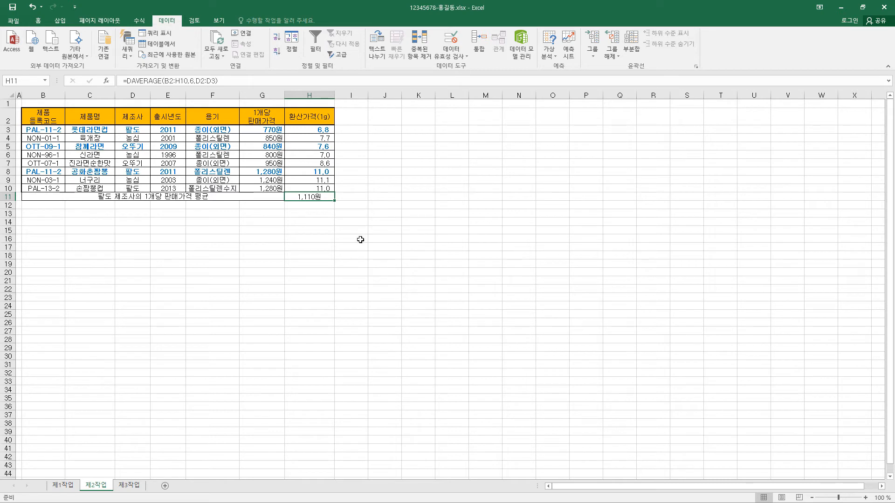
# Step: Copy the 제조사 and 환산가격(1g) header cells to B14:C14 as filter criteria headings
pyautogui.click(136, 116)
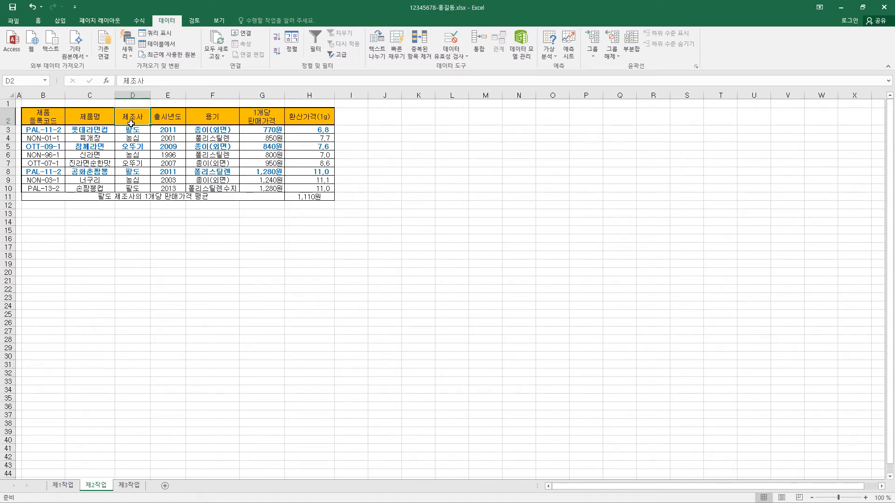
pyautogui.keyDown('ctrl'); pyautogui.click(314, 116); pyautogui.keyUp('ctrl')
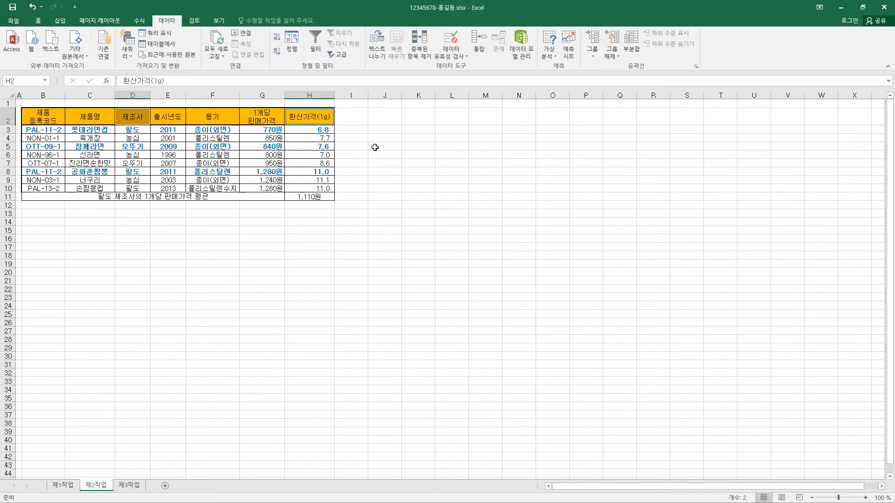
pyautogui.hotkey('ctrl', 'c')
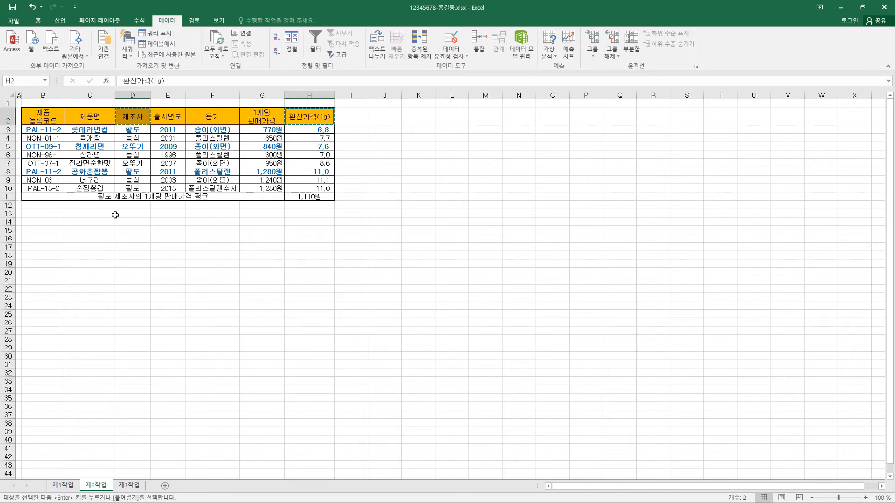
pyautogui.click(48, 222)
pyautogui.hotkey('ctrl', 'v')
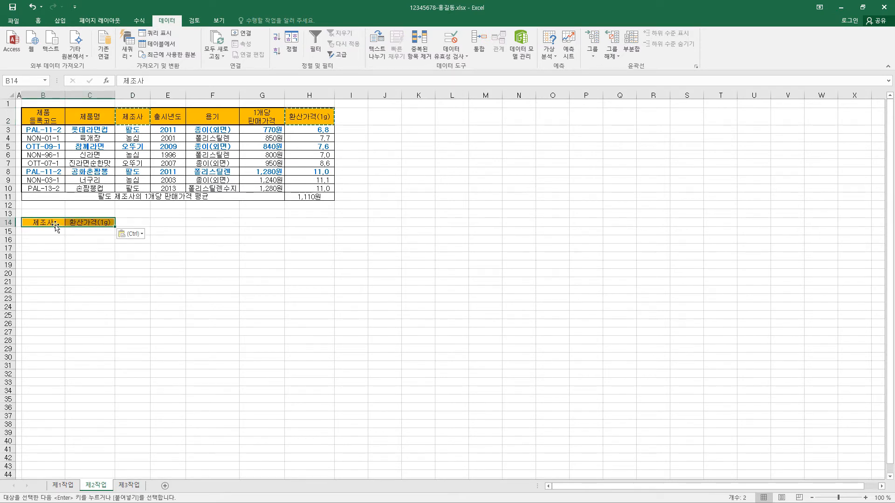
# Step: Enter the filter criteria 농심 in B15 and >=10 in C16, on separate rows
pyautogui.click(51, 231)
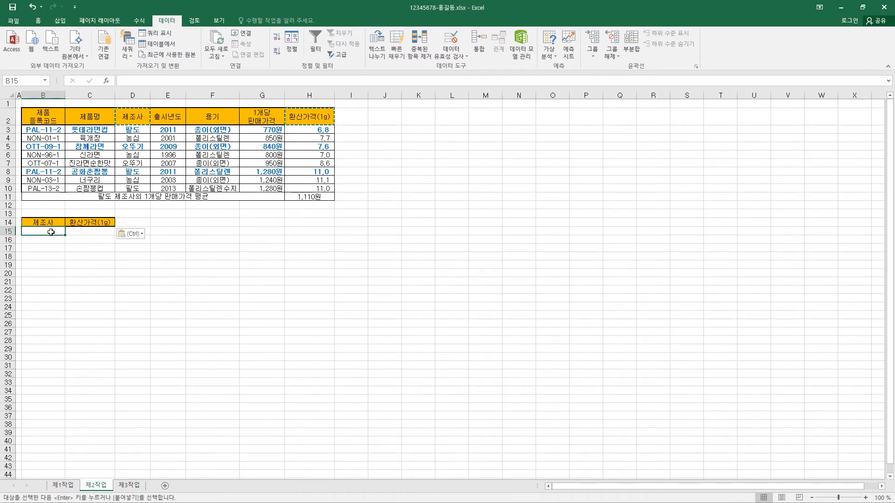
pyautogui.write('ㄴ')
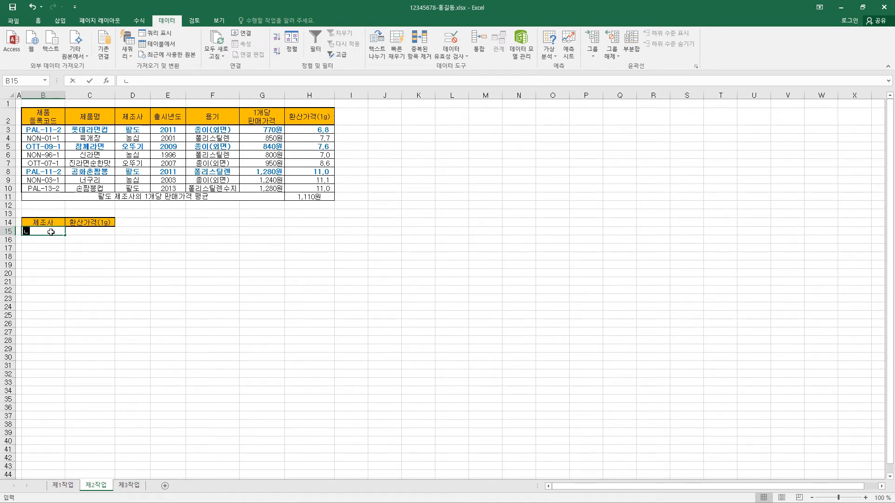
pyautogui.write('ㅇㅗㅇㅅㅣ')
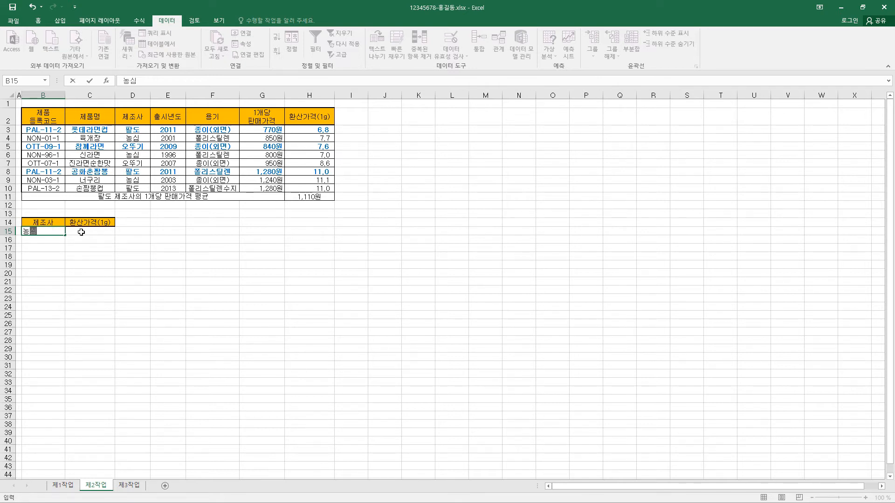
pyautogui.click(56, 231)
pyautogui.click(82, 240)
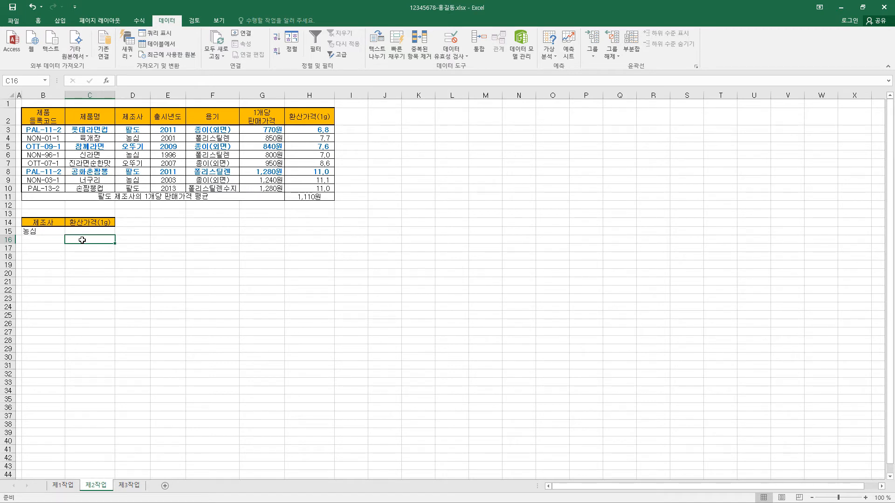
pyautogui.write('>=10')
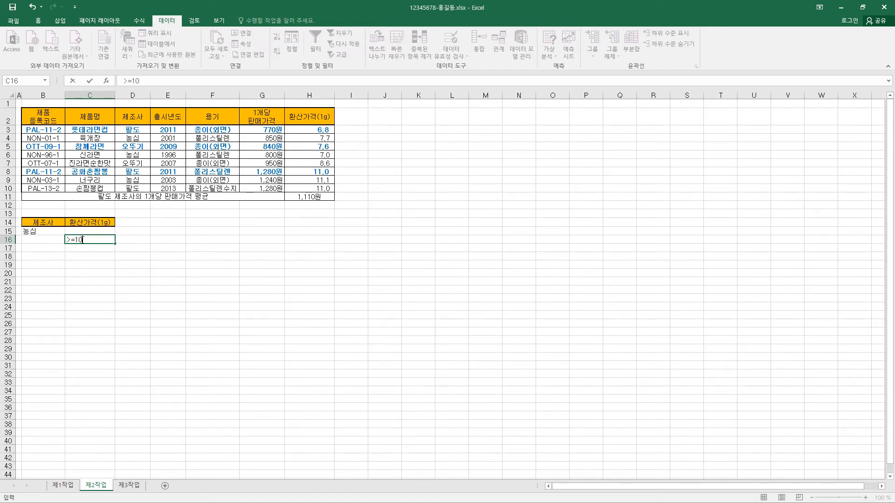
pyautogui.press('Return')
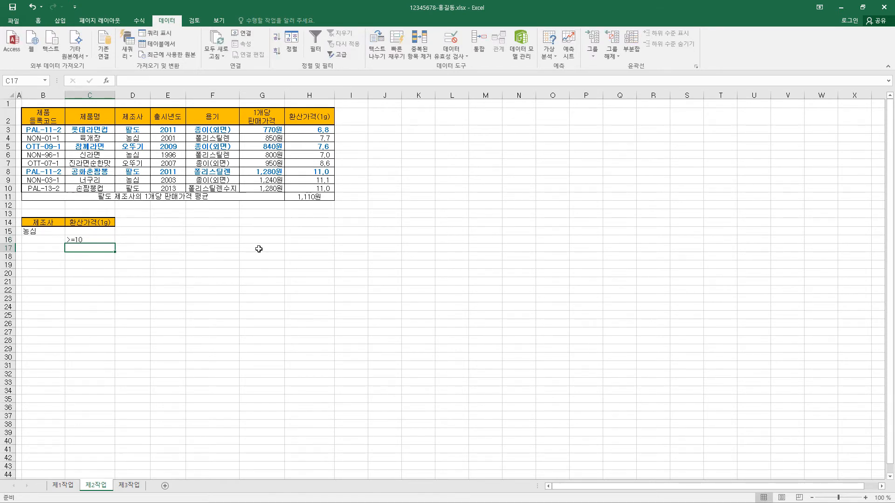
# Step: Apply an advanced filter to B2:H10 with criteria range B14:C16, copying the results to B18
pyautogui.moveTo(47, 120); pyautogui.dragTo(315, 188)
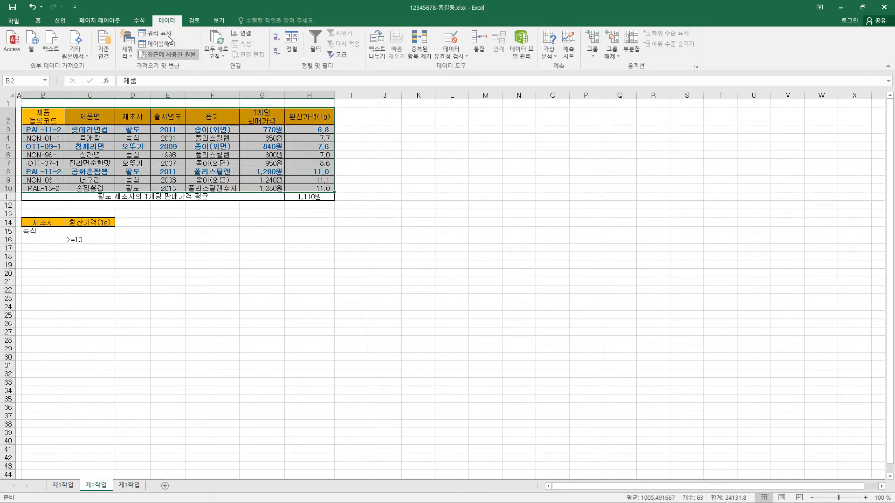
pyautogui.click(342, 55)
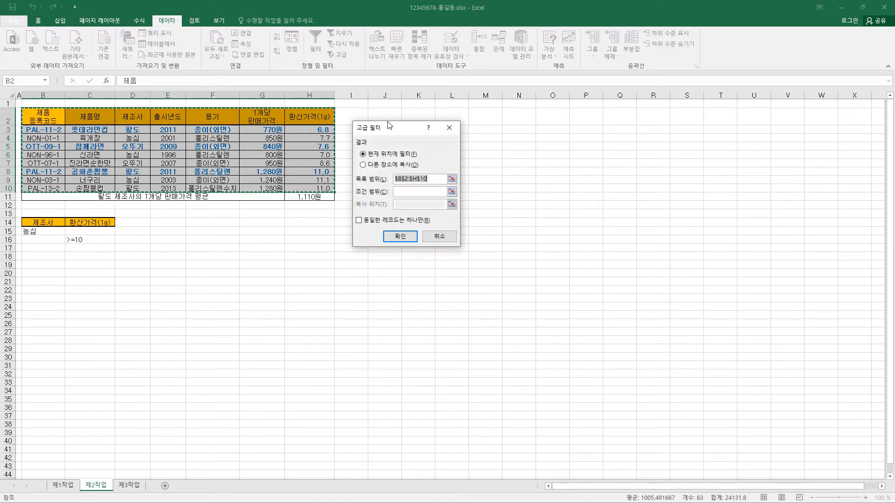
pyautogui.moveTo(392, 129); pyautogui.dragTo(391, 116)
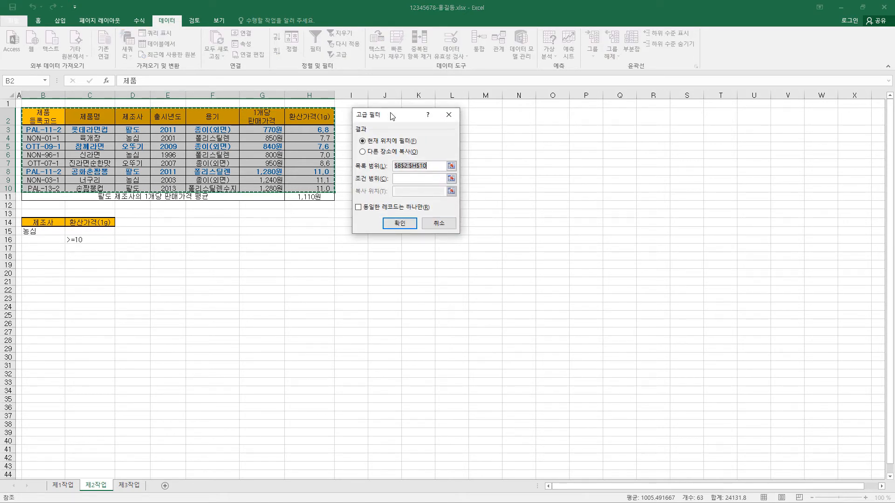
pyautogui.click(392, 153)
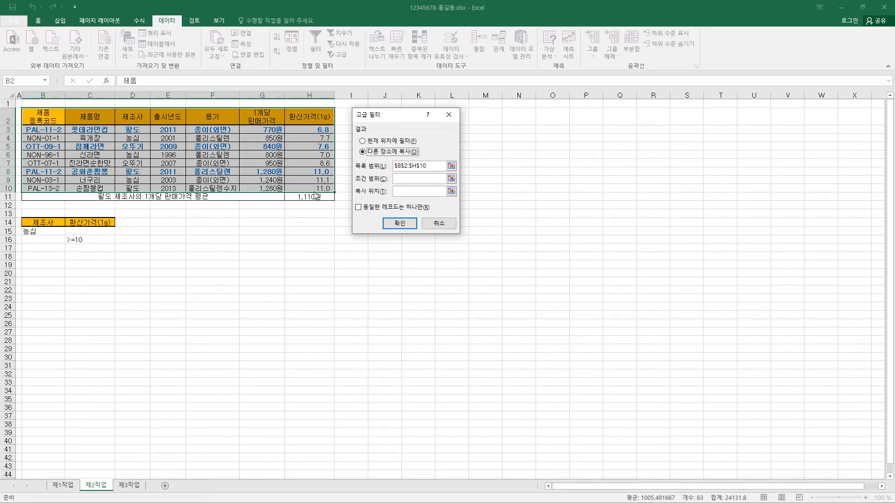
pyautogui.click(402, 179)
pyautogui.moveTo(47, 224); pyautogui.dragTo(112, 240)
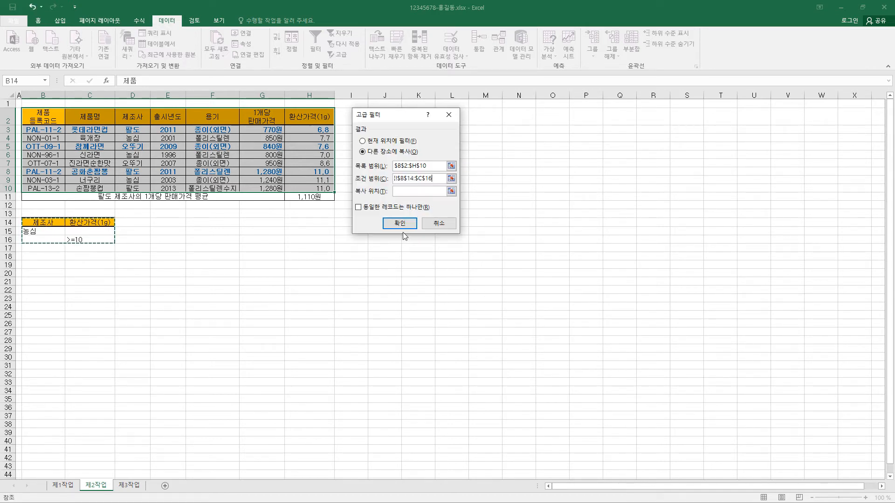
pyautogui.click(406, 192)
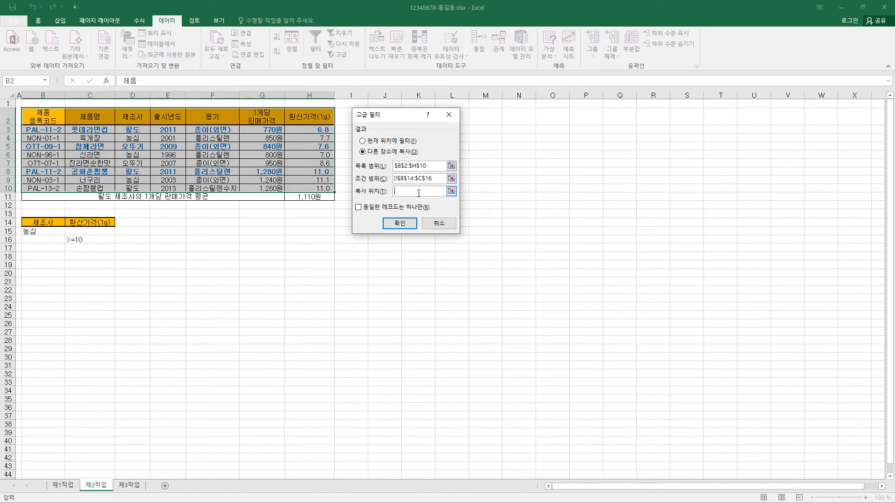
pyautogui.click(46, 256)
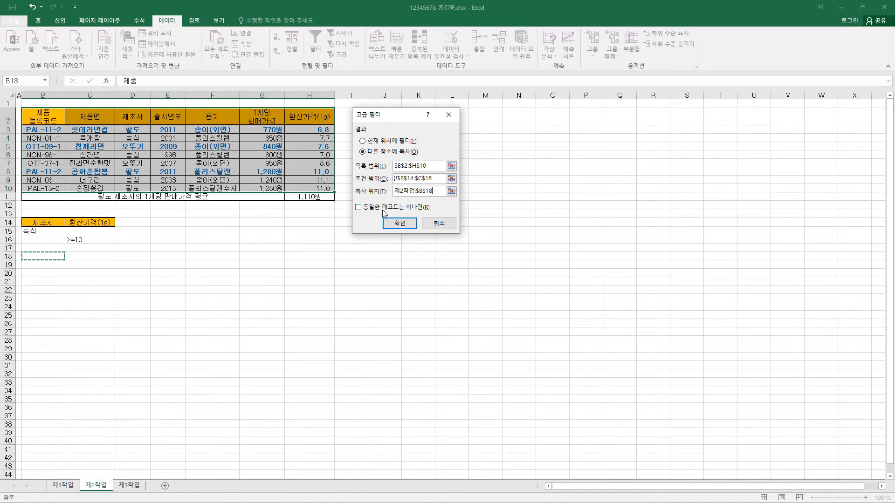
pyautogui.click(400, 223)
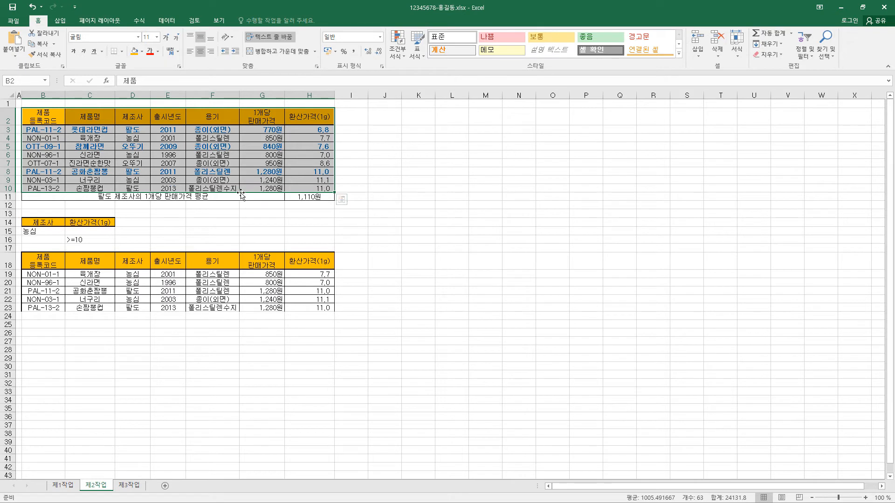
# Step: Edit the current worksheet's conditional formatting rule, removing the 제1작업 sheet reference so its formula reads =$H3<=7
pyautogui.click(360, 213)
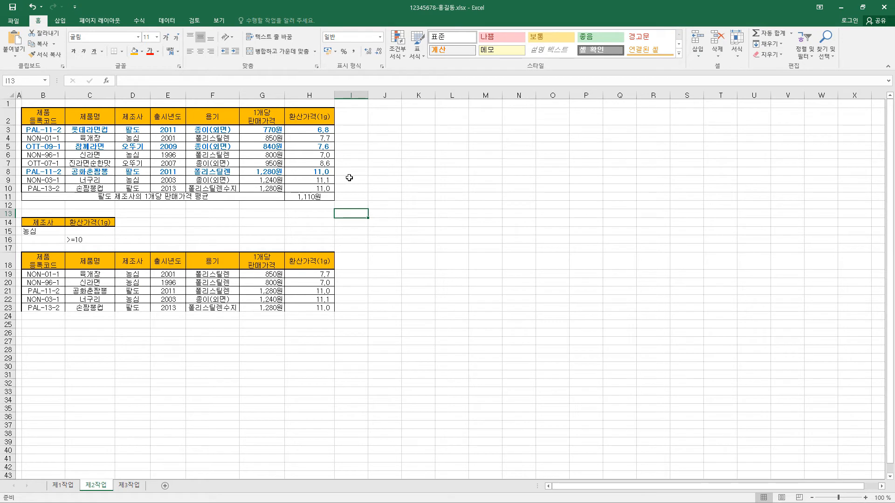
pyautogui.click(276, 170)
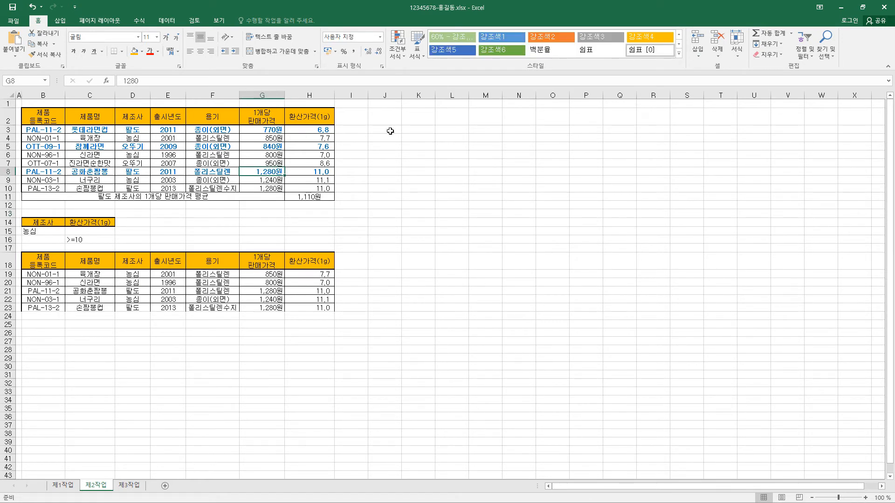
pyautogui.click(404, 57)
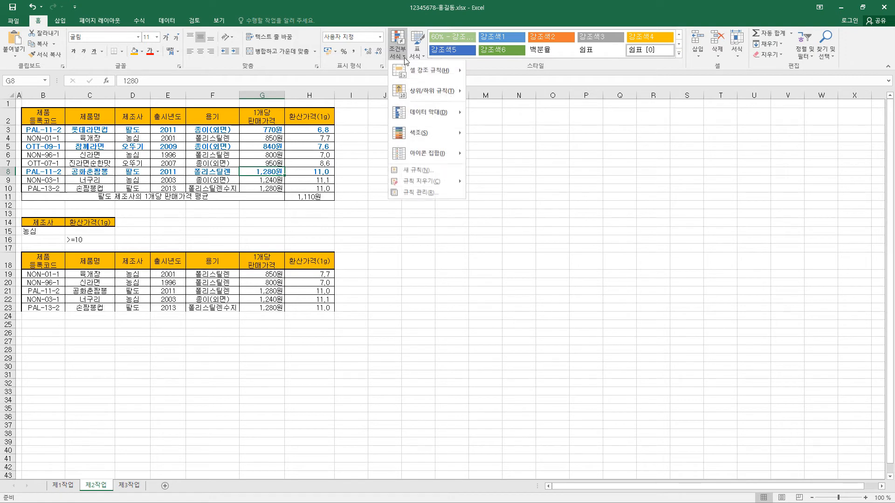
pyautogui.click(420, 192)
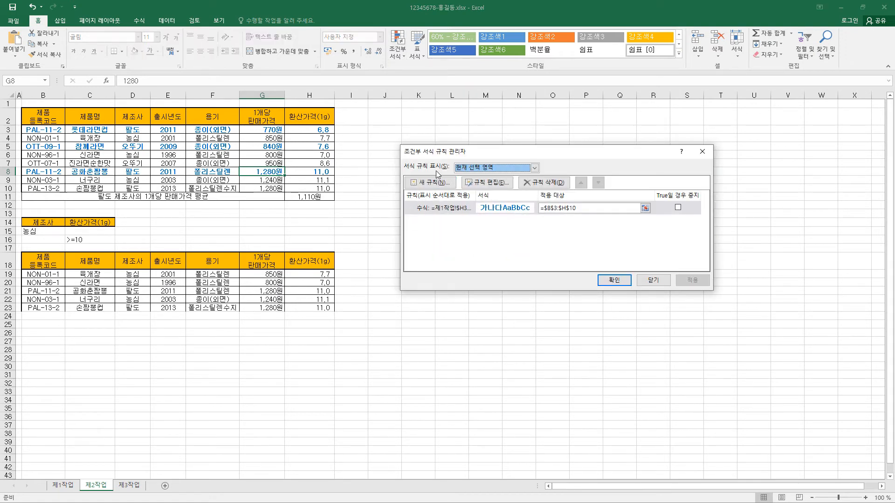
pyautogui.click(511, 173)
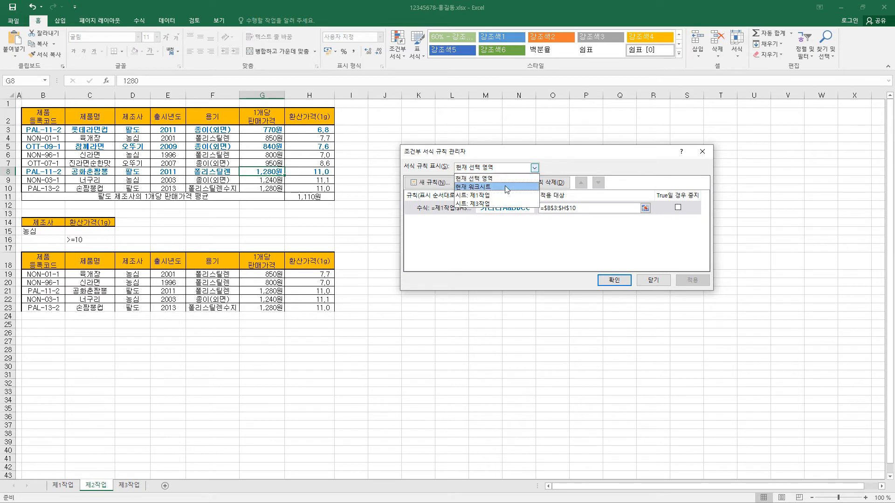
pyautogui.click(504, 185)
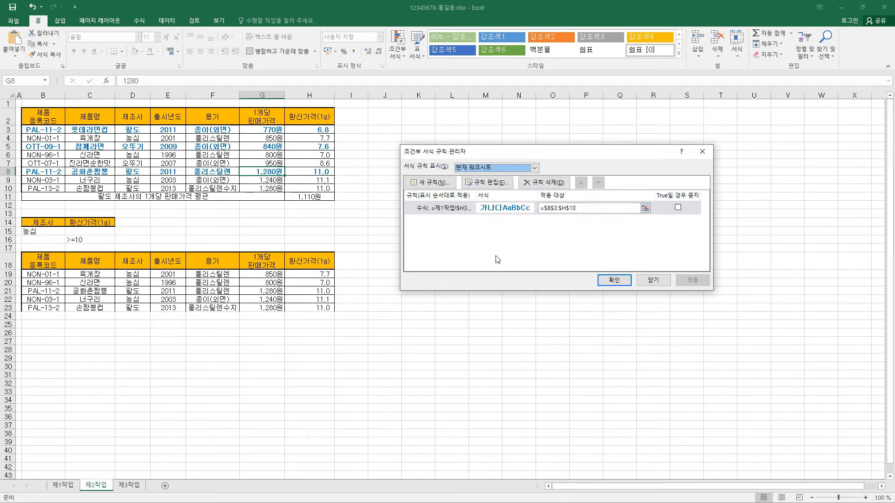
pyautogui.click(446, 212)
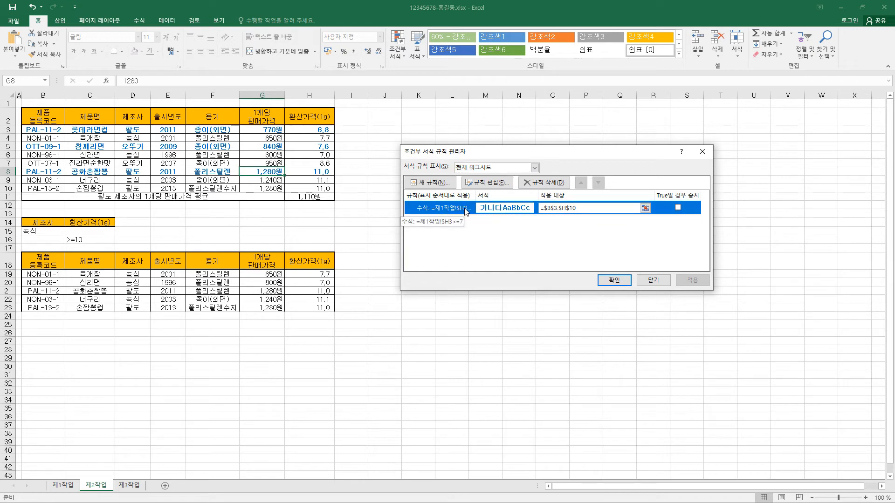
pyautogui.click(498, 183)
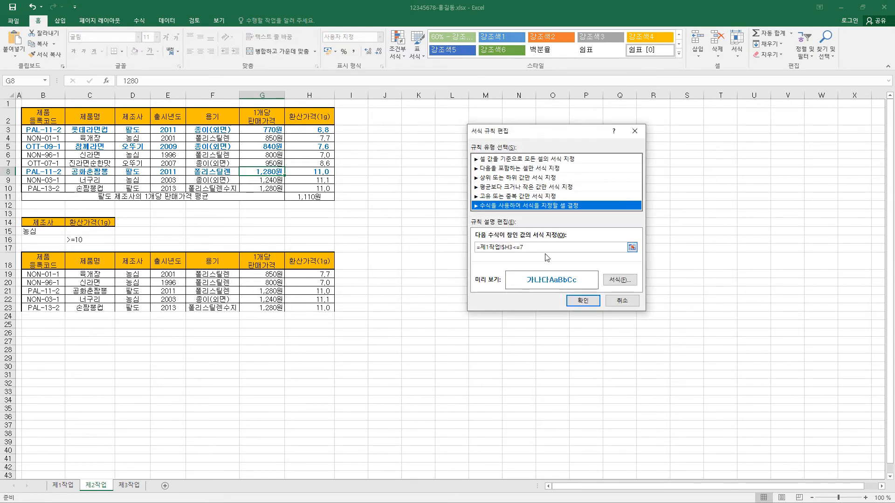
pyautogui.moveTo(550, 131); pyautogui.dragTo(480, 145)
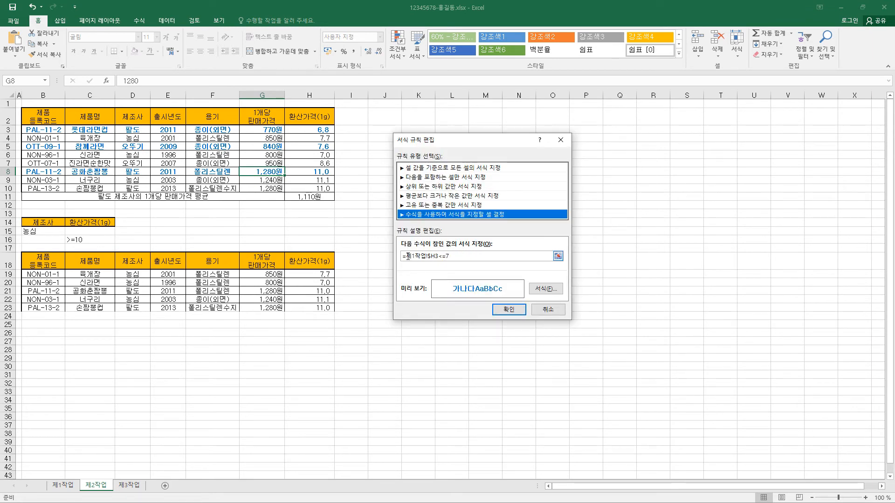
pyautogui.moveTo(407, 256); pyautogui.dragTo(428, 257)
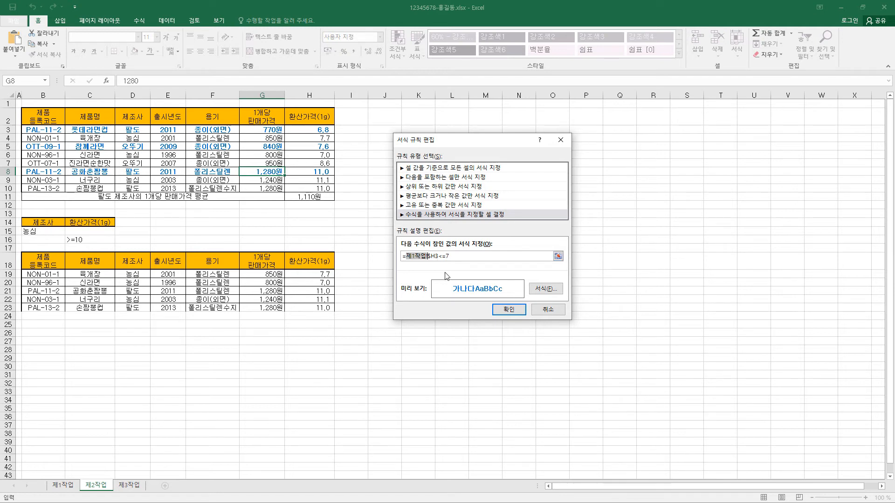
pyautogui.press('BackSpace')
pyautogui.click(509, 309)
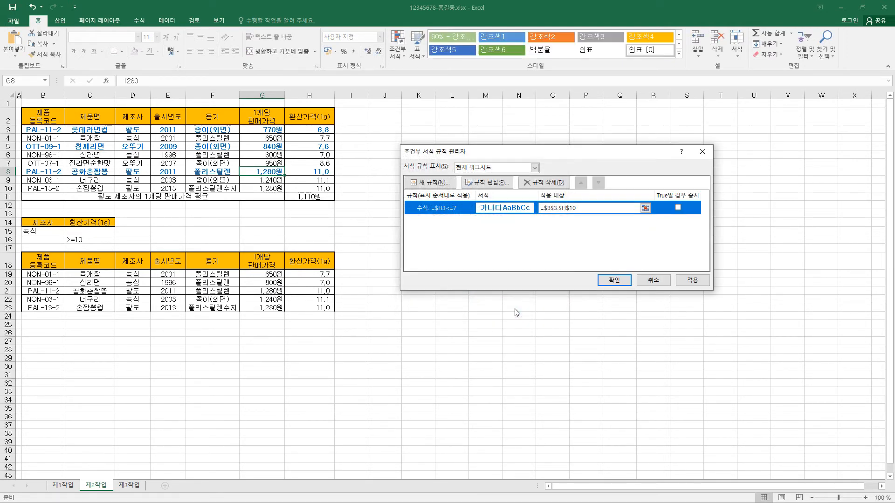
# Step: Reselect $B$3:$H$10 as the range the conditional formatting rule applies to and accept the rule changes
pyautogui.click(568, 209)
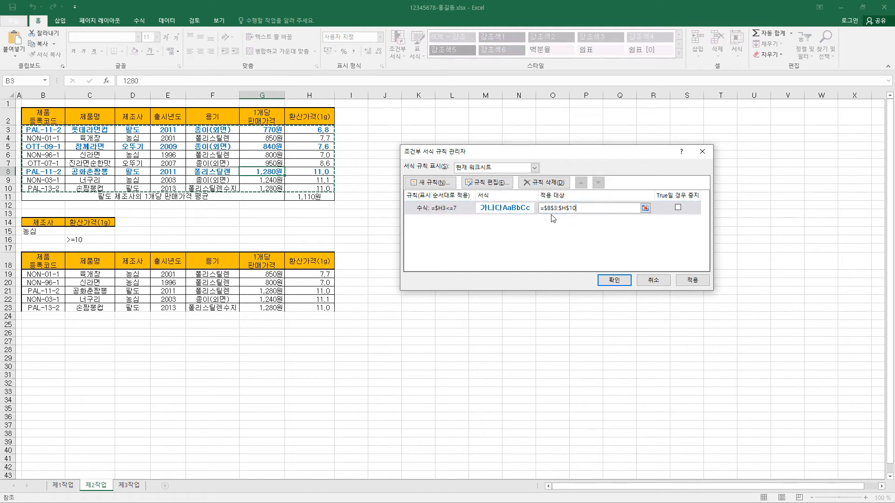
pyautogui.click(646, 209)
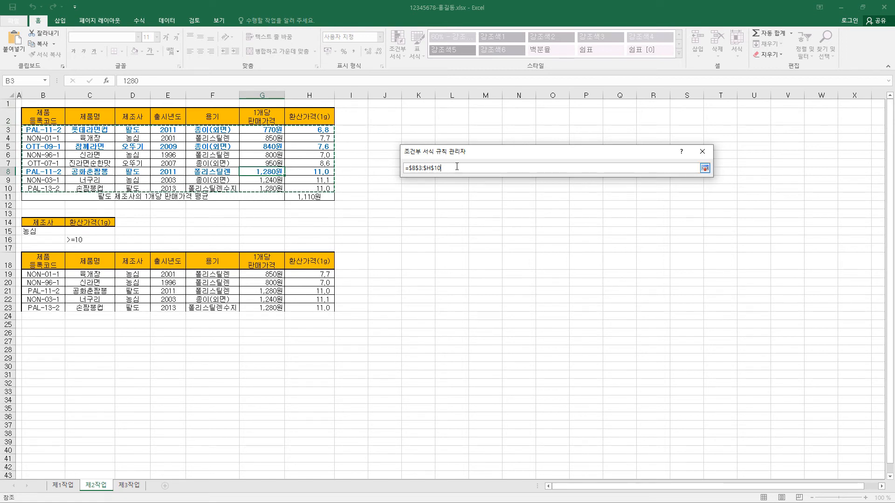
pyautogui.moveTo(36, 129); pyautogui.dragTo(145, 137)
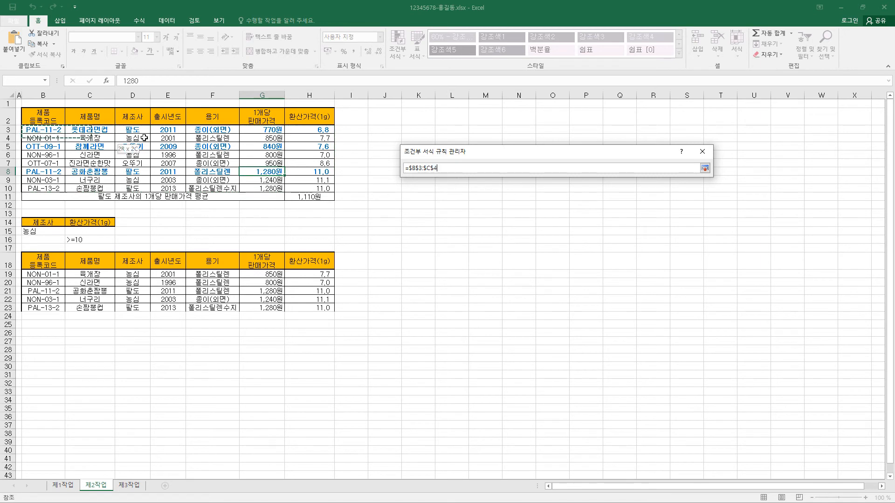
pyautogui.moveTo(276, 181); pyautogui.dragTo(315, 188)
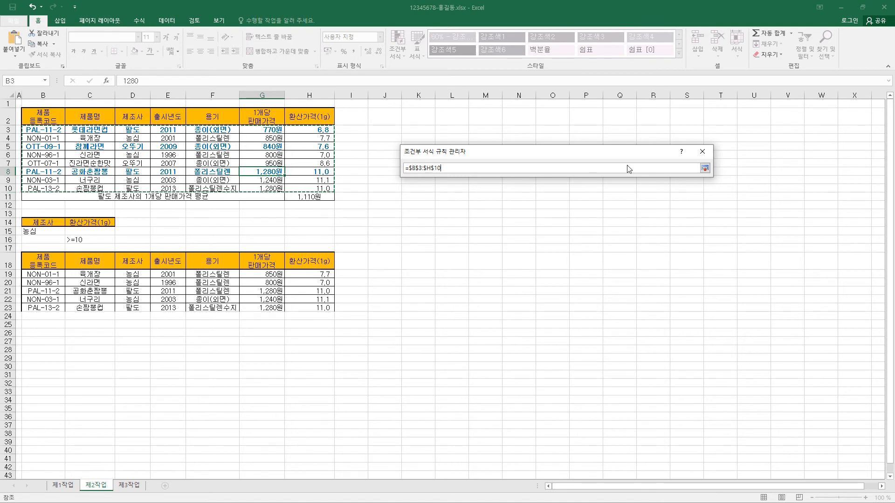
pyautogui.click(704, 168)
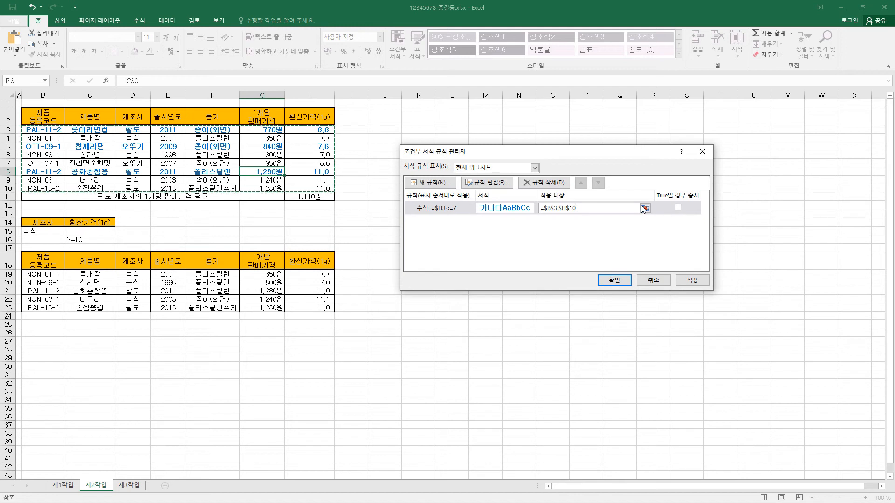
pyautogui.click(614, 284)
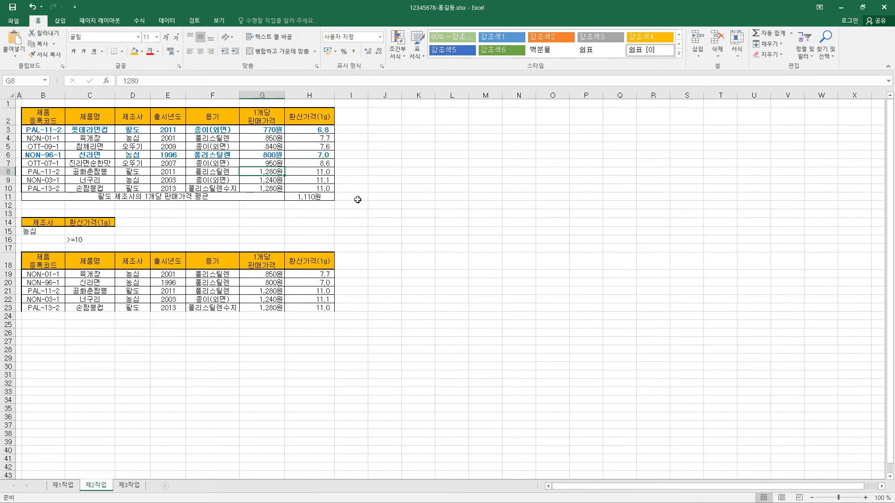
# Step: Copy B4:H12 from the 제1작업 sheet and paste it at B2 on 제3작업, keeping the source column widths
pyautogui.click(67, 487)
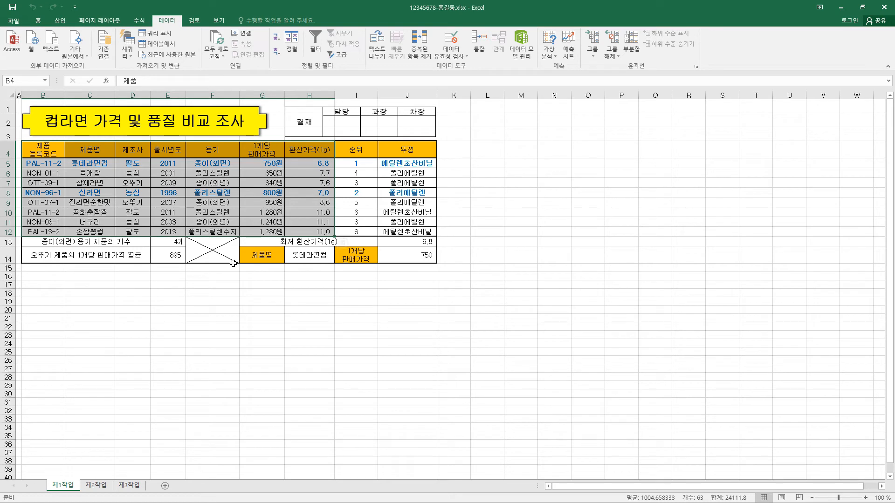
pyautogui.hotkey('ctrl', 'c')
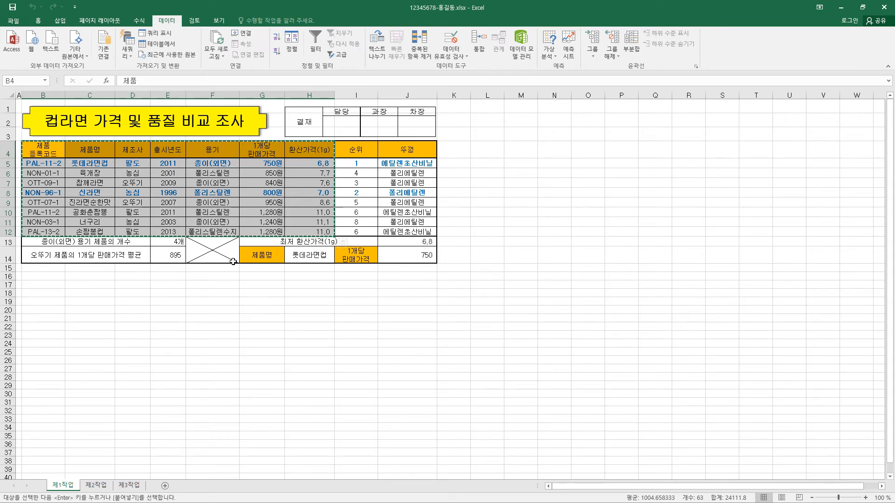
pyautogui.click(134, 487)
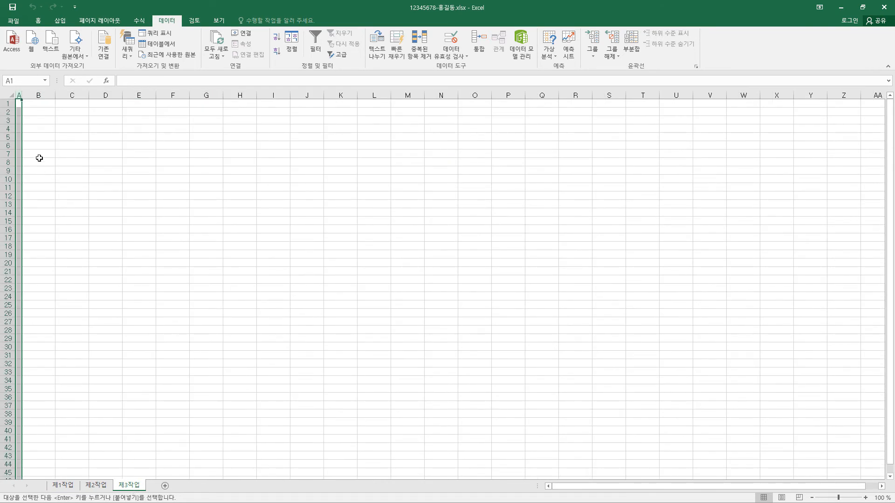
pyautogui.click(39, 112)
pyautogui.click(38, 21)
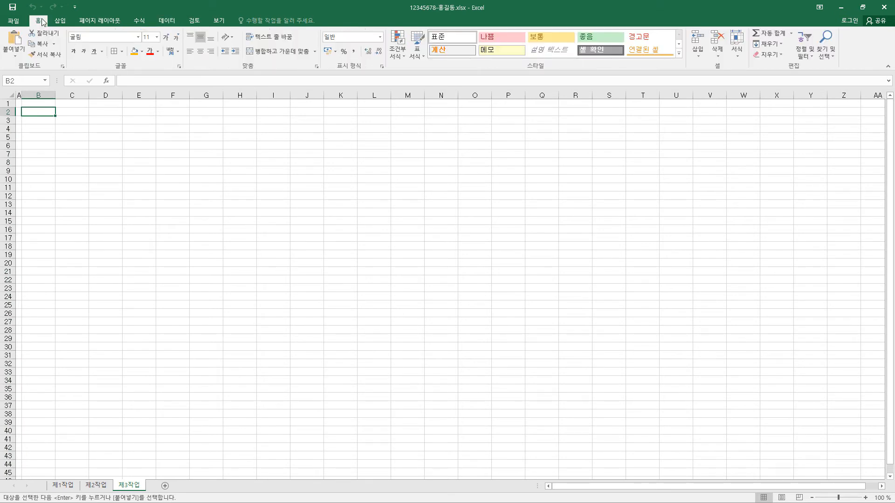
pyautogui.click(16, 58)
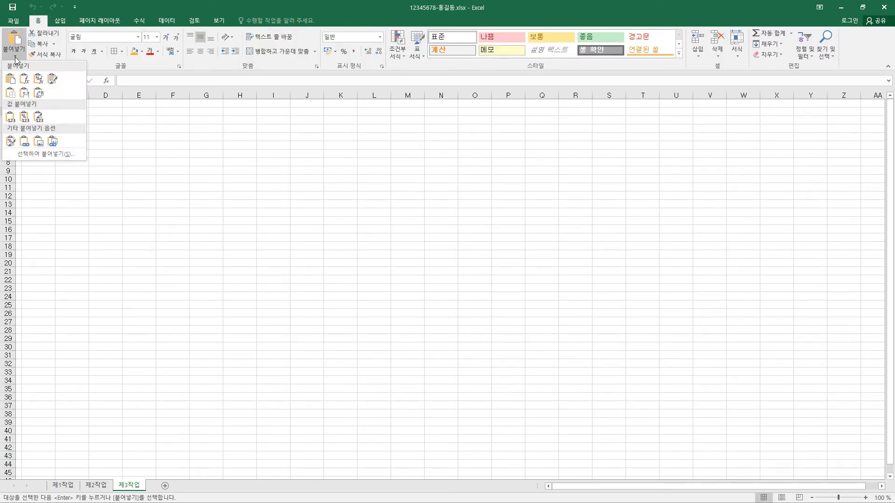
pyautogui.click(22, 93)
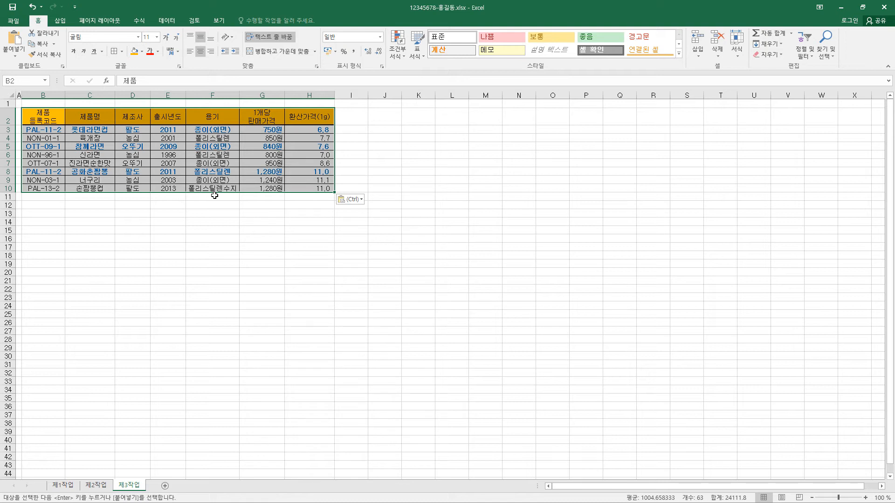
# Step: Sort the pasted table on 제3작업 by 제조사 in descending order
pyautogui.click(135, 114)
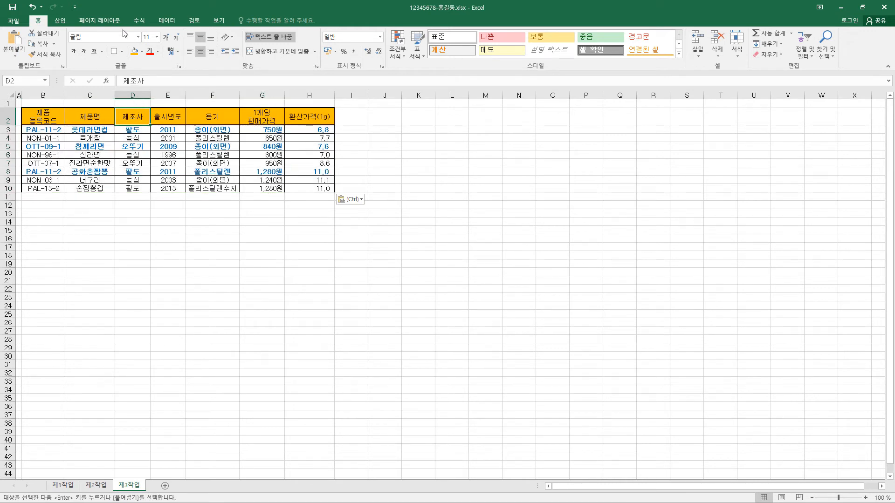
pyautogui.click(166, 20)
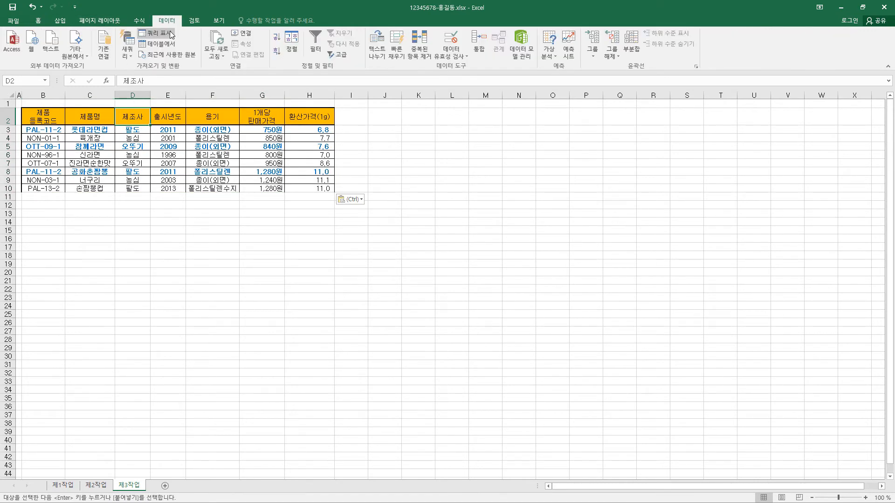
pyautogui.click(278, 52)
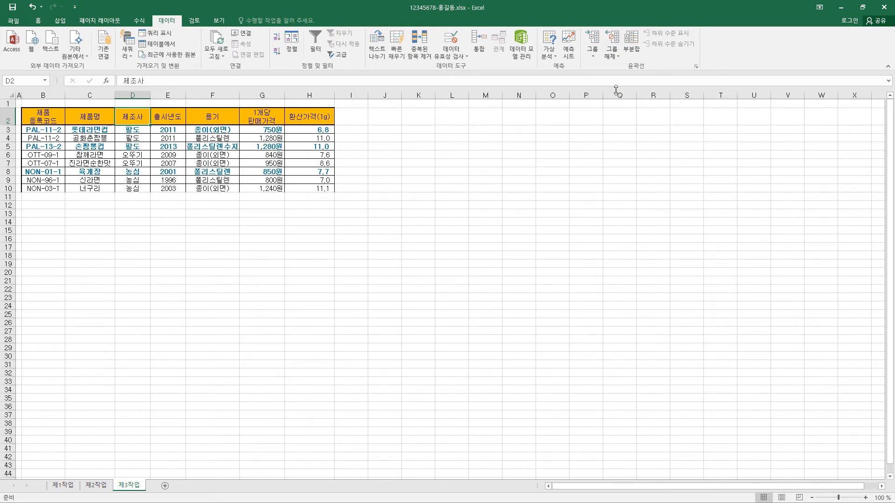
# Step: Add a subtotal grouped by 제조사 that uses the 개수 function on 제품명 only
pyautogui.click(637, 48)
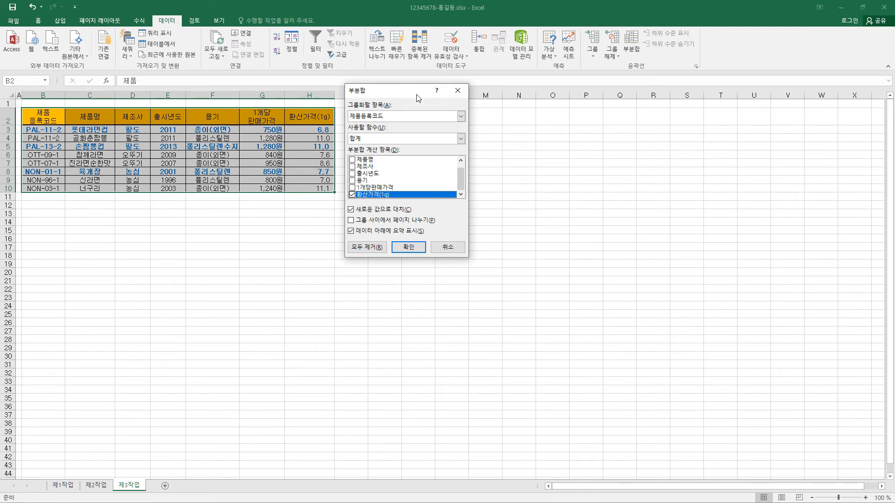
pyautogui.moveTo(416, 95); pyautogui.dragTo(434, 104)
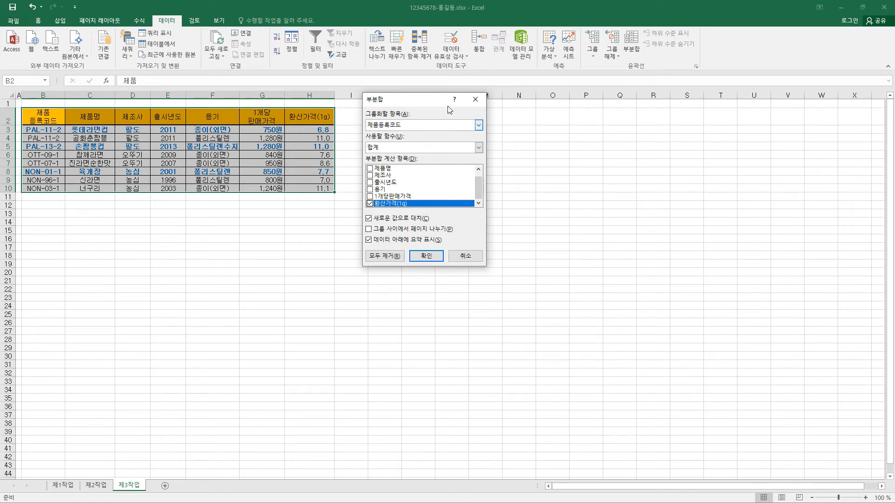
pyautogui.click(422, 127)
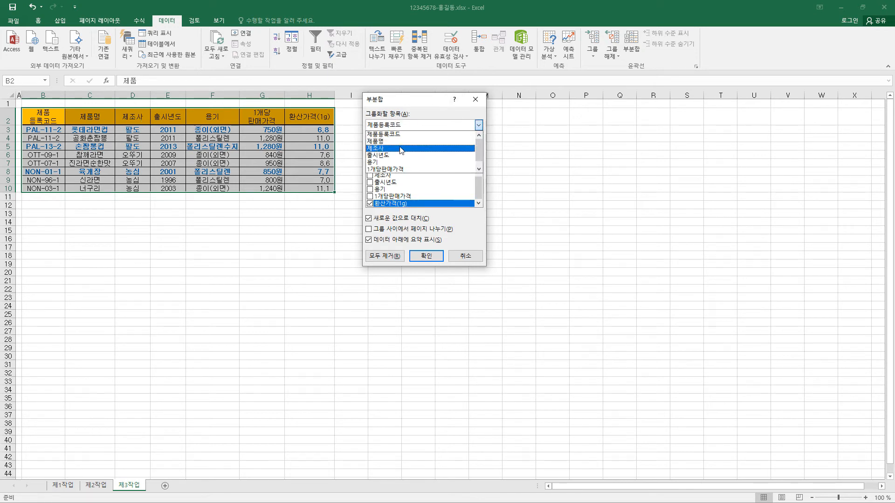
pyautogui.click(396, 145)
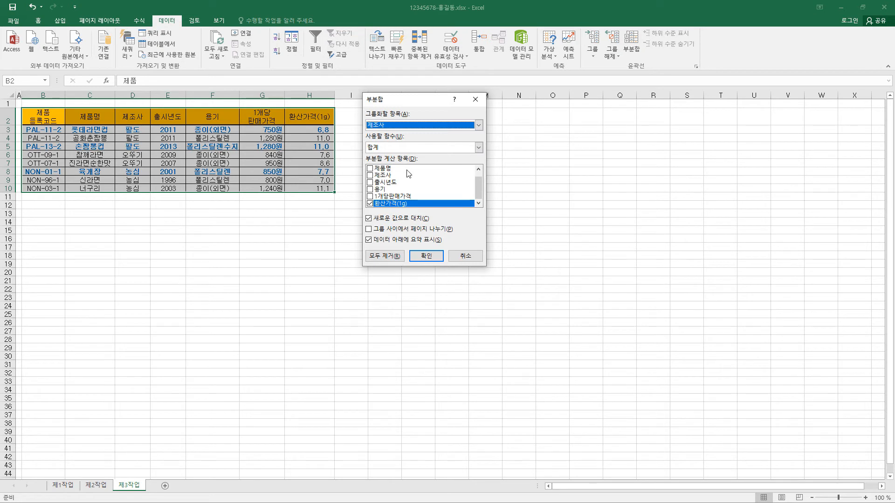
pyautogui.click(371, 203)
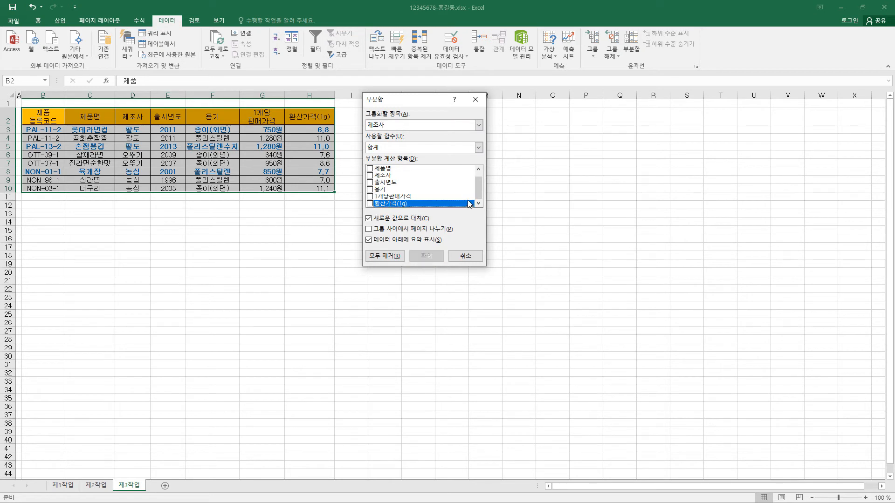
pyautogui.moveTo(482, 191); pyautogui.dragTo(482, 185)
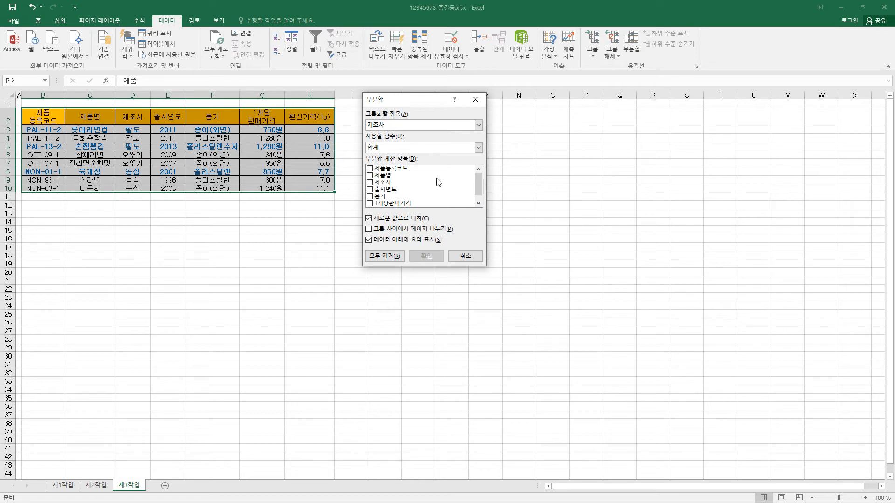
pyautogui.click(376, 177)
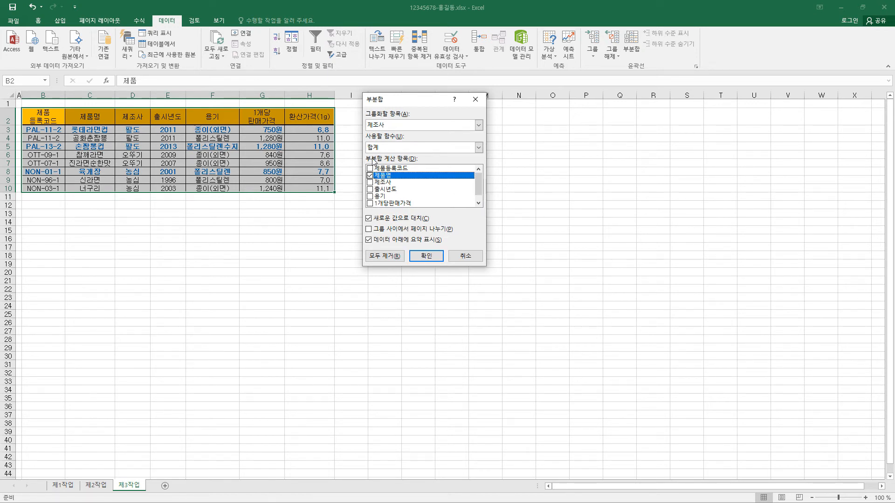
pyautogui.click(389, 148)
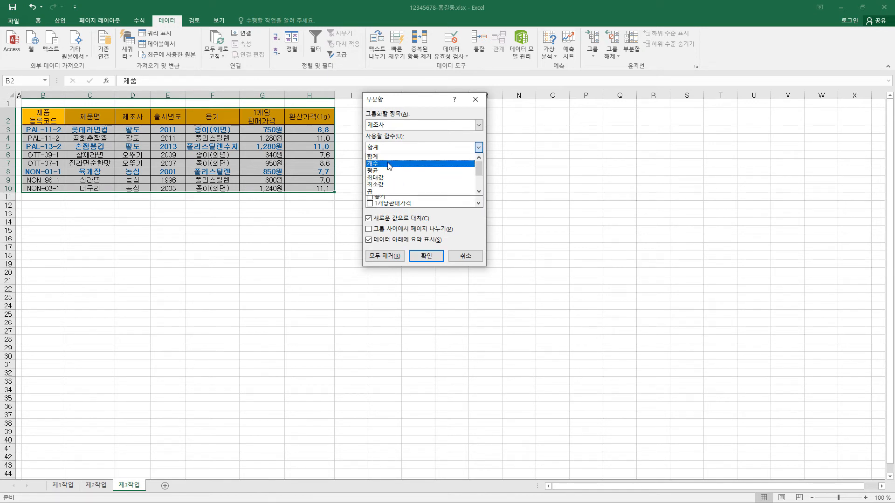
pyautogui.click(390, 163)
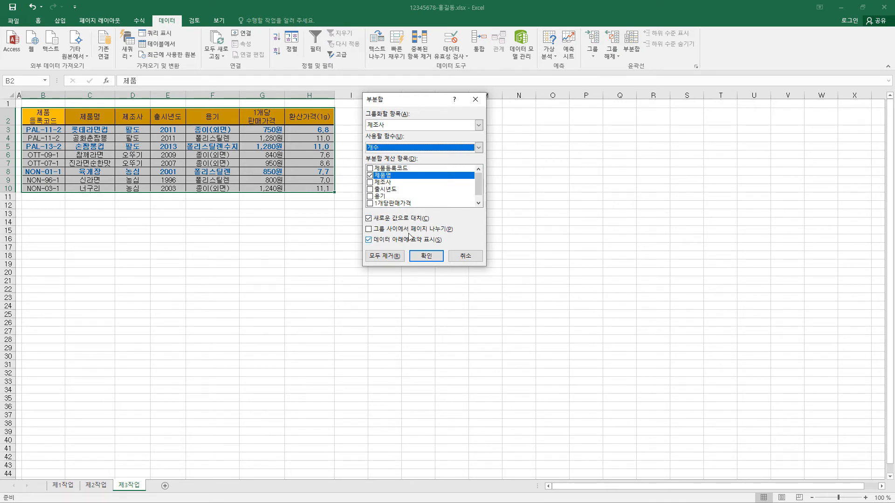
pyautogui.click(426, 256)
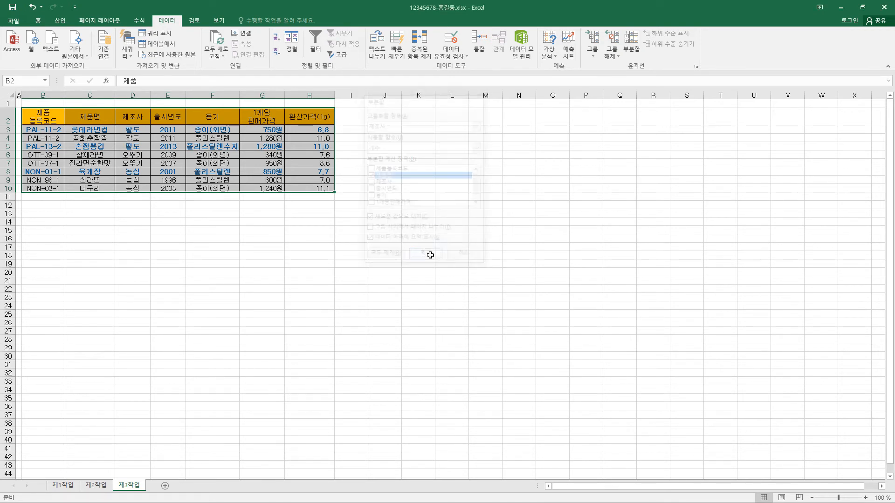
# Step: Add a second subtotal by 제조사 using 최대값 on 환산가격(1g) only, without replacing the existing subtotals
pyautogui.click(632, 47)
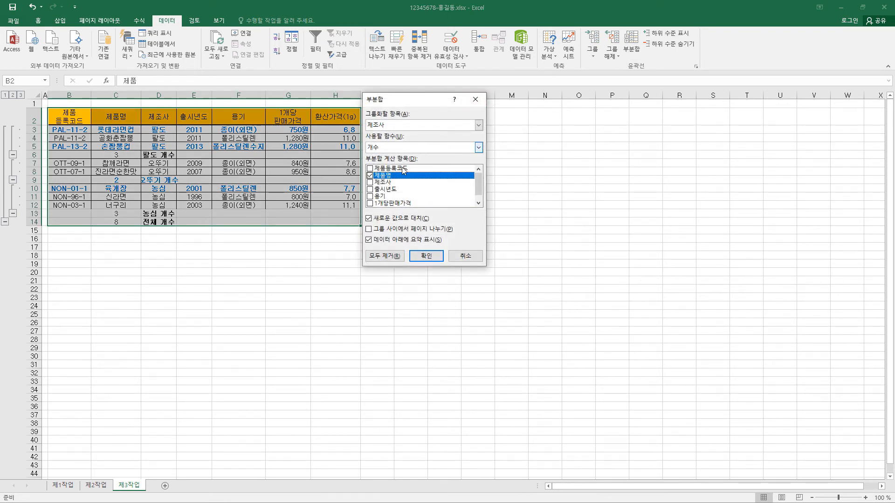
pyautogui.click(370, 175)
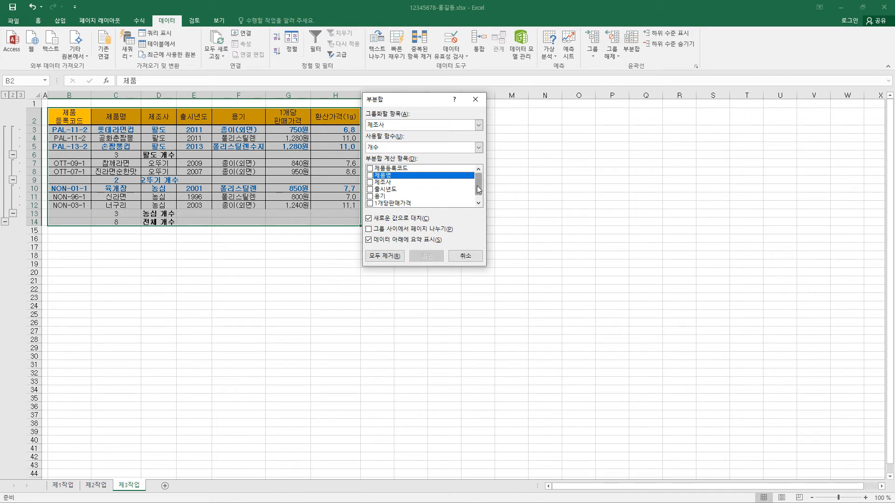
pyautogui.scroll(-1, 478, 189)
pyautogui.click(370, 204)
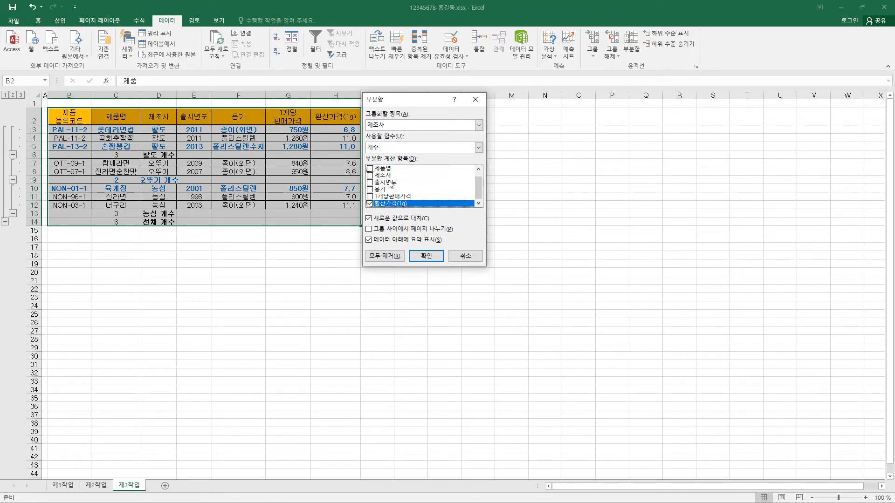
pyautogui.click(404, 150)
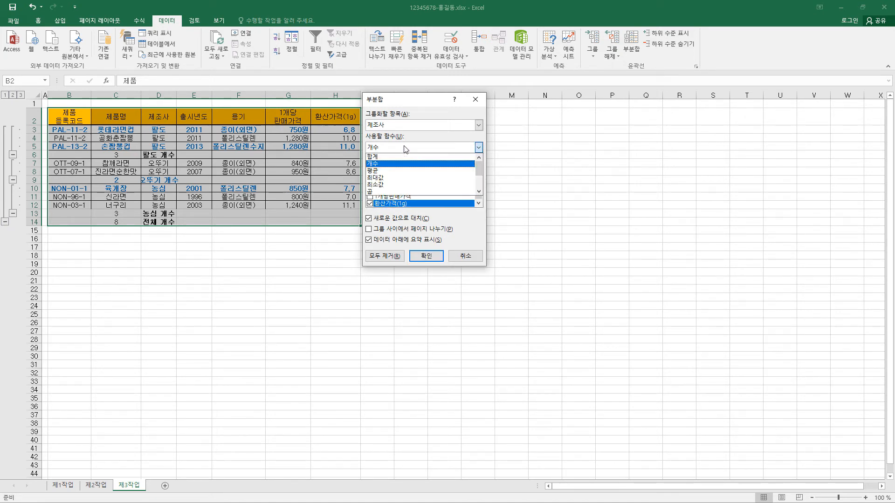
pyautogui.click(404, 182)
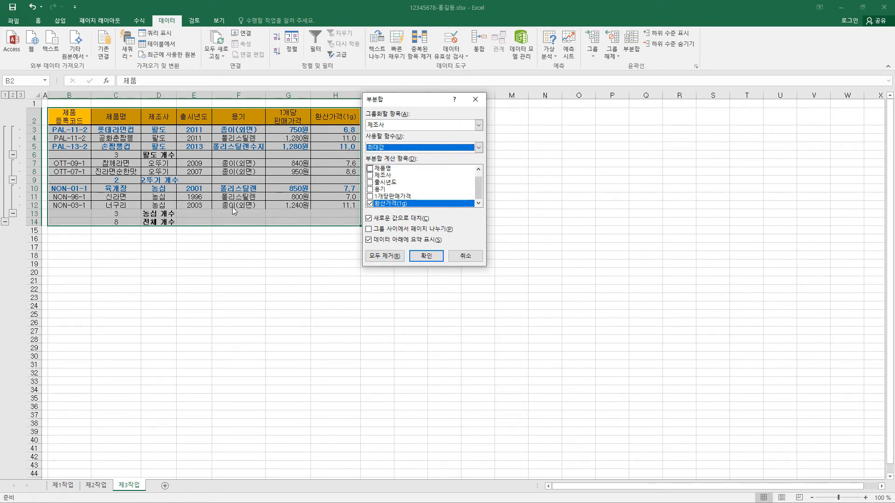
pyautogui.click(369, 219)
pyautogui.click(429, 262)
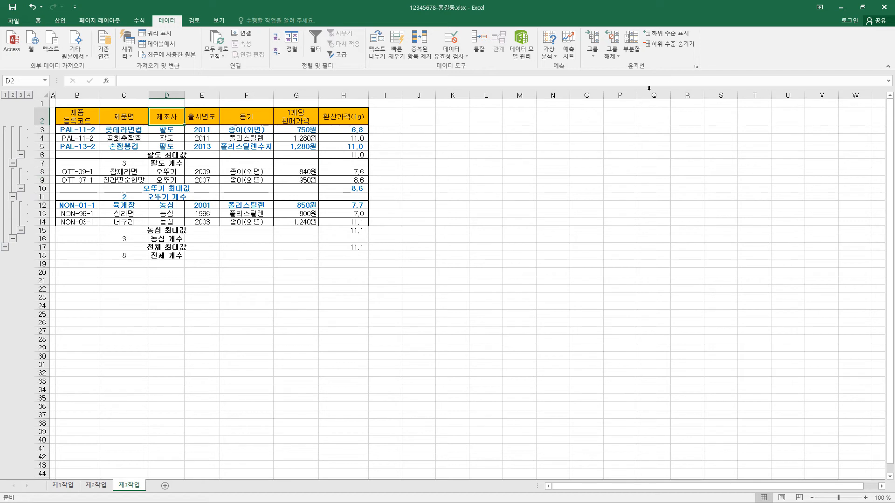
# Step: Clear the subtotal outline and widen the 제조사 column so the subtotal labels fit
pyautogui.click(617, 55)
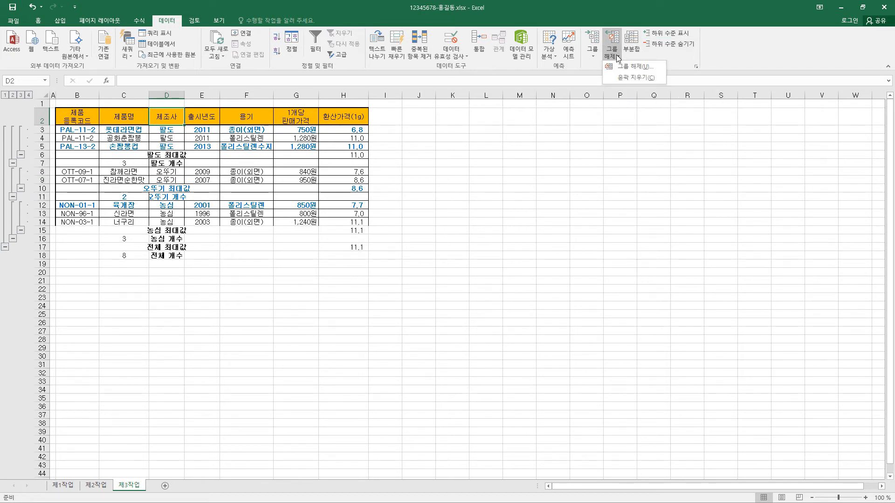
pyautogui.click(627, 78)
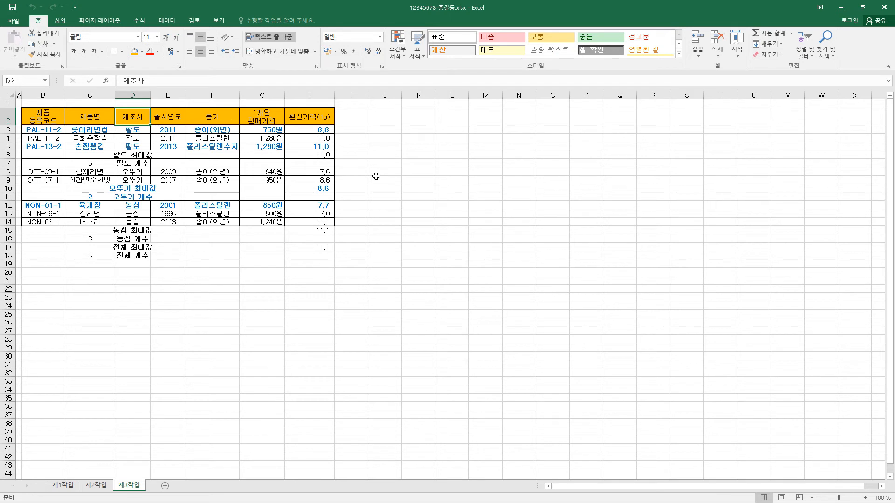
pyautogui.moveTo(150, 96); pyautogui.dragTo(170, 96)
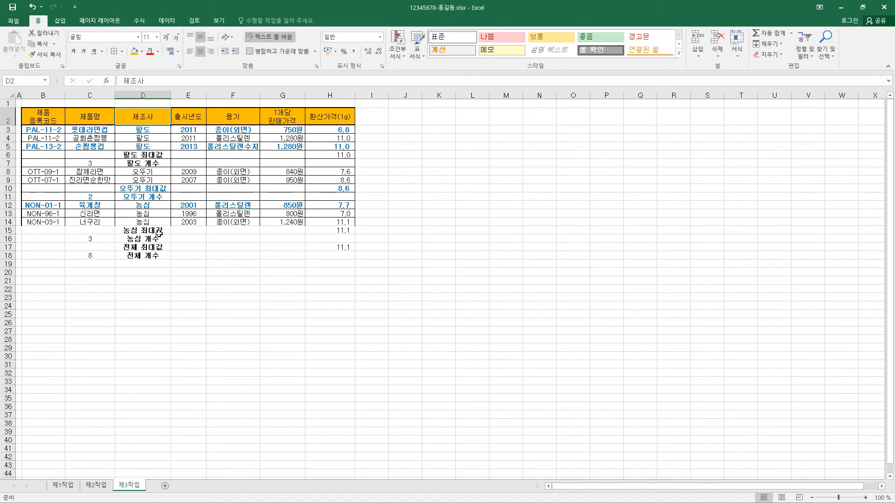
# Step: Check the 제1작업 sheet, return to 제3작업 and list the conditional formatting rules for the whole current worksheet
pyautogui.click(69, 486)
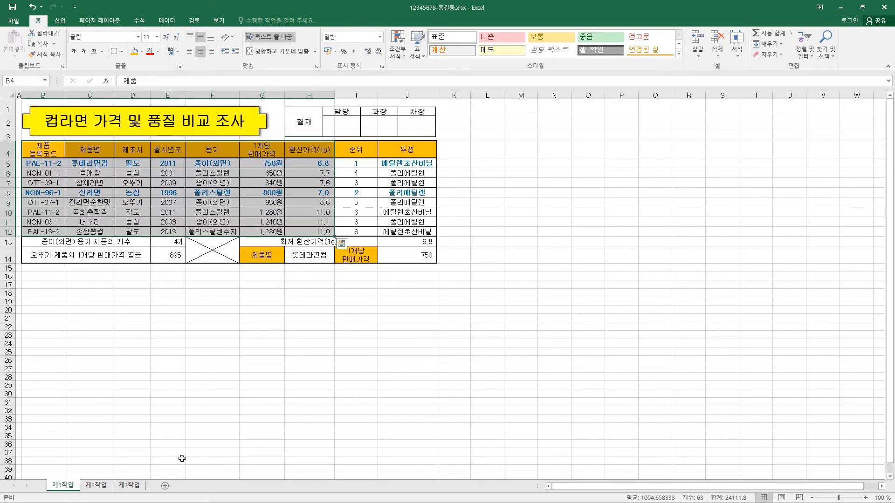
pyautogui.click(131, 486)
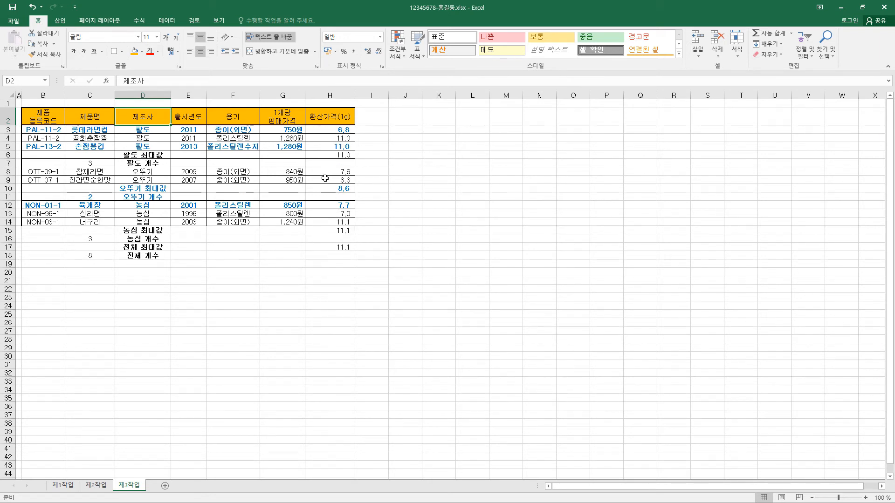
pyautogui.click(242, 148)
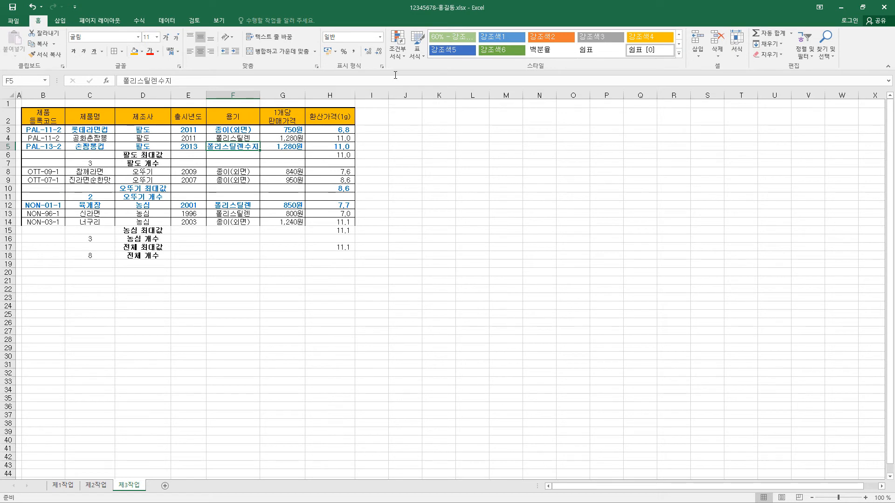
pyautogui.click(404, 54)
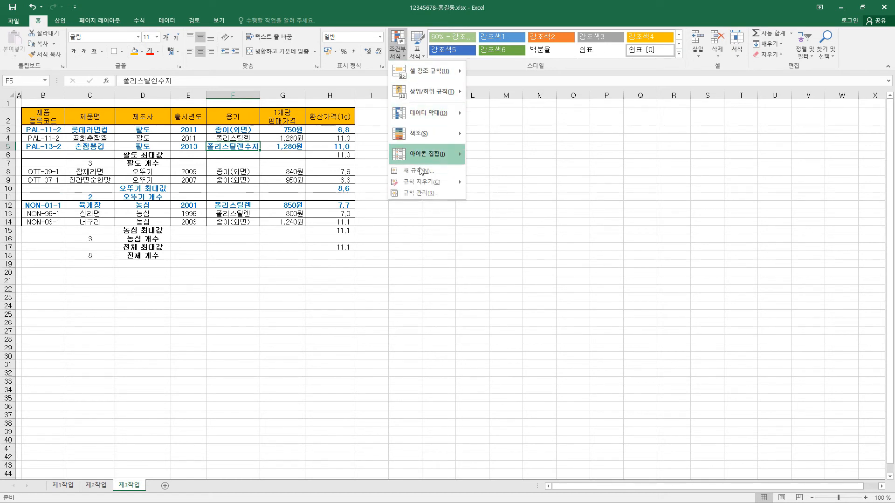
pyautogui.click(421, 194)
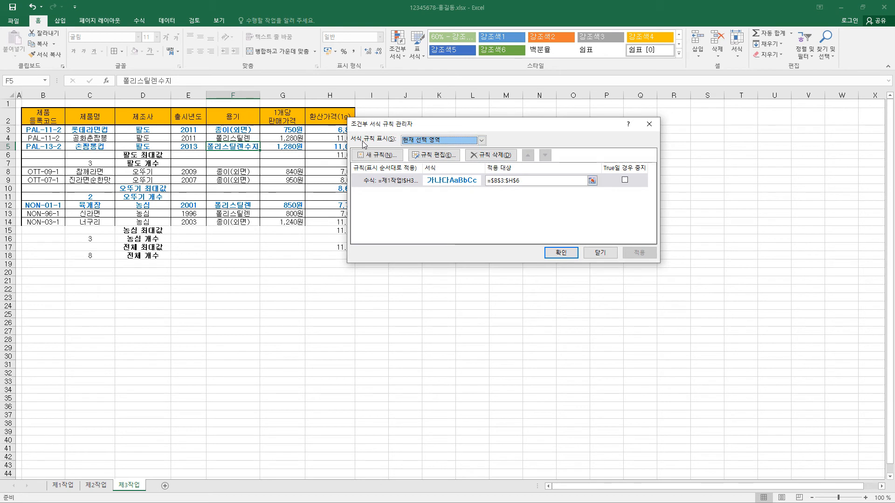
pyautogui.click(462, 144)
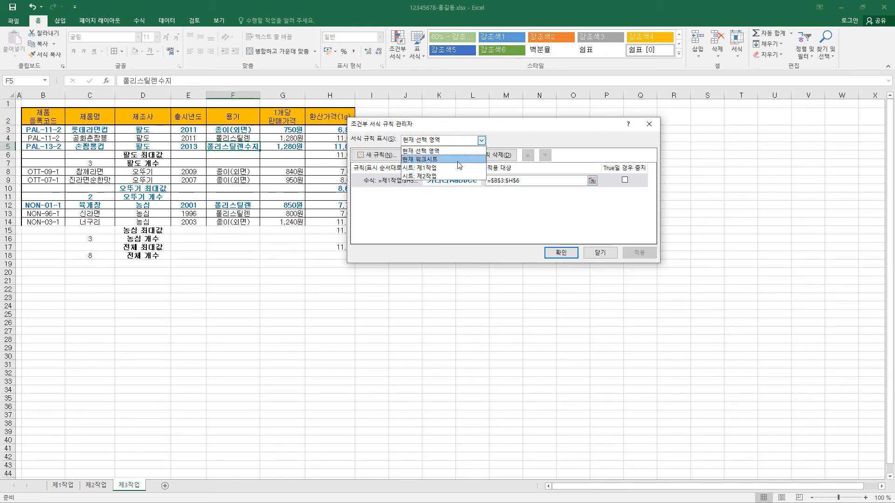
pyautogui.click(458, 160)
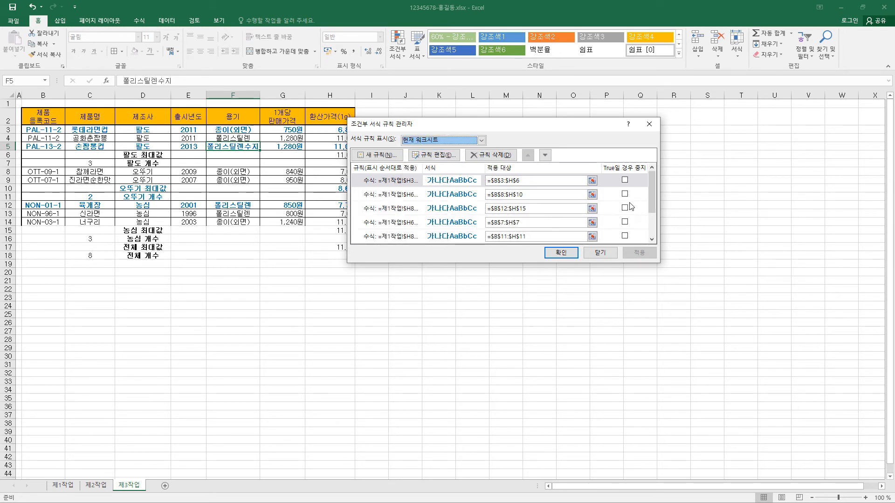
# Step: Delete all of the worksheet's conditional formatting rules except the one applied to $B$3:$H$6
pyautogui.click(652, 231)
pyautogui.moveTo(651, 229)
pyautogui.mouseDown()
pyautogui.moveTo(652, 182)
pyautogui.moveTo(658, 223)
pyautogui.mouseUp()
pyautogui.click(420, 226)
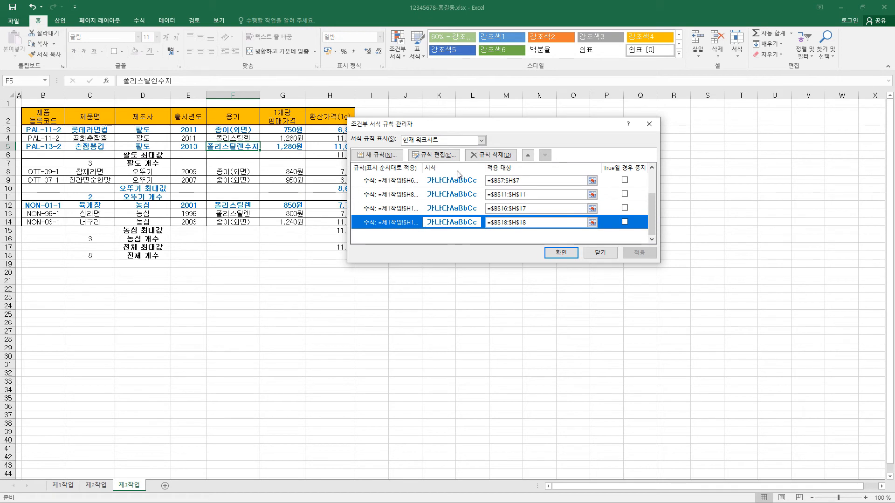
pyautogui.click(497, 158)
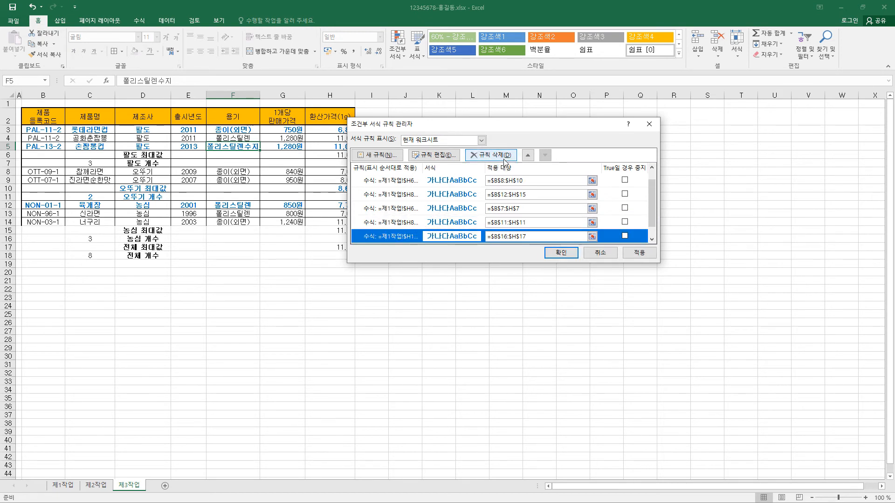
pyautogui.click(501, 158)
pyautogui.click(502, 158)
pyautogui.click(502, 158)
pyautogui.click(502, 158)
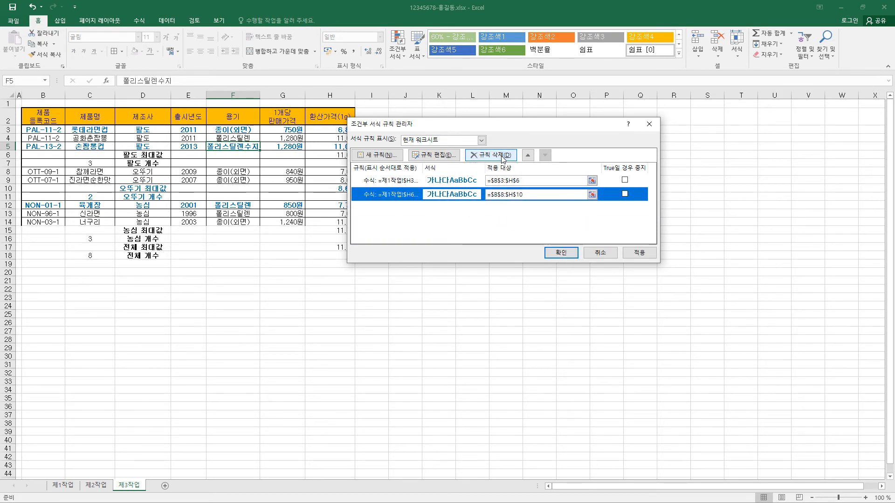
pyautogui.click(503, 158)
# Step: Edit the remaining rule, removing the 제1작업 sheet reference so its formula reads =$H3<=7
pyautogui.click(435, 183)
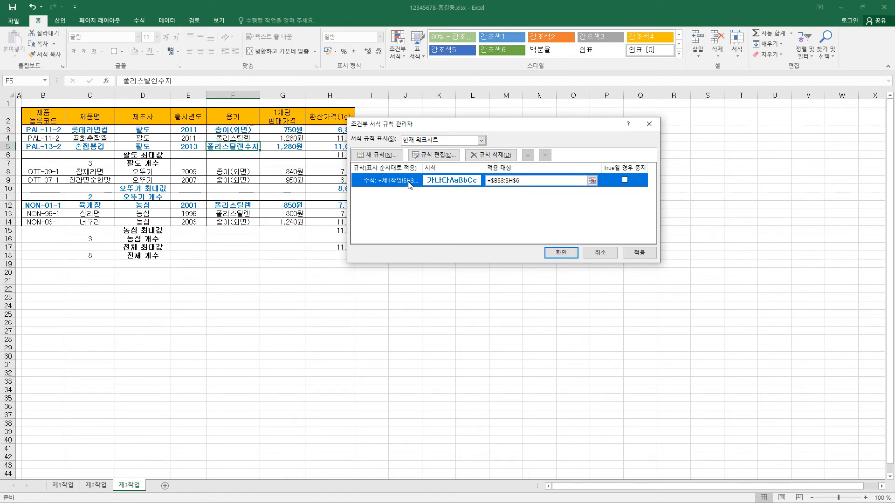
pyautogui.click(451, 156)
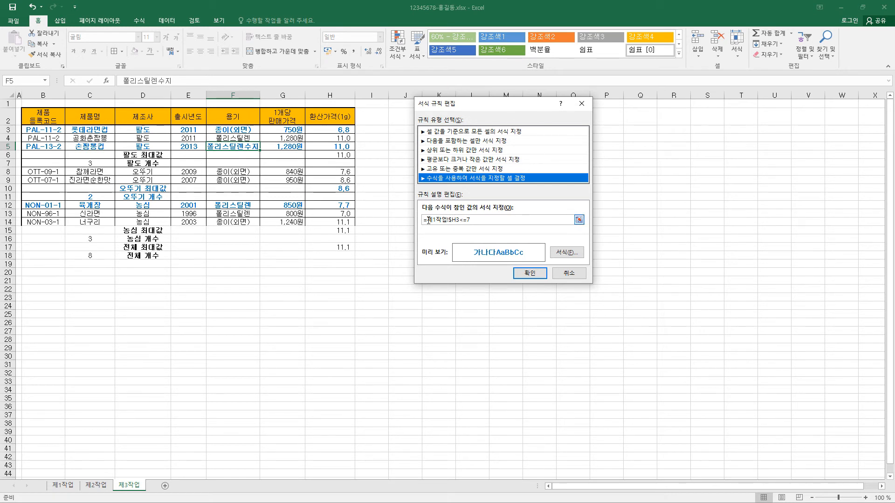
pyautogui.moveTo(426, 220); pyautogui.dragTo(450, 220)
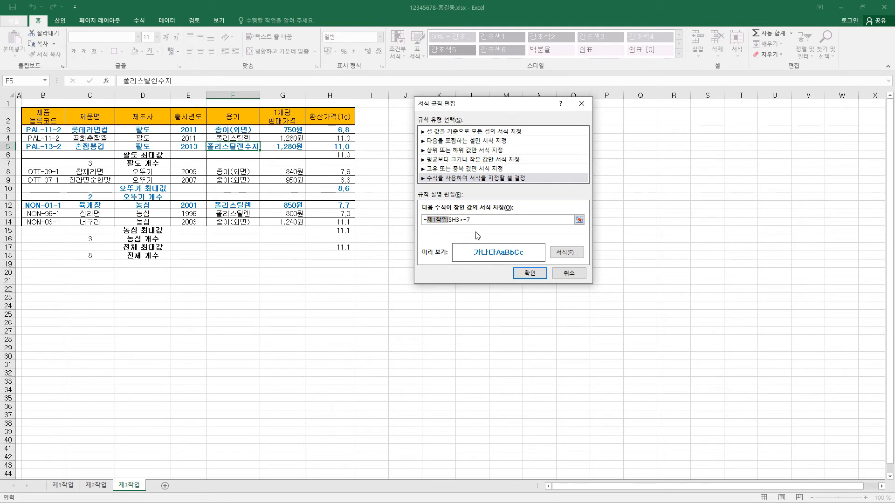
pyautogui.press('Delete')
pyautogui.click(532, 275)
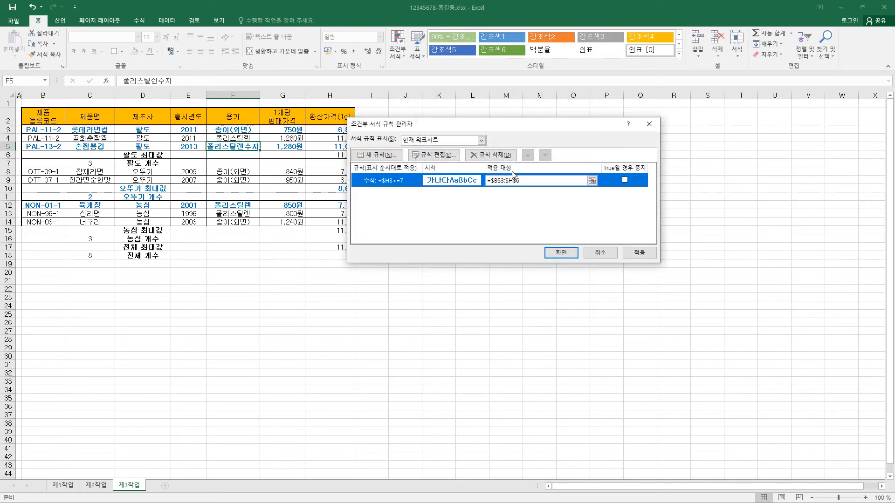
# Step: Extend the remaining conditional formatting rule's applied range to $B$3:$H$18 and apply it to the sheet
pyautogui.click(525, 181)
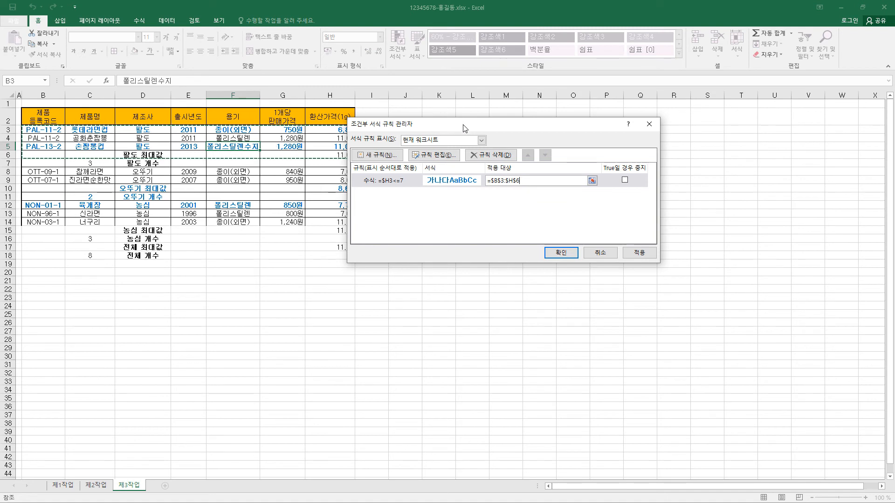
pyautogui.moveTo(464, 127); pyautogui.dragTo(518, 132)
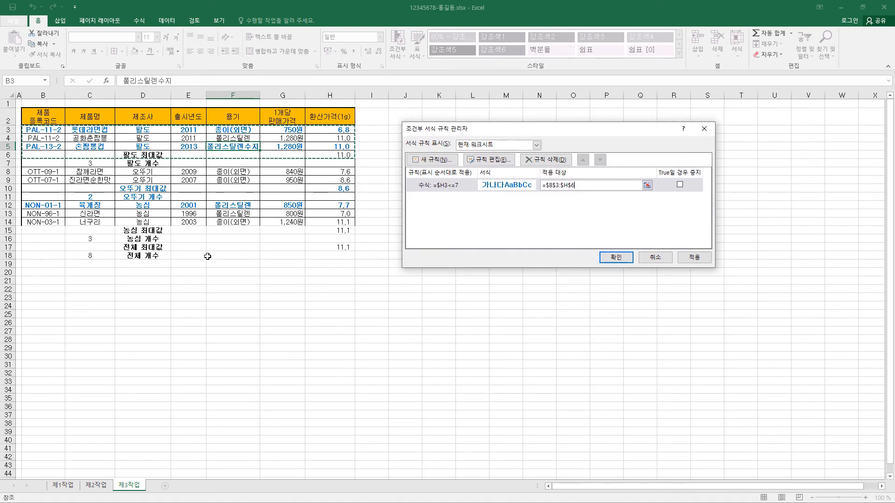
pyautogui.click(647, 186)
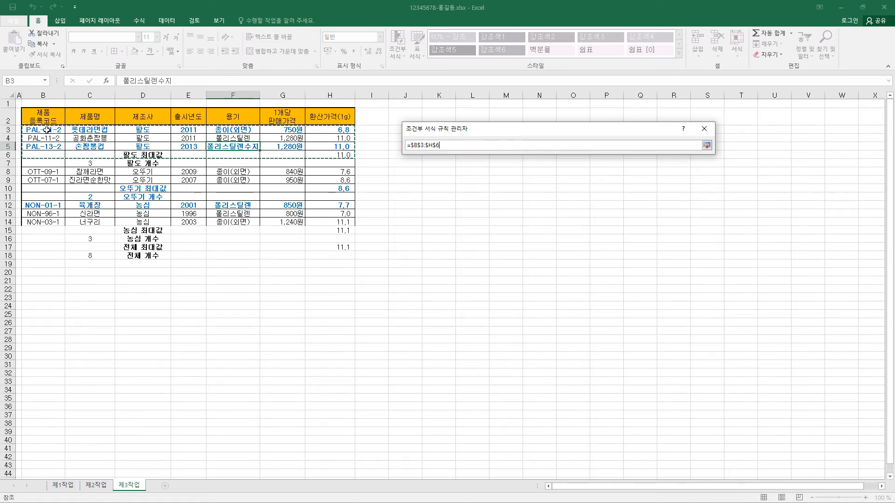
pyautogui.moveTo(46, 130); pyautogui.dragTo(330, 259)
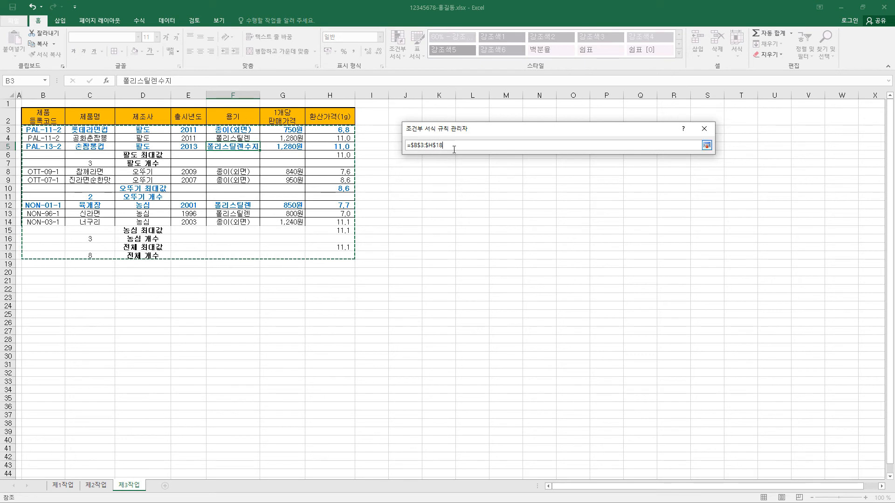
pyautogui.click(706, 146)
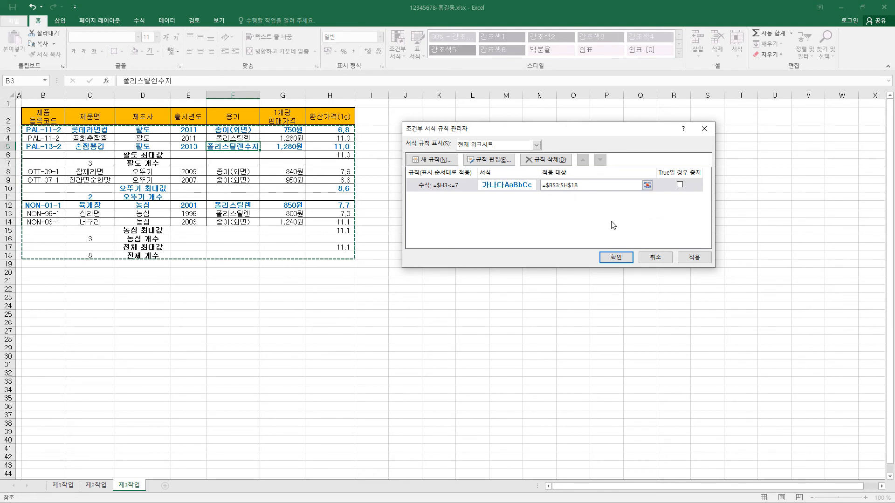
pyautogui.click(620, 259)
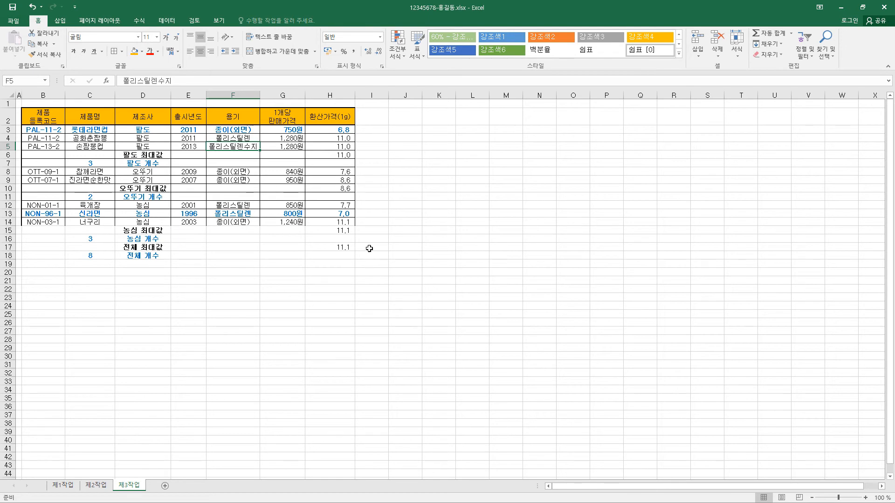
# Step: Insert a 2-D clustered column chart from 제1작업, using 제품명, 1개당 판매가격 and 환산가격(1g) with header row 4 and rows 5, 6, 8 and 10–12
pyautogui.click(63, 485)
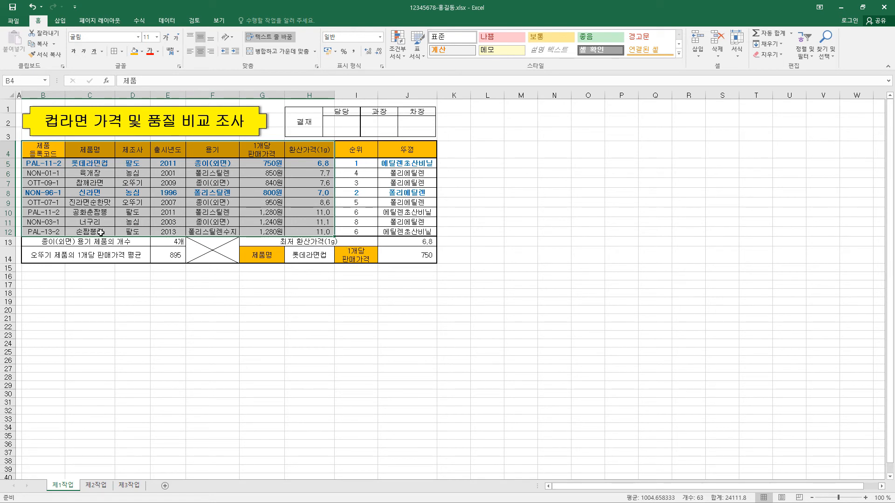
pyautogui.click(95, 150)
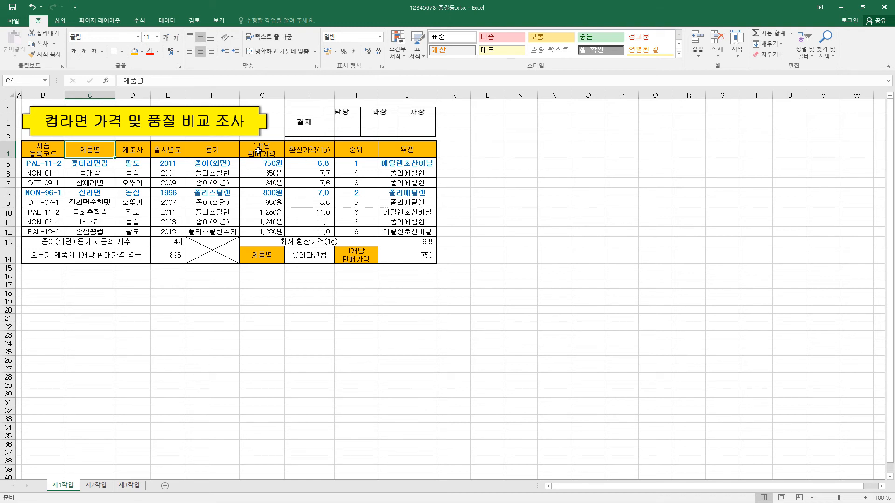
pyautogui.moveTo(107, 148); pyautogui.dragTo(106, 178)
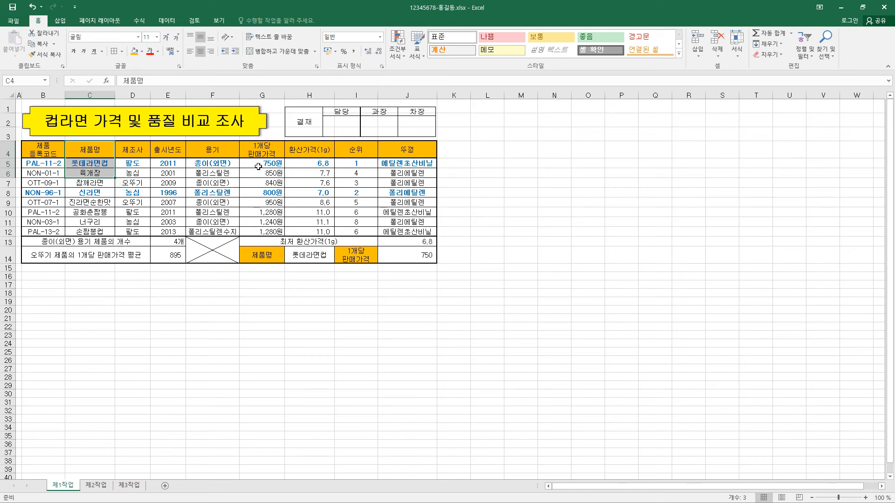
pyautogui.keyDown('ctrl'); pyautogui.moveTo(271, 150); pyautogui.dragTo(315, 169); pyautogui.keyUp('ctrl')
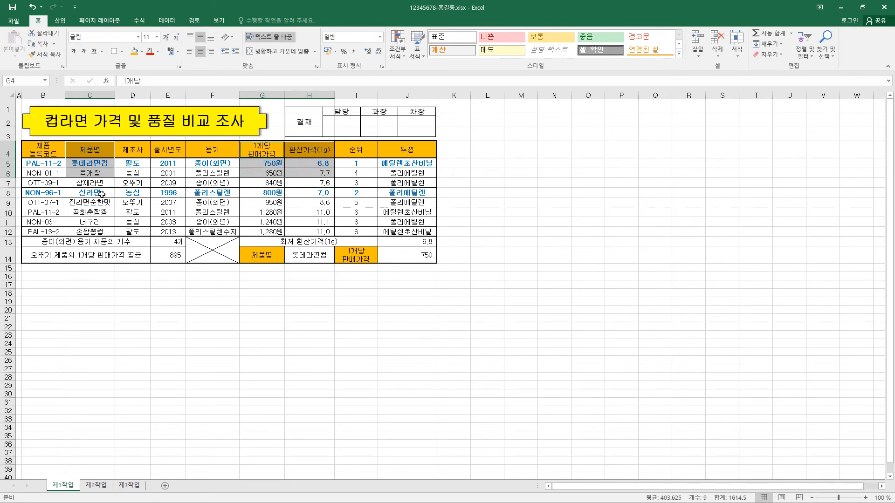
pyautogui.moveTo(101, 194)
pyautogui.keyDown('ctrl'); pyautogui.mouseDown()
pyautogui.moveTo(101, 202)
pyautogui.moveTo(102, 190)
pyautogui.mouseUp(); pyautogui.keyUp('ctrl')
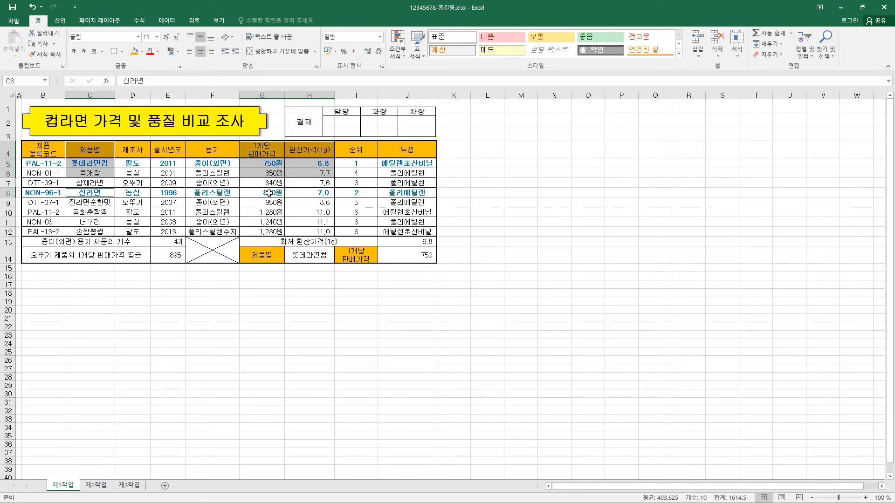
pyautogui.keyDown('ctrl'); pyautogui.moveTo(269, 193); pyautogui.dragTo(321, 195); pyautogui.keyUp('ctrl')
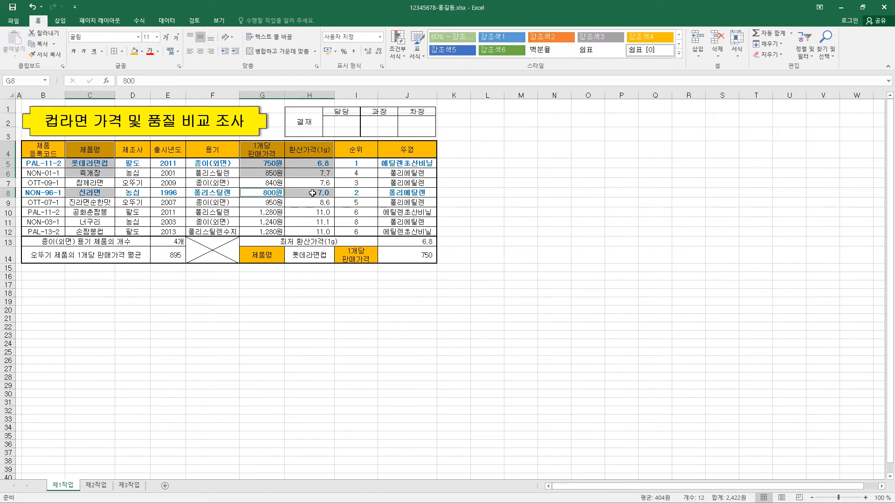
pyautogui.keyDown('ctrl'); pyautogui.click(102, 213); pyautogui.keyUp('ctrl')
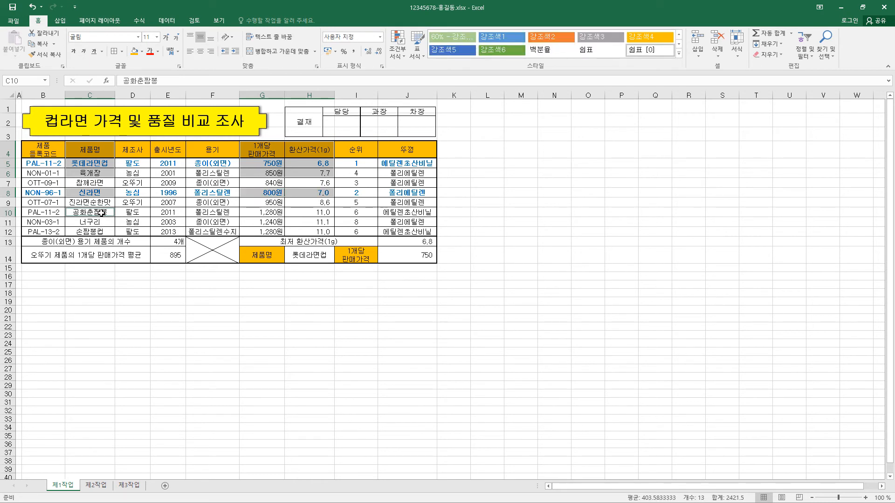
pyautogui.keyDown('ctrl'); pyautogui.moveTo(102, 213); pyautogui.dragTo(101, 231); pyautogui.keyUp('ctrl')
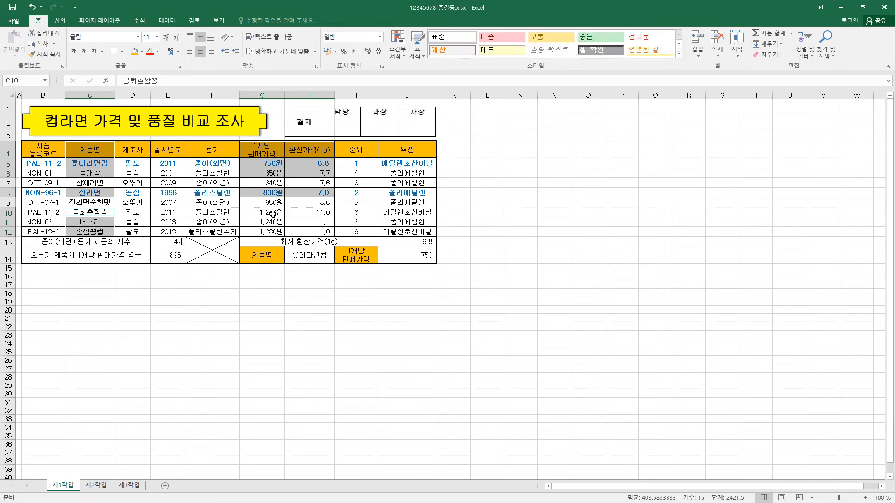
pyautogui.keyDown('ctrl'); pyautogui.moveTo(273, 213); pyautogui.dragTo(309, 232); pyautogui.keyUp('ctrl')
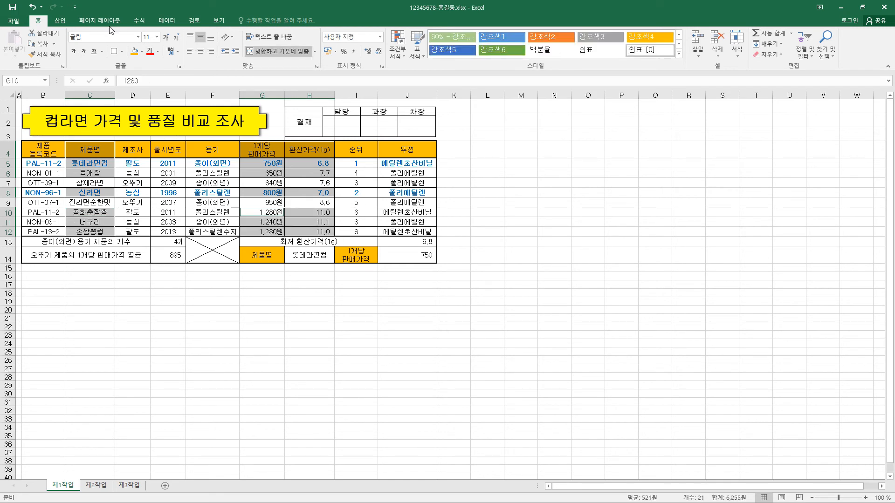
pyautogui.hotkey('alt', 'n')
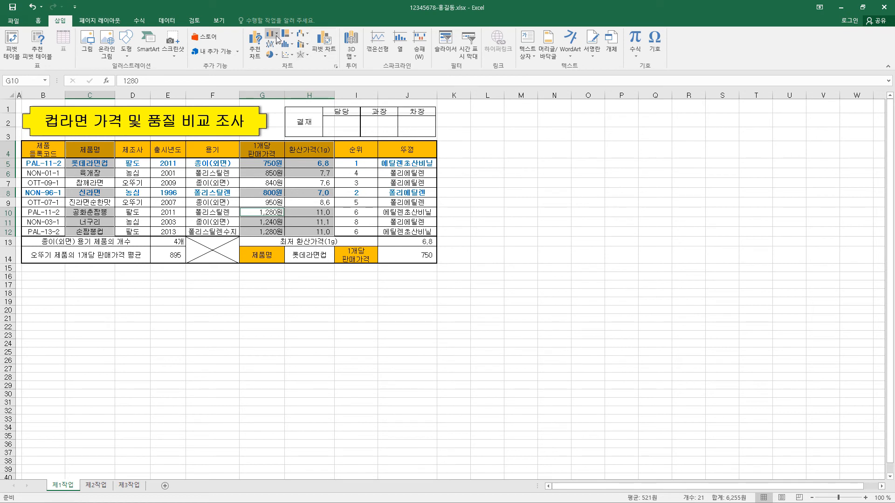
pyautogui.click(277, 38)
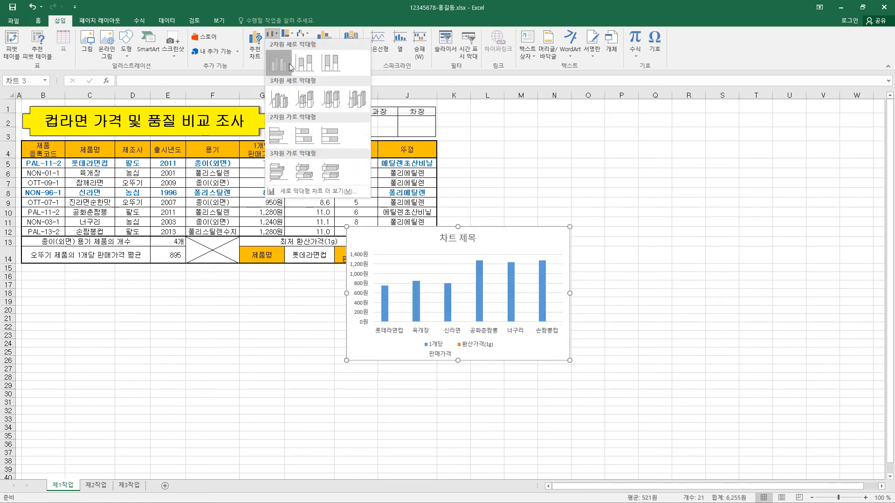
pyautogui.click(289, 63)
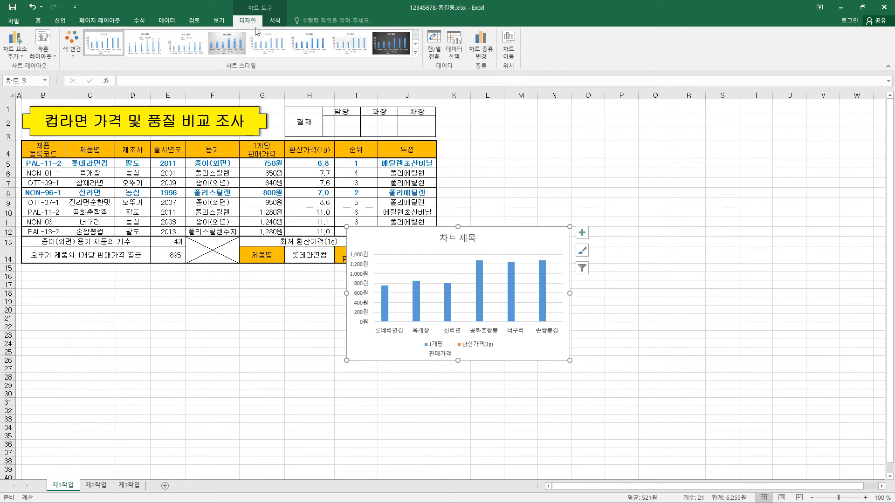
# Step: Move the chart to a new sheet named 제4작업 and place that sheet after 제3작업
pyautogui.click(508, 46)
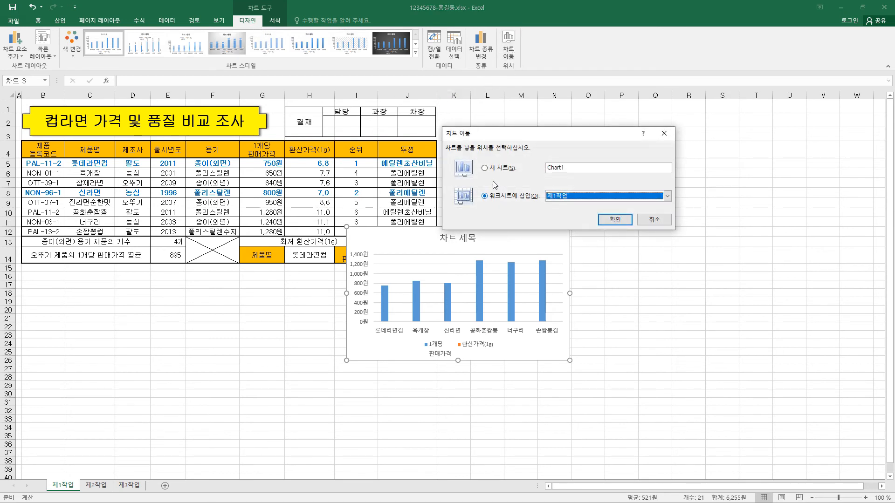
pyautogui.click(498, 168)
pyautogui.write('제4작업')
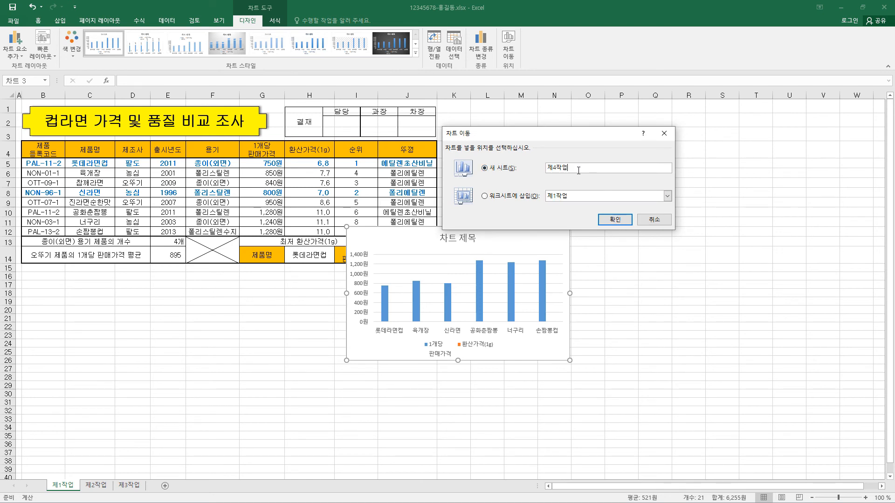
pyautogui.click(622, 225)
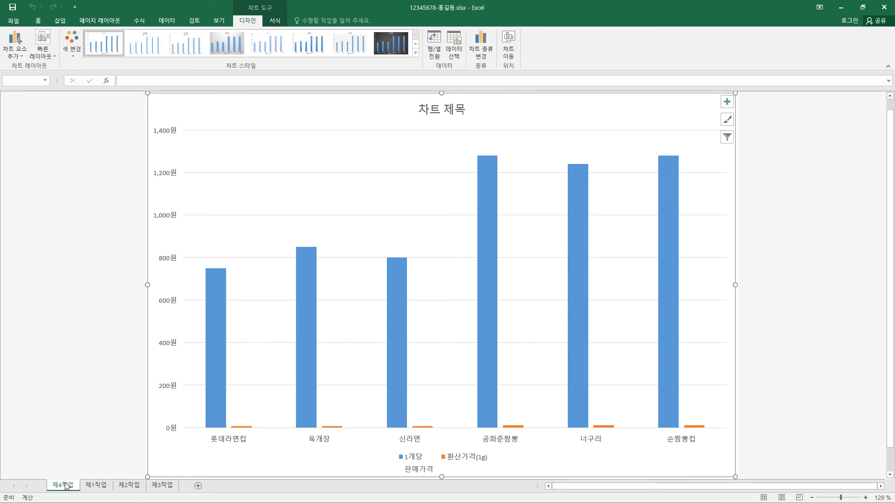
pyautogui.moveTo(64, 488); pyautogui.dragTo(181, 488)
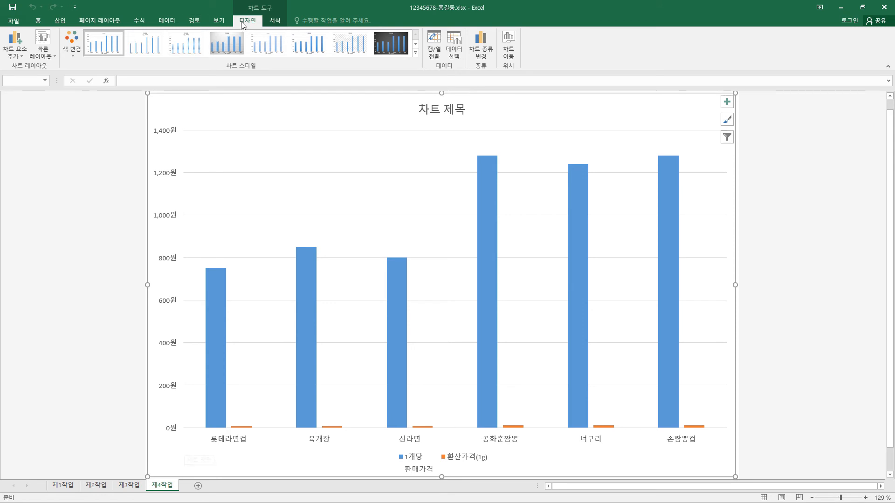
# Step: Apply the third quick layout and the first chart style to the column chart
pyautogui.click(49, 58)
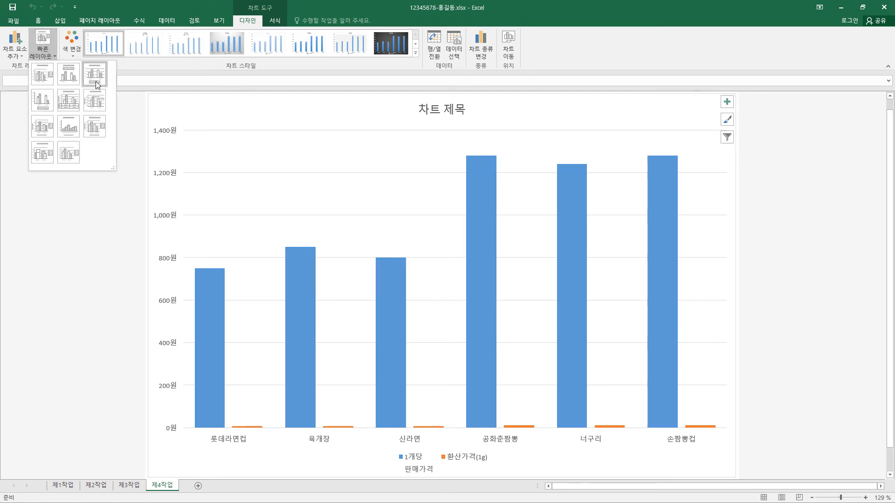
pyautogui.click(96, 85)
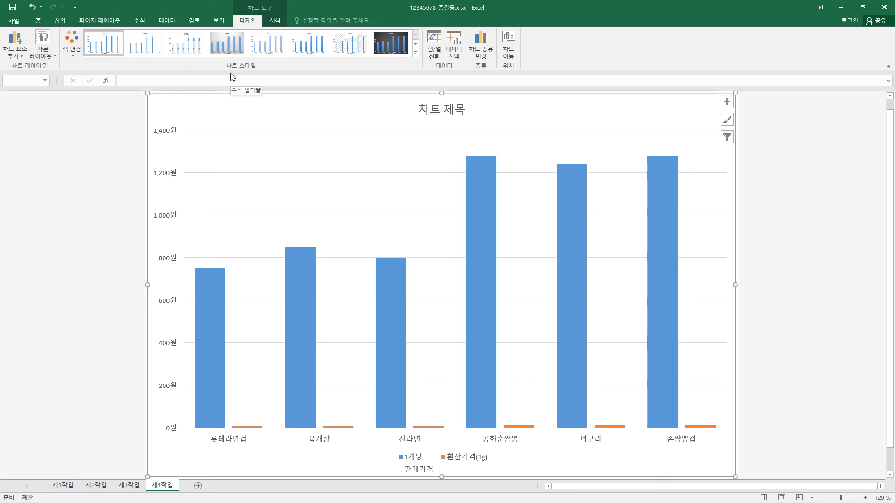
pyautogui.click(106, 51)
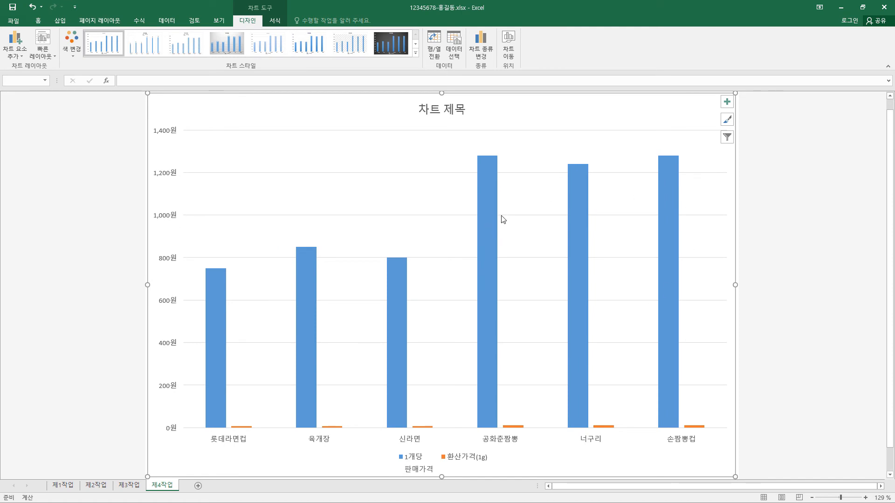
# Step: Format all of the chart area's text in the 굴림 font, size 11, with black font colour
pyautogui.click(38, 20)
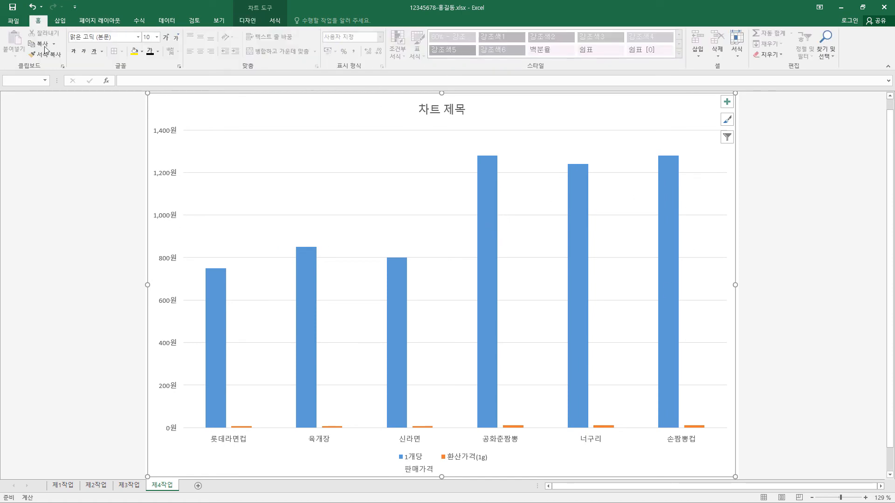
pyautogui.click(130, 38)
pyautogui.write('굴림')
pyautogui.press('Return')
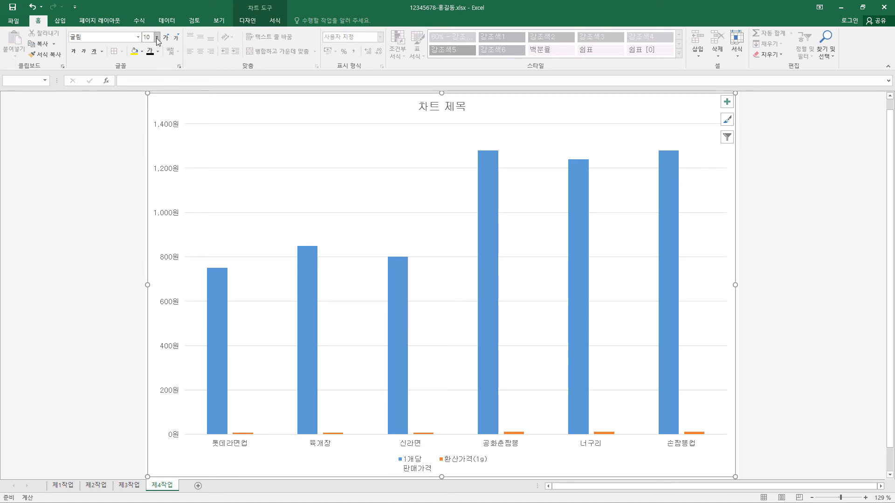
pyautogui.click(156, 39)
pyautogui.click(153, 84)
pyautogui.click(150, 52)
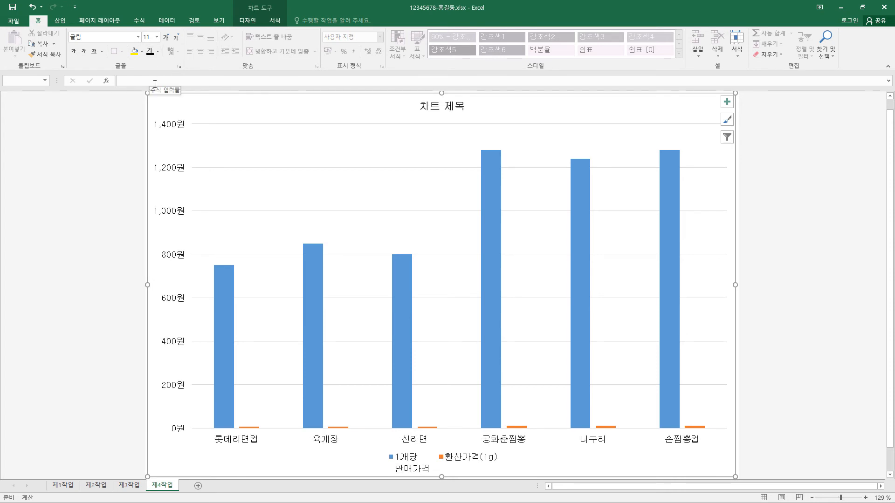
# Step: Fill the chart area with the light blue tissue-paper texture and give it a black outline
pyautogui.click(281, 23)
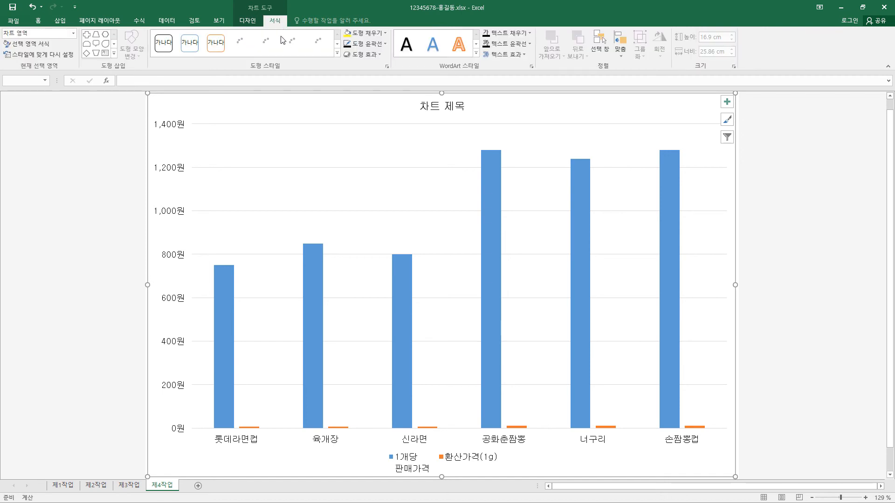
pyautogui.click(384, 35)
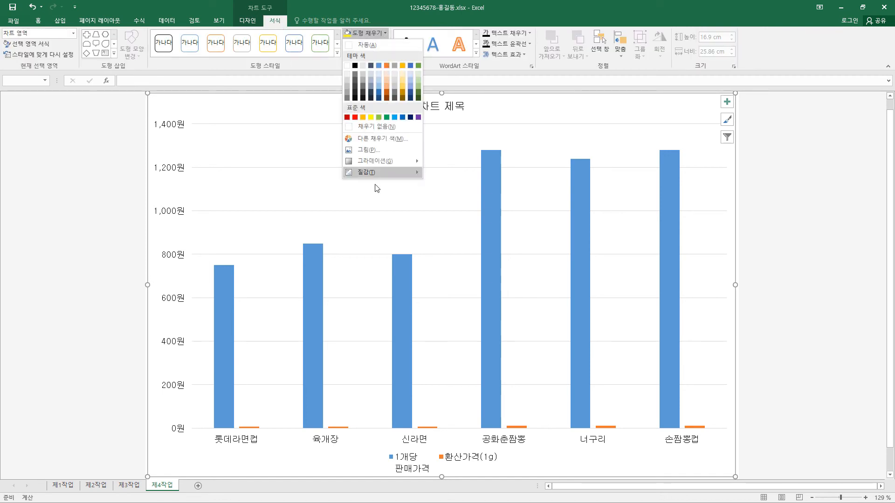
pyautogui.moveTo(373, 172)
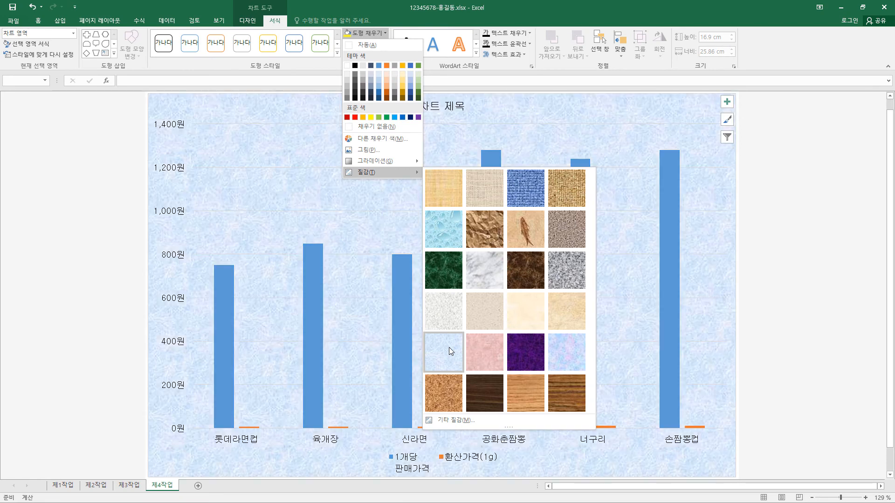
pyautogui.click(448, 348)
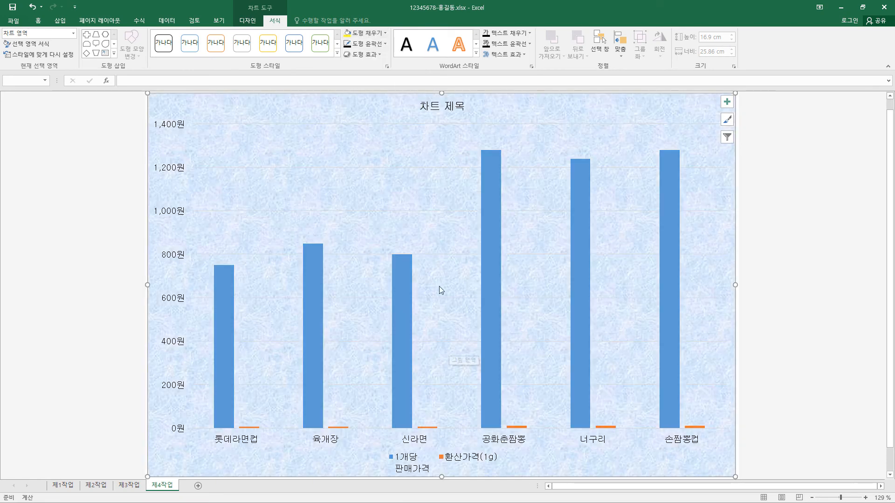
pyautogui.click(377, 44)
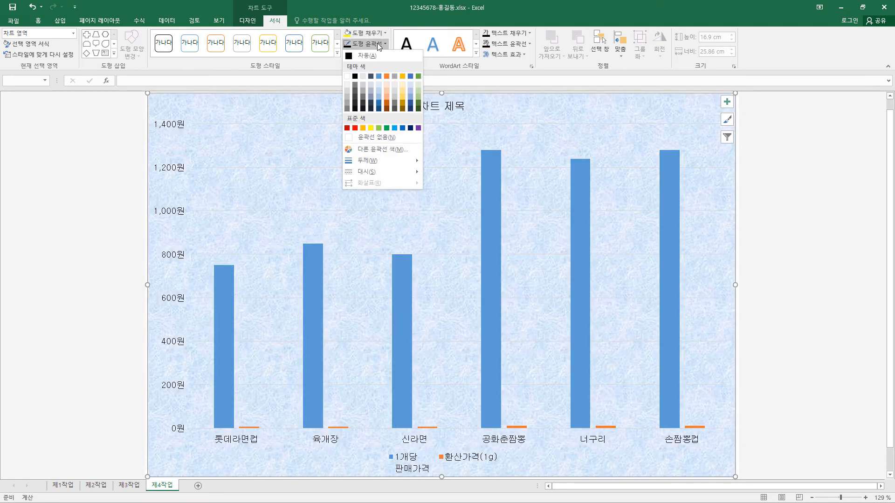
pyautogui.click(355, 77)
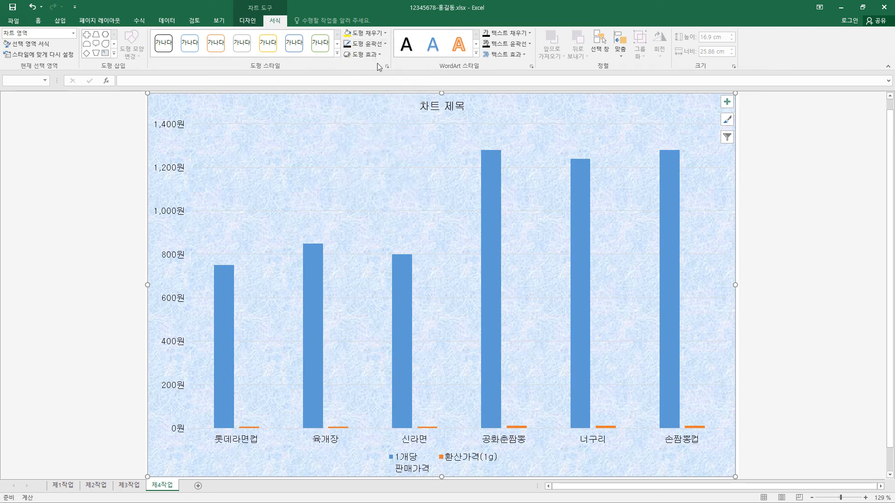
# Step: Set the chart area's outline weight to ¾ pt
pyautogui.click(387, 43)
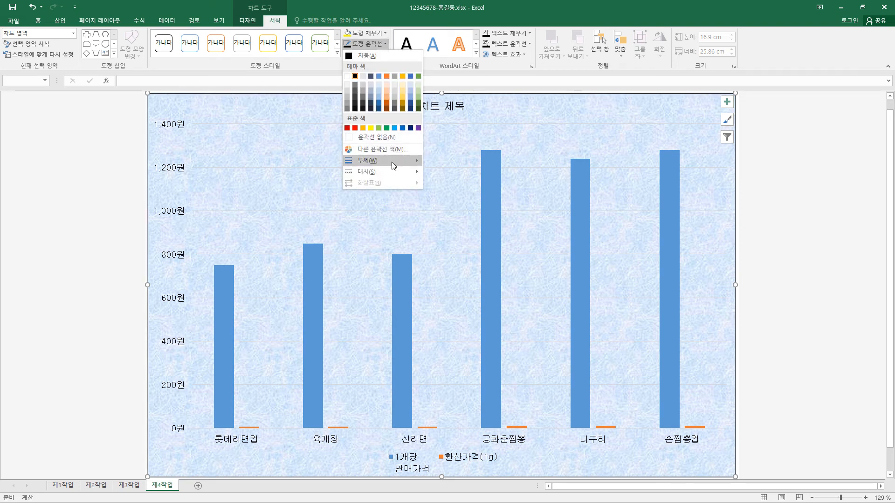
pyautogui.moveTo(392, 162)
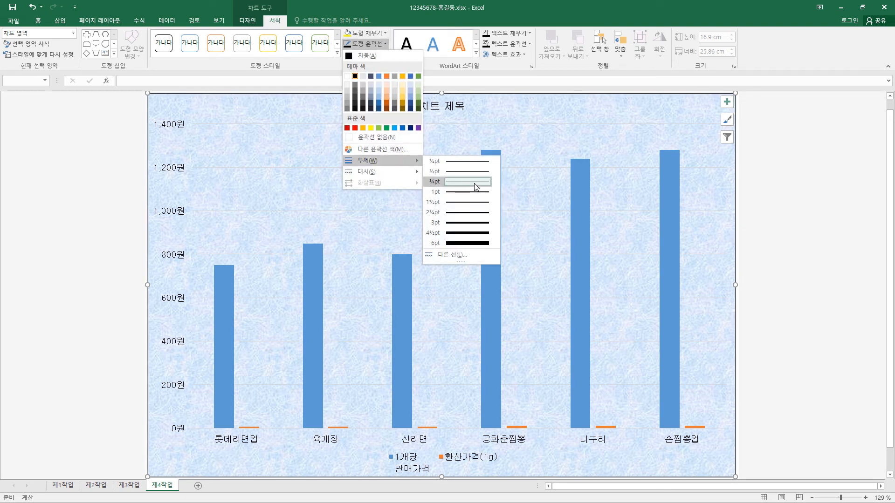
pyautogui.click(476, 187)
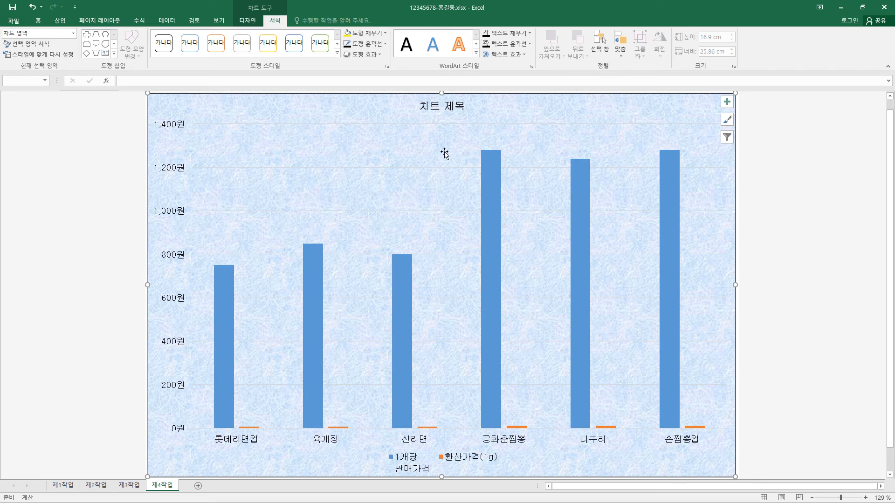
# Step: Fill the chart's plot area with solid white
pyautogui.click(452, 198)
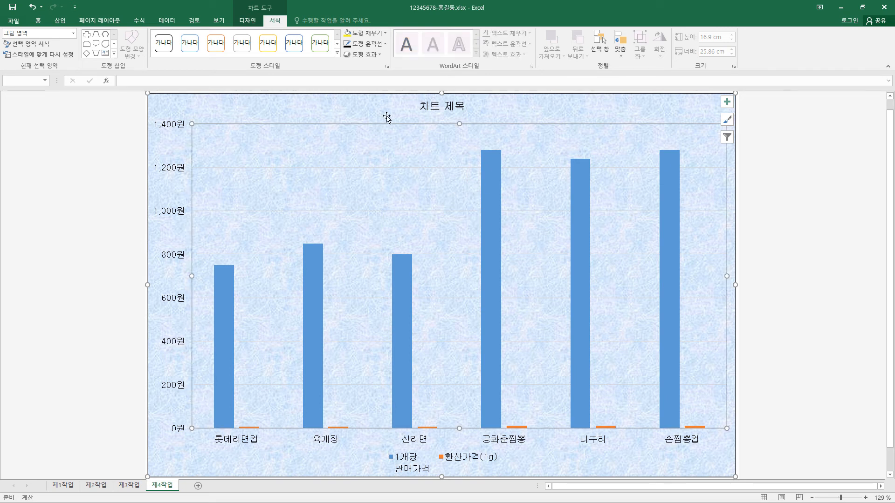
pyautogui.click(384, 35)
pyautogui.click(349, 66)
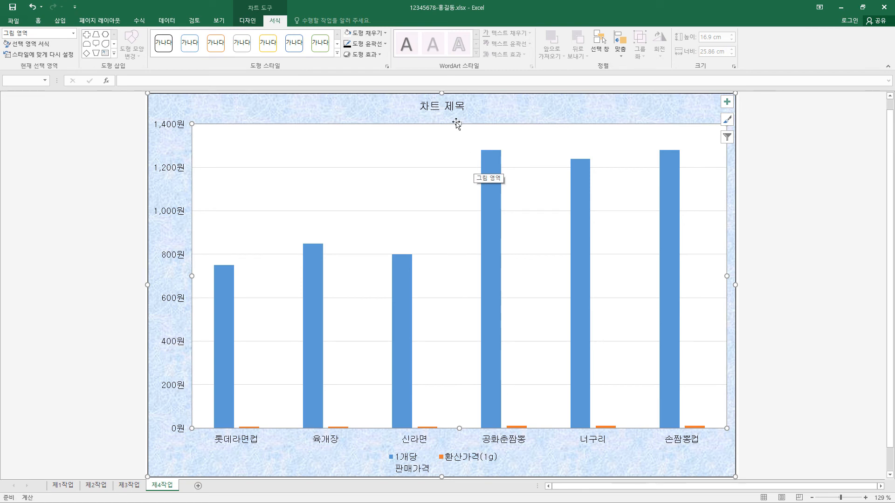
# Step: Replace the placeholder chart title with "팔도 및 농심 제품의 가격 현황"
pyautogui.click(451, 104)
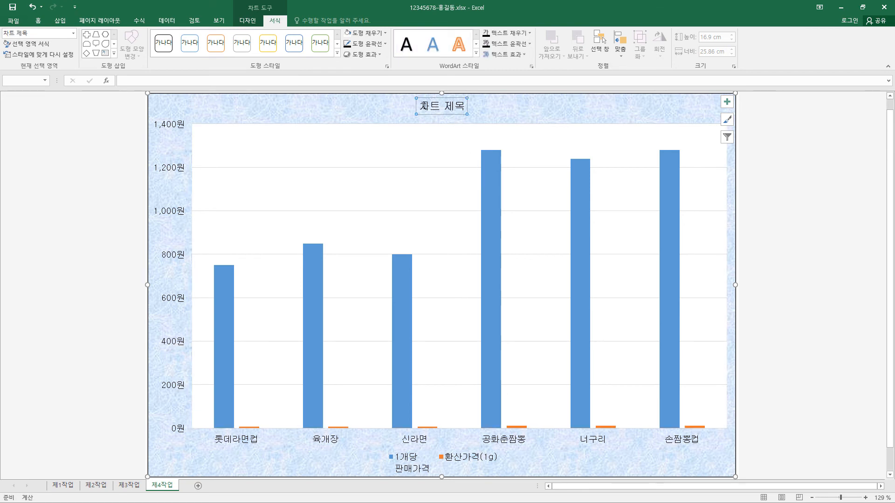
pyautogui.moveTo(423, 107); pyautogui.dragTo(470, 107)
pyautogui.write('팔도 및 농심 제품의 가격 현황')
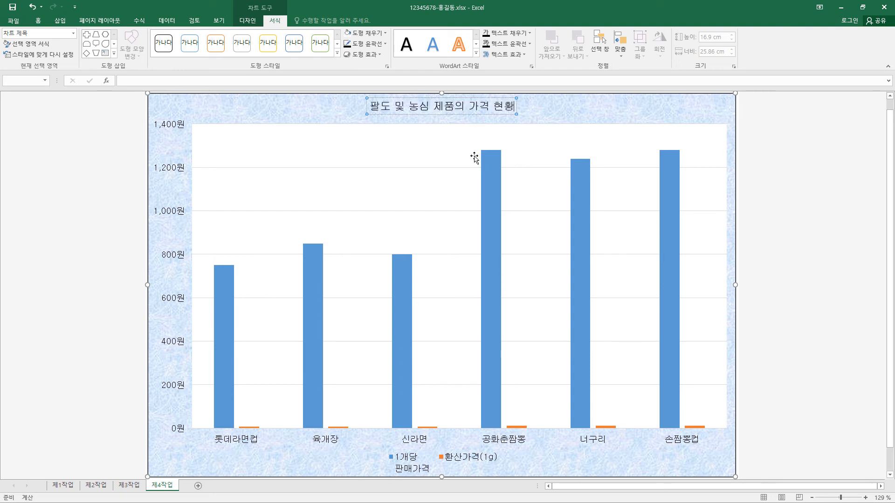
pyautogui.click(511, 115)
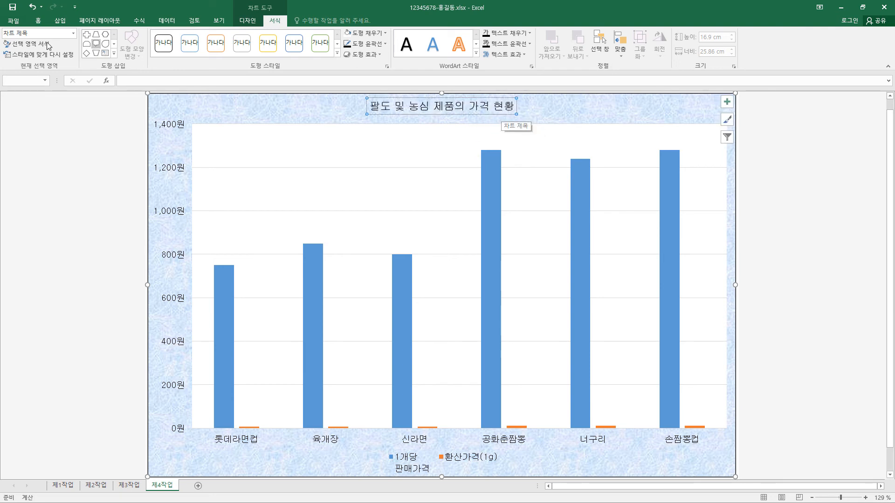
# Step: Format the chart title in the 굴림 font, size 20, bold
pyautogui.click(39, 21)
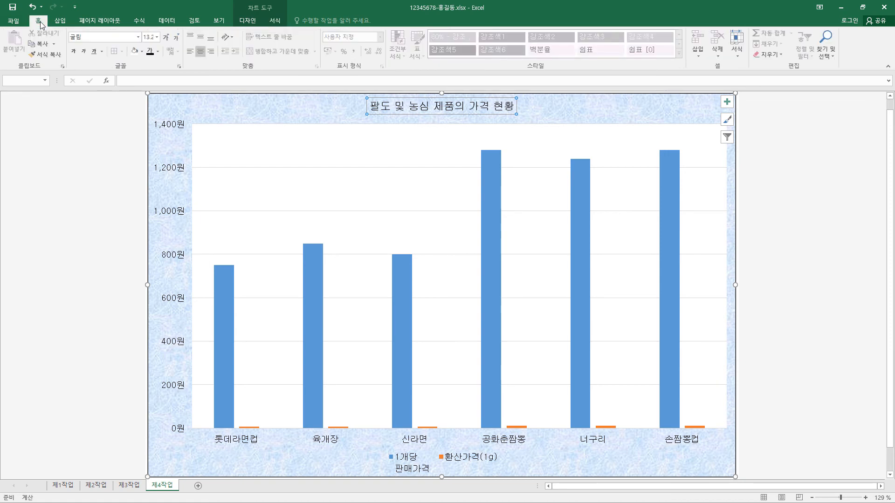
pyautogui.click(139, 40)
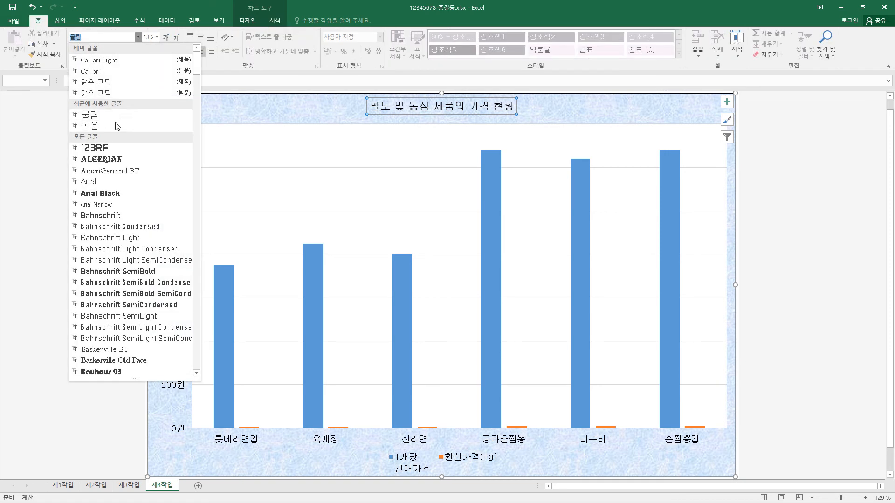
pyautogui.click(116, 116)
pyautogui.click(157, 37)
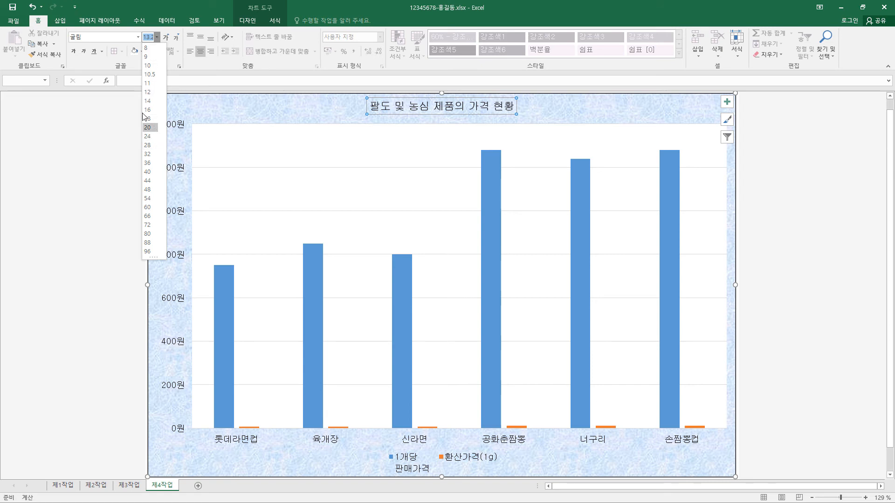
pyautogui.click(150, 127)
pyautogui.click(74, 53)
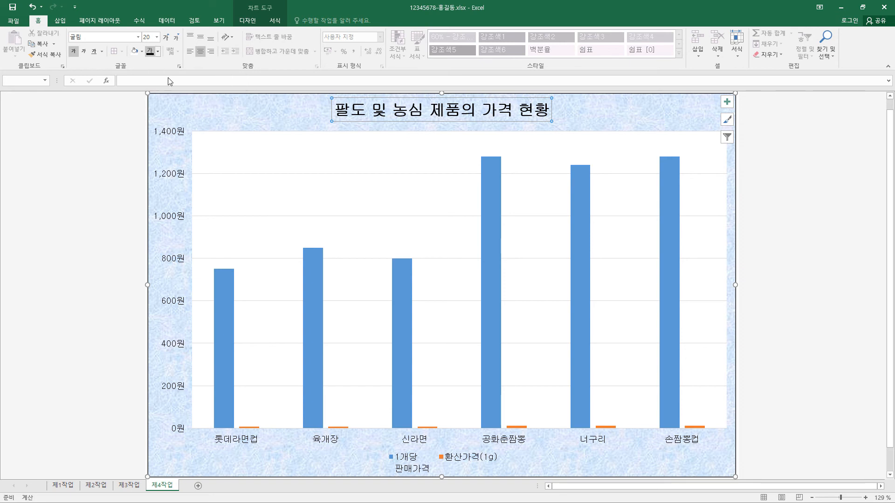
# Step: Give the chart title a white fill and a black ¾ pt outline
pyautogui.click(277, 21)
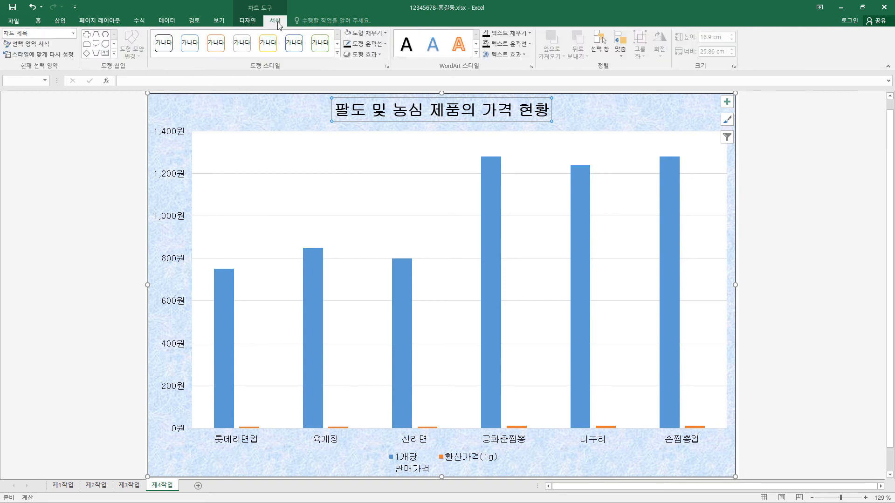
pyautogui.click(384, 35)
pyautogui.click(347, 66)
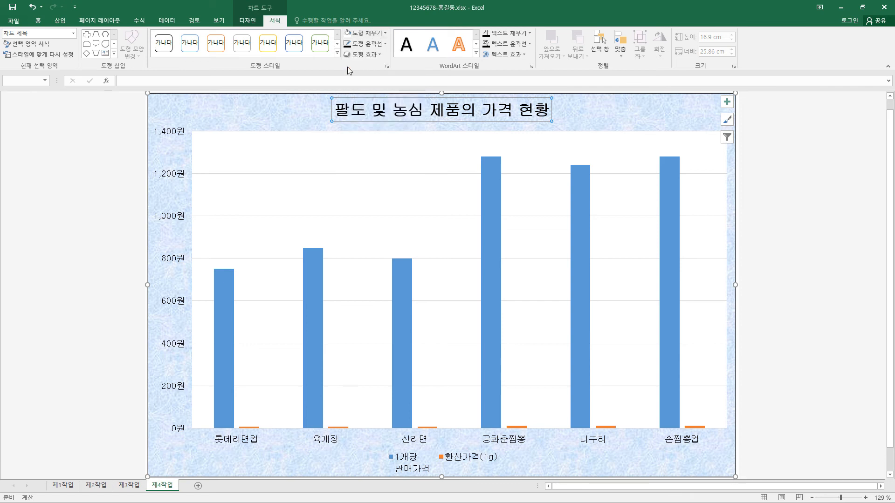
pyautogui.click(387, 43)
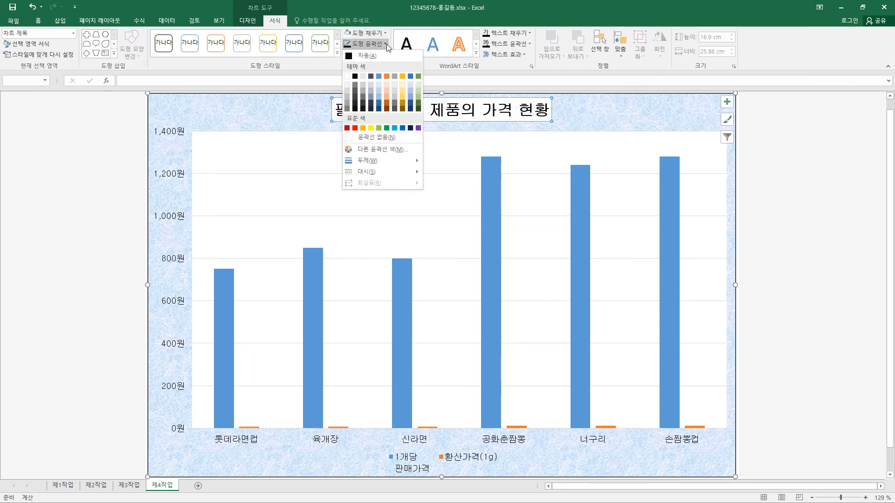
pyautogui.click(354, 76)
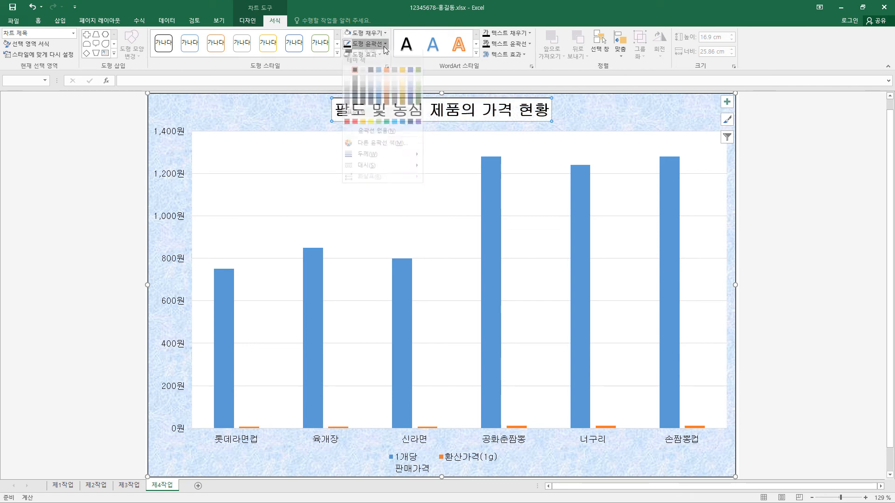
pyautogui.click(384, 46)
pyautogui.moveTo(399, 163)
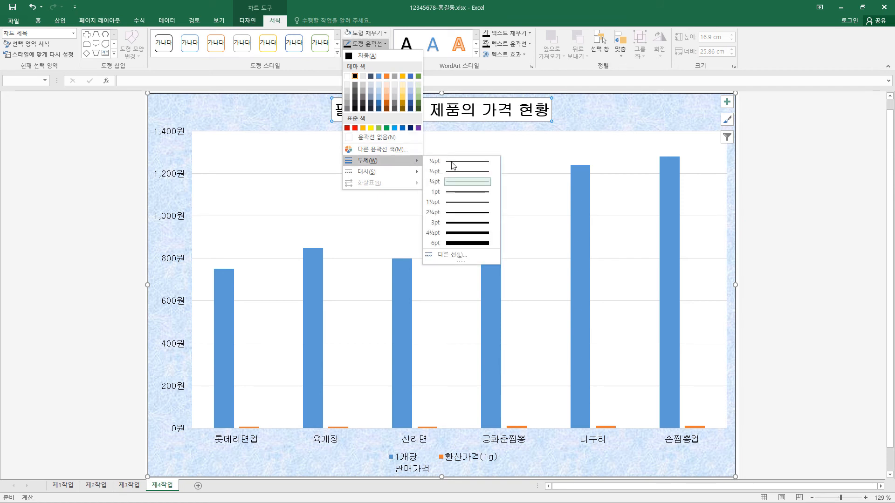
pyautogui.click(456, 187)
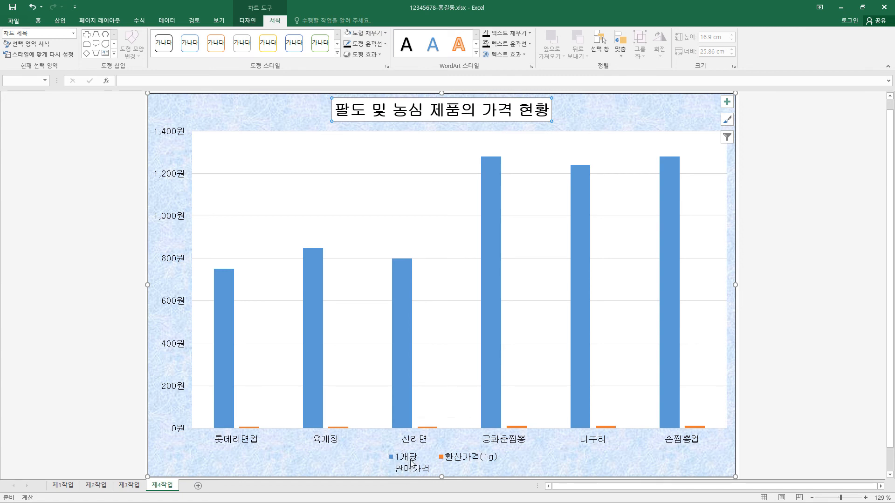
# Step: Change the 1개당판매가격 series to a line with markers (표식이 있는 꺾은선형) and plot it on the secondary axis
pyautogui.click(400, 329)
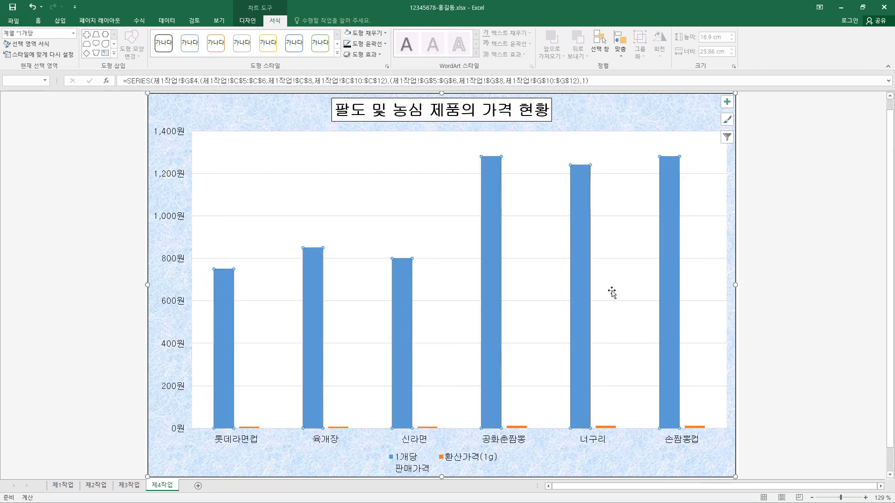
pyautogui.rightClick(403, 270)
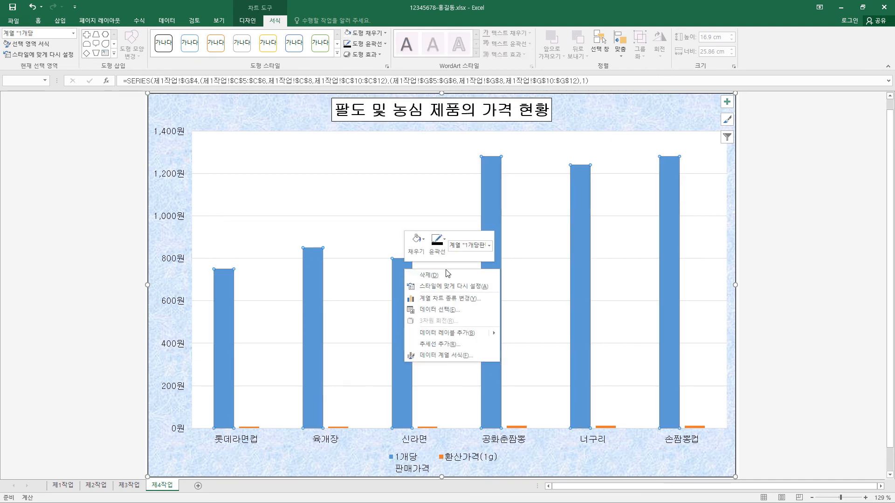
pyautogui.click(449, 299)
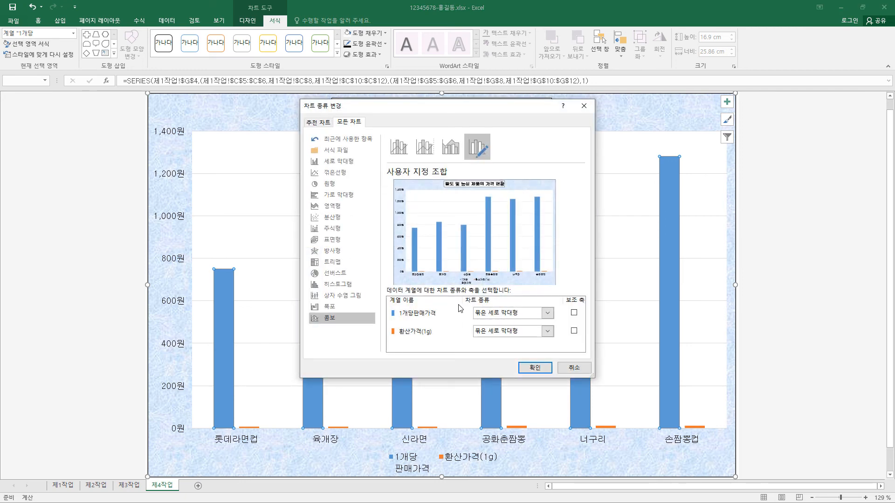
pyautogui.click(548, 314)
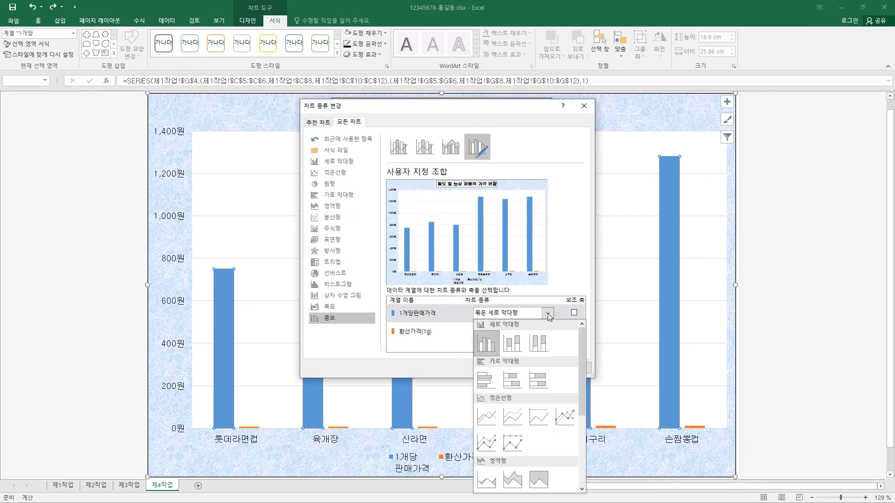
pyautogui.click(572, 412)
pyautogui.click(574, 313)
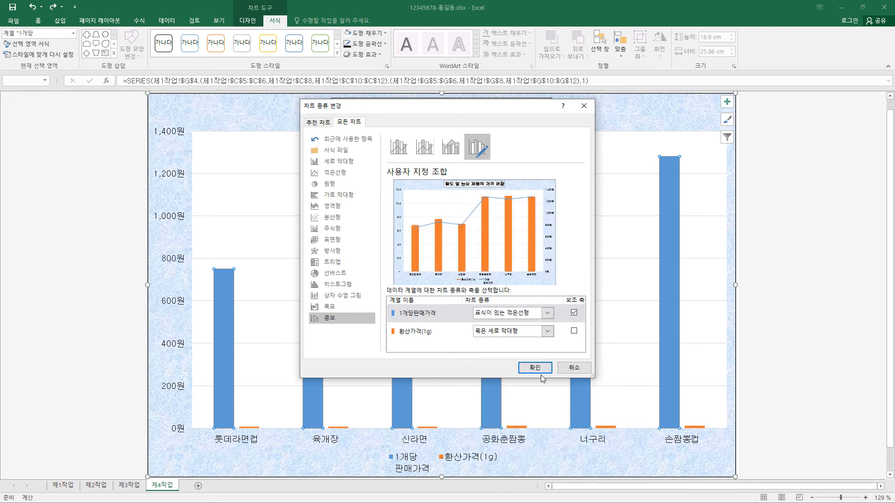
pyautogui.click(543, 370)
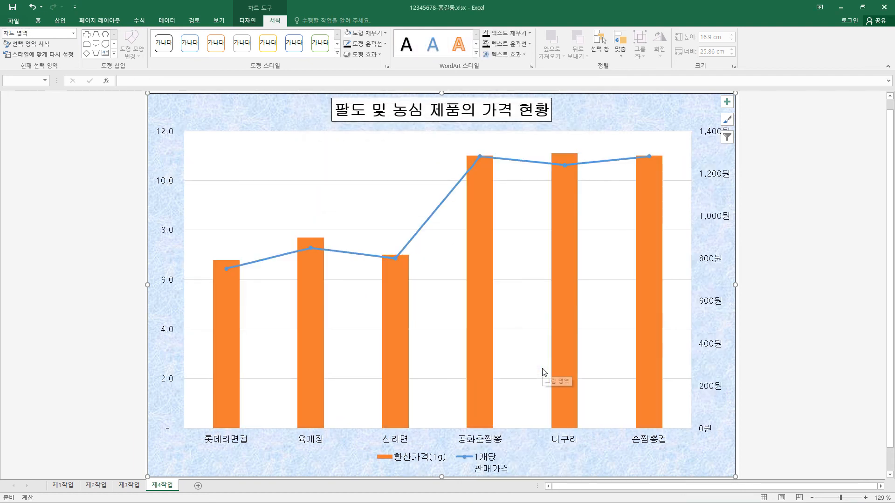
# Step: Give the 1개당판매가격 line series built-in diamond markers of size 10
pyautogui.moveTo(228, 274)
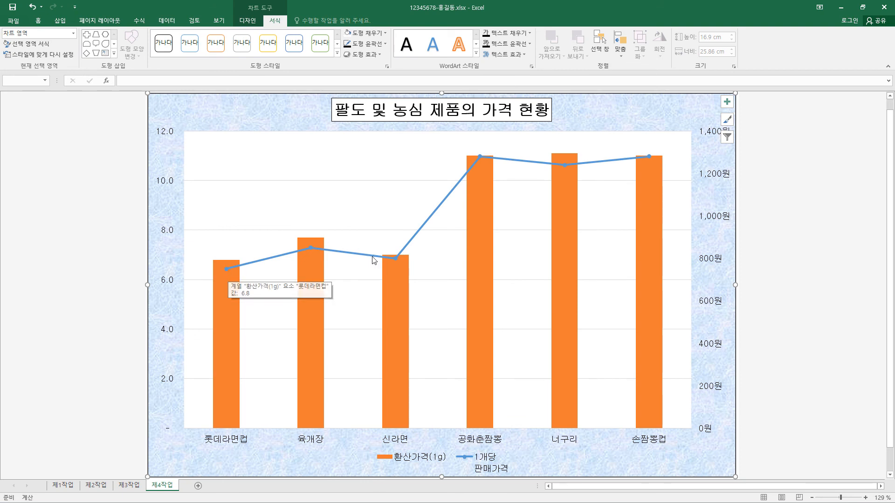
pyautogui.click(394, 259)
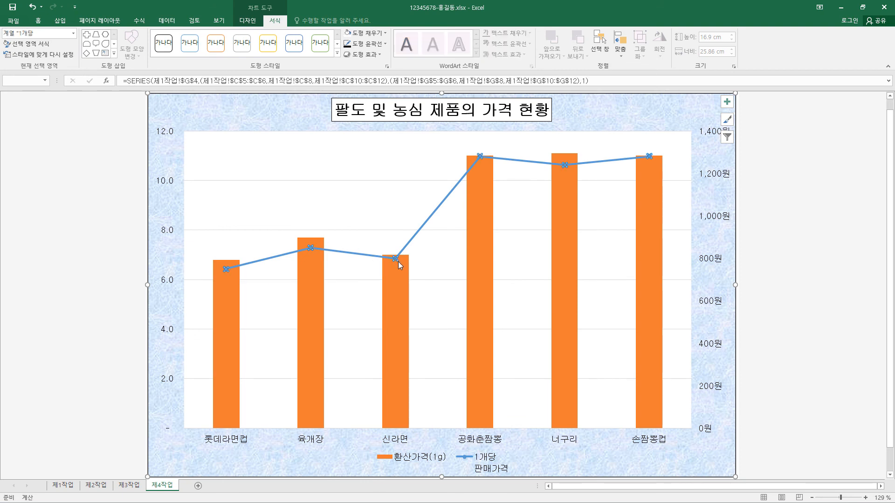
pyautogui.rightClick(395, 259)
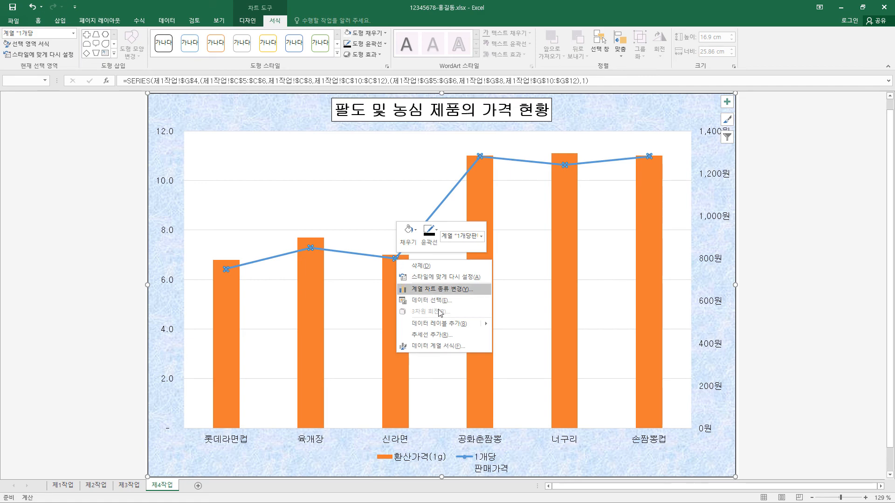
pyautogui.click(451, 349)
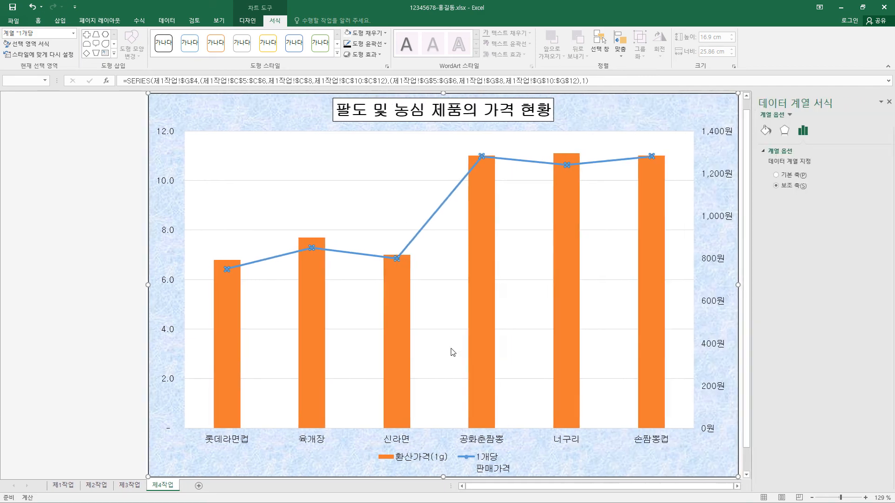
pyautogui.click(764, 131)
pyautogui.click(792, 151)
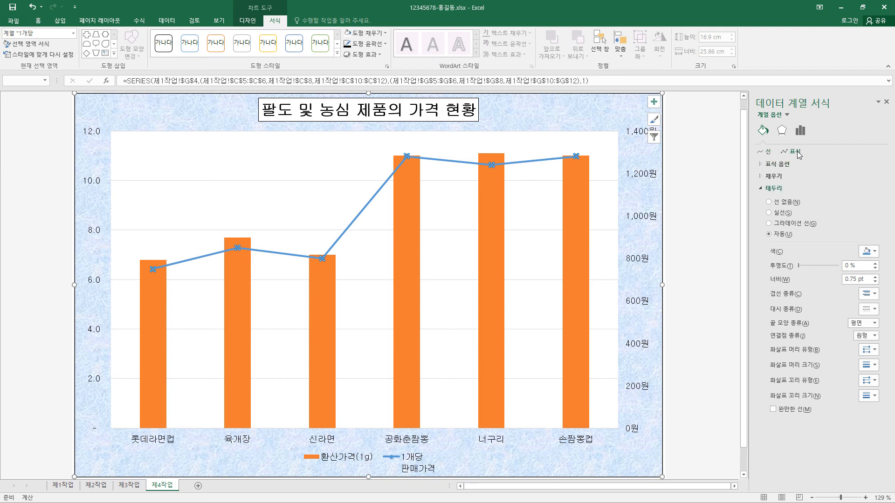
pyautogui.click(759, 165)
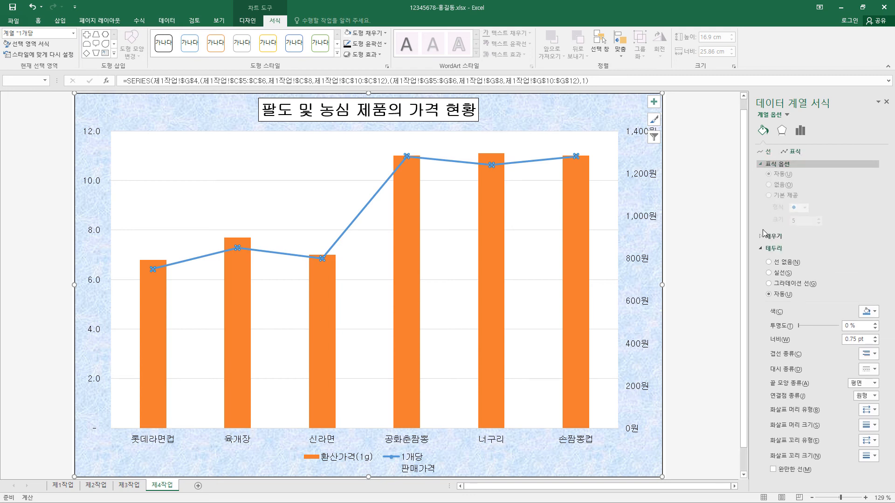
pyautogui.click(779, 198)
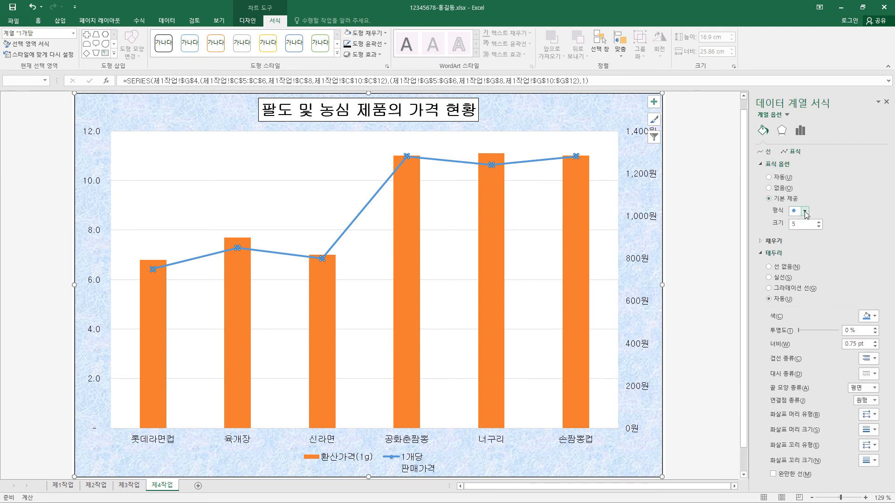
pyautogui.click(805, 211)
pyautogui.click(793, 230)
pyautogui.doubleClick(792, 225)
pyautogui.press('Return')
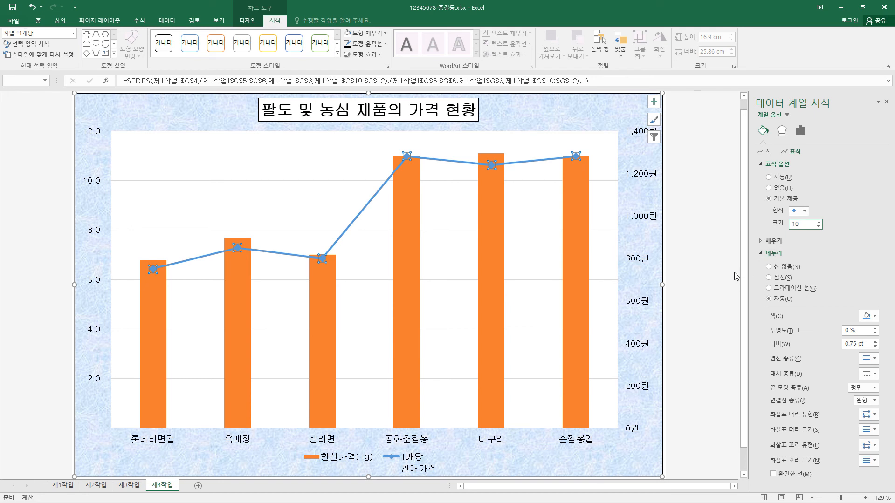
# Step: Add a data label to only the 롯데라면컵 column of the 환산가격(1g) series
pyautogui.moveTo(154, 307)
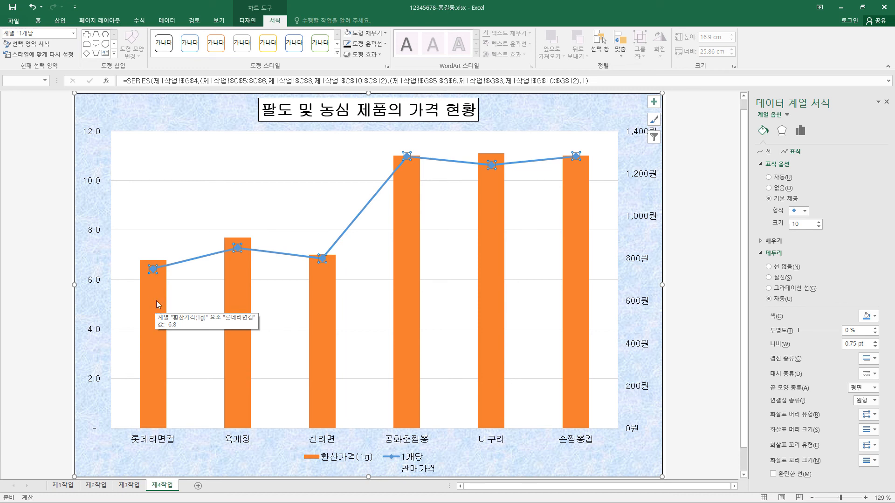
pyautogui.click(156, 302)
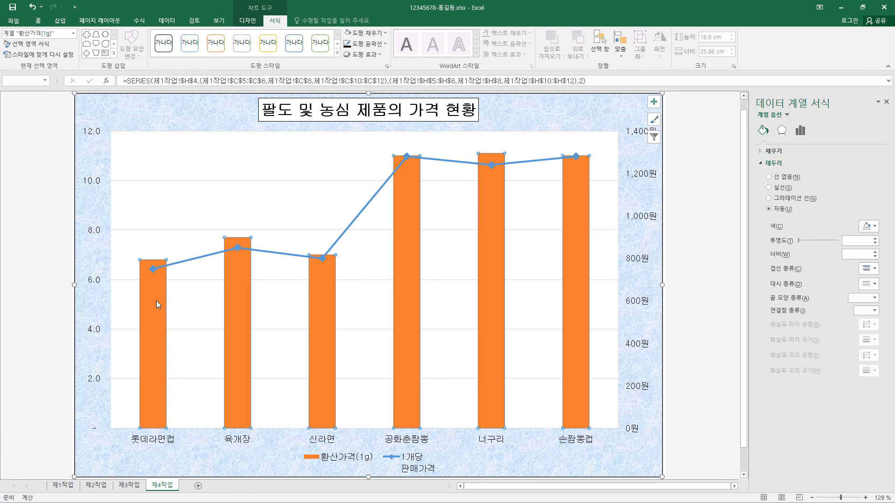
pyautogui.click(156, 302)
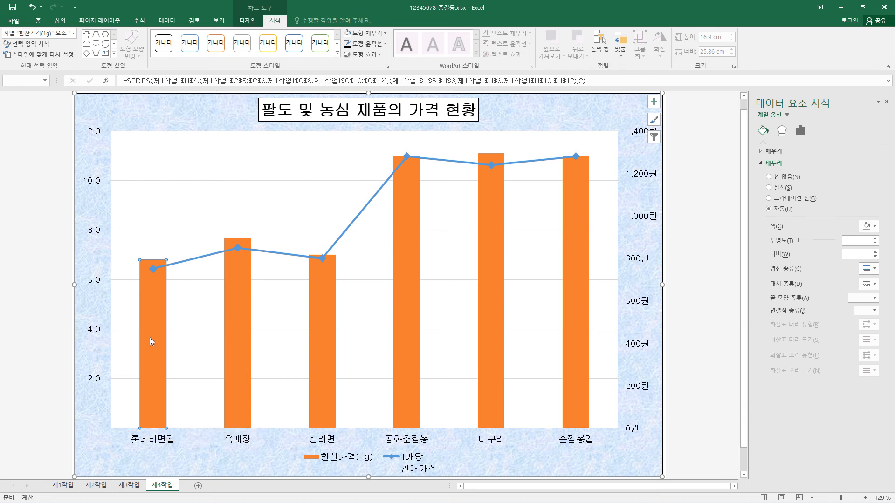
pyautogui.click(654, 103)
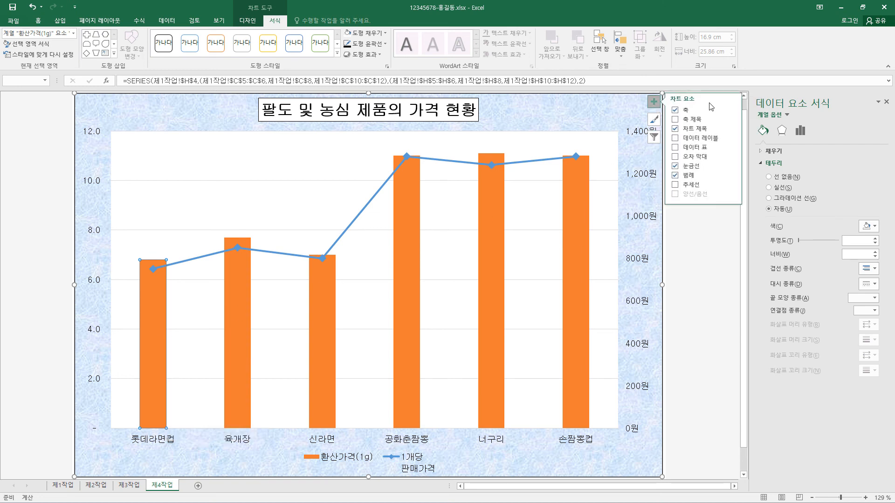
pyautogui.click(731, 138)
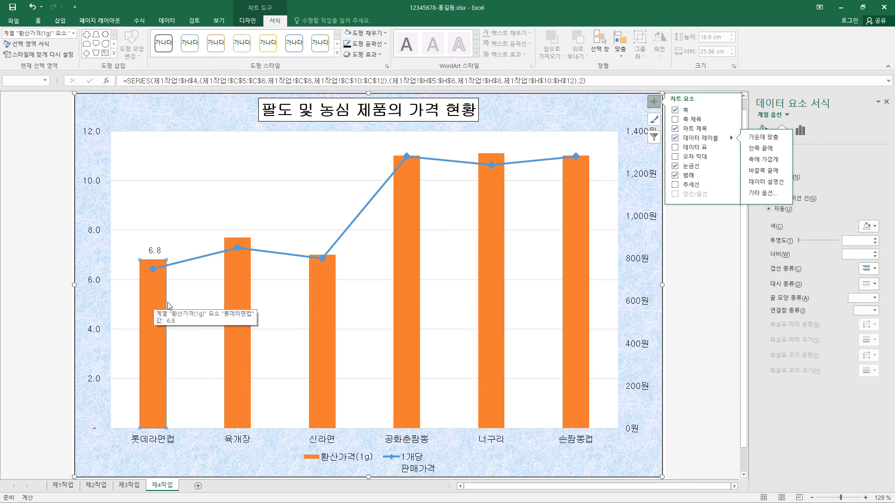
# Step: Format the chart's major horizontal gridlines as black dashed lines (파선)
pyautogui.click(289, 181)
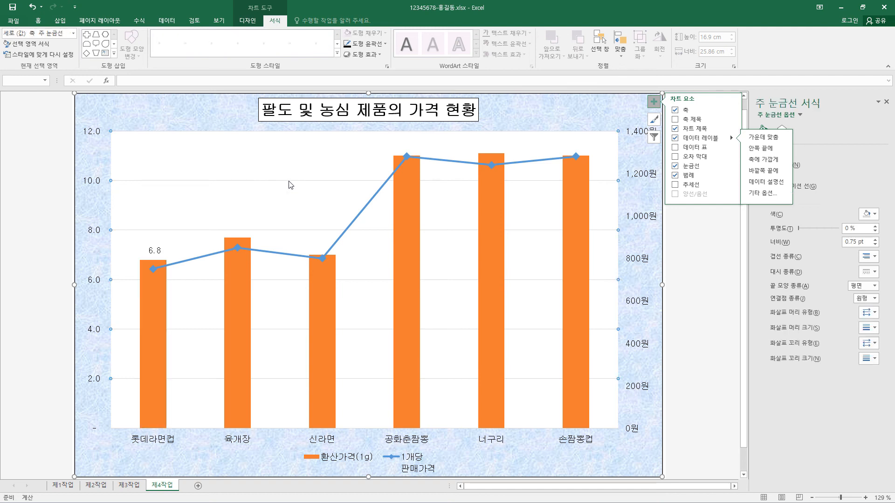
pyautogui.click(385, 44)
pyautogui.moveTo(393, 172)
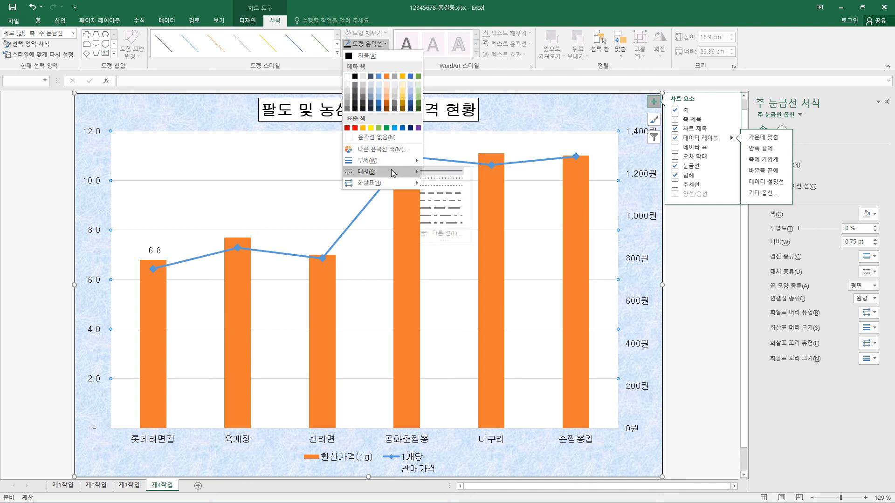
pyautogui.click(446, 193)
pyautogui.click(385, 43)
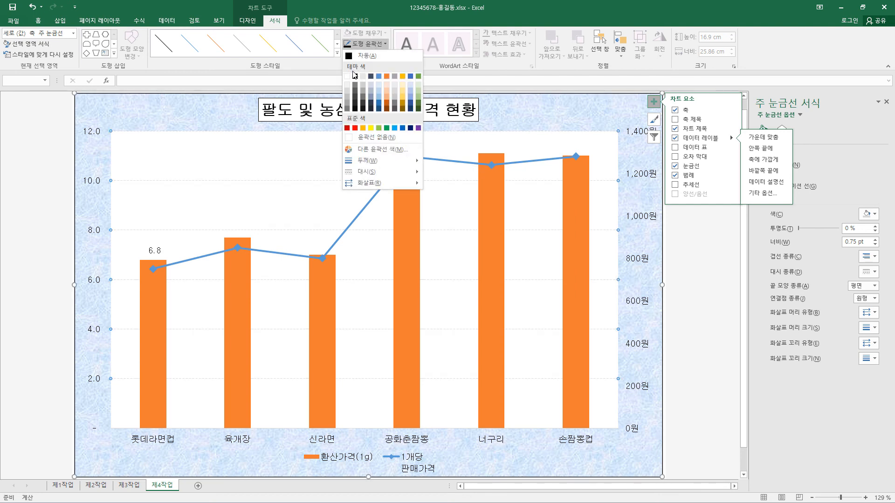
pyautogui.click(355, 77)
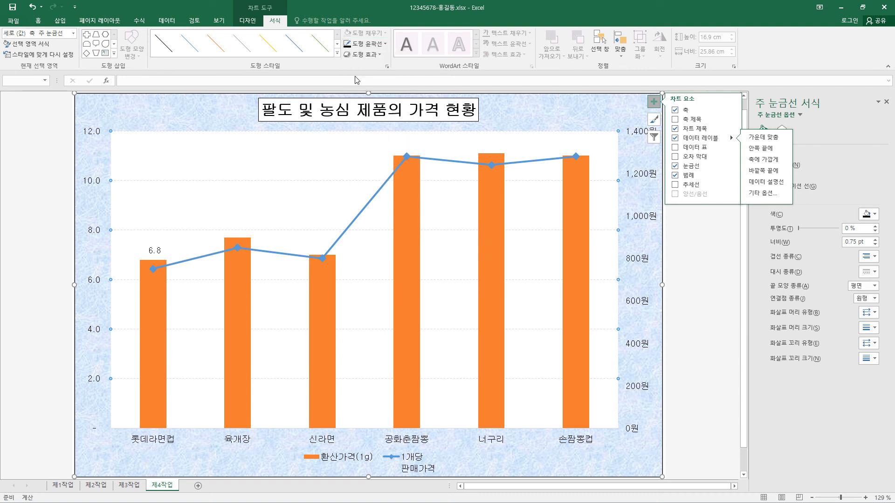
pyautogui.click(383, 44)
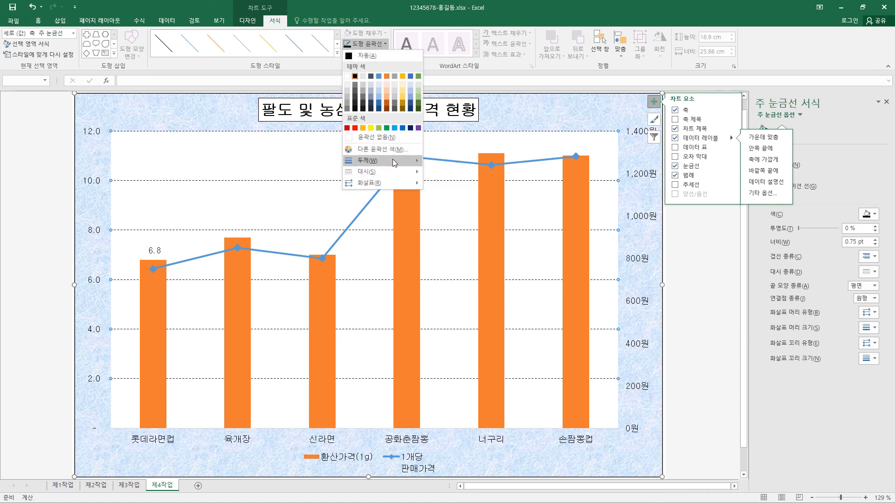
pyautogui.moveTo(368, 160)
pyautogui.click(389, 12)
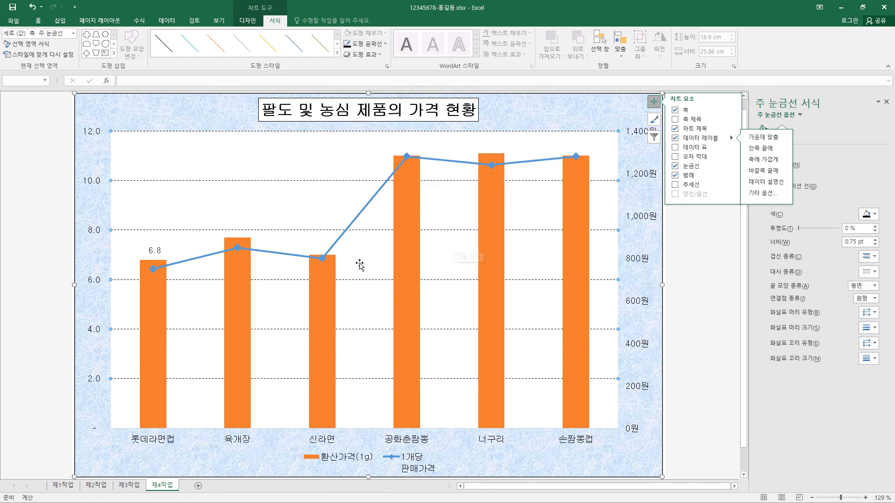
# Step: Set the primary vertical axis number format to the 숫자 category with 0 decimal places
pyautogui.click(98, 281)
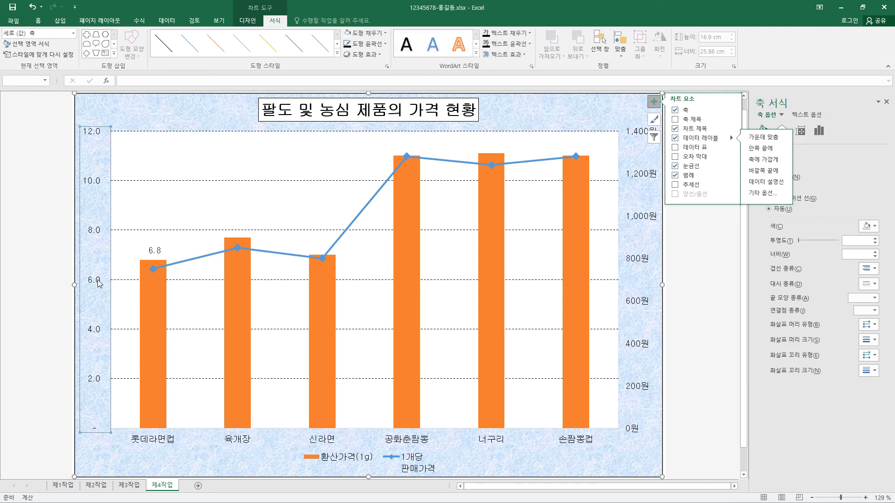
pyautogui.rightClick(98, 282)
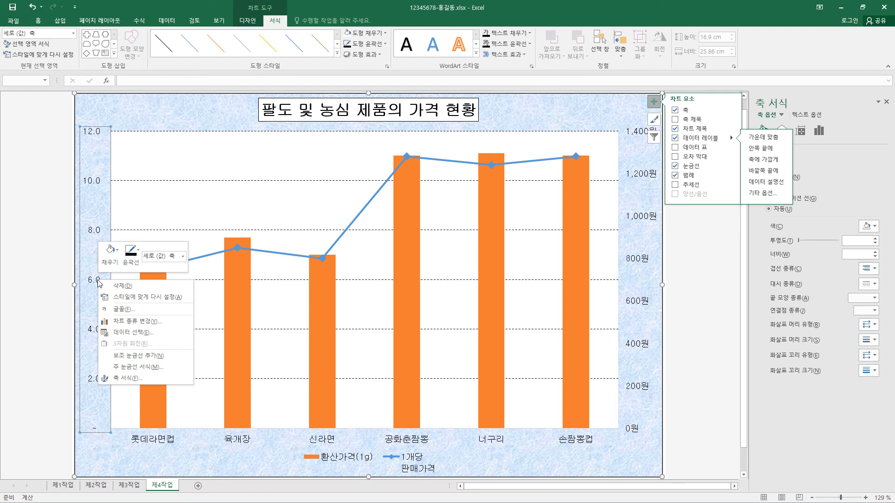
pyautogui.click(139, 378)
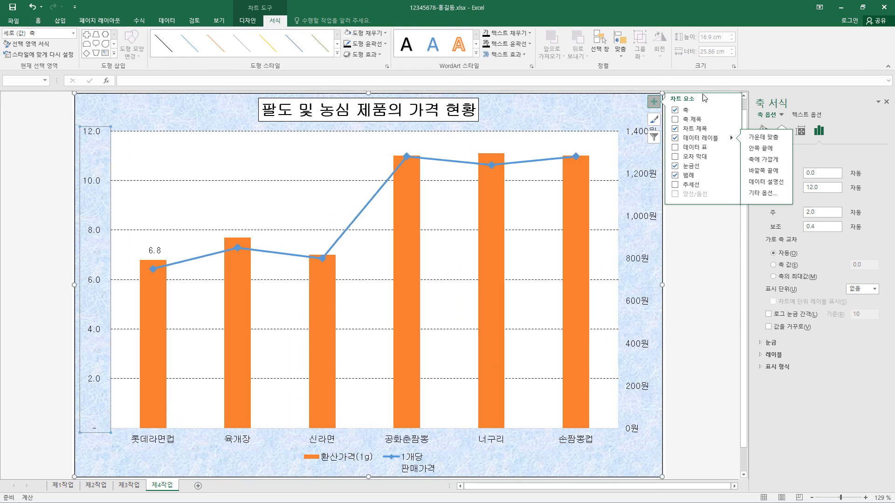
pyautogui.click(654, 102)
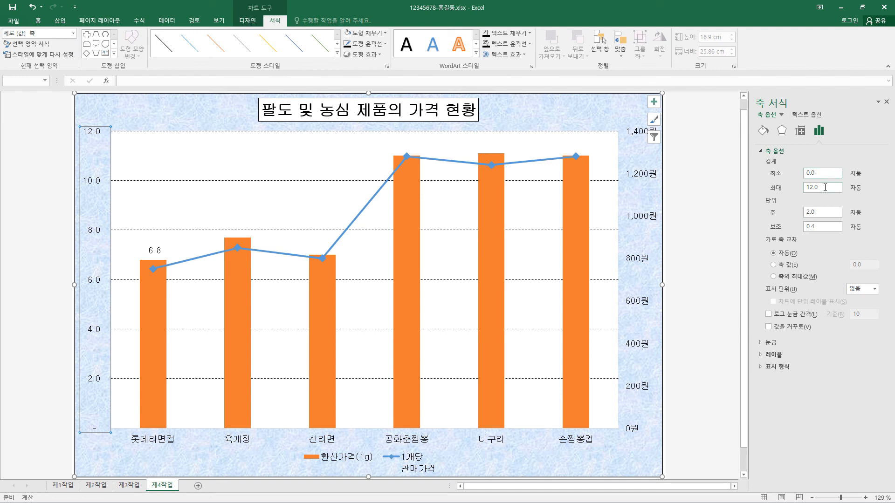
pyautogui.click(825, 187)
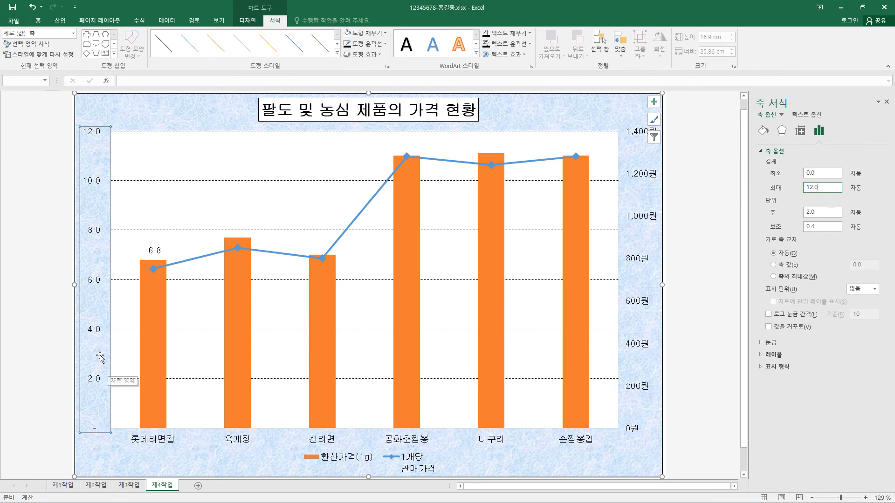
pyautogui.click(761, 368)
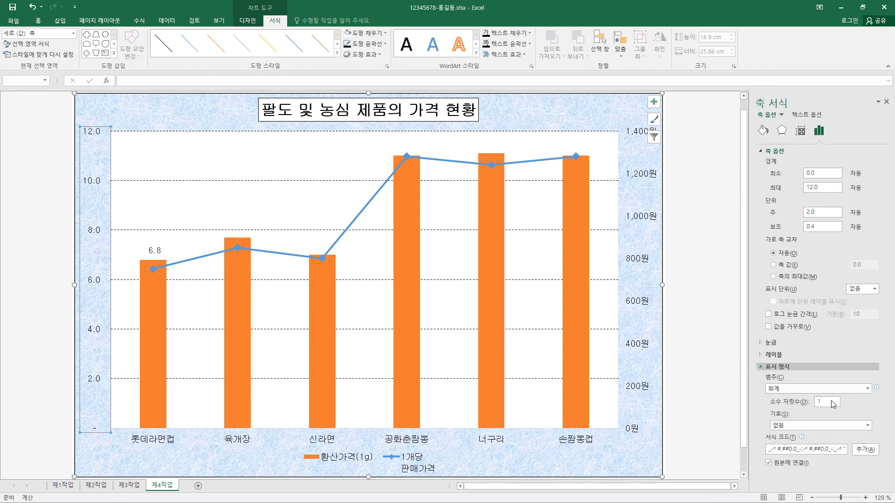
pyautogui.click(838, 390)
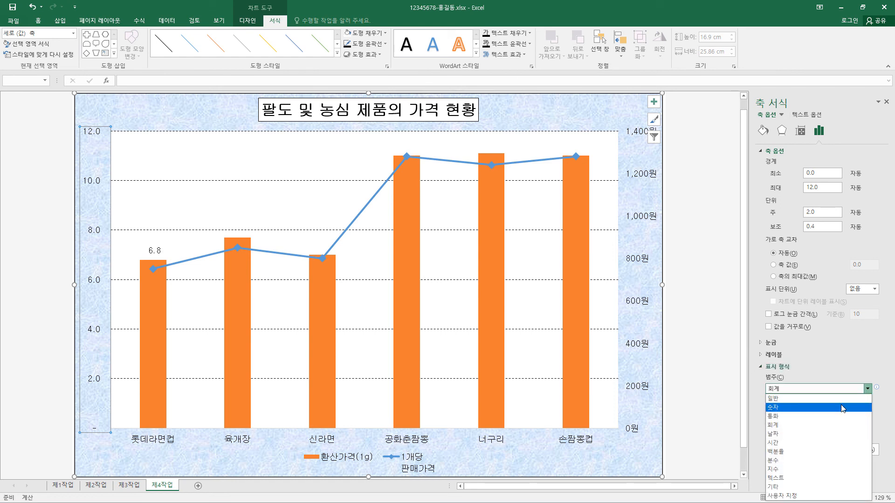
pyautogui.click(842, 408)
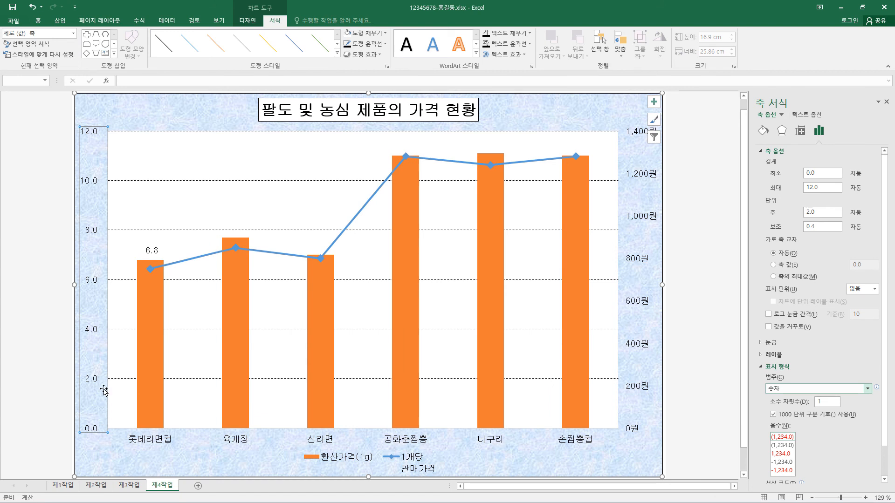
pyautogui.doubleClick(828, 403)
pyautogui.write('0')
pyautogui.press('Return')
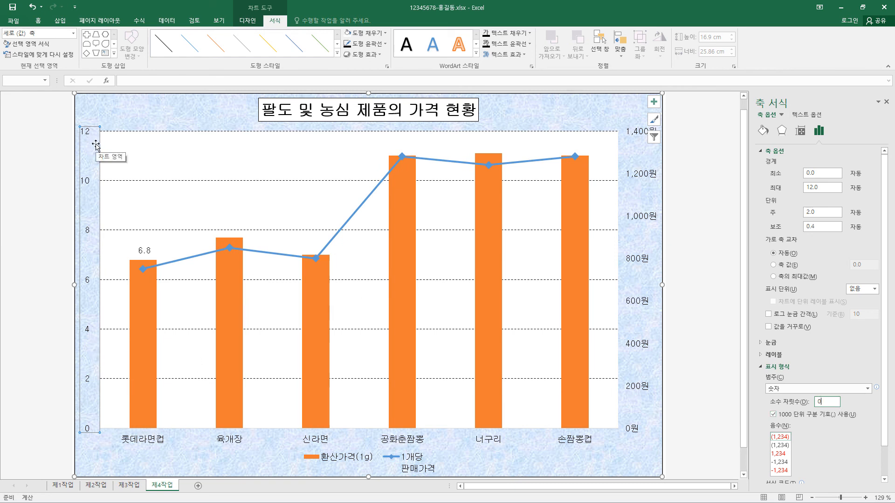
# Step: Set the secondary vertical axis bounds to a minimum of 0 and a maximum of 1500
pyautogui.click(644, 176)
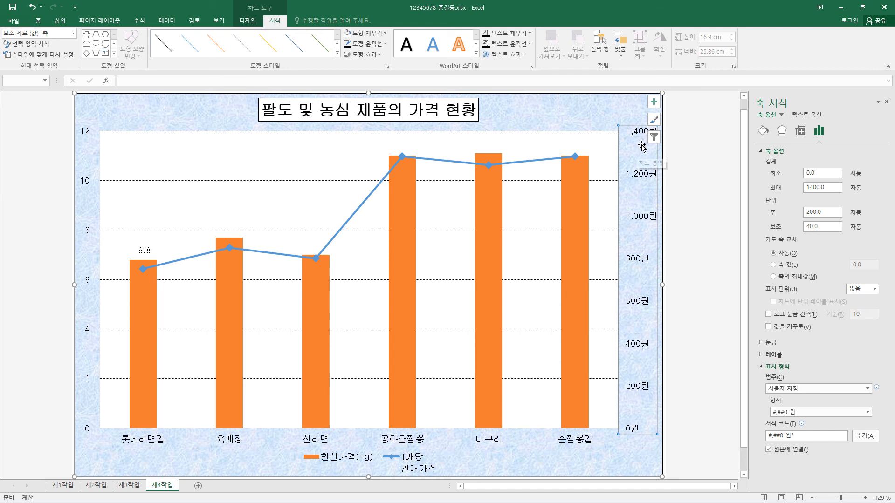
pyautogui.click(812, 189)
pyautogui.write('5')
pyautogui.press('Return')
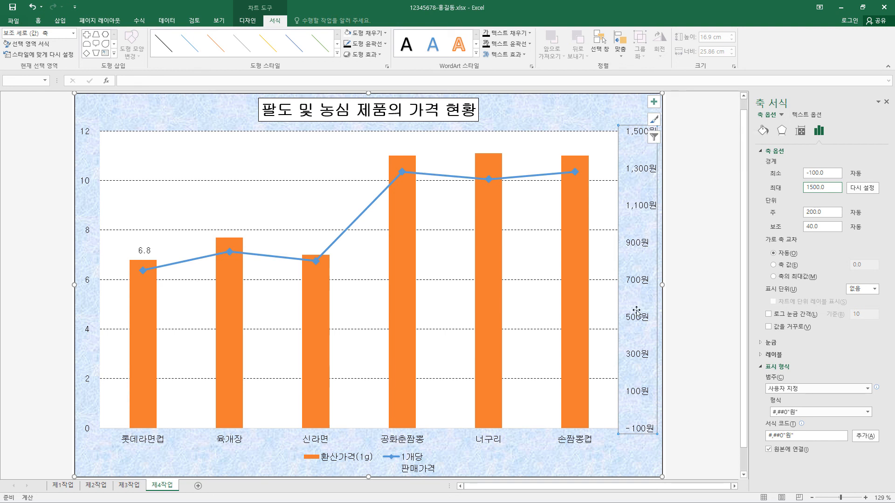
pyautogui.doubleClick(827, 172)
pyautogui.write('0')
pyautogui.press('Return')
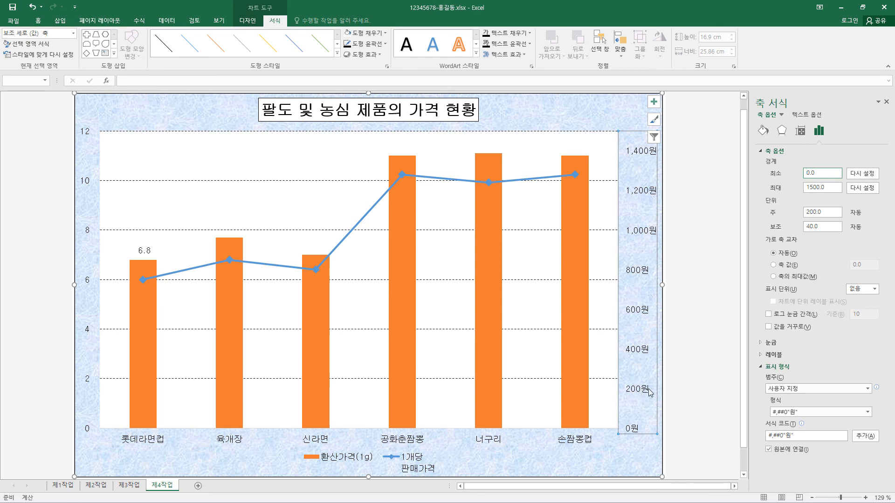
# Step: Set the major unit of the secondary vertical axis to 300
pyautogui.click(807, 212)
pyautogui.write('3')
pyautogui.press('Return')
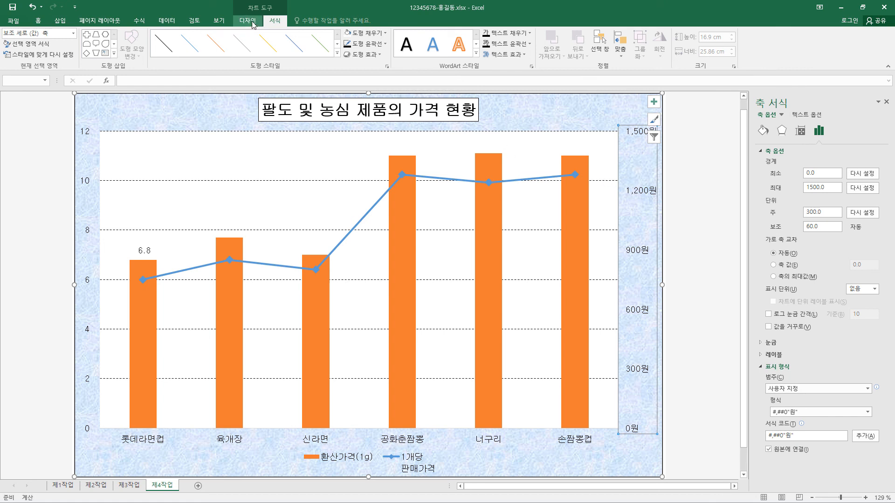
# Step: Give the secondary vertical axis a black outline
pyautogui.click(386, 44)
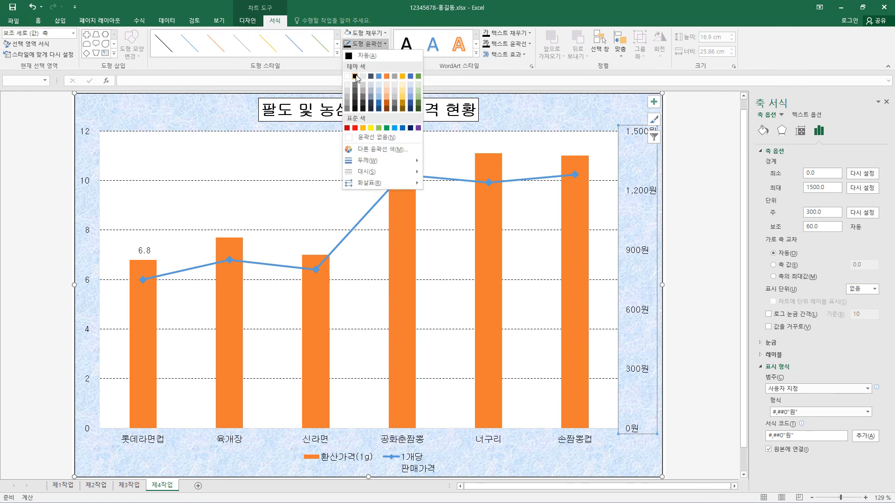
pyautogui.click(356, 78)
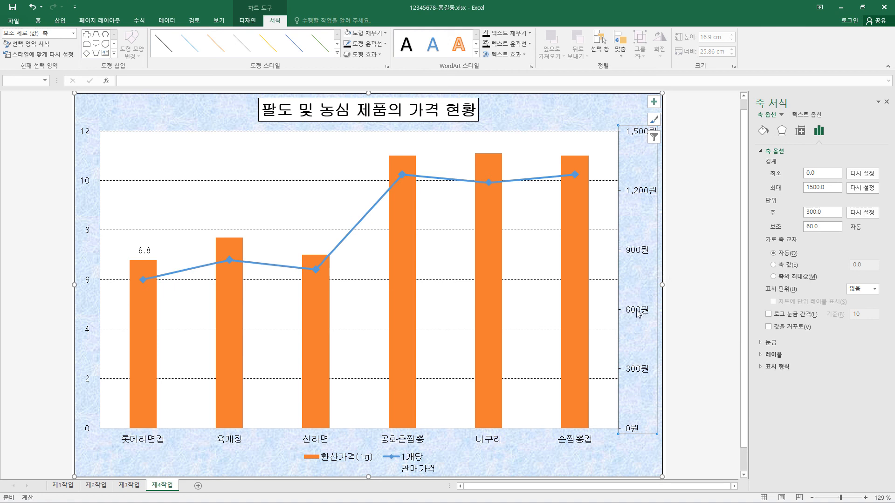
# Step: Switch the secondary vertical axis's major tick marks to none (없음) and back to outside (바깥쪽)
pyautogui.click(764, 343)
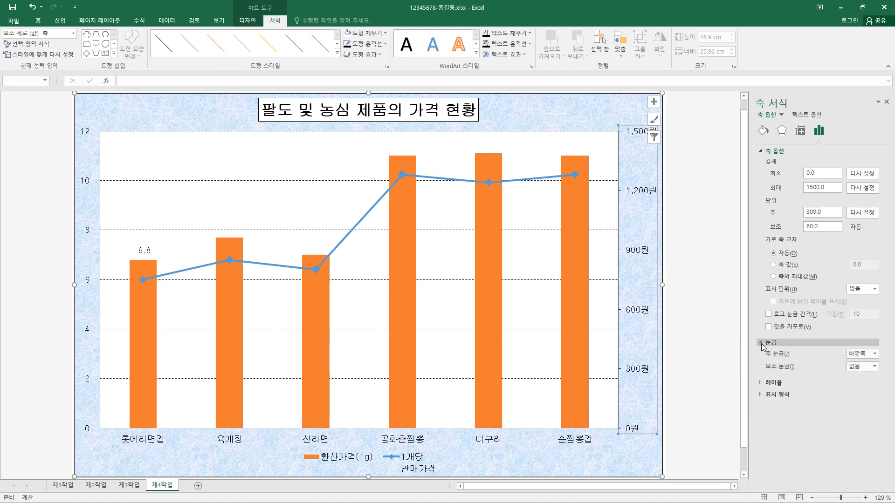
pyautogui.click(872, 354)
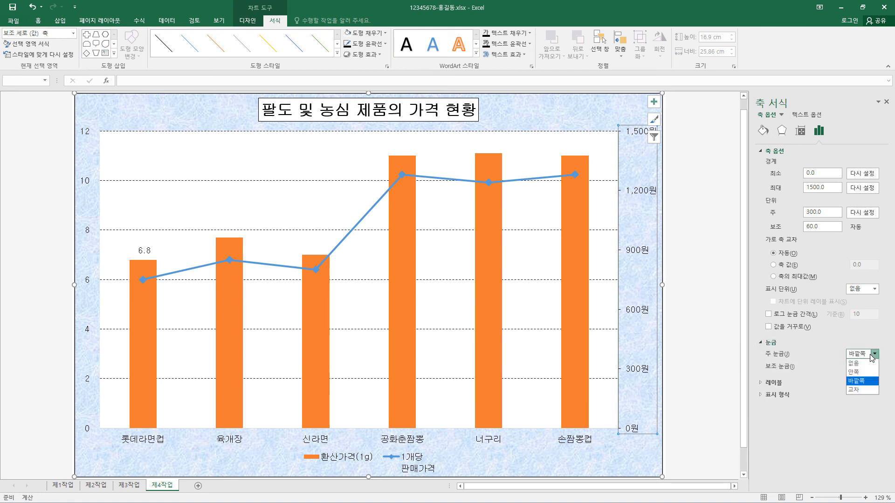
pyautogui.click(855, 363)
pyautogui.click(875, 354)
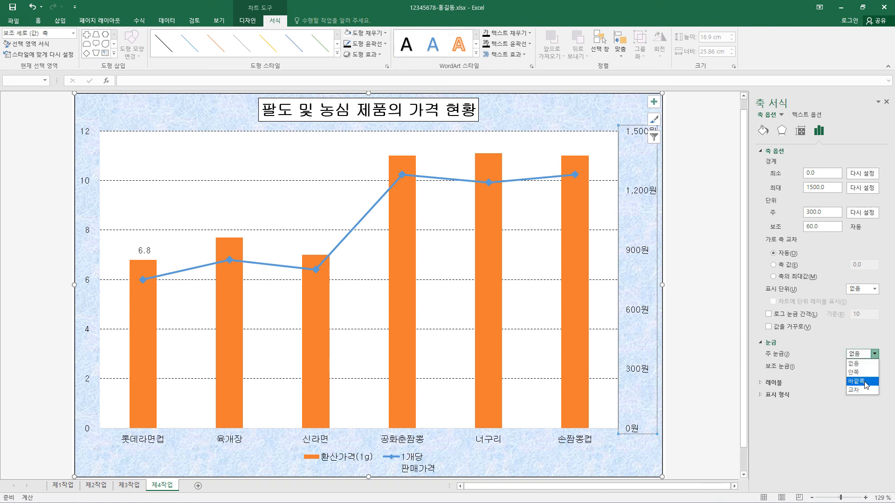
pyautogui.click(865, 382)
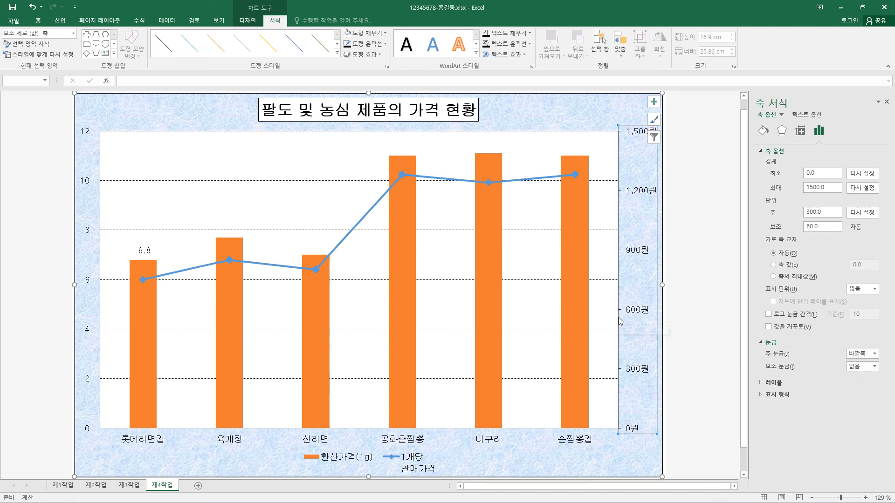
# Step: Give the primary vertical axis a black outline
pyautogui.click(89, 285)
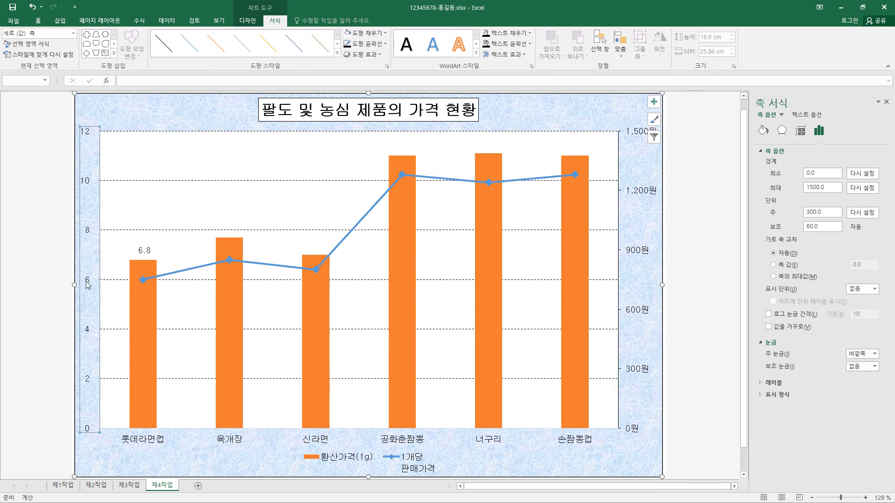
pyautogui.click(365, 44)
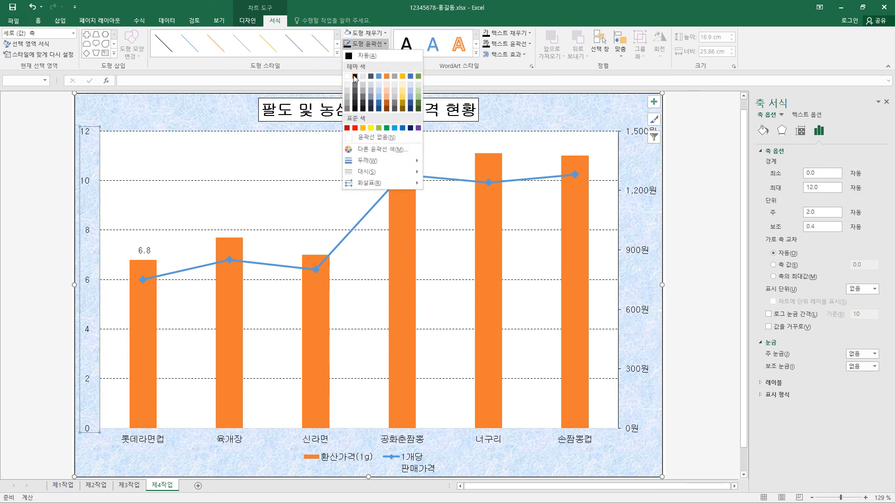
pyautogui.click(356, 77)
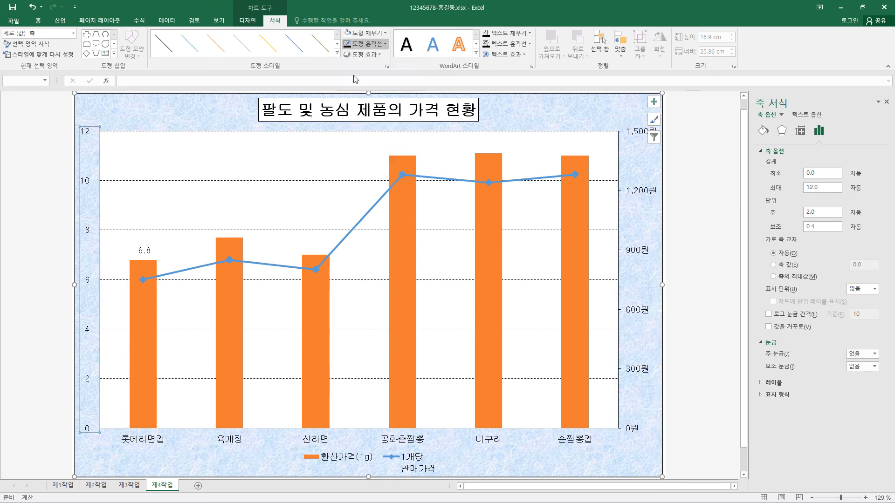
# Step: Give the horizontal category axis a black outline
pyautogui.click(141, 442)
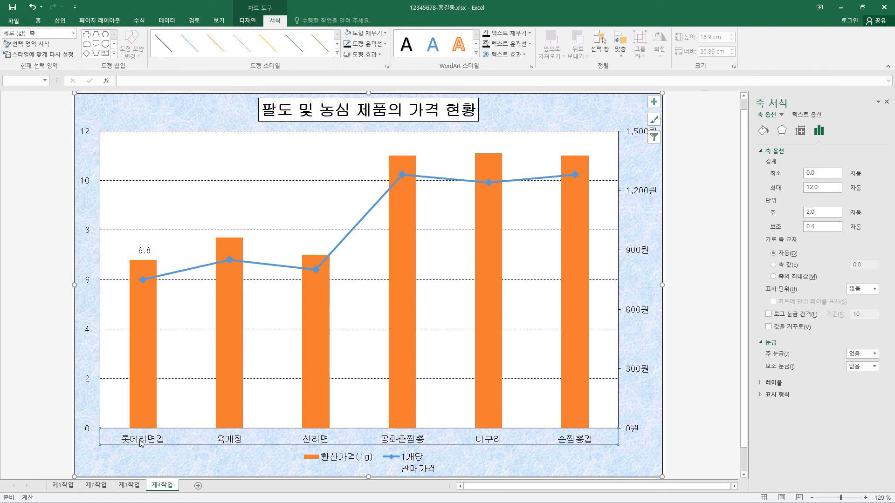
pyautogui.click(384, 43)
pyautogui.click(357, 79)
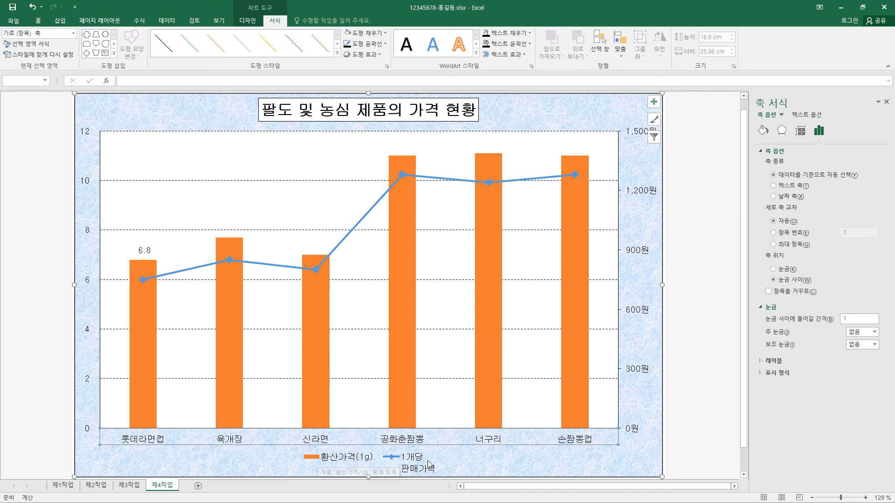
# Step: Rename the line series in the chart's data source to "1개당 판매가격" so its legend entry fits on one line
pyautogui.click(395, 461)
pyautogui.rightClick(412, 459)
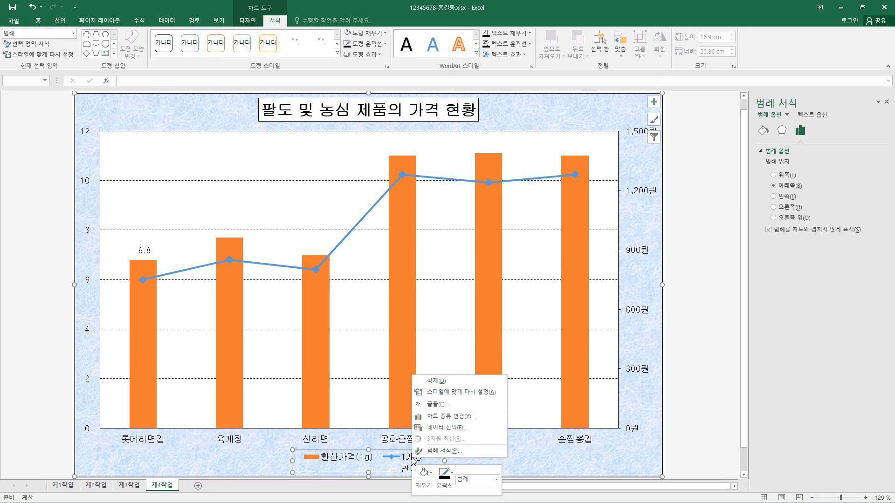
pyautogui.click(454, 431)
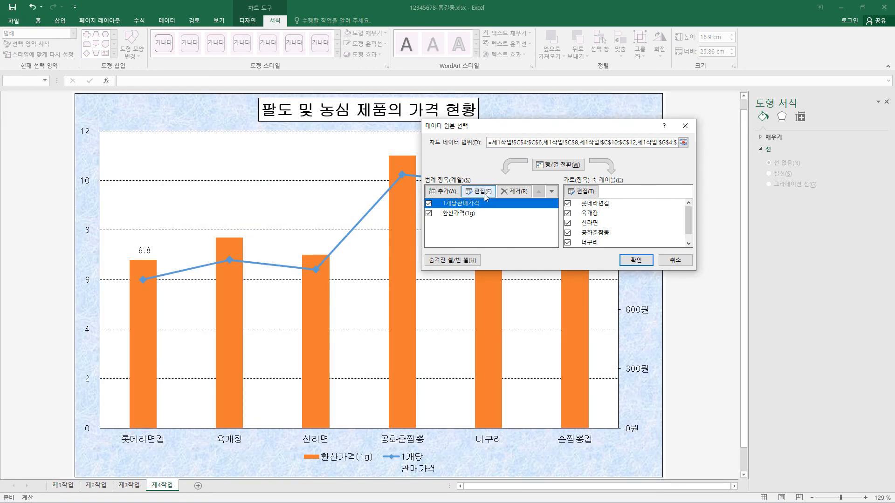
pyautogui.click(483, 194)
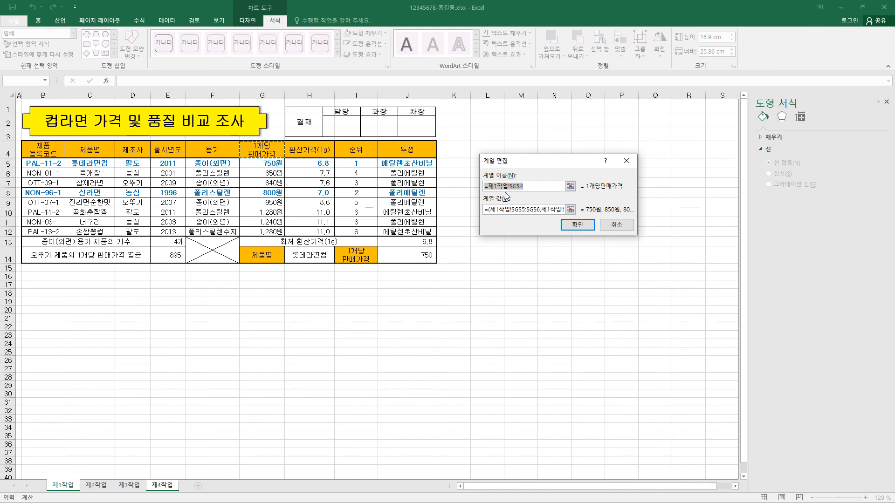
pyautogui.write('1개당 판매가격')
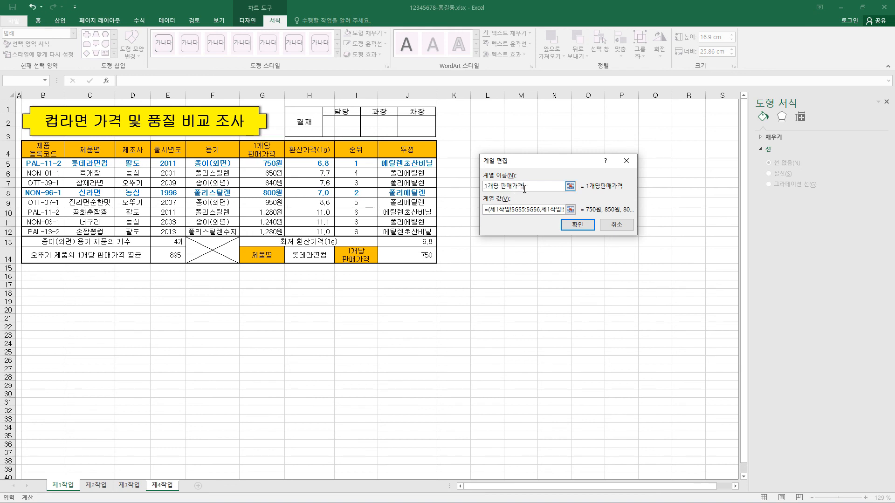
pyautogui.click(583, 227)
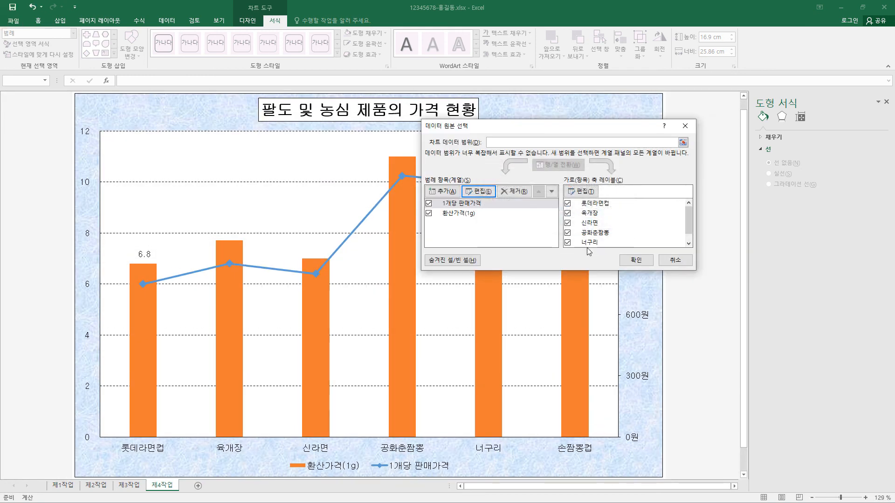
pyautogui.click(636, 260)
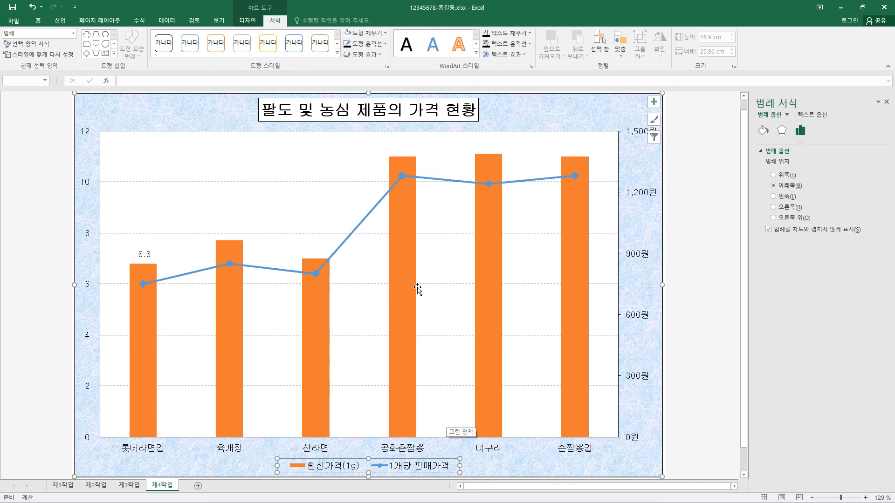
# Step: Draw a rounded rectangular callout about 3.65 cm wide and 1.48 cm high above the 롯데라면컵 bar, with its tail pointing at the data label
pyautogui.click(60, 21)
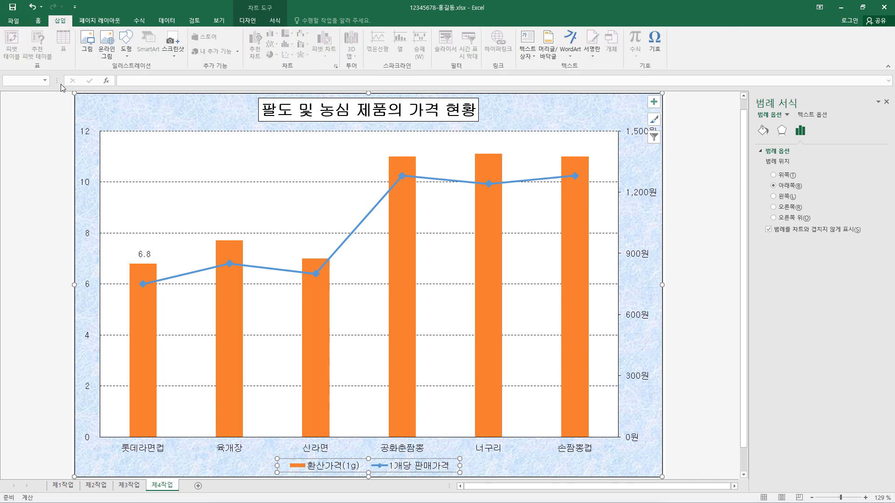
pyautogui.click(126, 44)
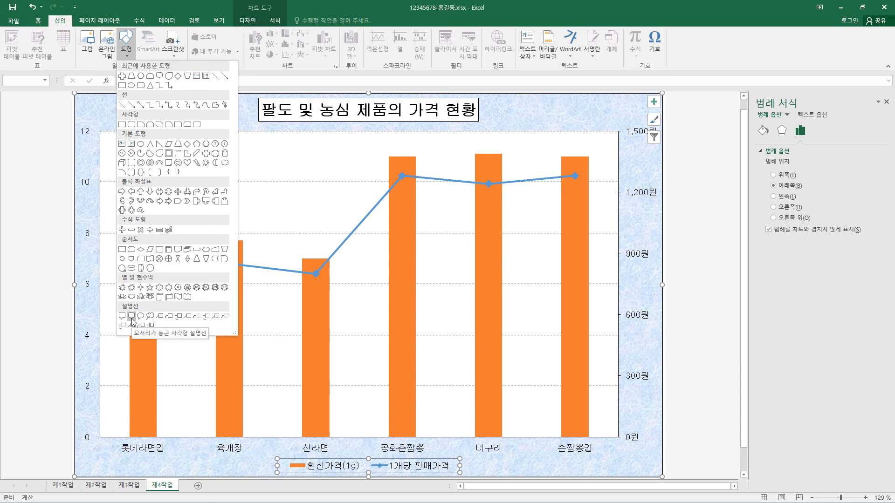
pyautogui.click(132, 316)
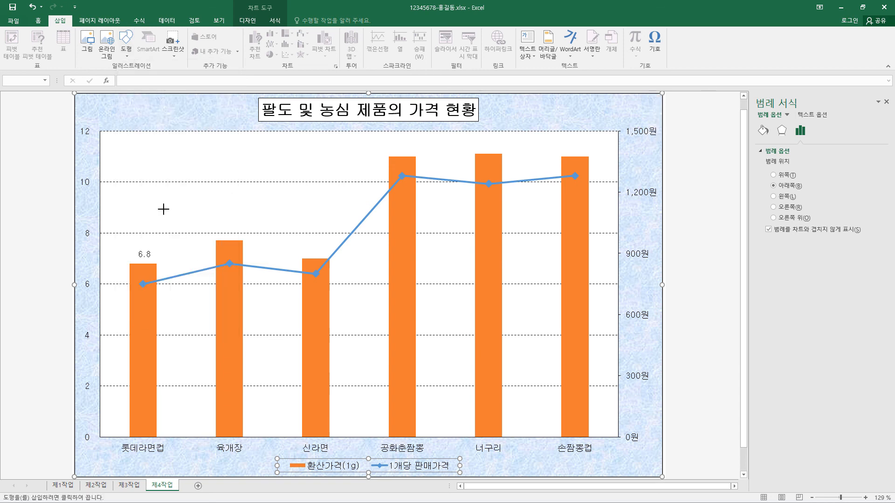
pyautogui.moveTo(134, 193); pyautogui.dragTo(218, 227)
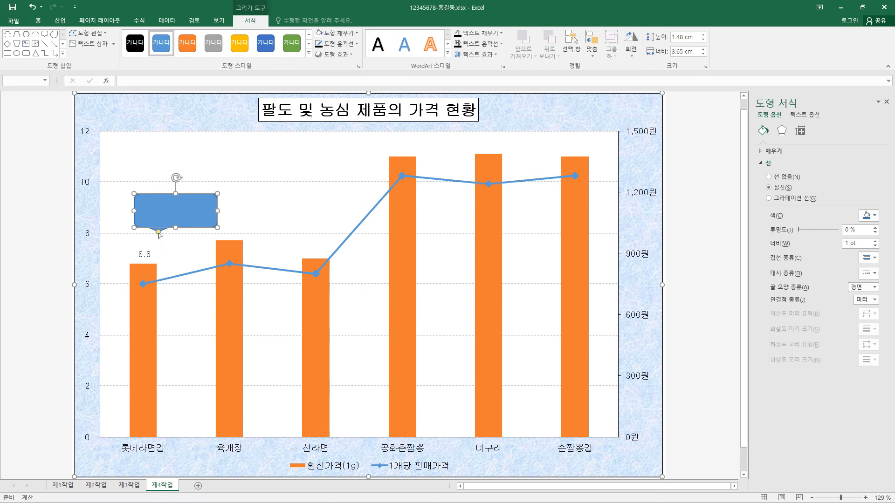
pyautogui.moveTo(159, 232)
pyautogui.mouseDown()
pyautogui.moveTo(142, 241)
pyautogui.moveTo(155, 235)
pyautogui.moveTo(144, 243)
pyautogui.moveTo(161, 247)
pyautogui.moveTo(145, 244)
pyautogui.mouseUp()
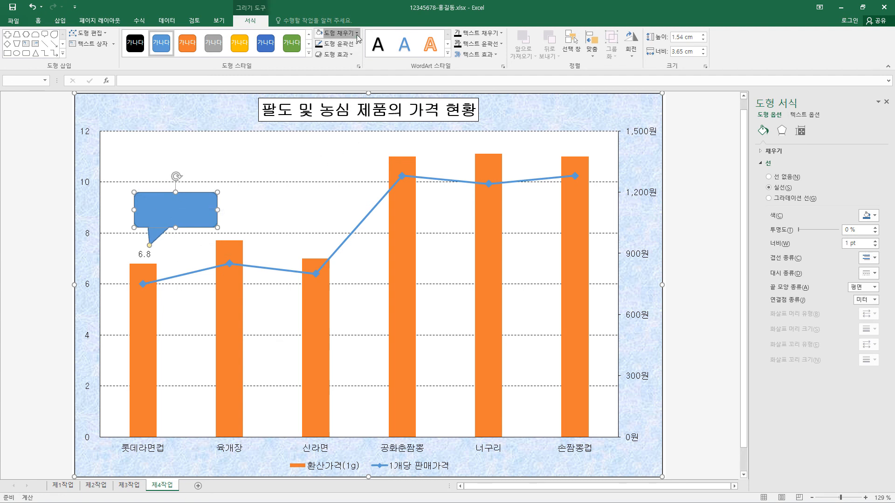
# Step: Give the callout a white fill and a black outline ¾ pt thick
pyautogui.click(356, 35)
pyautogui.click(324, 65)
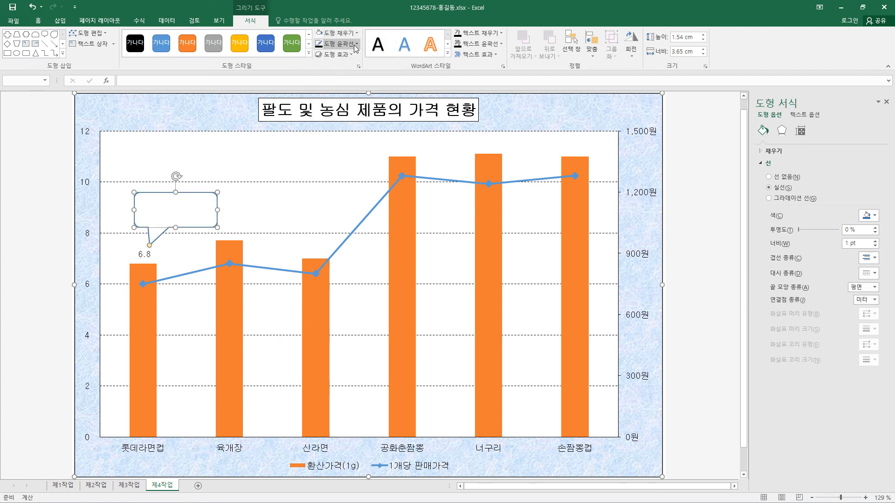
pyautogui.click(356, 44)
pyautogui.click(329, 80)
pyautogui.click(355, 45)
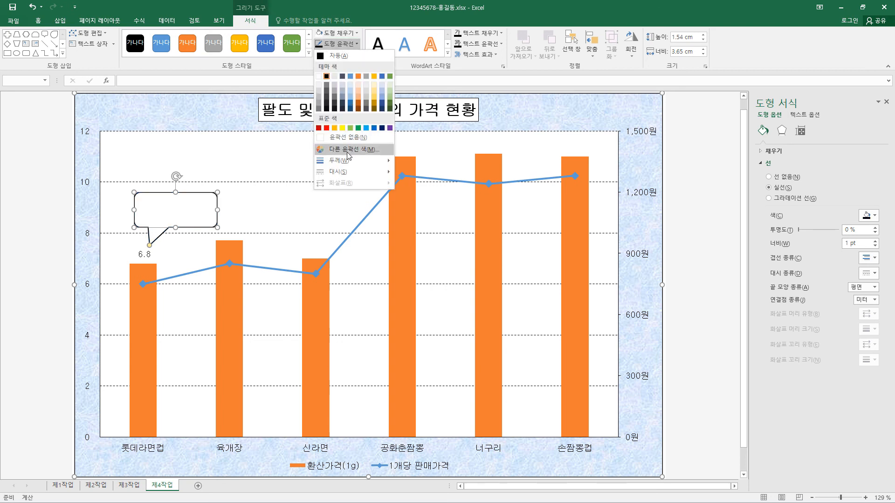
pyautogui.moveTo(346, 160)
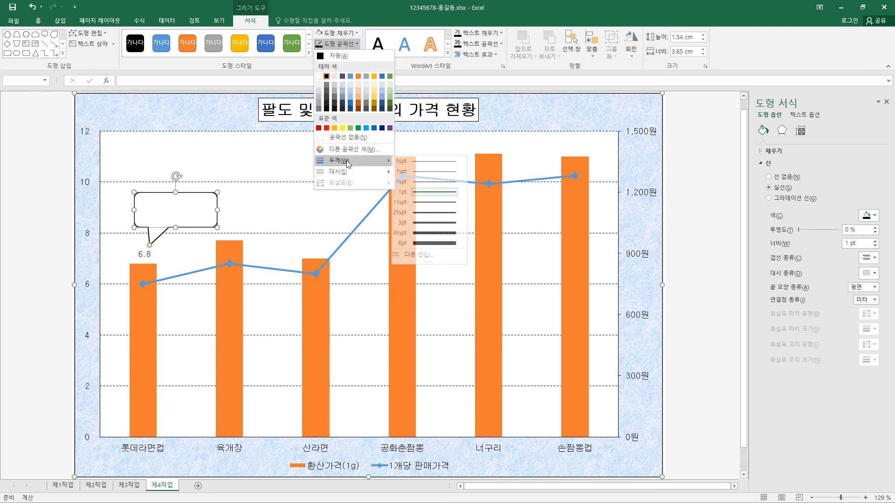
pyautogui.click(436, 183)
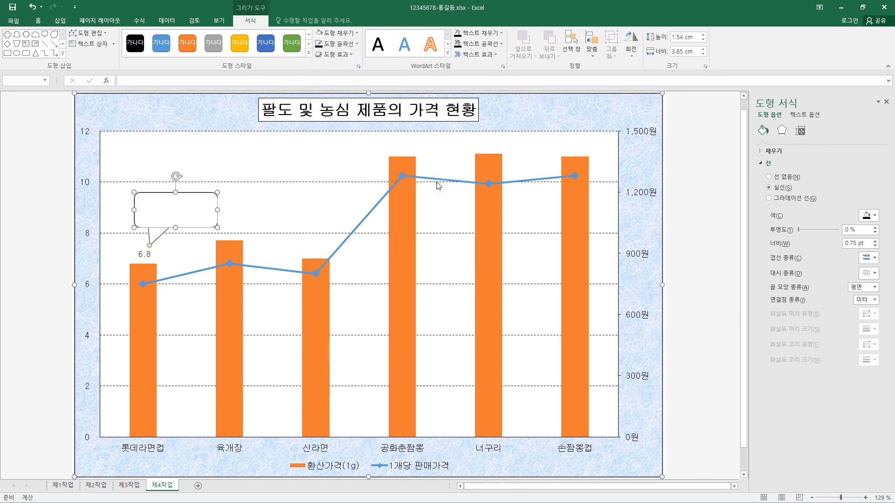
# Step: Enter "최저 가격" in the callout in black 굴림 font, centred horizontally and vertically
pyautogui.click(39, 22)
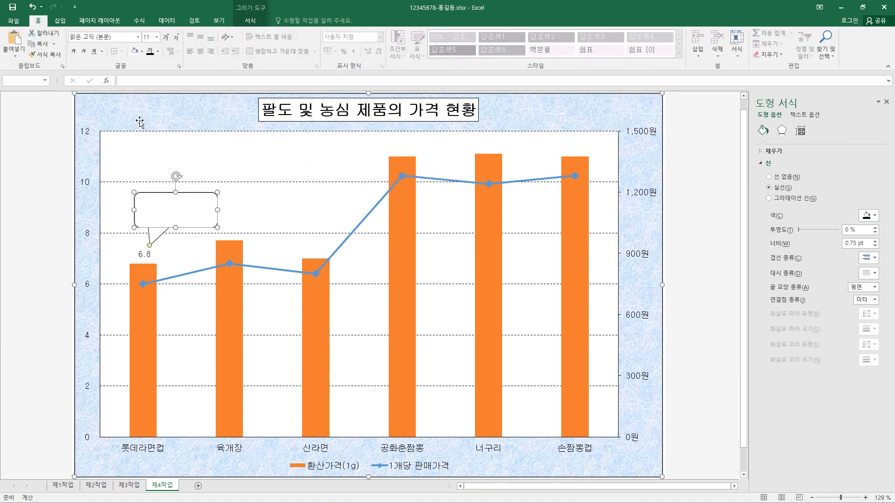
pyautogui.click(138, 37)
pyautogui.click(124, 106)
pyautogui.click(201, 38)
pyautogui.click(203, 54)
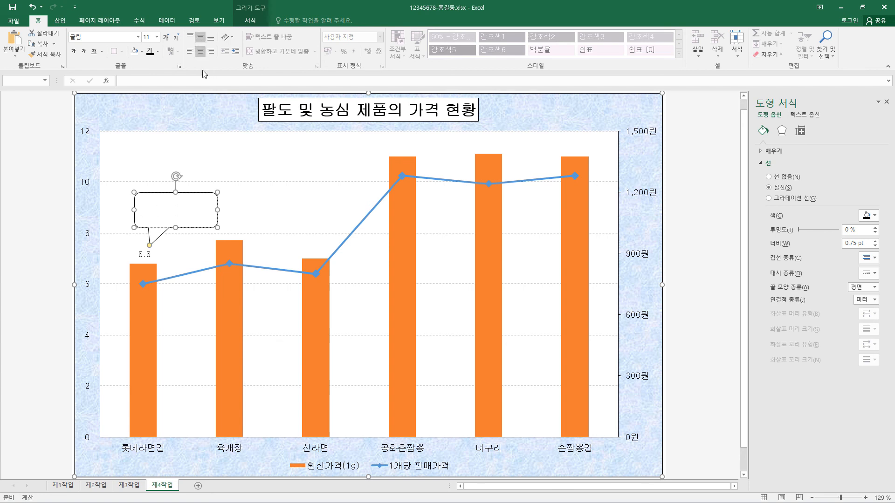
pyautogui.click(150, 54)
pyautogui.write('최저 가격')
pyautogui.click(213, 227)
pyautogui.click(101, 223)
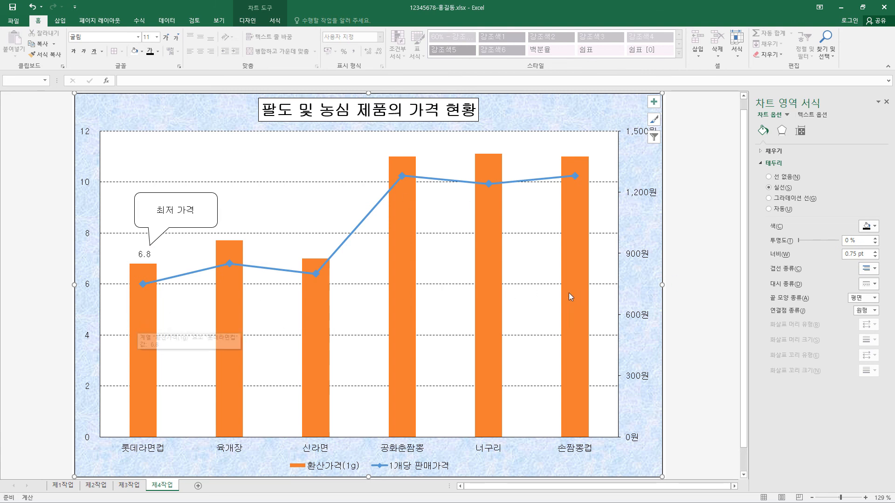
# Step: Set the gap width of the 환산가격(1g) column series to 75%
pyautogui.click(404, 306)
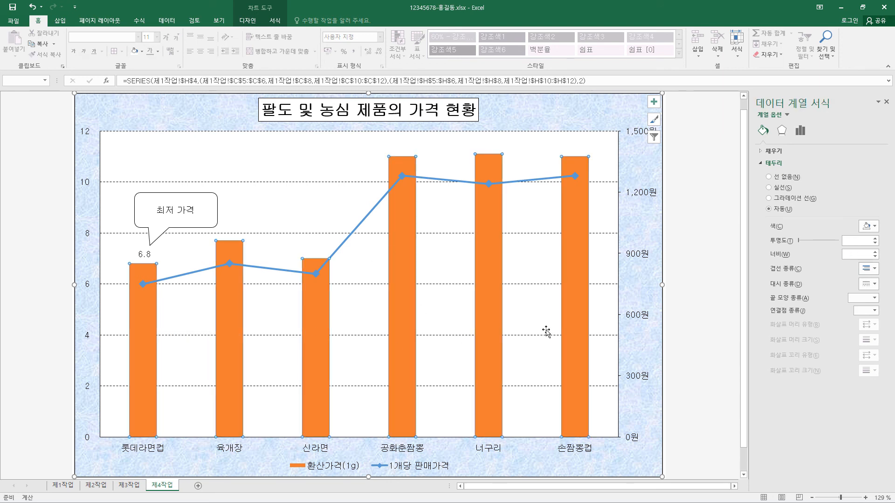
pyautogui.rightClick(415, 298)
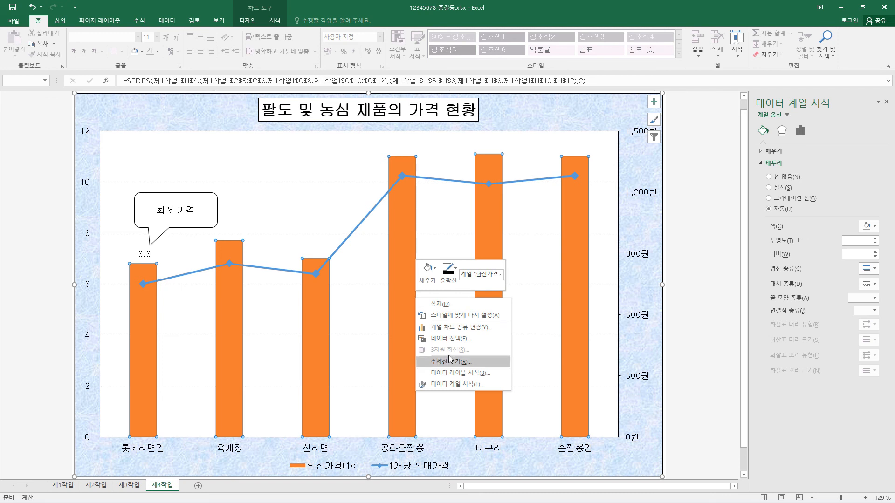
pyautogui.click(458, 385)
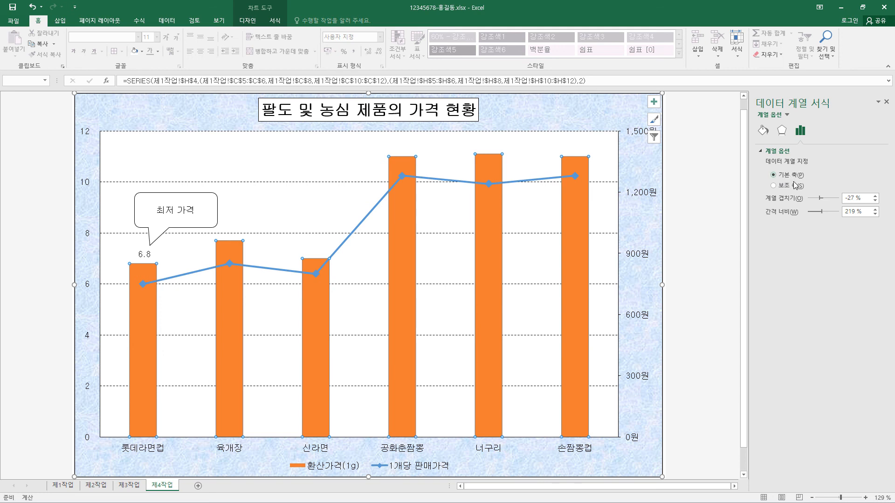
pyautogui.click(800, 214)
pyautogui.write('75')
pyautogui.press('Return')
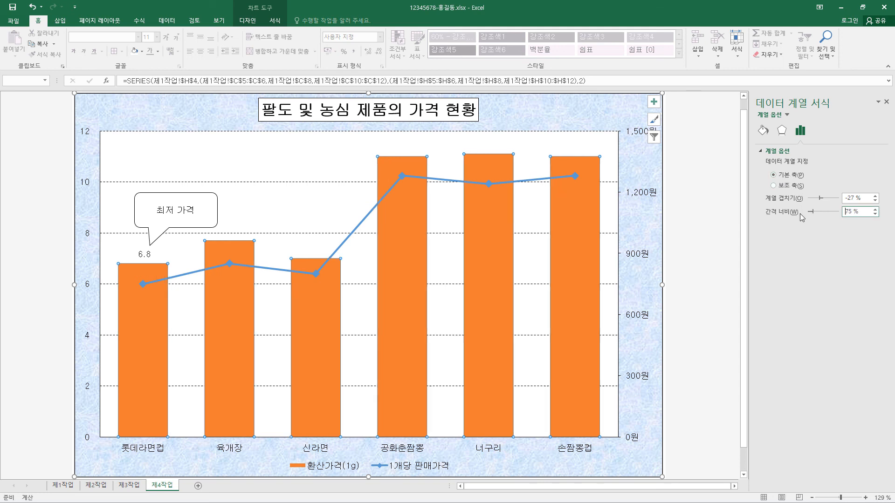